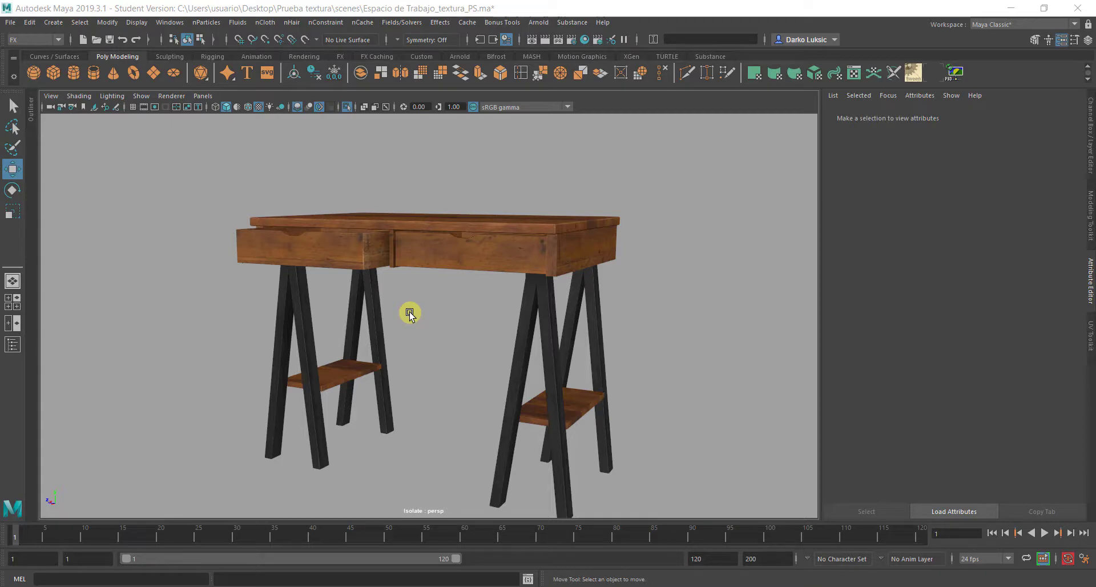
Examine the finished textured desk from several angles, including the tabletop stains, the open drawer and the legs.
{"action": "left_click_drag", "start_coordinate": [447, 295], "coordinate": [550, 355]}
{"action": "left_click_drag", "start_coordinate": [433, 321], "coordinate": [299, 282]}
{"action": "left_click_drag", "start_coordinate": [319, 326], "coordinate": [327, 358]}
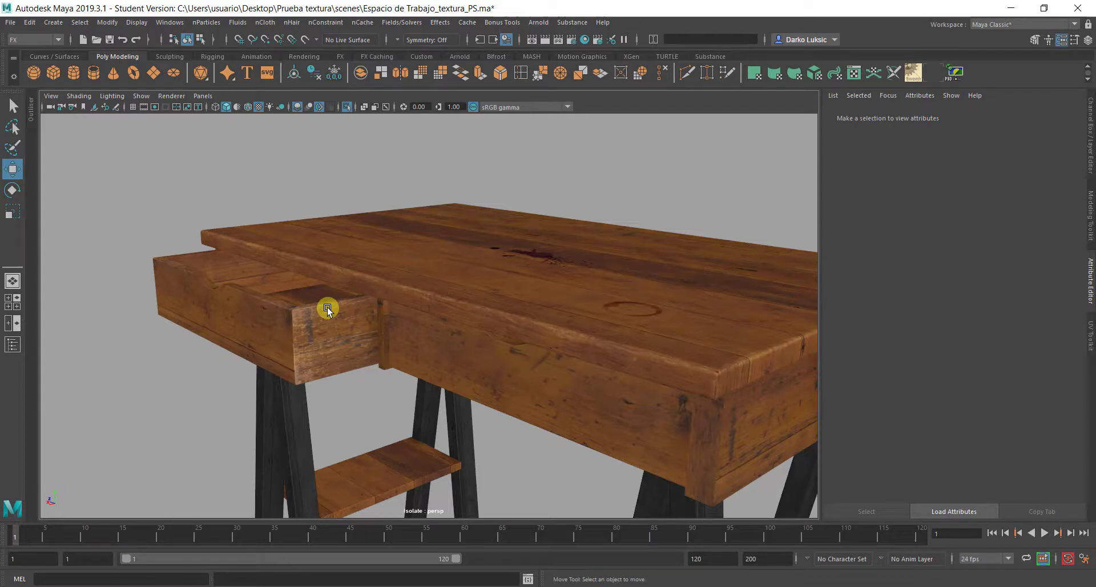
{"action": "left_click_drag", "start_coordinate": [649, 350], "coordinate": [554, 316]}
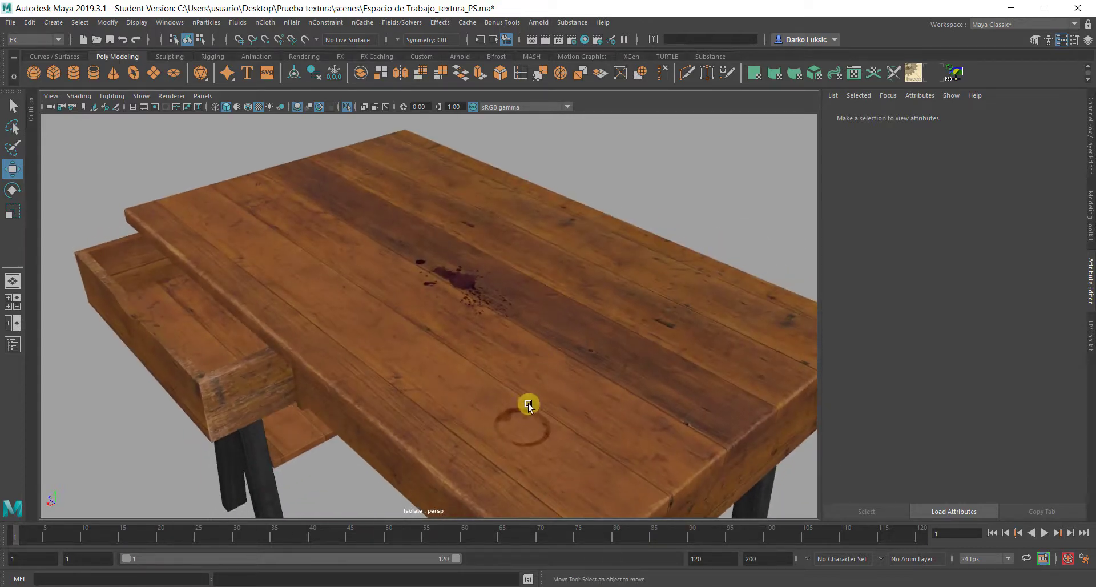
{"action": "left_click_drag", "start_coordinate": [528, 405], "coordinate": [509, 345]}
{"action": "left_click_drag", "start_coordinate": [504, 396], "coordinate": [342, 417]}
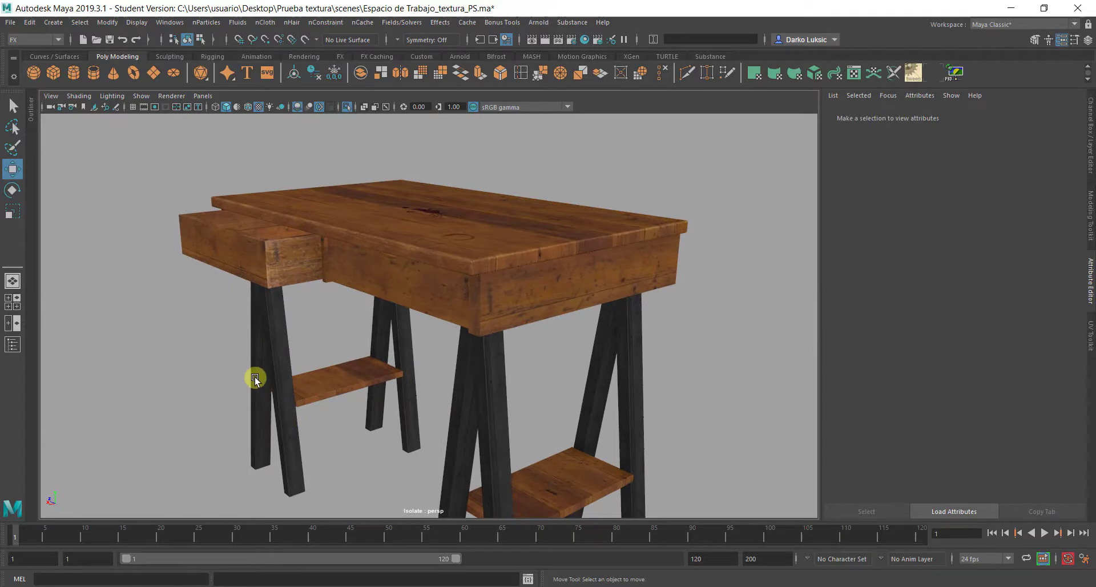
{"action": "left_click_drag", "start_coordinate": [226, 251], "coordinate": [321, 312]}
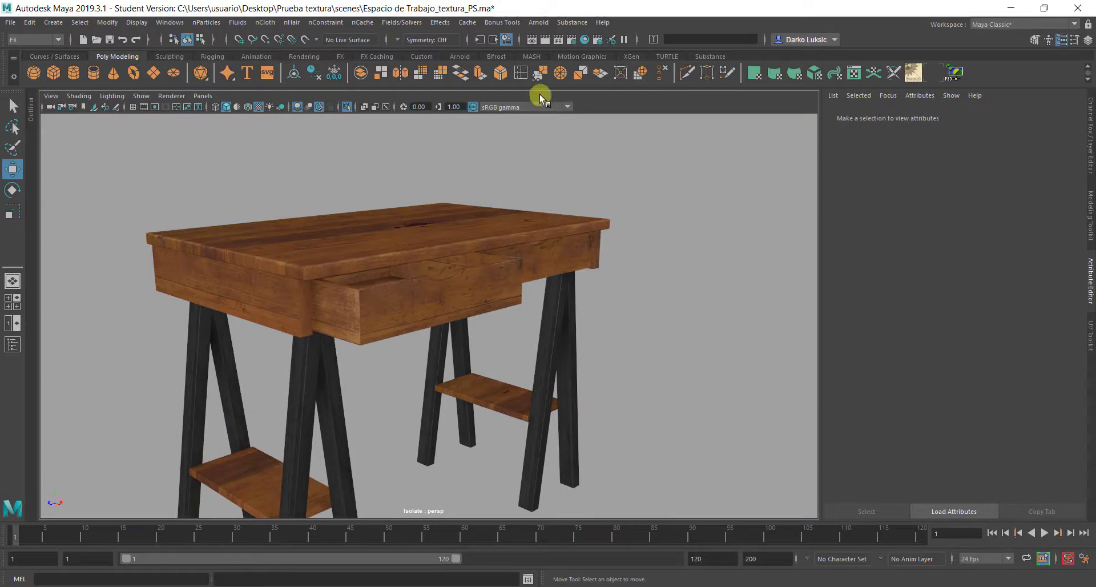
{"action": "left_click_drag", "start_coordinate": [542, 285], "coordinate": [521, 222]}
{"action": "left_click_drag", "start_coordinate": [339, 296], "coordinate": [377, 293]}
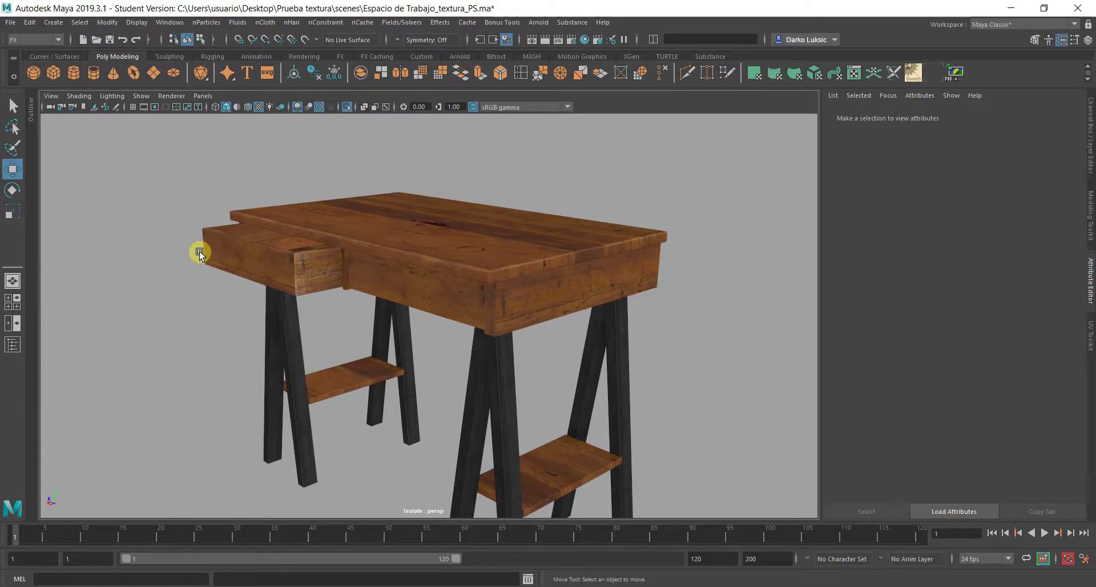
Open the scene Espacio de Trabajo_textura_PS_tutorial.ma from the project's scenes folder and accept the Student Version notice.
{"action": "key", "text": "ctrl+o"}
{"action": "left_click", "coordinate": [318, 219]}
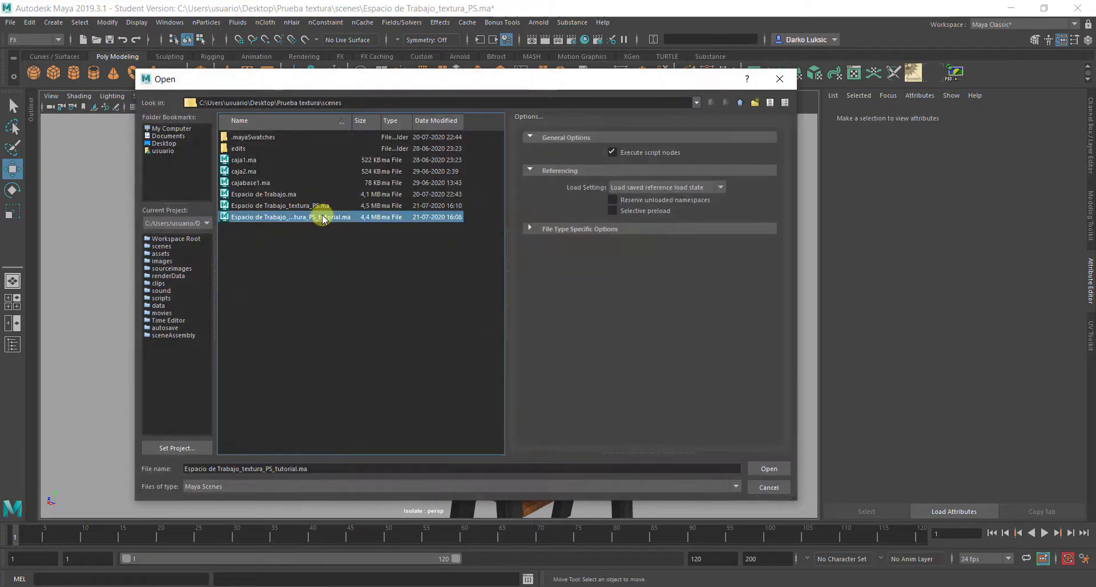
{"action": "double_click", "coordinate": [323, 219]}
{"action": "left_click", "coordinate": [541, 306]}
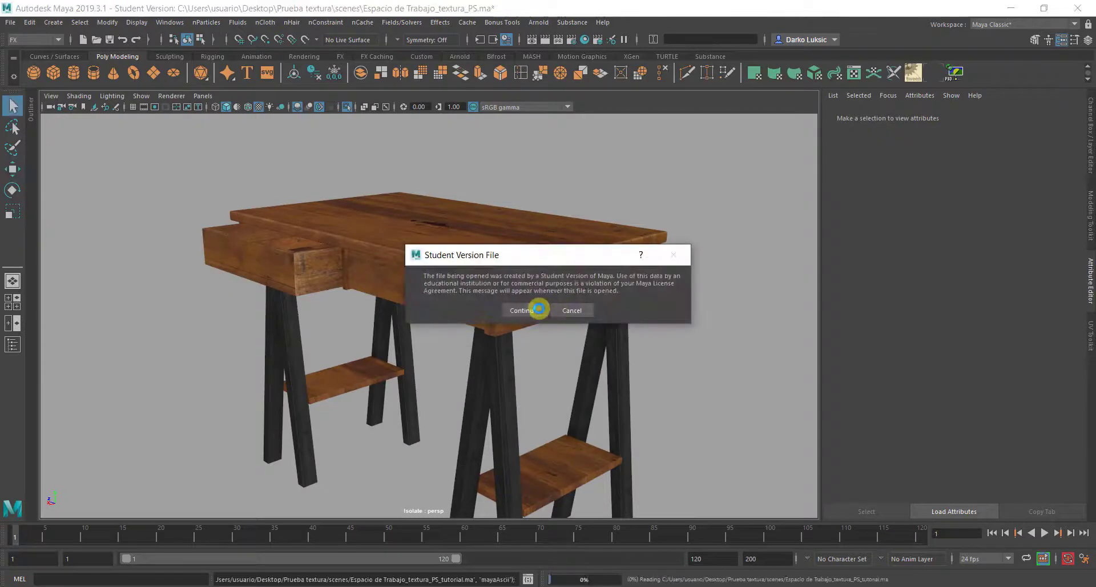
{"action": "left_click", "coordinate": [520, 310]}
Open the UV Editor for the desk mesh and place its window beside the model view.
{"action": "key", "text": "w"}
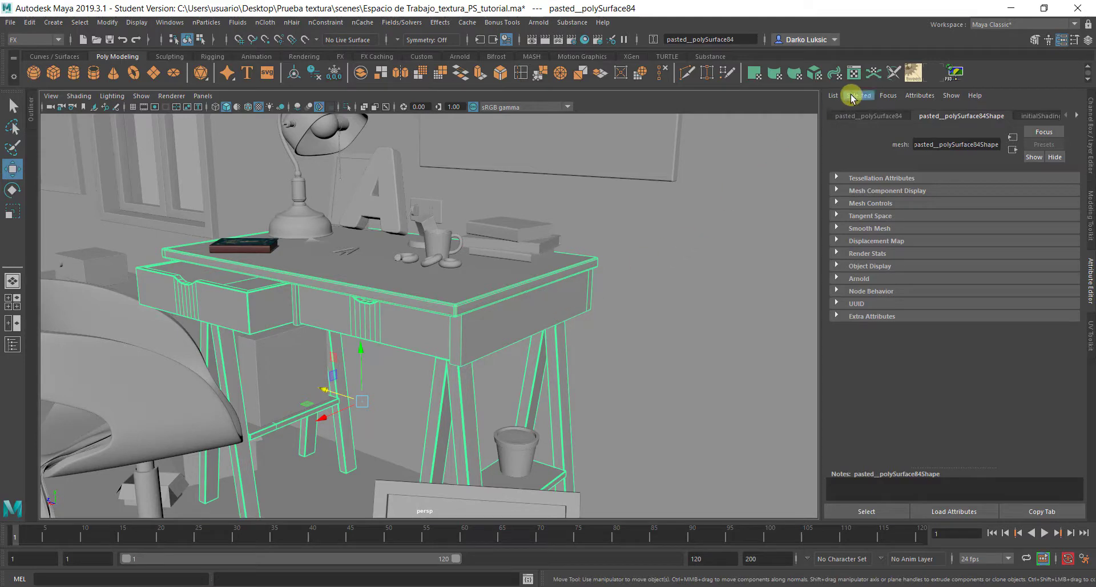
{"action": "left_click", "coordinate": [854, 73]}
{"action": "left_click_drag", "start_coordinate": [824, 91], "coordinate": [745, 72]}
{"action": "left_click_drag", "start_coordinate": [559, 91], "coordinate": [666, 91]}
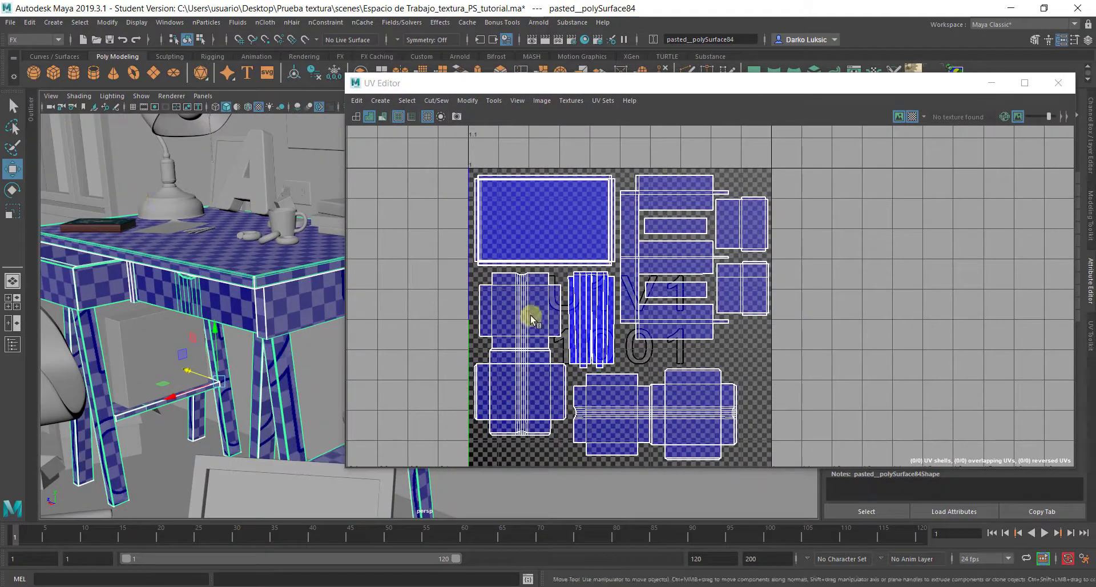
Pull the stacked leg UV shells apart in UV shell selection mode to show how they overlap.
{"action": "right_click", "coordinate": [521, 321]}
{"action": "left_click", "coordinate": [473, 303]}
{"action": "left_click", "coordinate": [587, 320]}
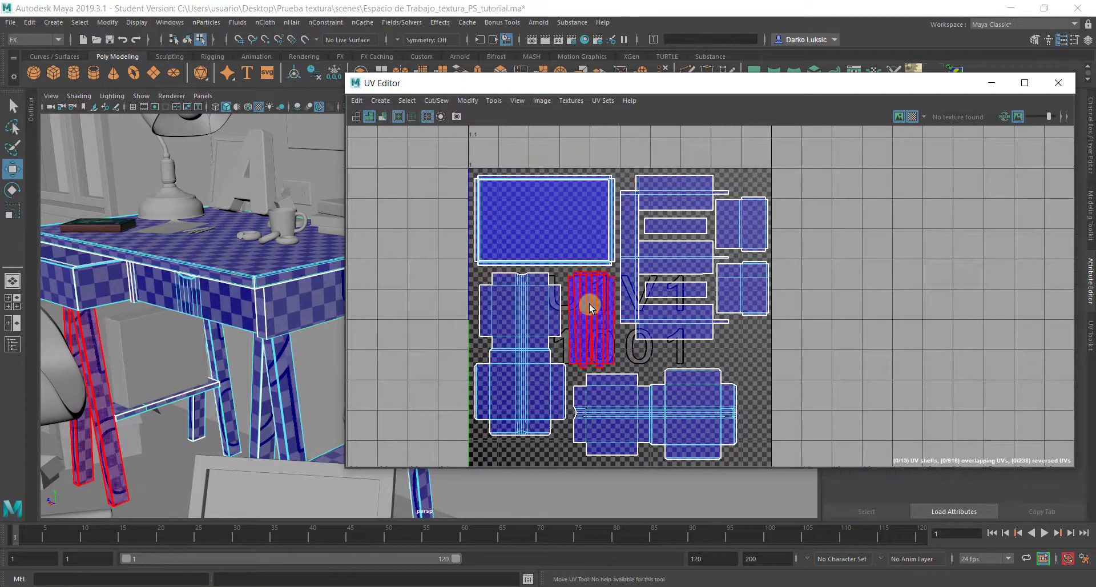
{"action": "left_click_drag", "start_coordinate": [662, 318], "coordinate": [699, 318]}
{"action": "left_click", "coordinate": [587, 318]}
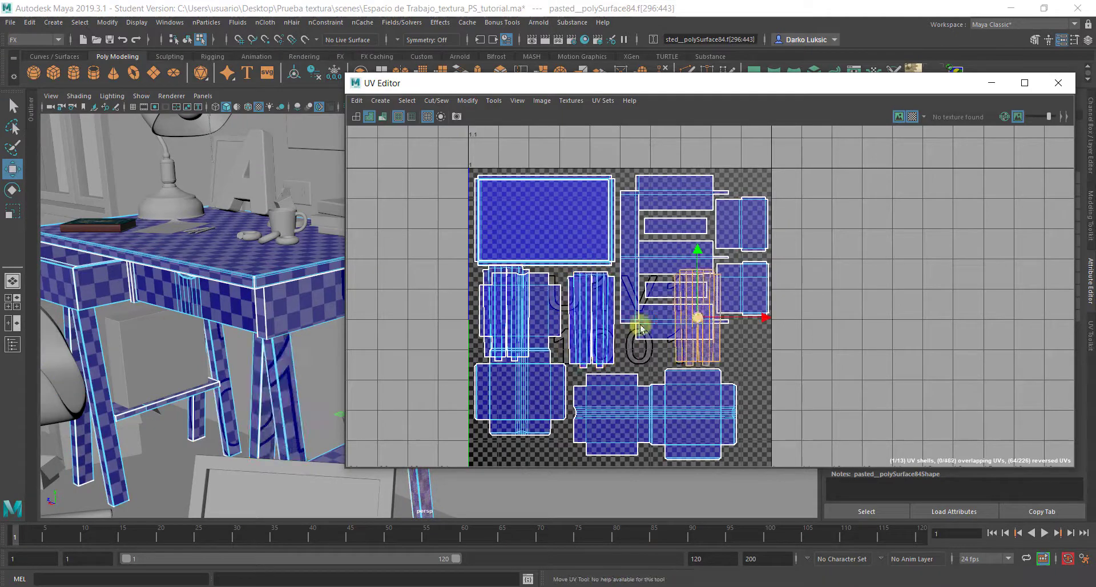
{"action": "left_click", "coordinate": [592, 324]}
{"action": "left_click_drag", "start_coordinate": [592, 325], "coordinate": [639, 320]}
{"action": "left_click_drag", "start_coordinate": [736, 321], "coordinate": [888, 322]}
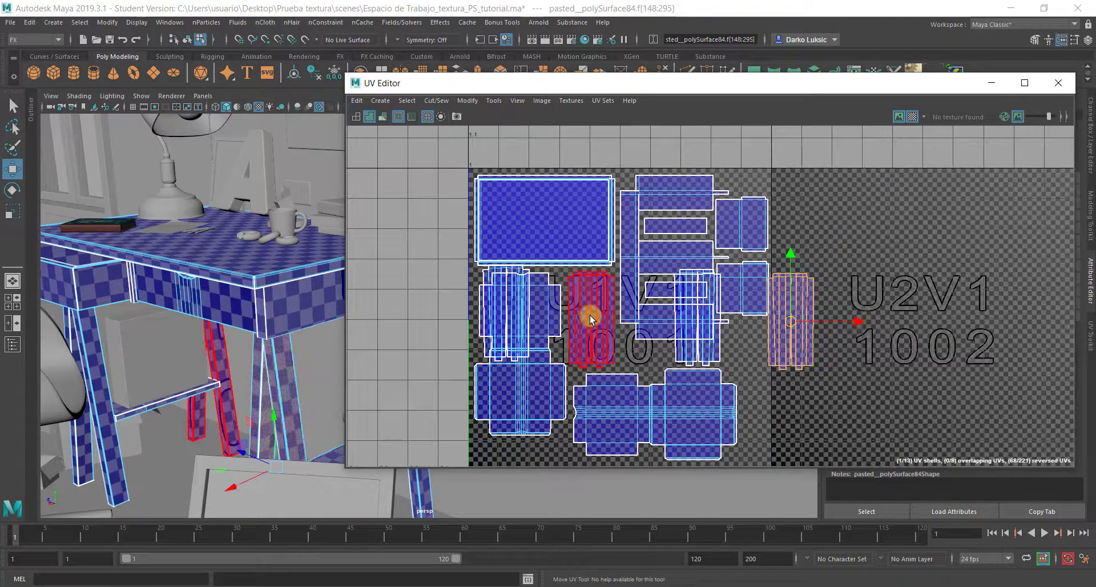
Undo the leg shell moves until all leg UVs are stacked in their original place.
{"action": "left_click", "coordinate": [591, 319]}
{"action": "key", "text": "ctrl+z"}
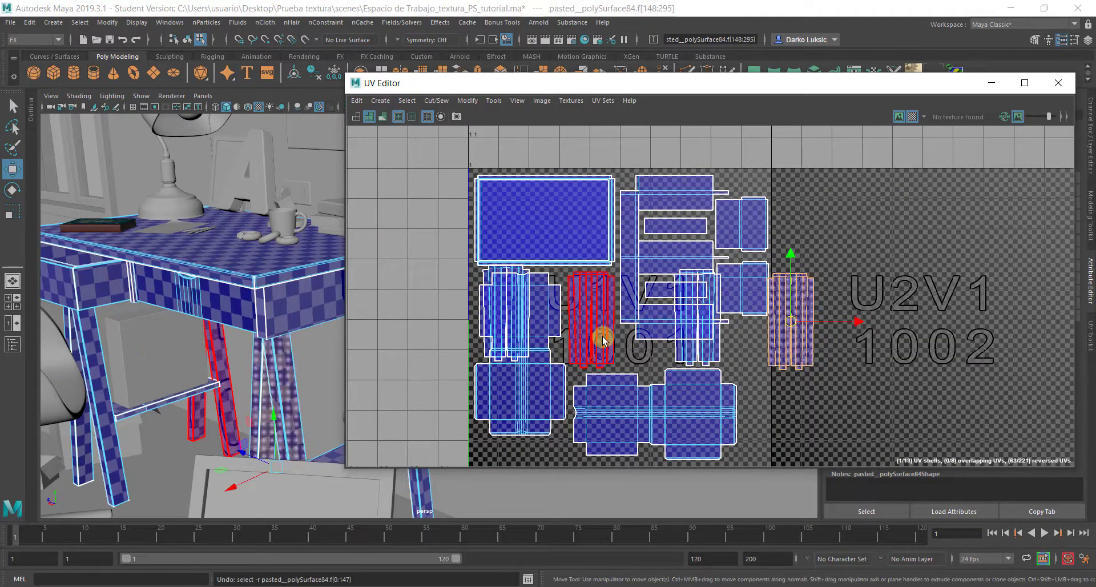
{"action": "key", "text": "ctrl+z"}
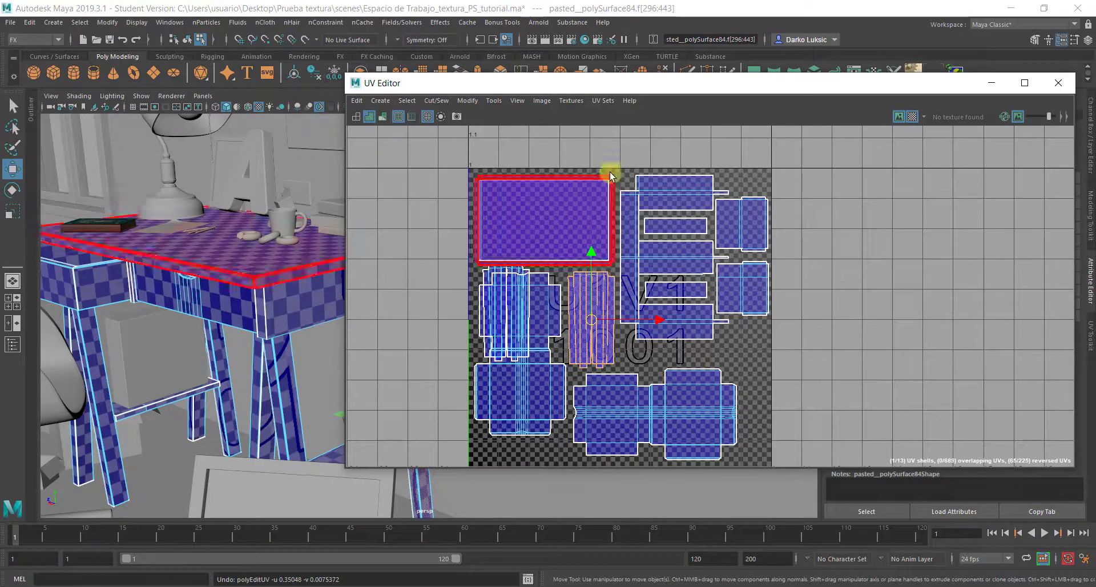
{"action": "key", "text": "ctrl+z"}
{"action": "key", "text": "ctrl+z"}
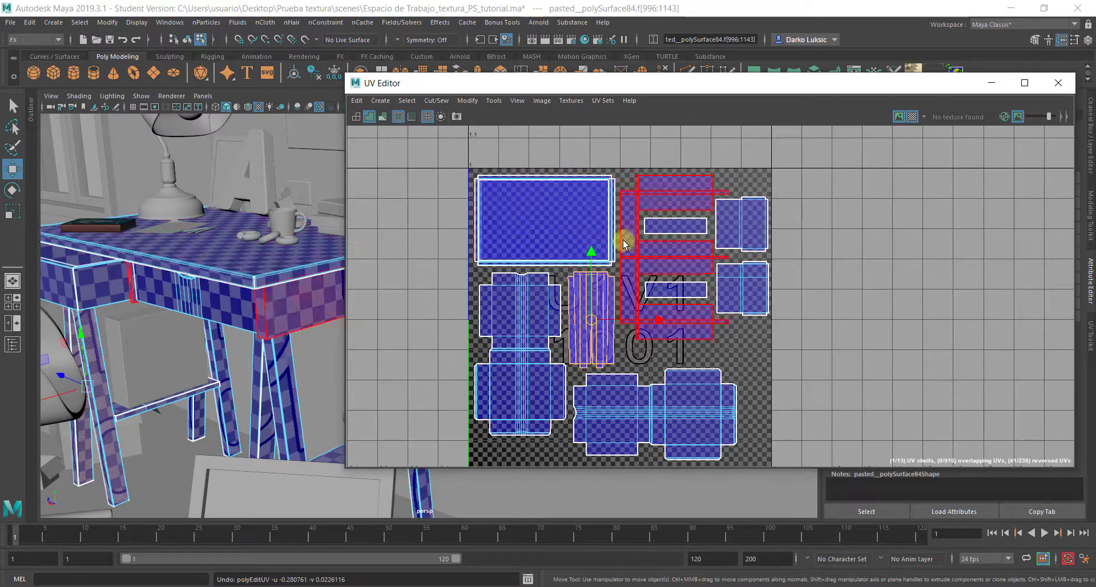
Shift individual leg UV shells sideways again to demonstrate the overlap, undoing the moves.
{"action": "left_click_drag", "start_coordinate": [662, 319], "coordinate": [728, 319]}
{"action": "left_click", "coordinate": [587, 315]}
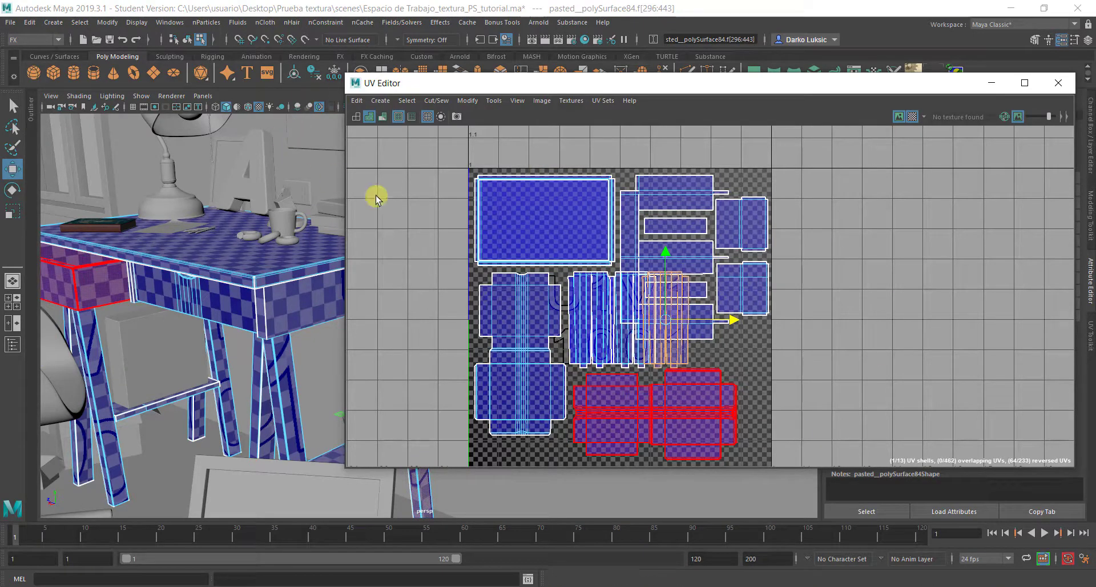
{"action": "key", "text": "ctrl+z"}
{"action": "key", "text": "ctrl+z"}
{"action": "key", "text": "ctrl+z"}
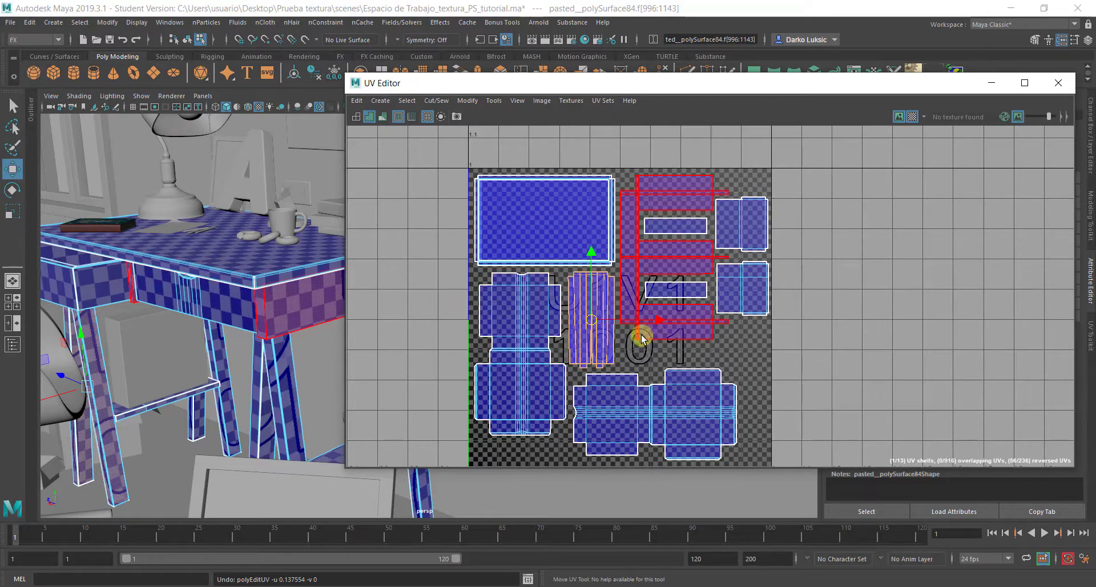
{"action": "left_click_drag", "start_coordinate": [656, 320], "coordinate": [709, 320]}
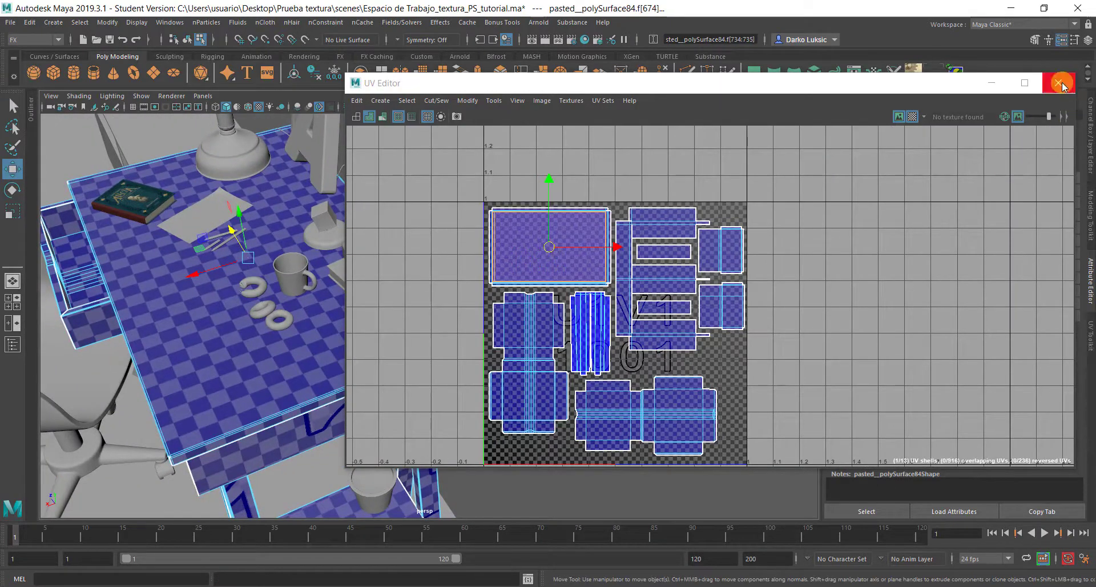
Close the UV Editor and return the desk to object mode.
{"action": "left_click", "coordinate": [1058, 83]}
{"action": "scroll", "coordinate": [291, 264], "scroll_direction": "down", "scroll_amount": 5}
{"action": "left_click_drag", "start_coordinate": [301, 265], "coordinate": [343, 309]}
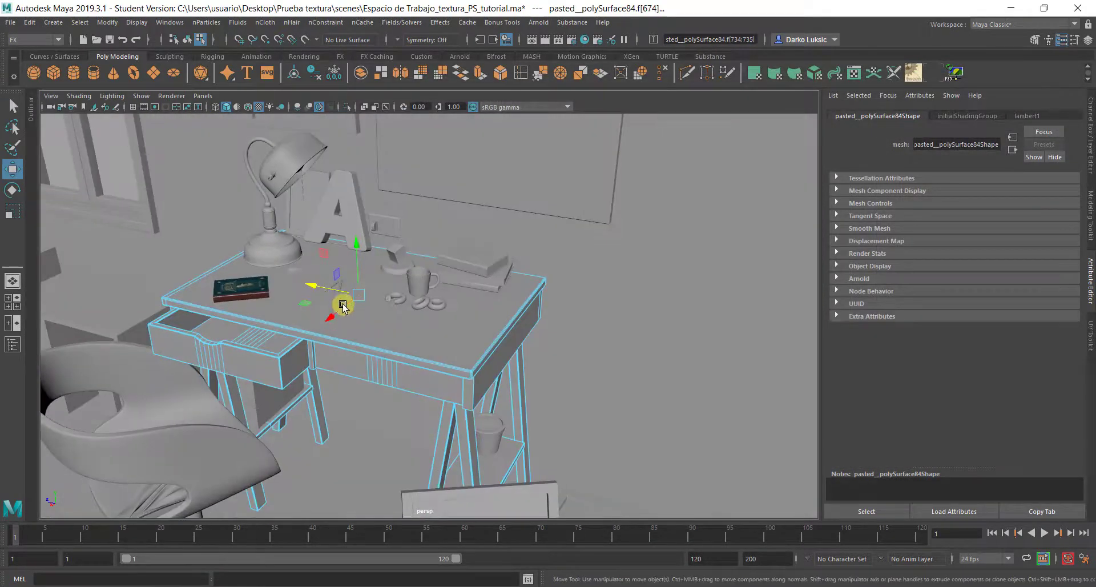
{"action": "right_click", "coordinate": [354, 306]}
{"action": "left_click", "coordinate": [402, 251]}
Assign a new Blinn material to the desk and name it txt_escritorio.
{"action": "right_click", "coordinate": [369, 306]}
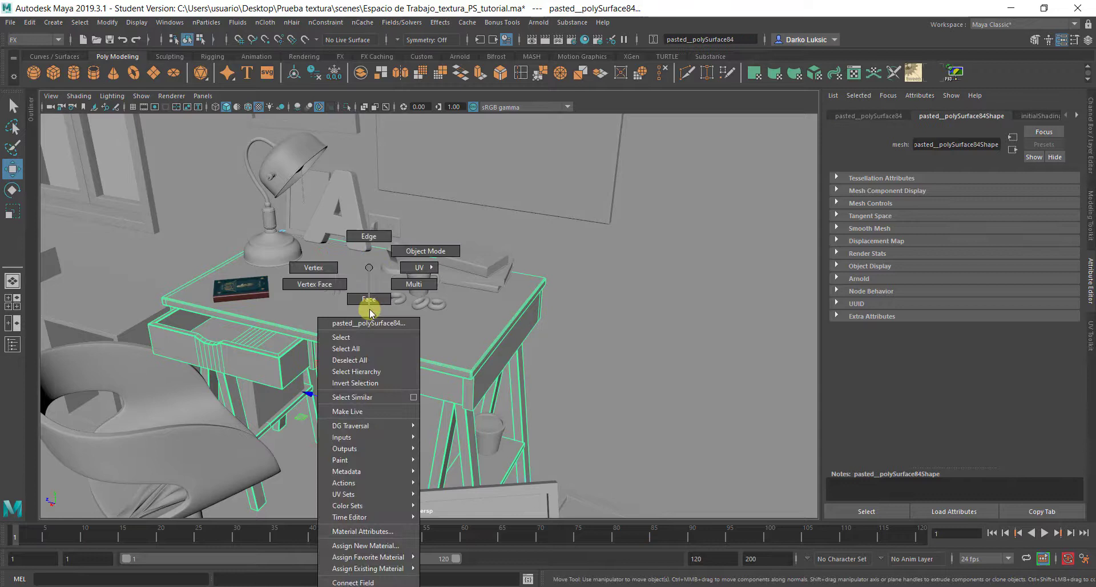
{"action": "left_click", "coordinate": [365, 546]}
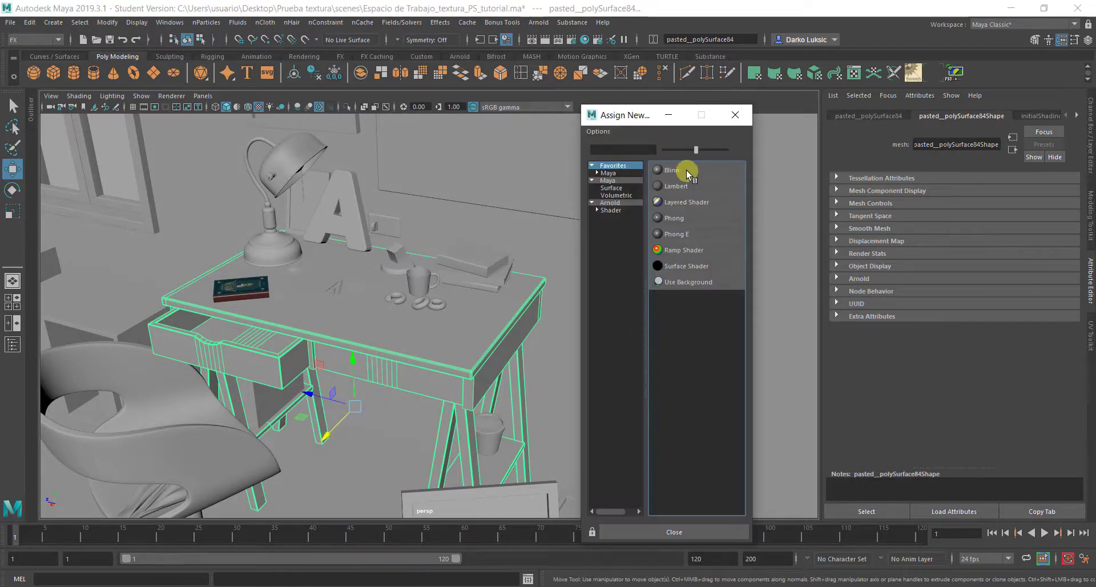
{"action": "left_click", "coordinate": [686, 170]}
{"action": "double_click", "coordinate": [970, 147]}
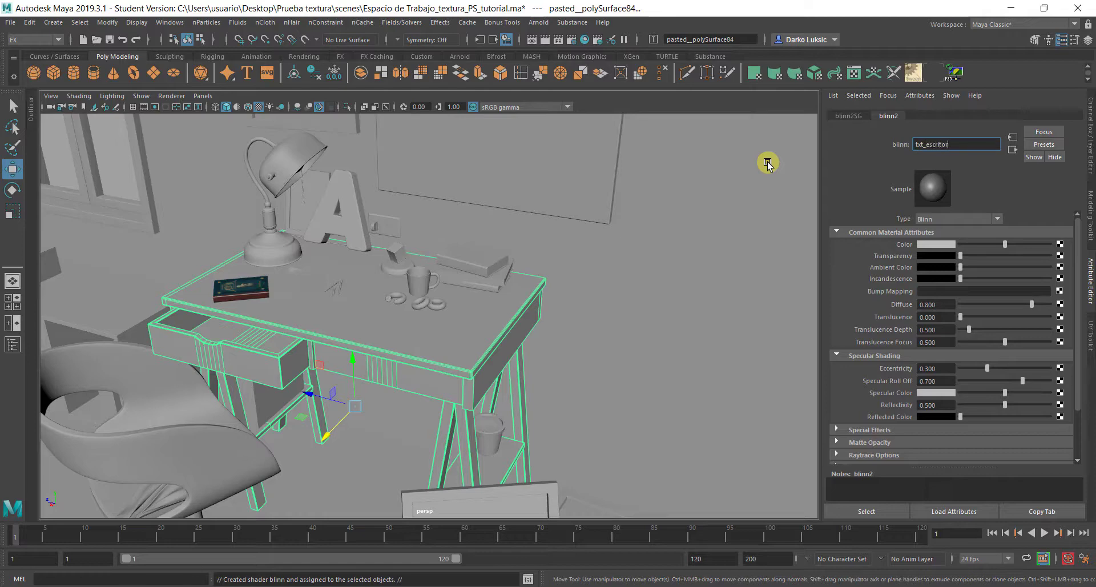
{"action": "type", "text": "txt_escritorio"}
{"action": "key", "text": "Return"}
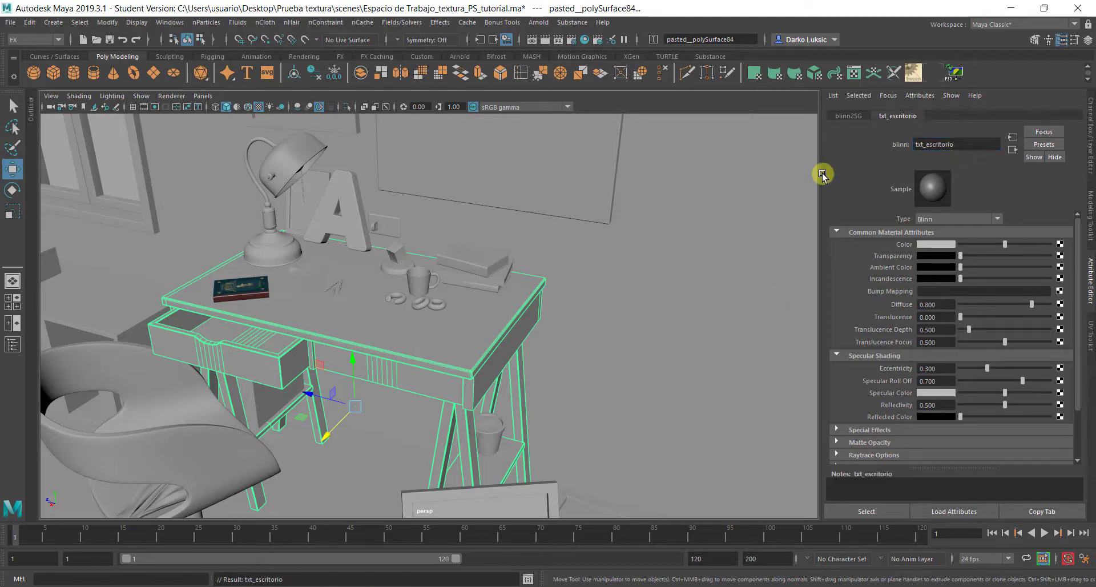
Reopen the UV Editor for the desk and try to create a PSD network from it.
{"action": "left_click", "coordinate": [855, 72]}
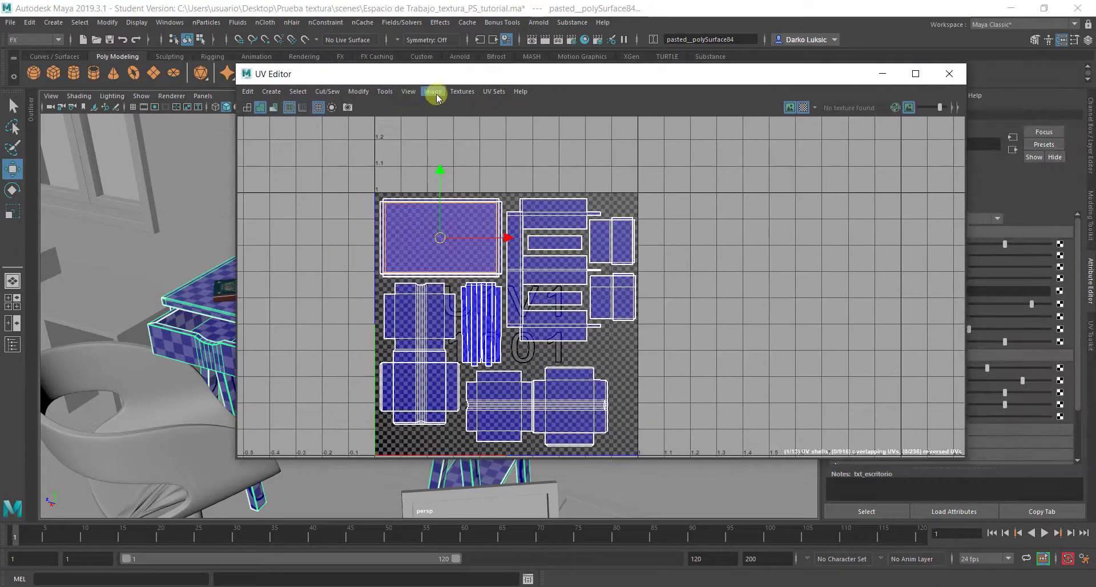
{"action": "left_click", "coordinate": [433, 92]}
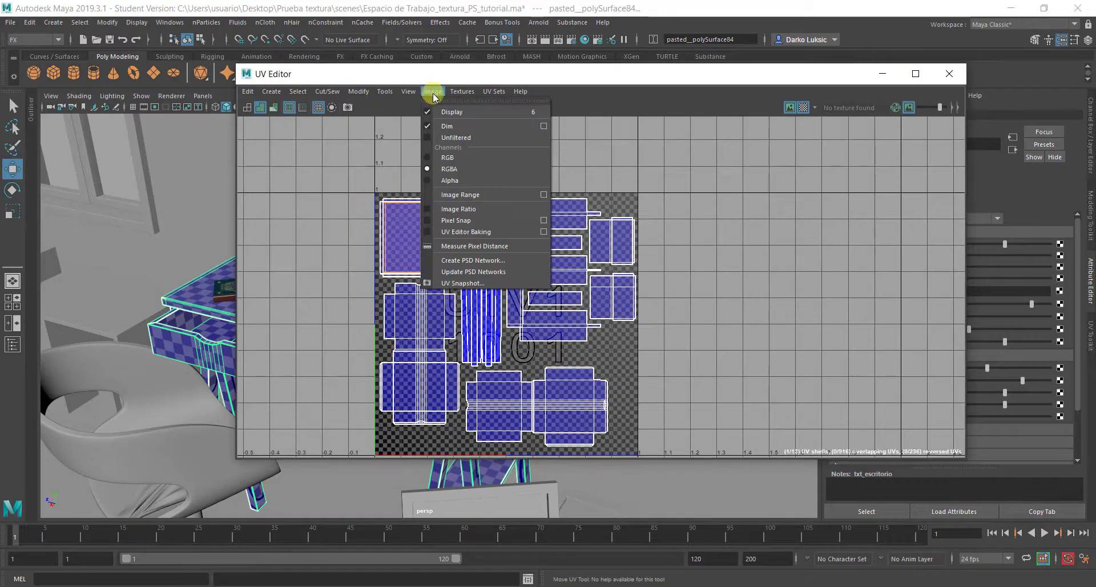
{"action": "left_click", "coordinate": [473, 261]}
{"action": "left_click_drag", "start_coordinate": [534, 75], "coordinate": [742, 111]}
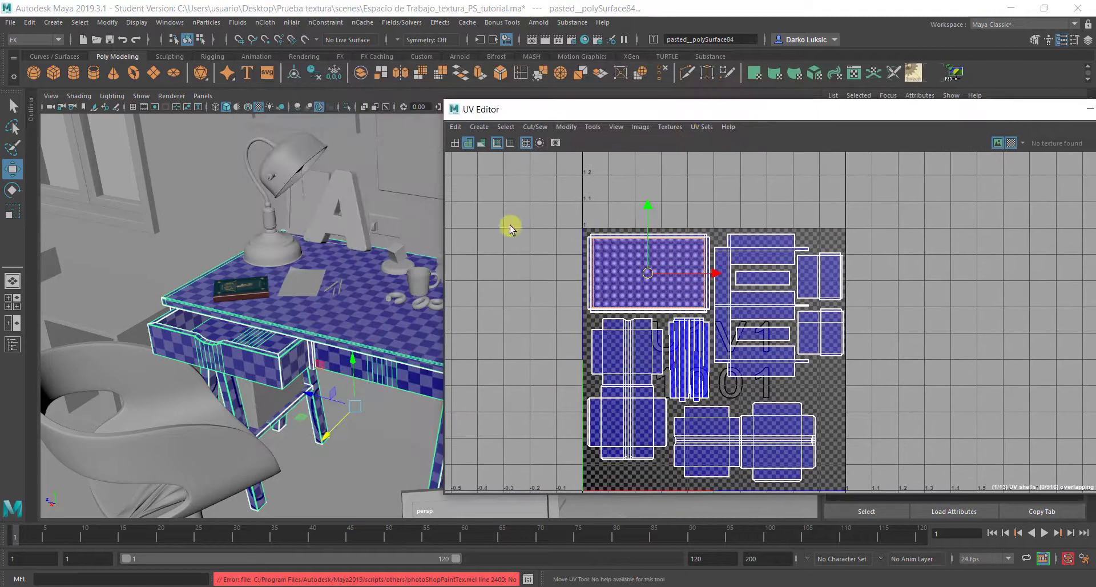
Reselect the whole desk in object mode and bring up the Create PSD Network options for it.
{"action": "right_click", "coordinate": [300, 335]}
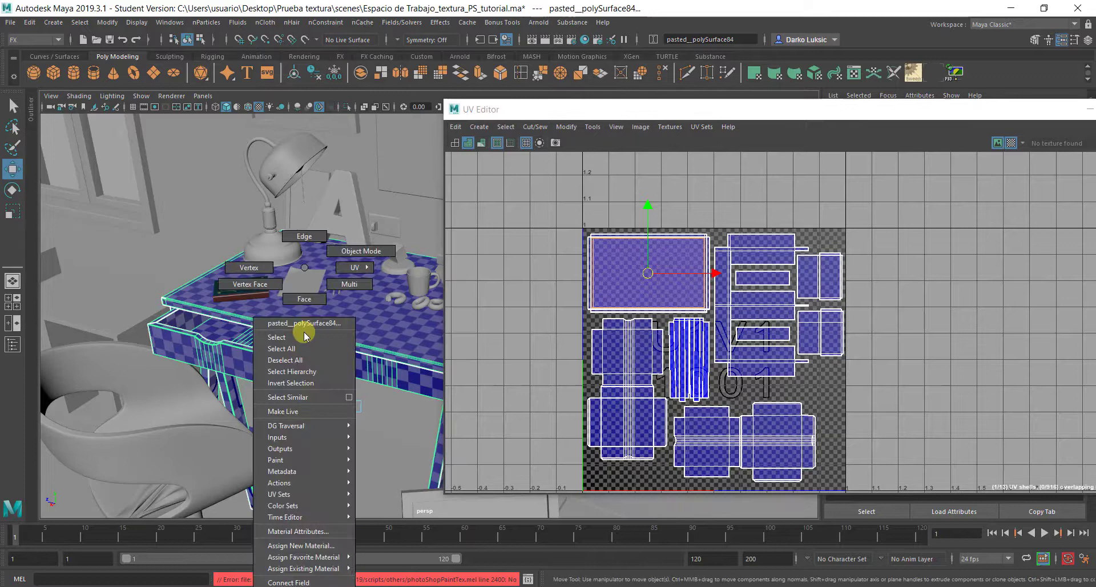
{"action": "left_click", "coordinate": [345, 247]}
{"action": "left_click", "coordinate": [362, 455]}
{"action": "left_click", "coordinate": [388, 344]}
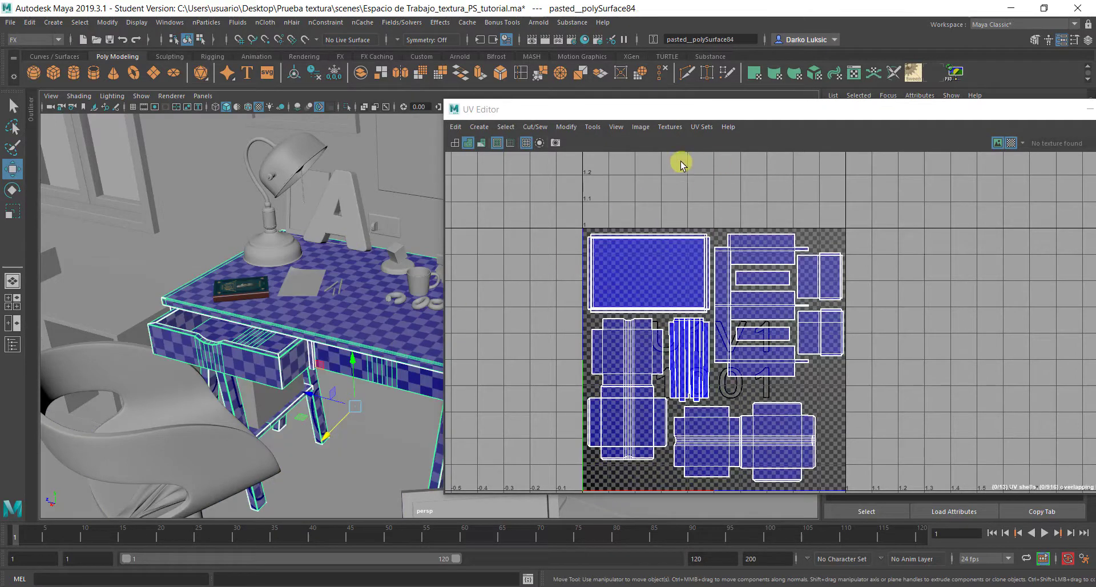
{"action": "left_click", "coordinate": [640, 127]}
{"action": "left_click", "coordinate": [677, 297]}
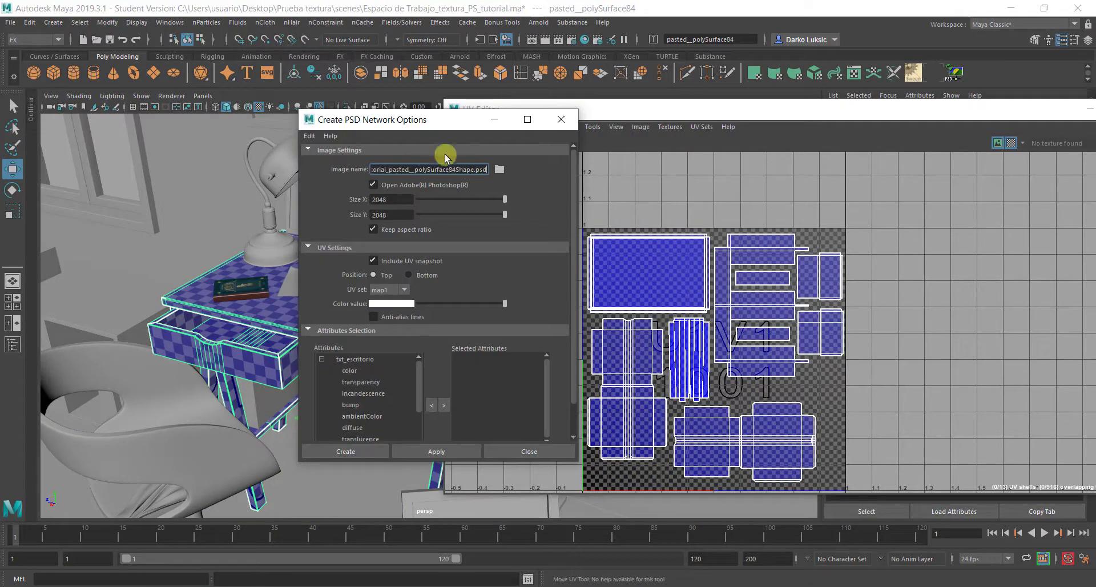
Set the PSD network's image file to txt_escritorio1.psd in the PSD texturas folder.
{"action": "left_click", "coordinate": [500, 169]}
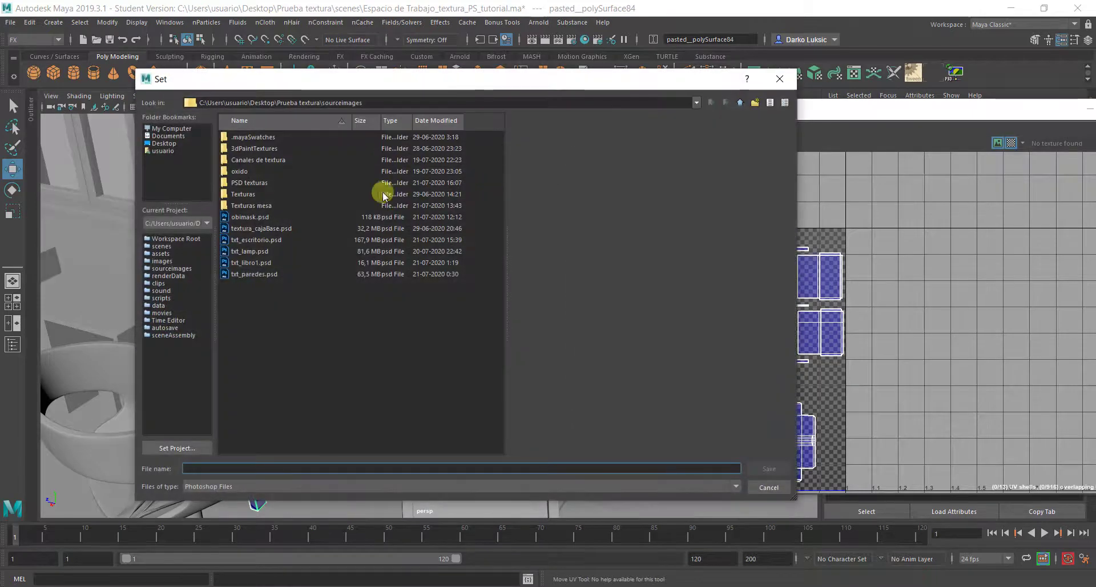
{"action": "double_click", "coordinate": [269, 178]}
{"action": "left_click", "coordinate": [281, 137]}
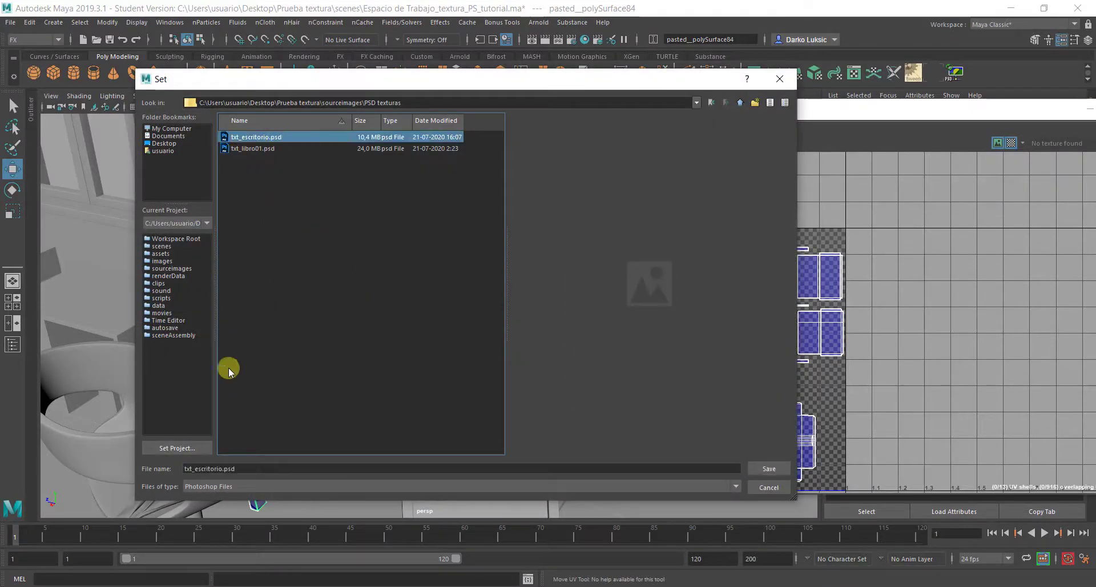
{"action": "left_click", "coordinate": [221, 470]}
{"action": "type", "text": "1"}
{"action": "key", "text": "Return"}
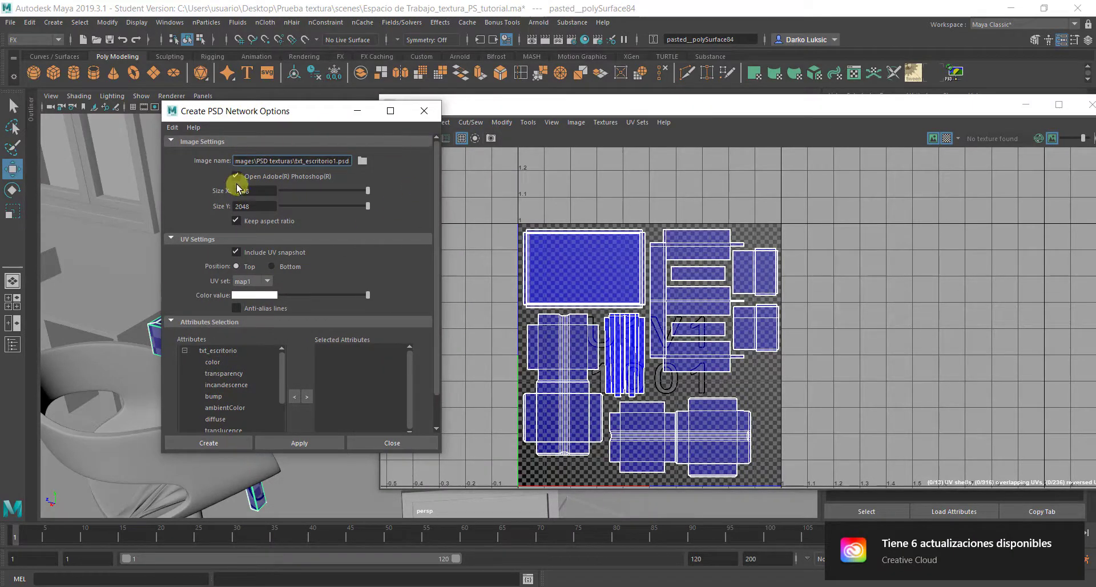
Create the PSD network at 2048 × 2048 with only the color attribute selected and Photoshop set to open.
{"action": "left_click", "coordinate": [249, 178]}
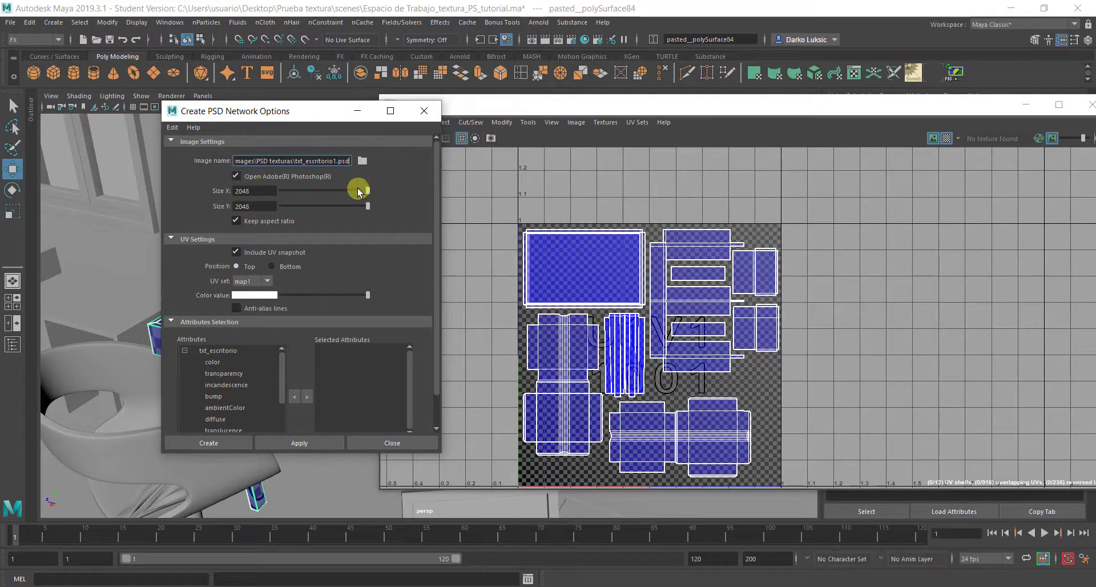
{"action": "left_click_drag", "start_coordinate": [343, 191], "coordinate": [365, 191]}
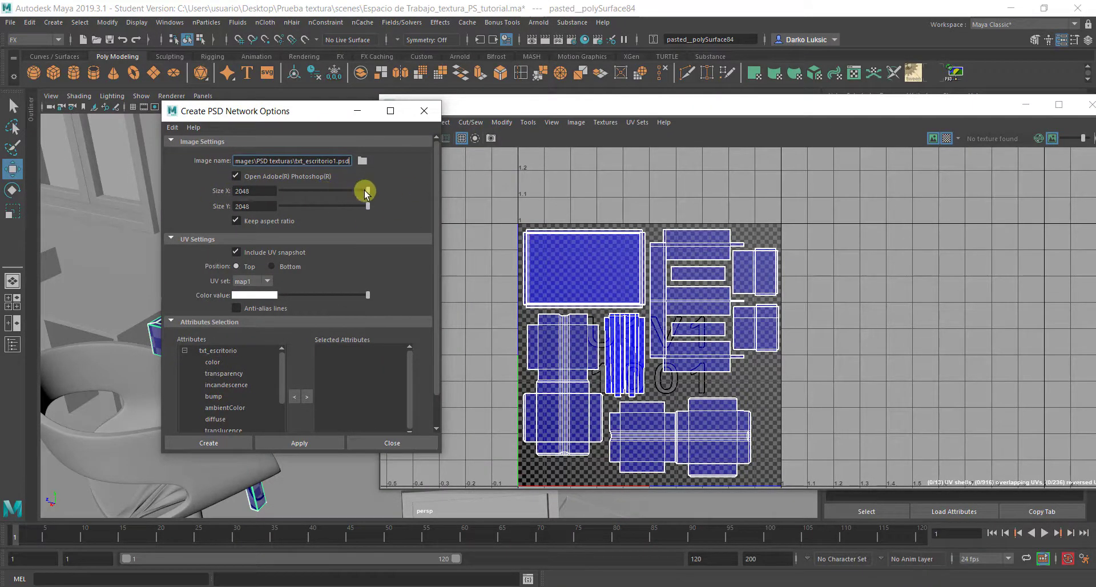
{"action": "left_click", "coordinate": [219, 363]}
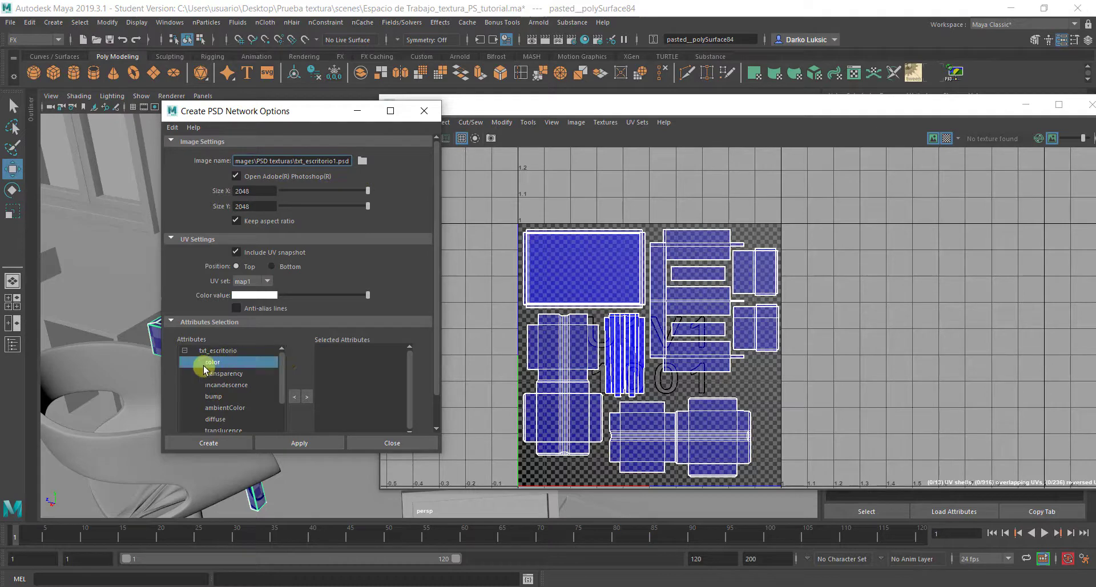
{"action": "left_click", "coordinate": [307, 398]}
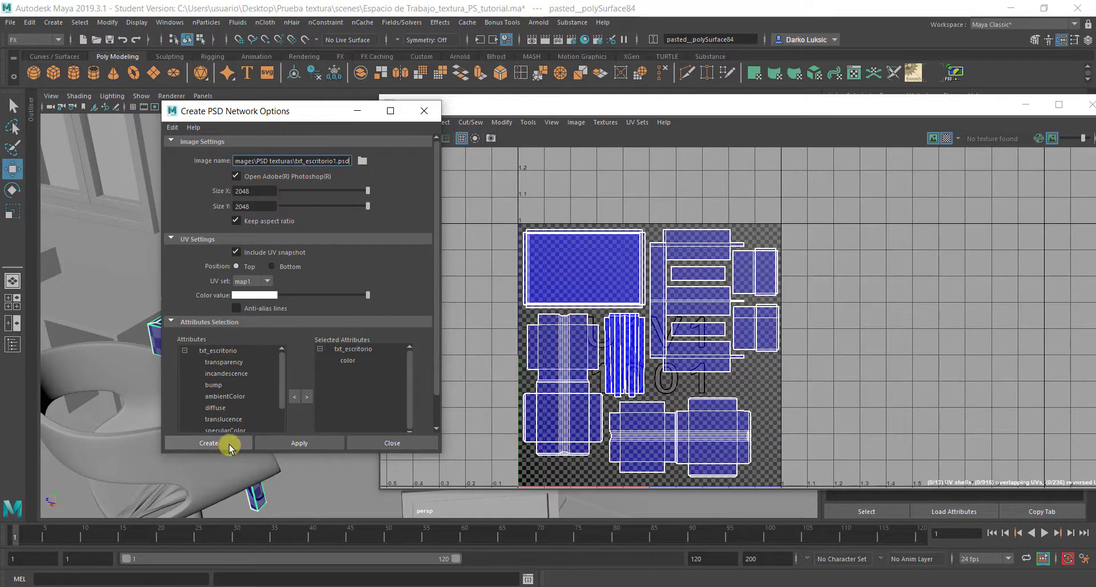
{"action": "left_click", "coordinate": [236, 443]}
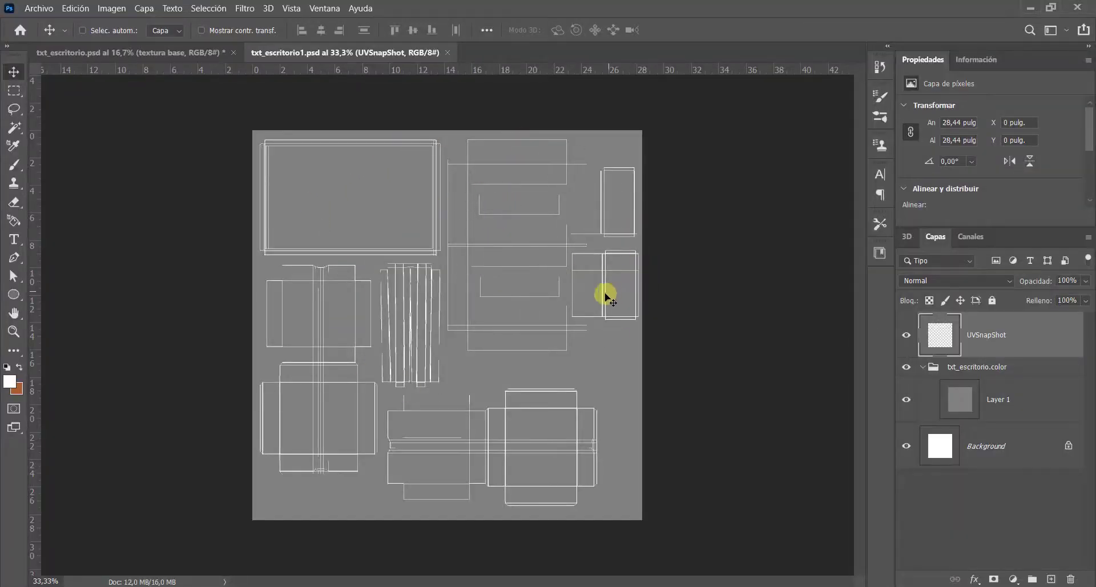
Inspect the new txt_escritorio1.psd, toggling the UVSnapShot layer and looking at the txt_escritorio.color group.
{"action": "key", "text": "z"}
{"action": "left_click", "coordinate": [434, 261]}
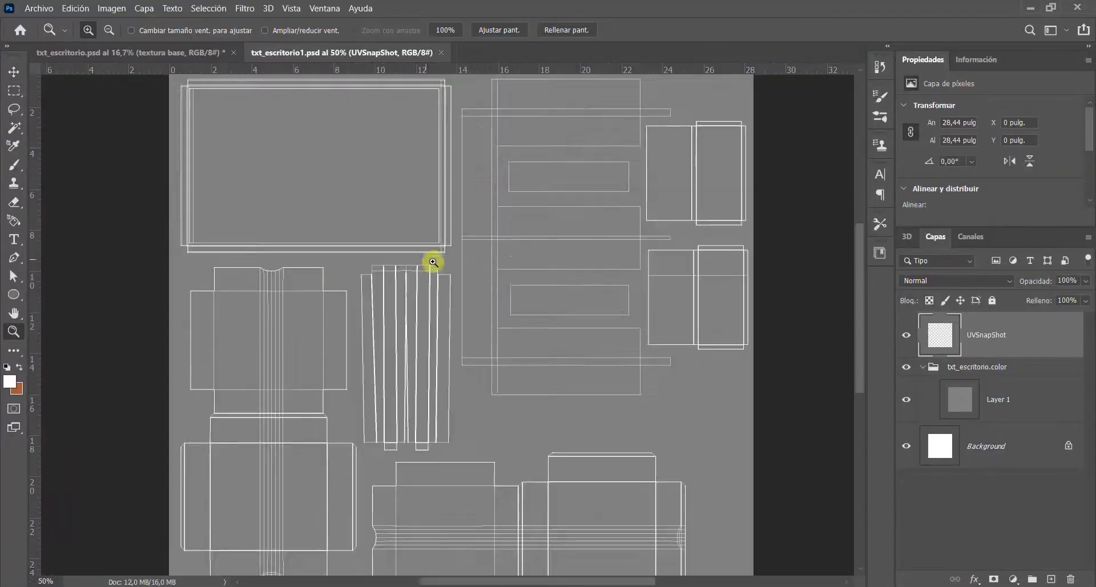
{"action": "key", "text": "v"}
{"action": "left_click", "coordinate": [911, 339]}
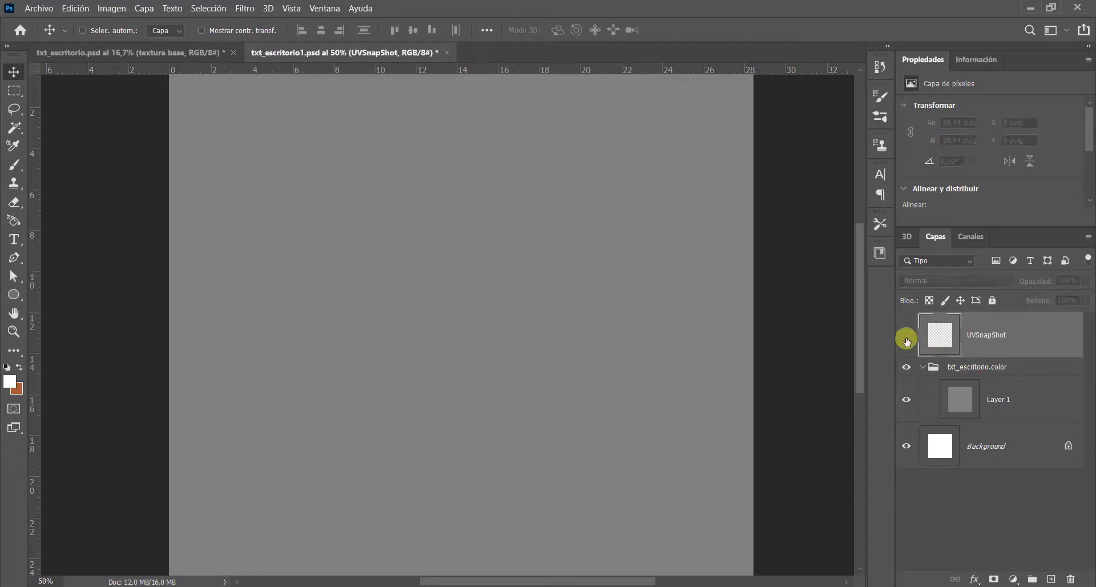
{"action": "left_click", "coordinate": [977, 367]}
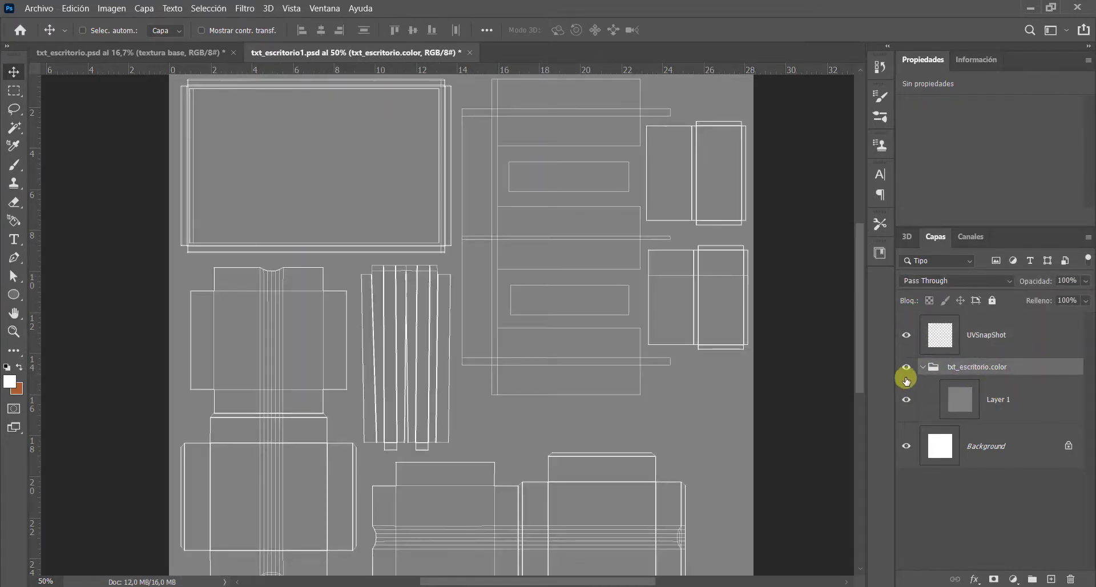
{"action": "left_click", "coordinate": [465, 308], "text": "alt"}
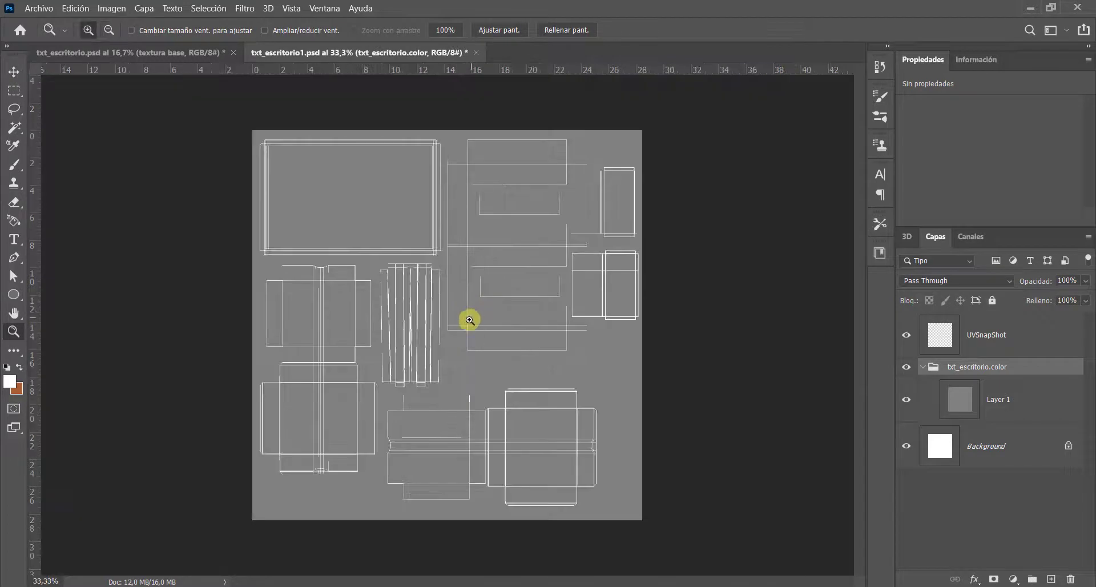
Switch to the txt_escritorio.psd document and show the UVSnapShot layer above the txt_mesa.color group.
{"action": "left_click", "coordinate": [142, 54]}
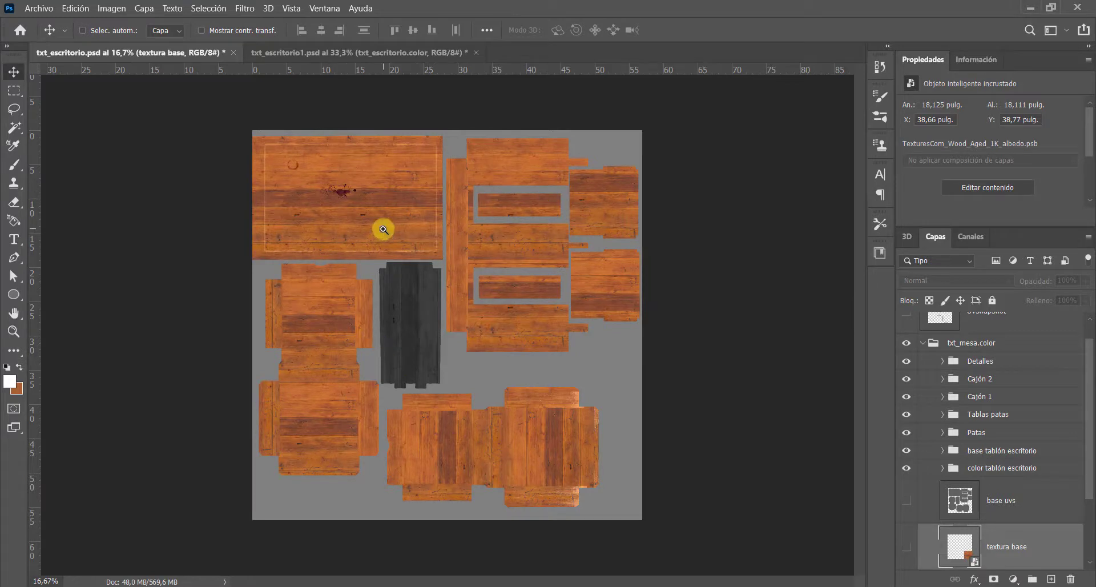
{"action": "key", "text": "z"}
{"action": "left_click", "coordinate": [409, 237]}
{"action": "key", "text": "v"}
{"action": "left_click", "coordinate": [953, 348]}
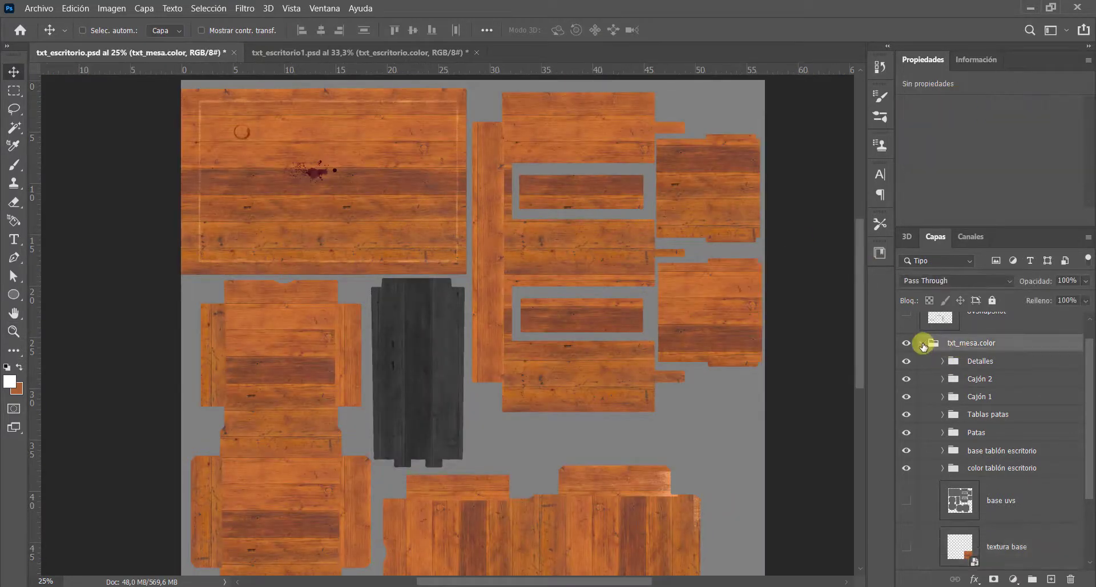
{"action": "left_click", "coordinate": [922, 342]}
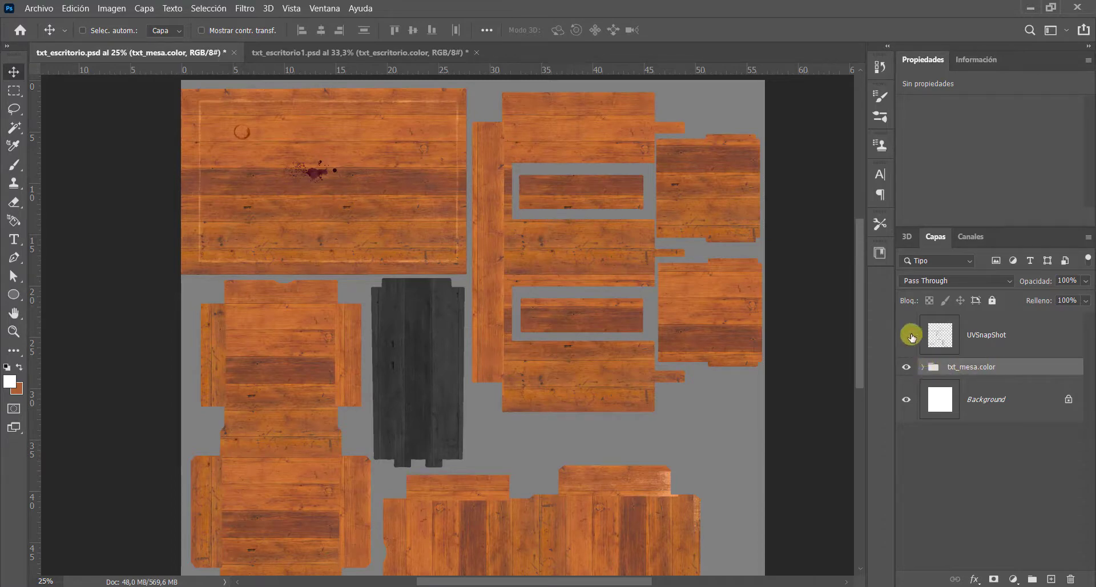
{"action": "left_click", "coordinate": [912, 335]}
{"action": "left_click", "coordinate": [922, 366]}
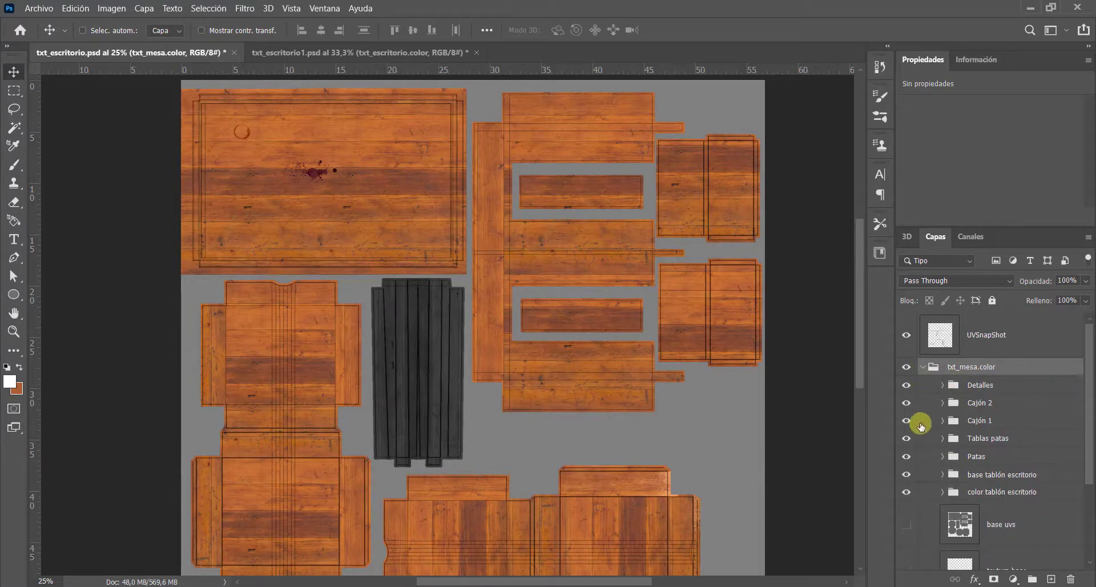
Hide the Detalles group and toggle the Cajón 2 group off and on to check which part it covers.
{"action": "left_click", "coordinate": [906, 385]}
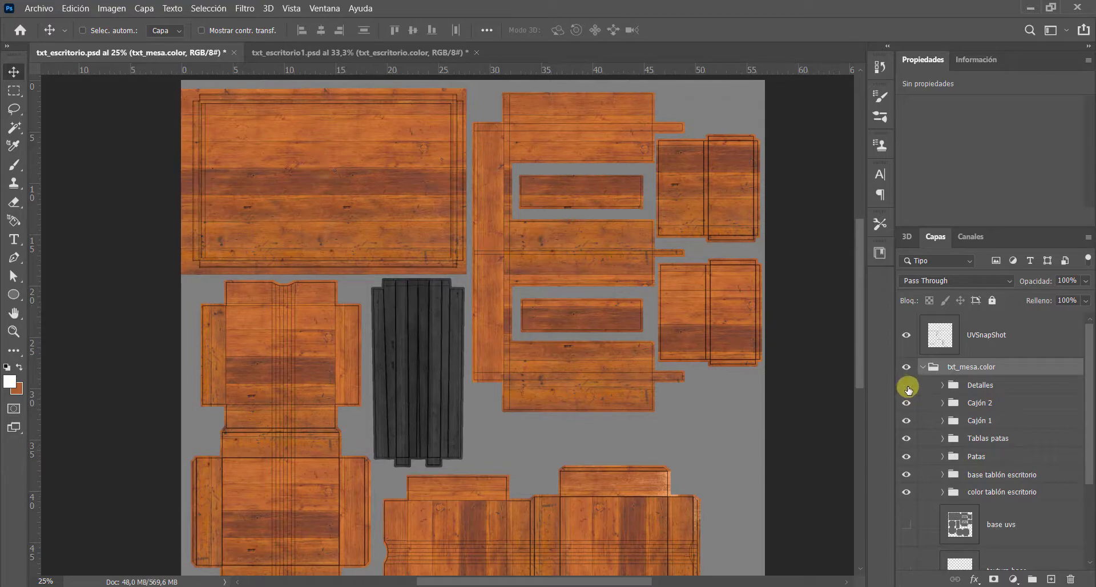
{"action": "left_click", "coordinate": [913, 403]}
{"action": "left_click", "coordinate": [906, 403]}
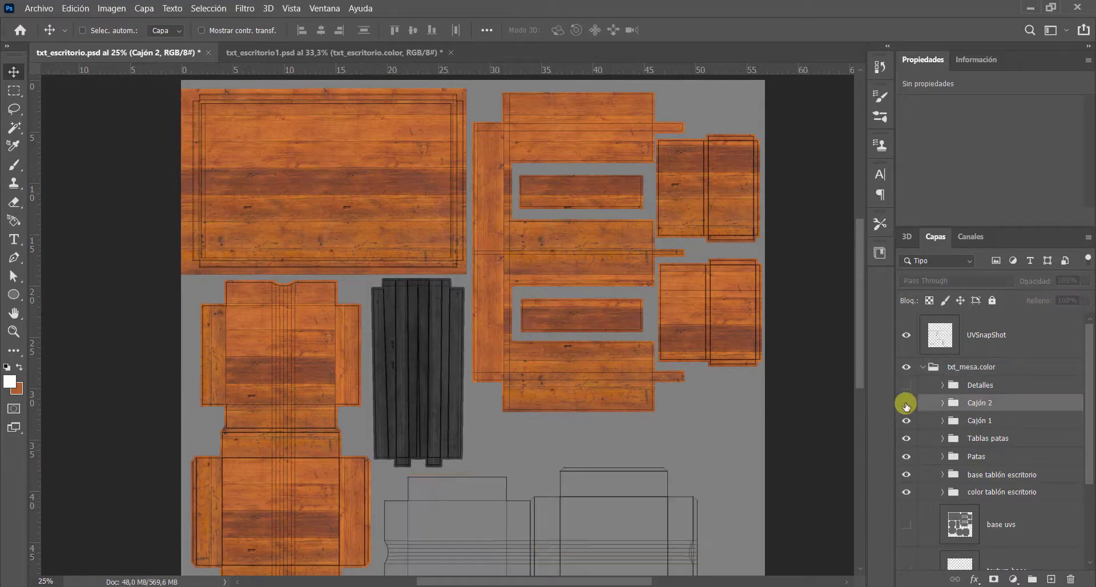
{"action": "left_click", "coordinate": [907, 403]}
{"action": "left_click", "coordinate": [907, 403]}
{"action": "mouse_move", "coordinate": [908, 428]}
{"action": "left_mouse_down"}
{"action": "mouse_move", "coordinate": [906, 492]}
{"action": "mouse_move", "coordinate": [909, 407]}
{"action": "left_mouse_up"}
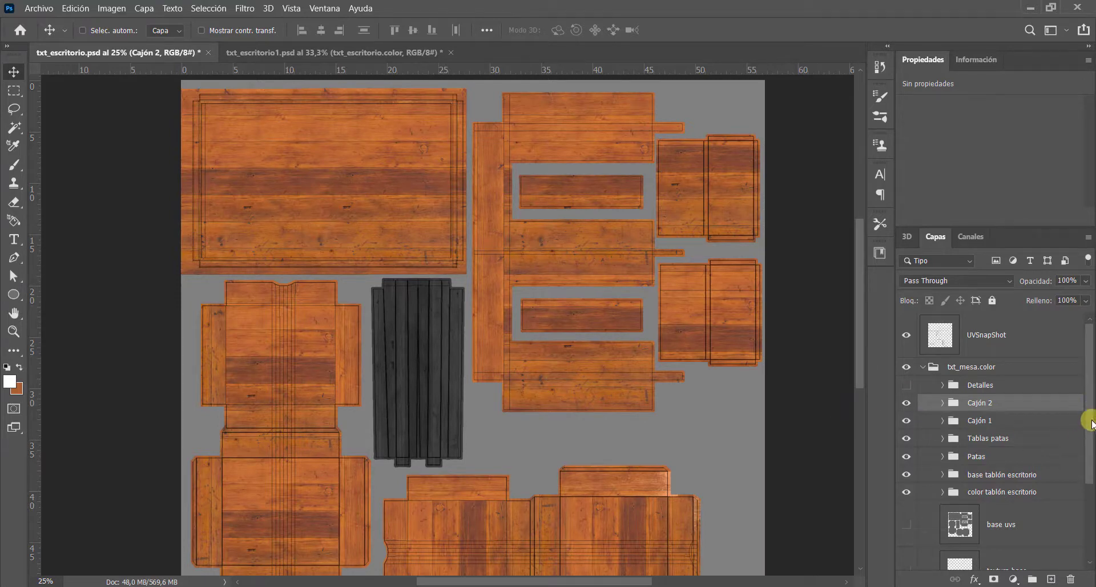
Expand the Cajón 2 group and temporarily hide its two lowest wood texture layers.
{"action": "scroll", "coordinate": [1005, 405], "scroll_direction": "down", "scroll_amount": 1}
{"action": "left_click", "coordinate": [943, 360]}
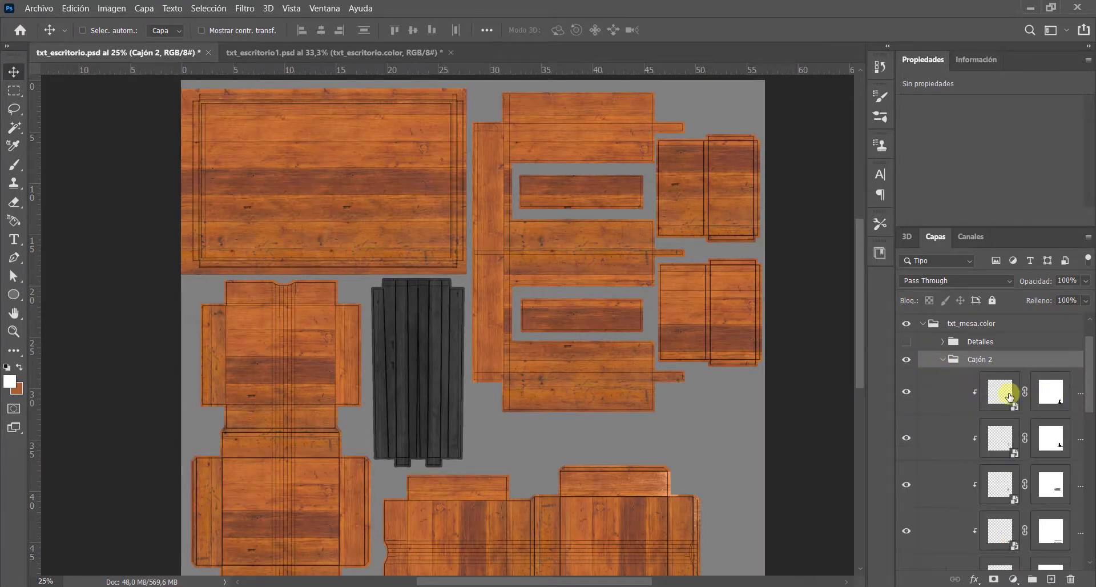
{"action": "left_click", "coordinate": [1010, 396]}
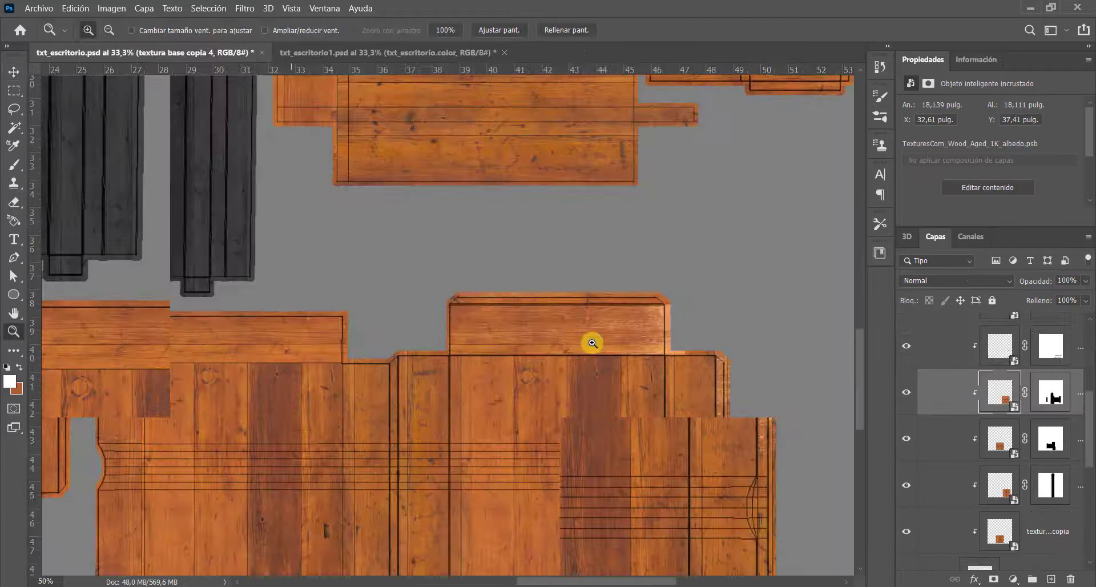
{"action": "left_click", "coordinate": [592, 344], "text": "ctrl"}
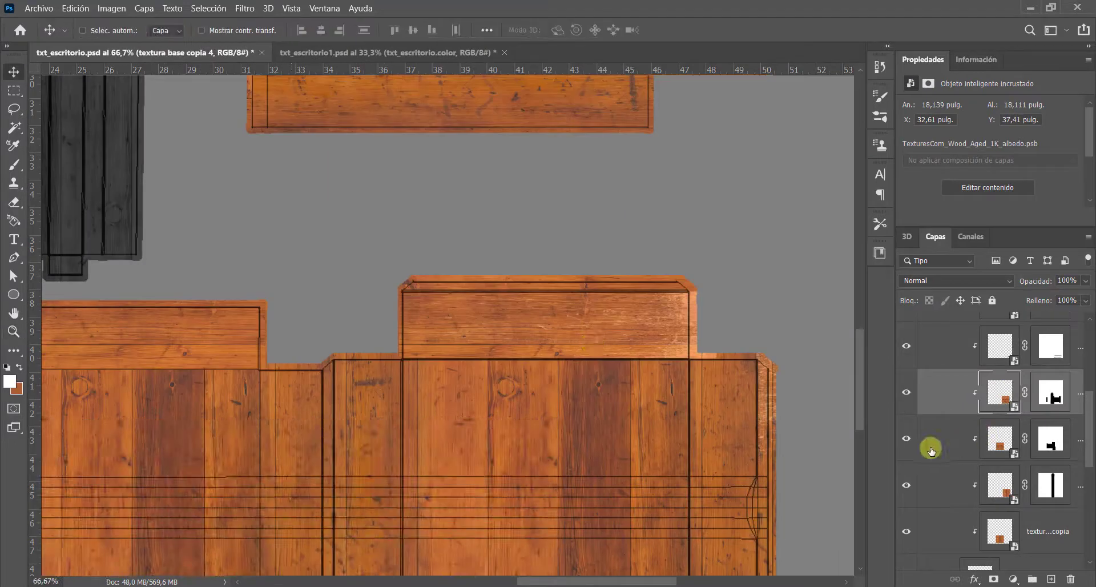
{"action": "left_click", "coordinate": [906, 485]}
{"action": "left_click", "coordinate": [907, 531]}
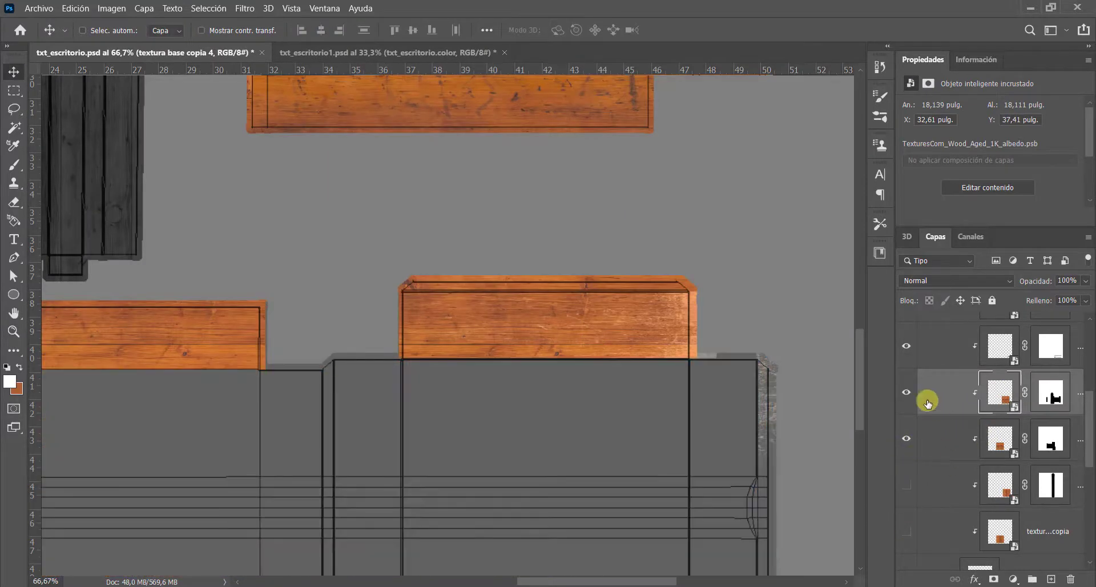
Toggle the textura base copia 4 layer to check which part of the drawer it covers.
{"action": "left_click", "coordinate": [906, 392]}
{"action": "left_click", "coordinate": [906, 393]}
{"action": "left_click", "coordinate": [906, 392]}
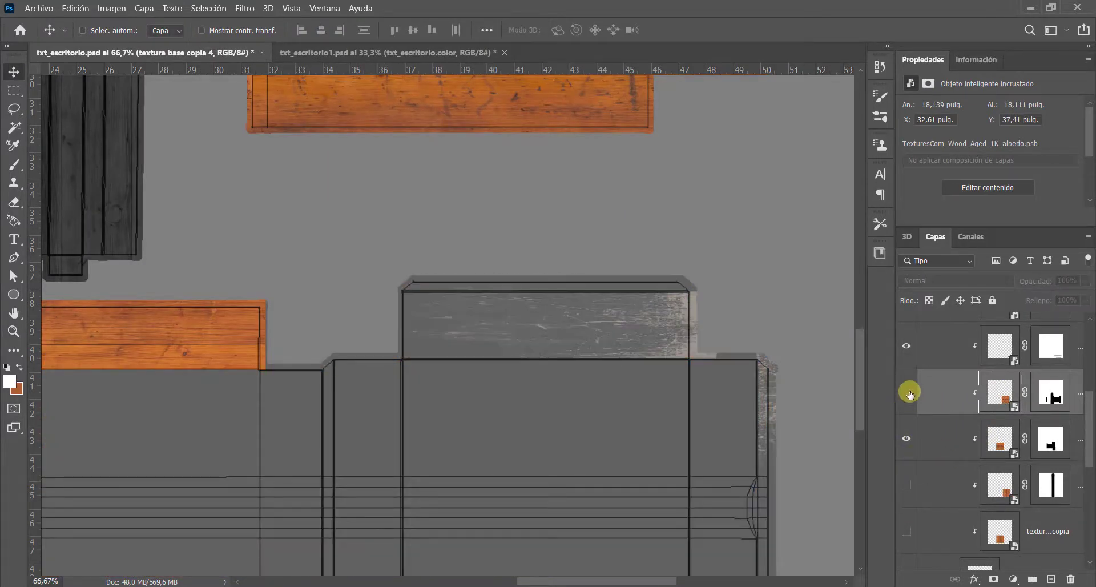
{"action": "left_click", "coordinate": [906, 392]}
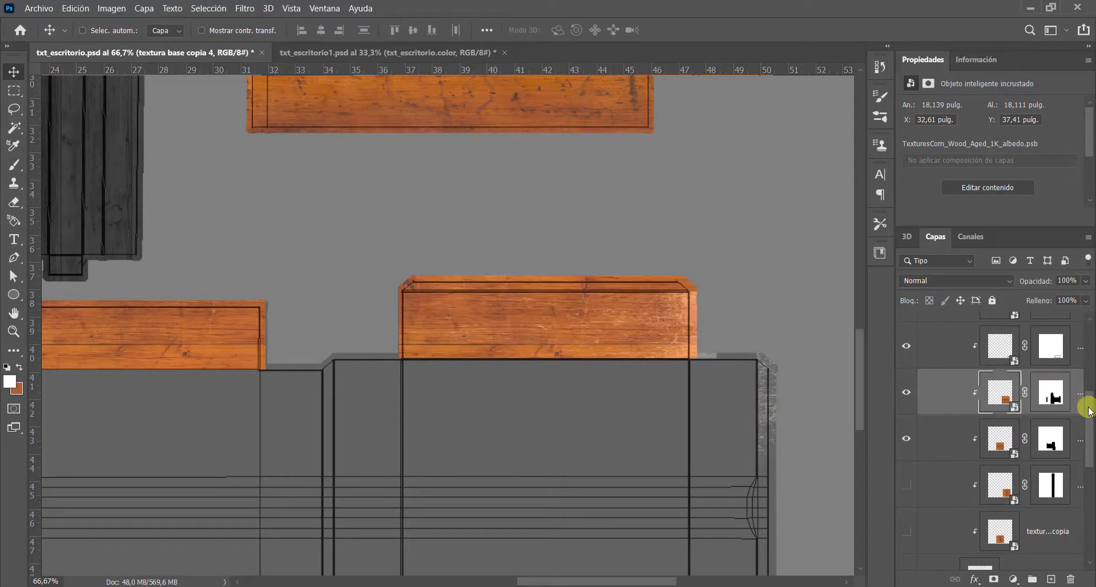
Show the two lowest wood texture layers of Cajón 2 again and inspect the layer mask of textura base copia 2.
{"action": "left_click_drag", "start_coordinate": [1089, 410], "coordinate": [1084, 379]}
{"action": "left_click", "coordinate": [907, 389]}
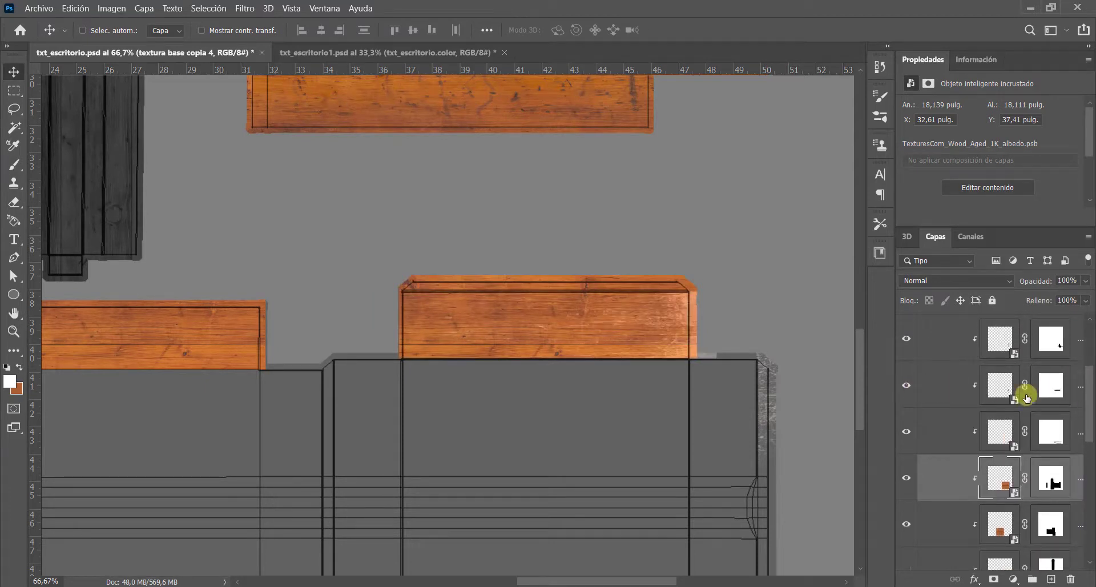
{"action": "scroll", "coordinate": [1053, 429], "scroll_direction": "down", "scroll_amount": 3}
{"action": "left_click", "coordinate": [904, 408]}
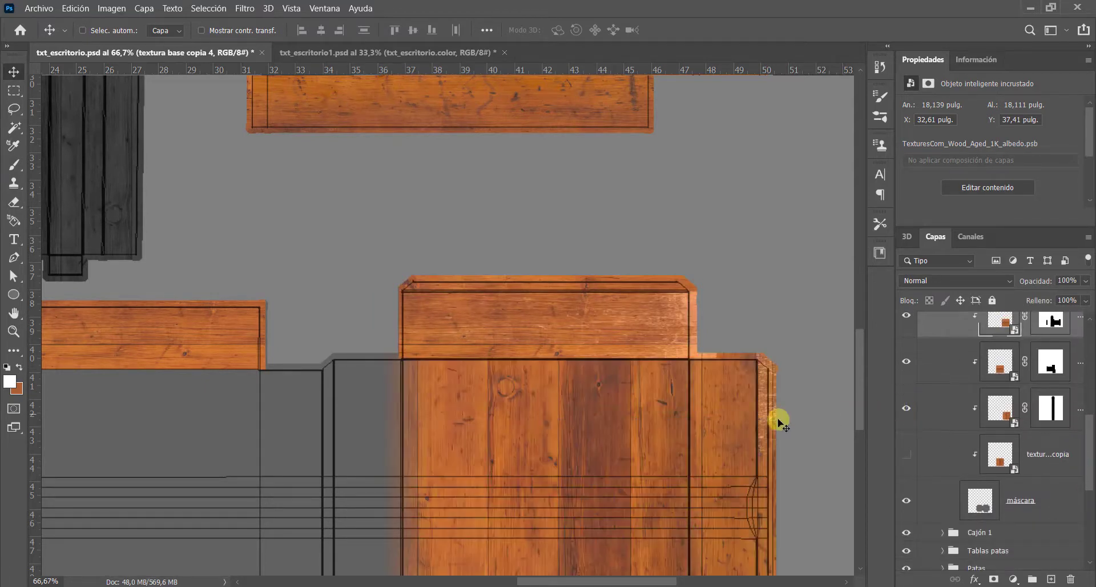
{"action": "scroll", "coordinate": [624, 269], "scroll_direction": "down", "scroll_amount": 5}
{"action": "scroll", "coordinate": [469, 205], "scroll_direction": "left", "scroll_amount": 2}
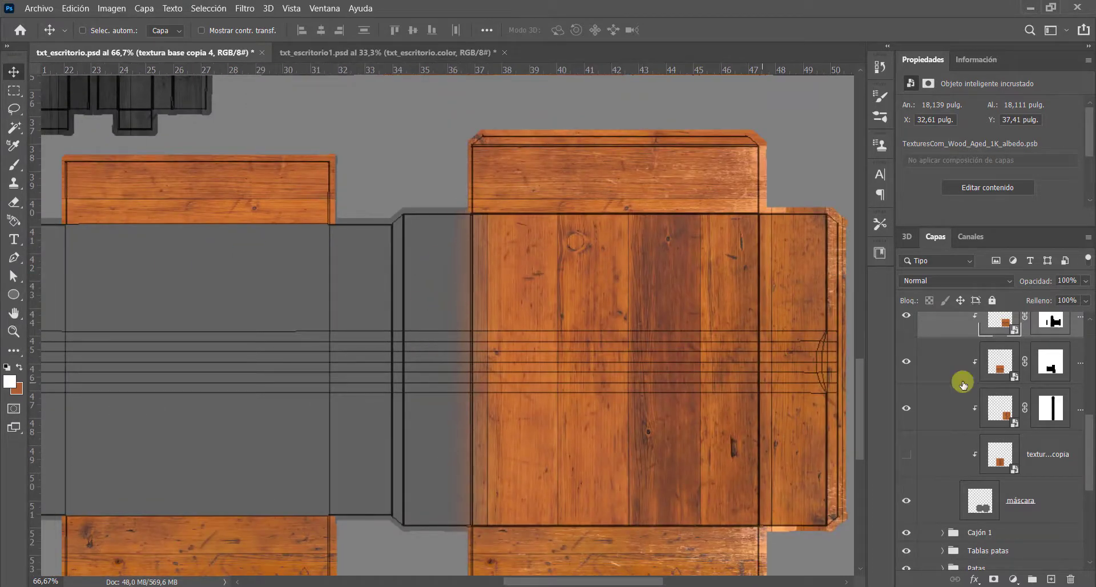
{"action": "left_click", "coordinate": [1040, 422]}
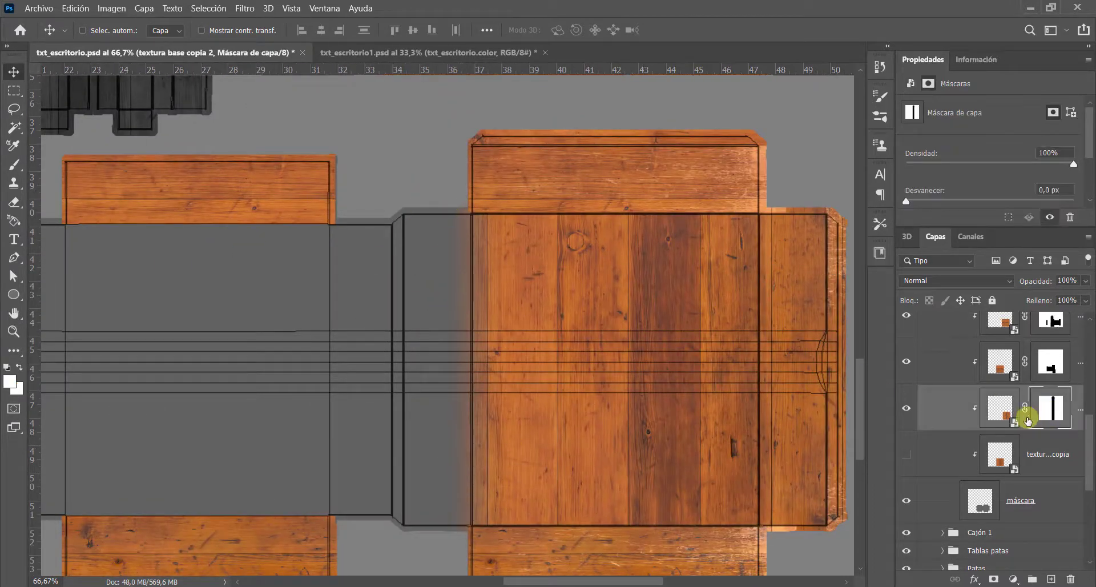
{"action": "left_click", "coordinate": [907, 455]}
Open the smart object contents of the textura base copia layer for editing.
{"action": "key", "text": "z"}
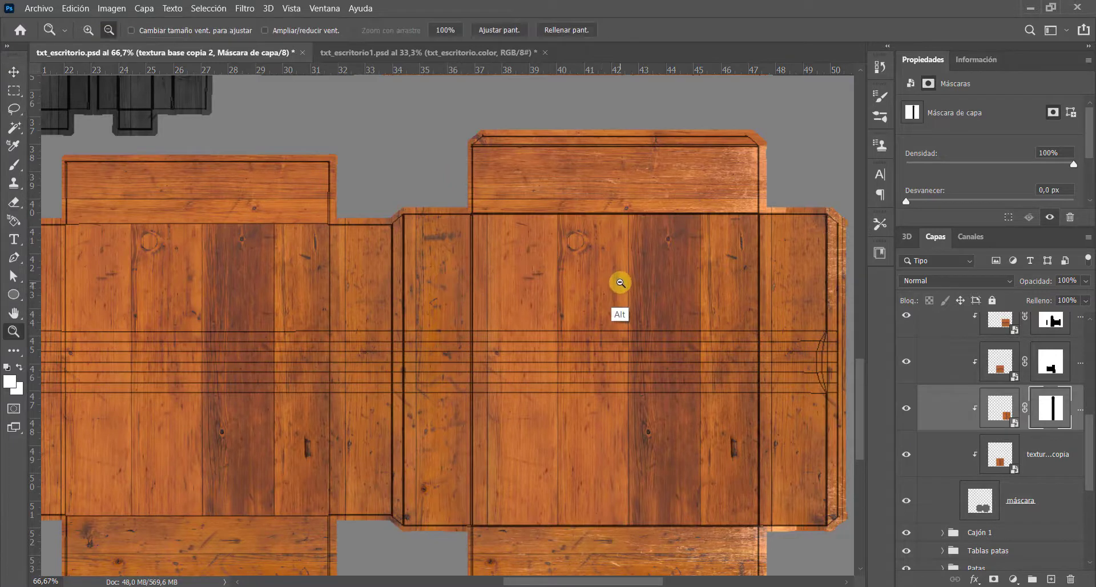
{"action": "left_click", "coordinate": [617, 286], "text": "alt"}
{"action": "left_click", "coordinate": [612, 286], "text": "alt"}
{"action": "left_click", "coordinate": [634, 280], "text": "alt"}
{"action": "left_click", "coordinate": [632, 249], "text": "alt"}
{"action": "left_click", "coordinate": [632, 249], "text": "alt"}
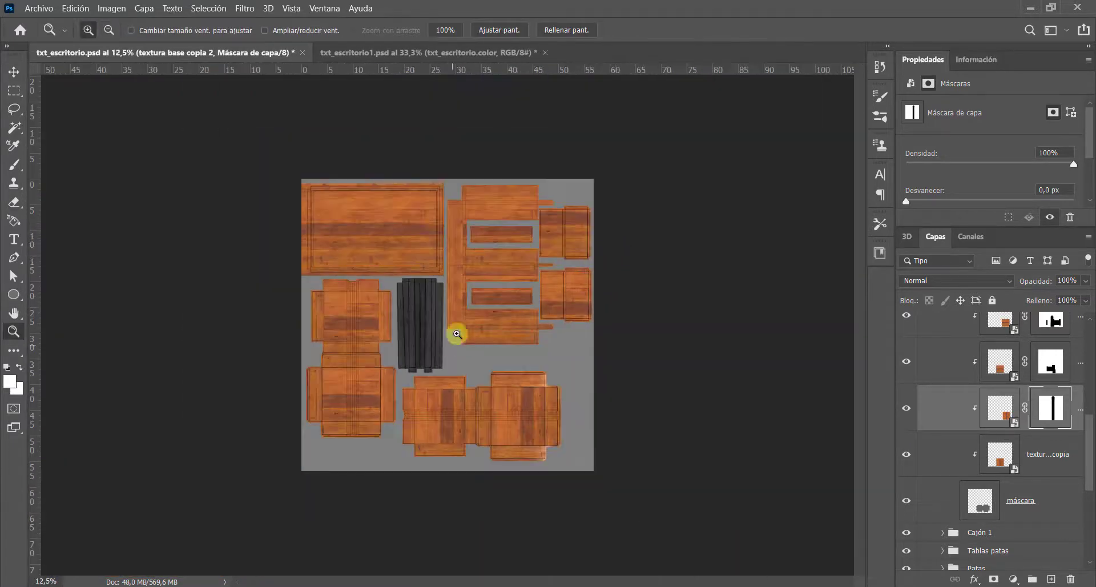
{"action": "left_click", "coordinate": [482, 332]}
{"action": "key", "text": "v"}
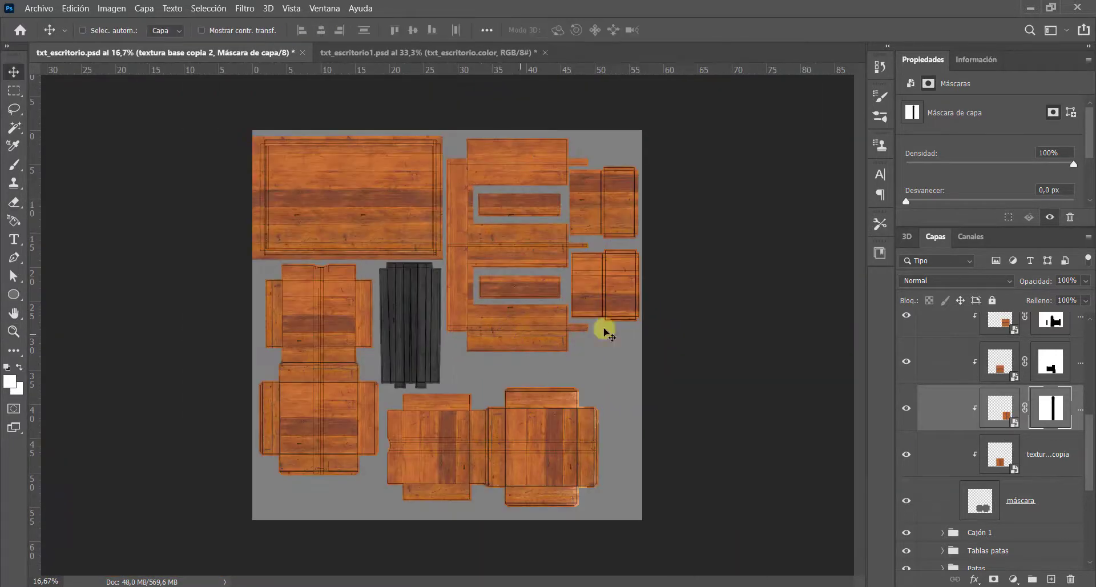
{"action": "double_click", "coordinate": [999, 460]}
{"action": "key", "text": "i"}
{"action": "left_click", "coordinate": [617, 310]}
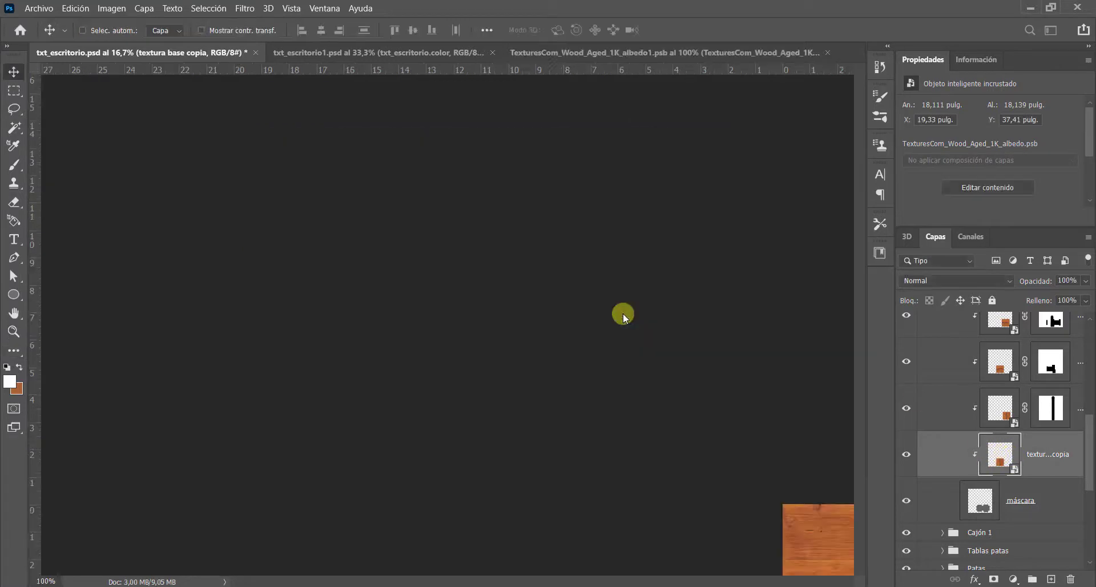
Hide the two upper wood layers in the smart object, save it and return to txt_escritorio.psd.
{"action": "key", "text": "v"}
{"action": "left_click", "coordinate": [907, 336]}
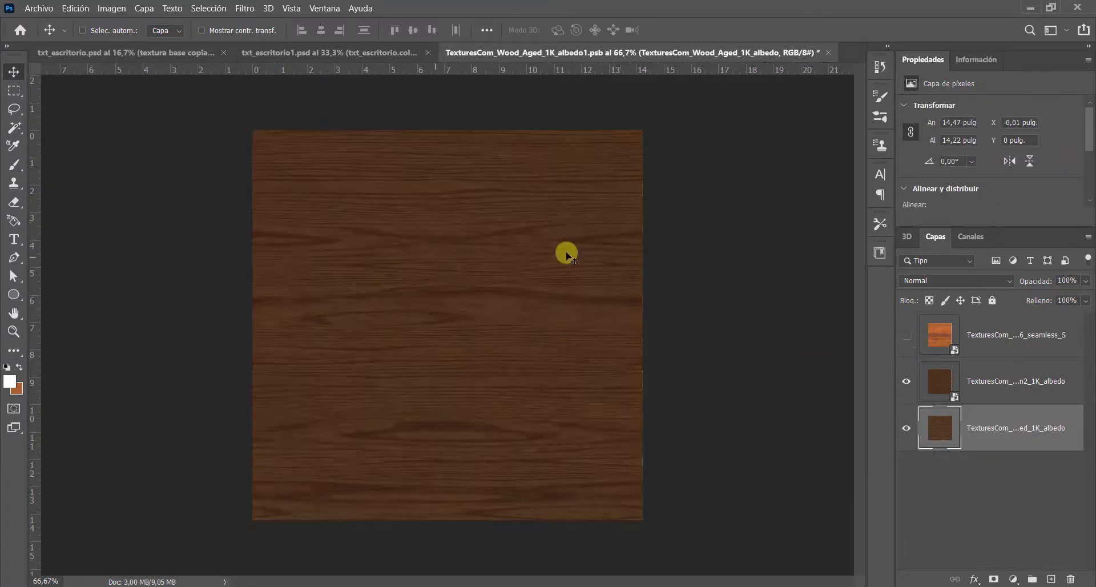
{"action": "left_click", "coordinate": [907, 382]}
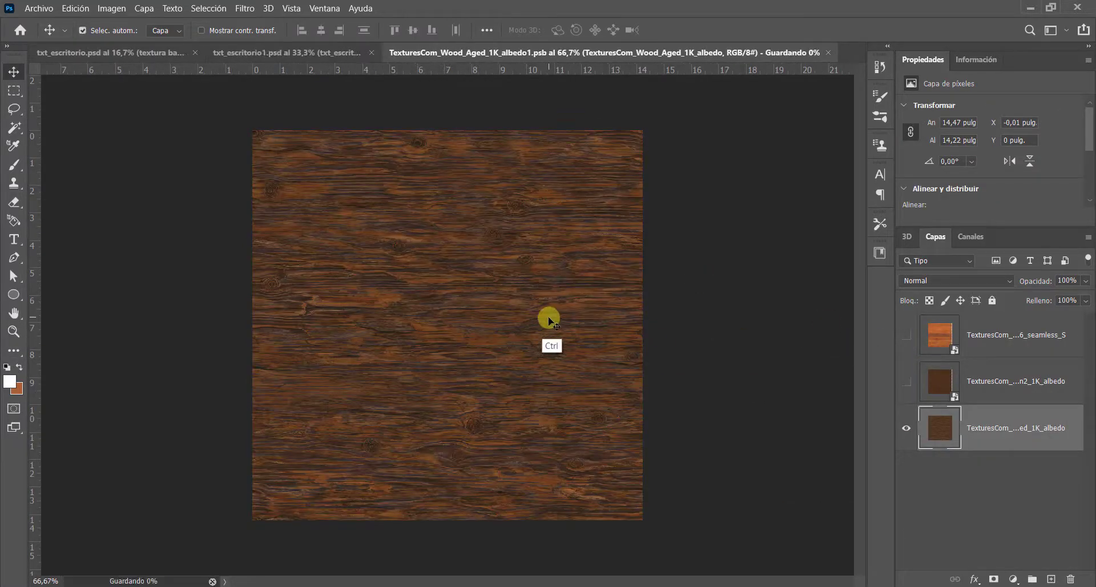
{"action": "left_click", "coordinate": [139, 52]}
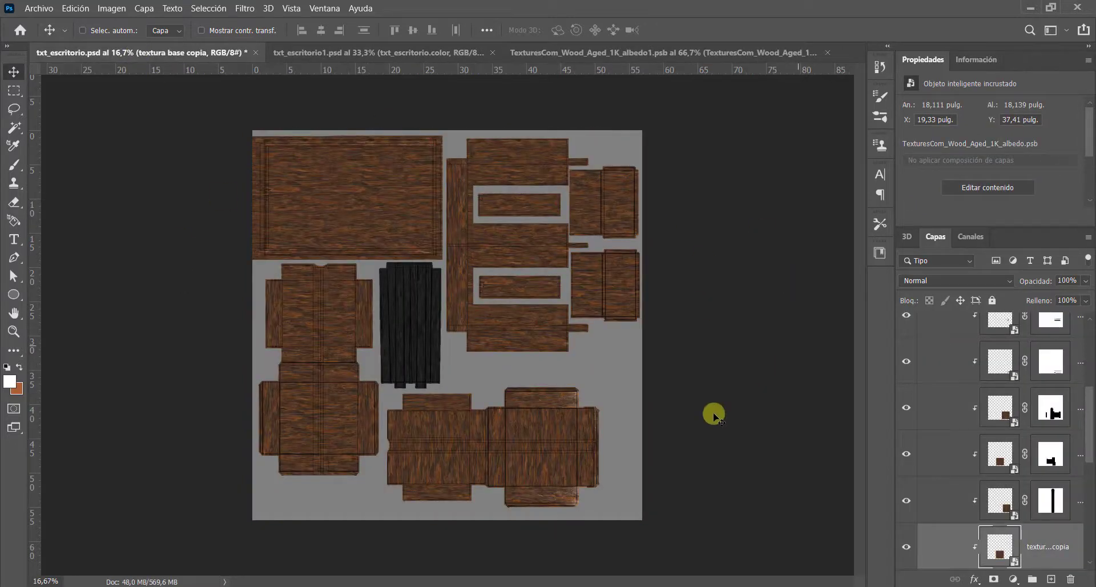
Examine the replaced wood texture up close on the Cajón 2 drawer pieces.
{"action": "left_click_drag", "start_coordinate": [552, 404], "coordinate": [607, 409]}
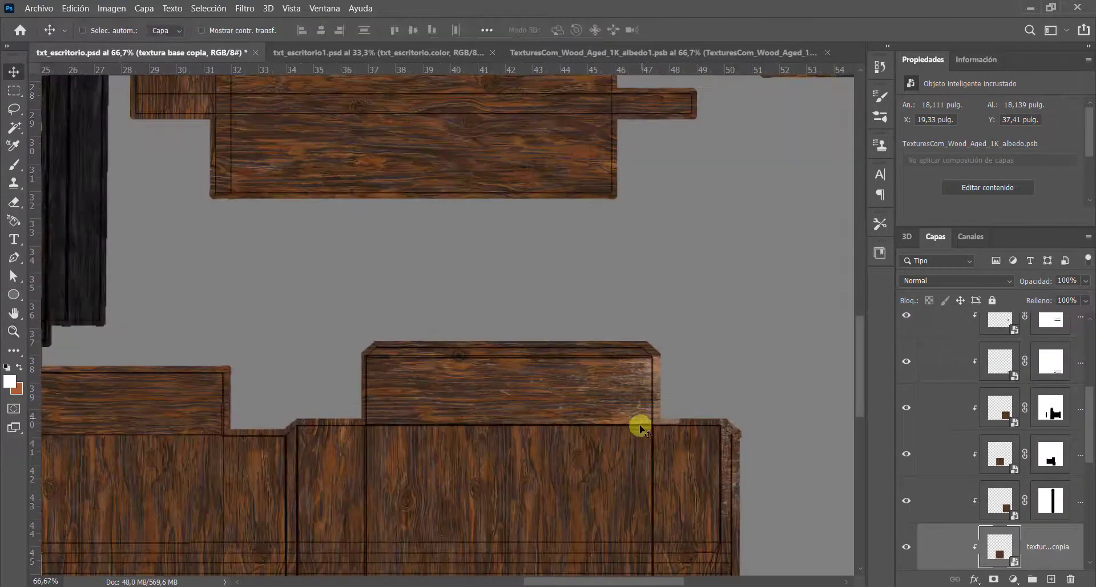
{"action": "key", "text": "z"}
{"action": "left_click", "coordinate": [528, 314], "text": "alt"}
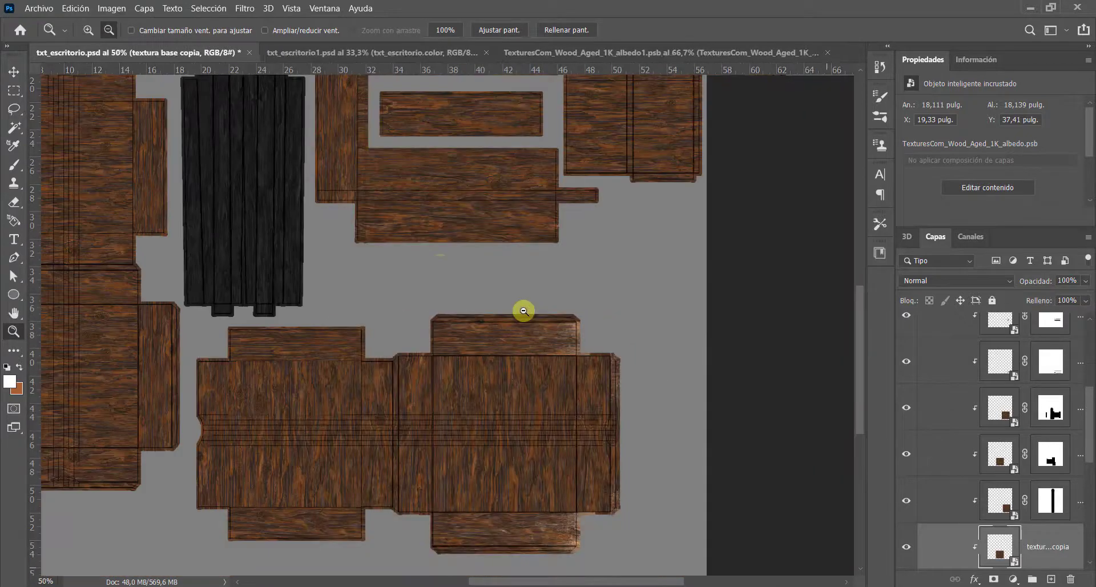
Hide the UVSnapShot layer in txt_escritorio.psd and look over the whole textured desk layout.
{"action": "left_click_drag", "start_coordinate": [524, 311], "coordinate": [418, 296]}
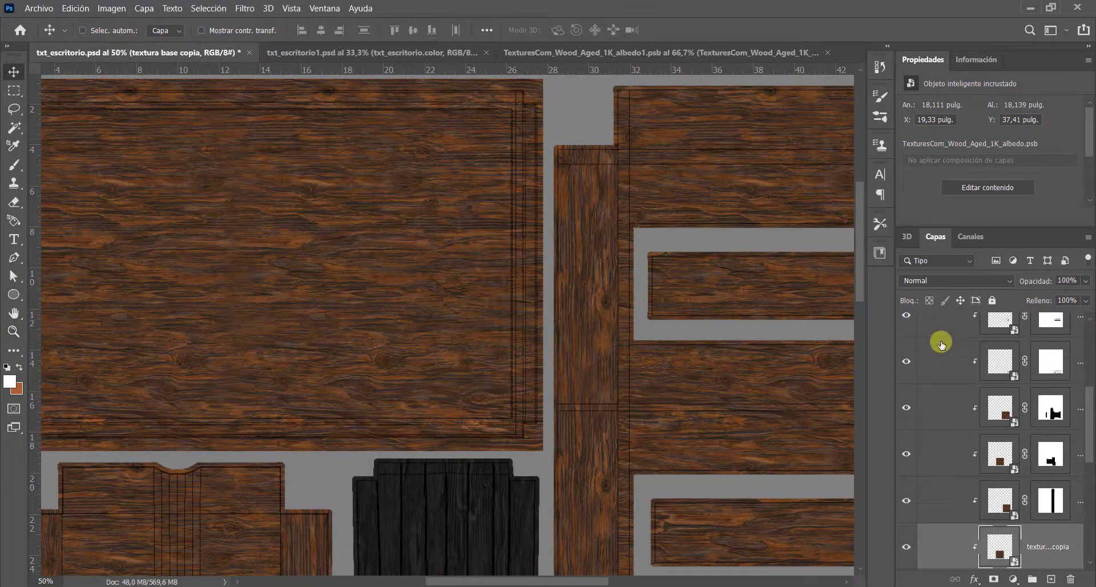
{"action": "scroll", "coordinate": [941, 343], "scroll_direction": "up", "scroll_amount": 10}
{"action": "left_click", "coordinate": [907, 335]}
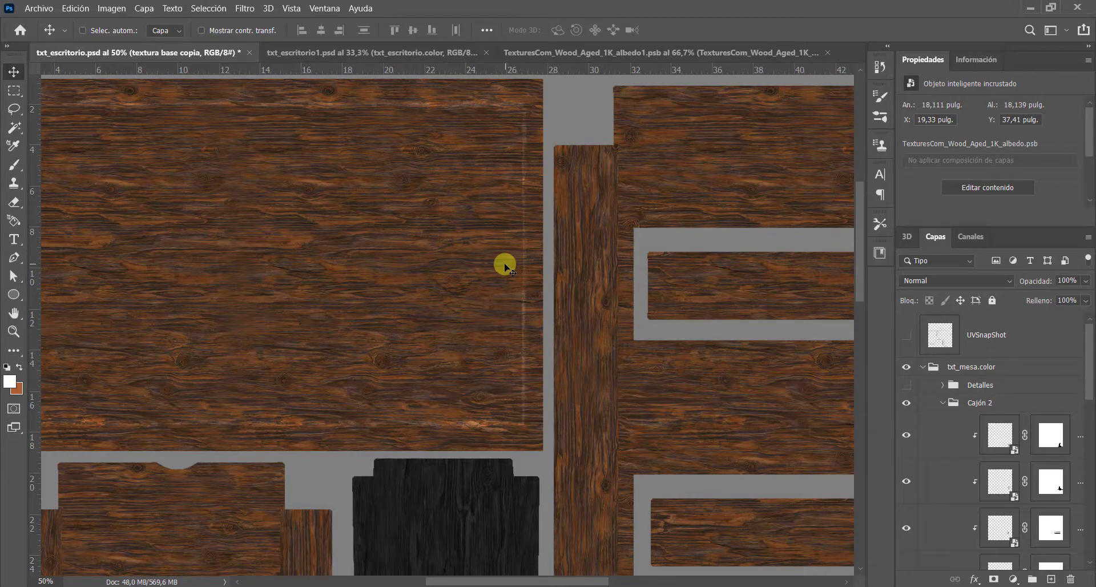
{"action": "scroll", "coordinate": [600, 354], "scroll_direction": "down", "scroll_amount": 3}
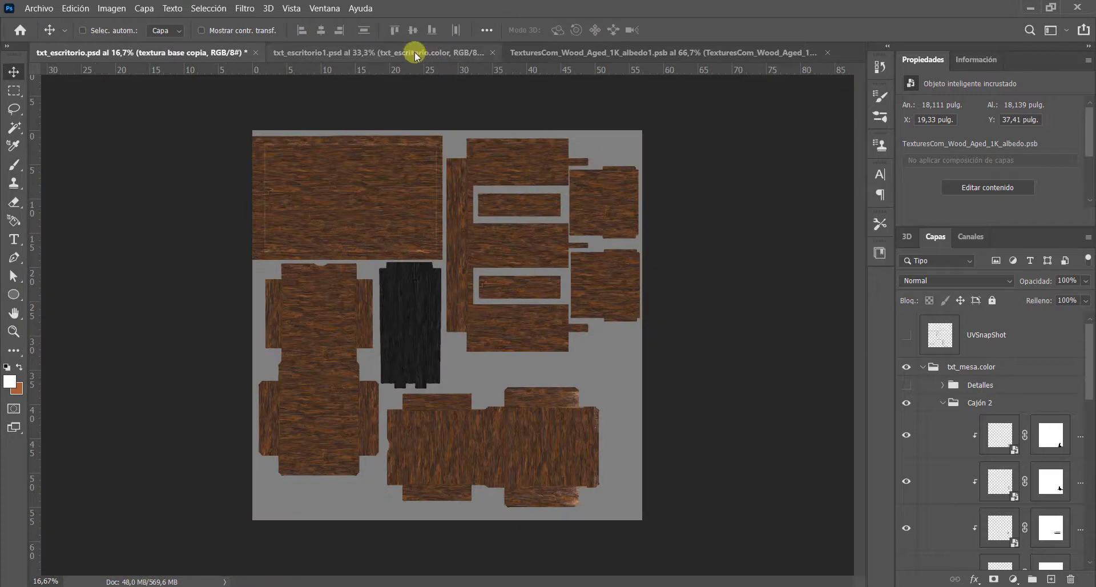
Close the TexturesCom_Wood_Aged_1K_albedo1.psb smart object document and look over the UV layout in txt_escritorio1.psd.
{"action": "left_click", "coordinate": [533, 52]}
{"action": "key", "text": "ctrl+w"}
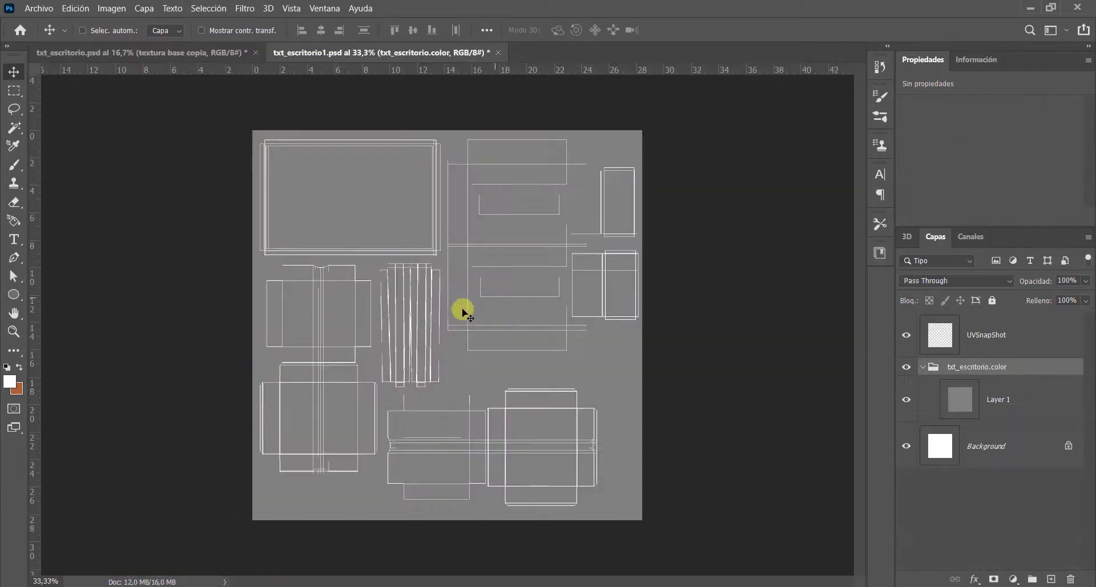
{"action": "scroll", "coordinate": [463, 292], "scroll_direction": "up", "scroll_amount": 1}
{"action": "left_click_drag", "start_coordinate": [550, 251], "coordinate": [556, 313]}
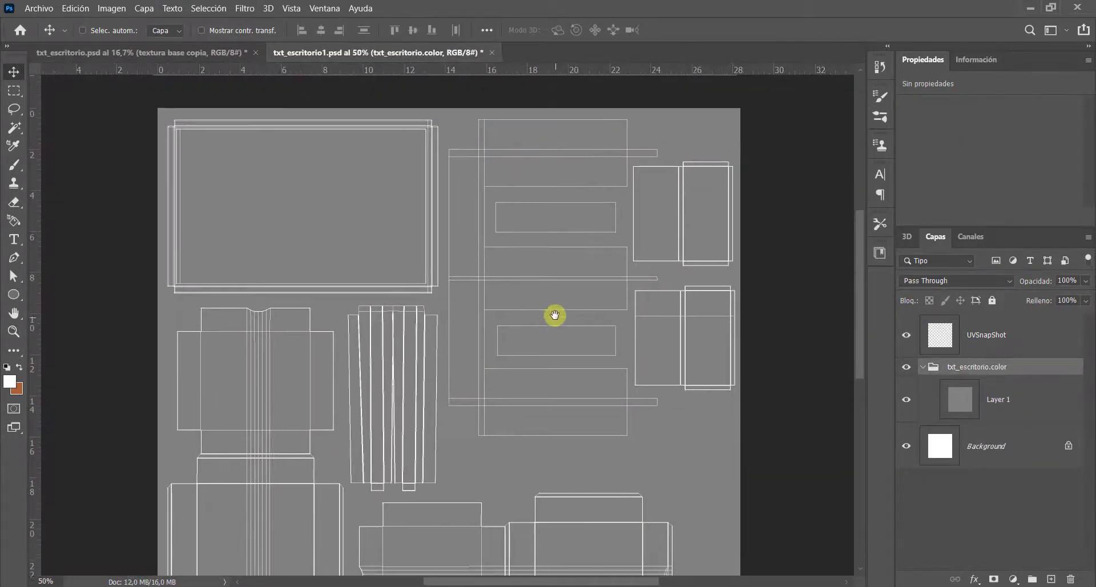
Place the TexturesCom_WoodFine0077_6_seamless_S image from the Texturas mesa folder into txt_escritorio1.psd, directly above Layer 1.
{"action": "left_click", "coordinate": [1048, 400]}
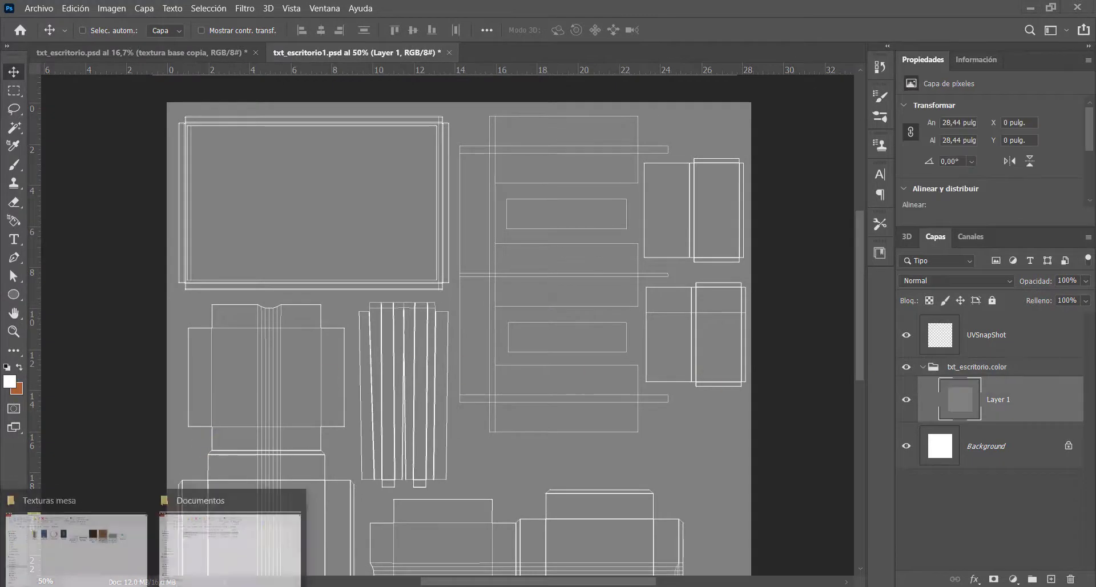
{"action": "right_click", "coordinate": [102, 586]}
{"action": "left_click_drag", "start_coordinate": [102, 586], "coordinate": [386, 330]}
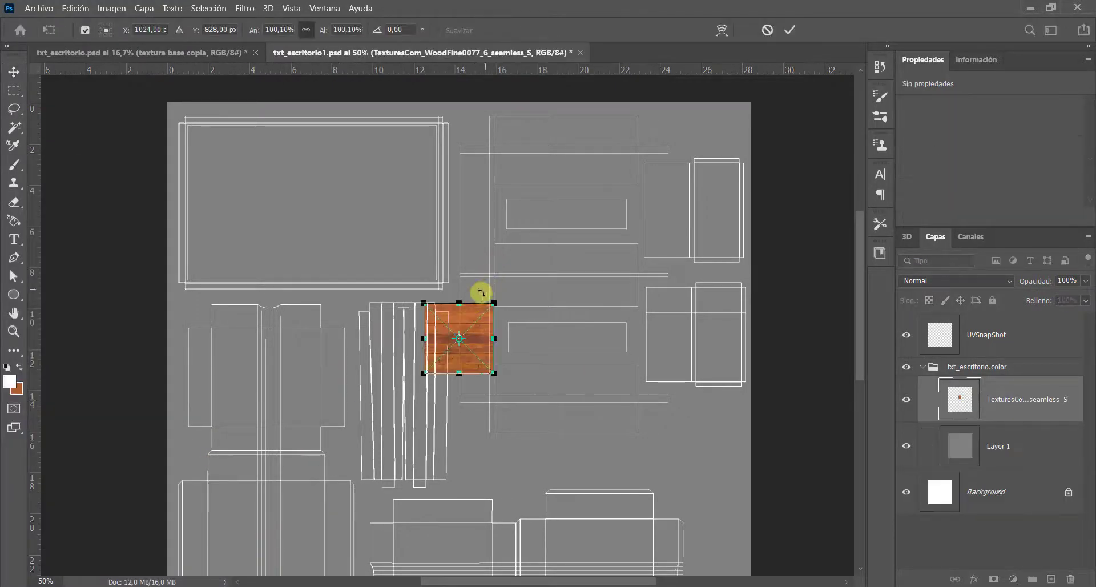
{"action": "key", "text": "Return"}
Move the wood texture to the upper-left corner of the large tabletop UV rectangle and scale it to about 4.7 inches square.
{"action": "left_click_drag", "start_coordinate": [471, 330], "coordinate": [365, 220]}
{"action": "key", "text": "ctrl+t"}
{"action": "mouse_move", "coordinate": [362, 162]}
{"action": "left_mouse_down"}
{"action": "mouse_move", "coordinate": [366, 259]}
{"action": "mouse_move", "coordinate": [377, 152]}
{"action": "mouse_move", "coordinate": [375, 166]}
{"action": "left_mouse_up"}
{"action": "left_click_drag", "start_coordinate": [388, 220], "coordinate": [420, 331]}
{"action": "key", "text": "Return"}
{"action": "key", "text": "z"}
{"action": "left_click", "coordinate": [406, 262]}
{"action": "left_click", "coordinate": [406, 262]}
{"action": "key", "text": "v"}
{"action": "key", "text": "ctrl+z"}
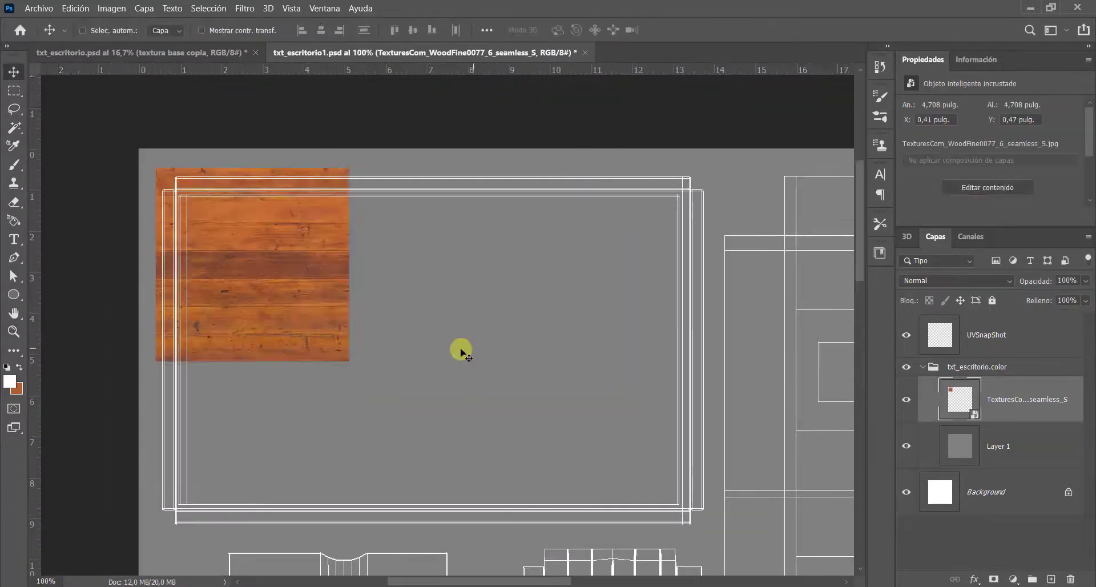
In File Explorer's Texturas mesa folder, preview TexturesCom_DirtyWall_masked_S and the images following it through WaterPaint.
{"action": "mouse_move", "coordinate": [96, 565]}
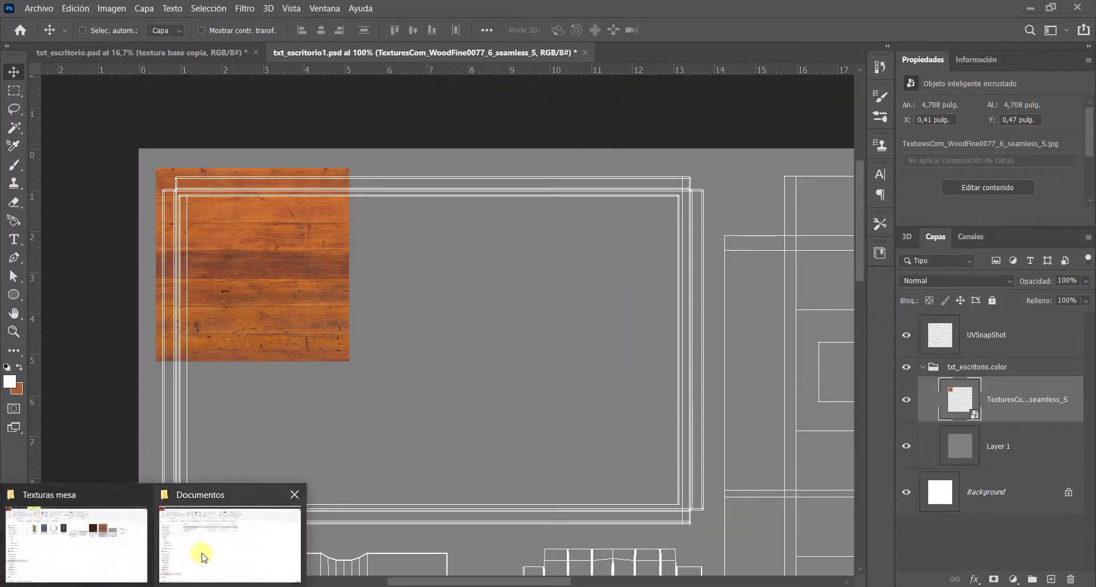
{"action": "left_click", "coordinate": [108, 543]}
{"action": "left_click", "coordinate": [620, 203]}
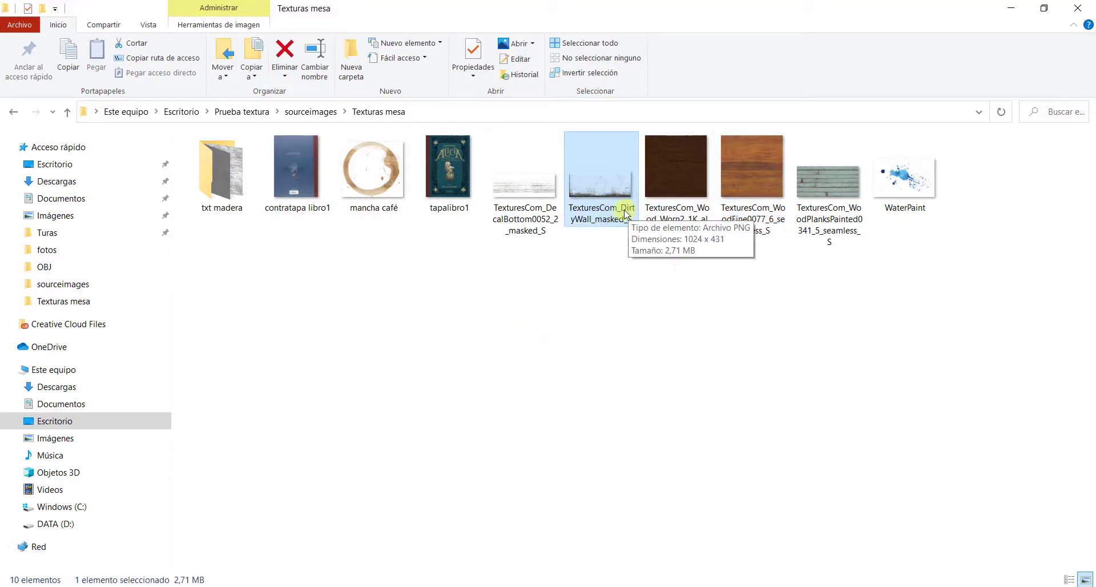
{"action": "double_click", "coordinate": [614, 213]}
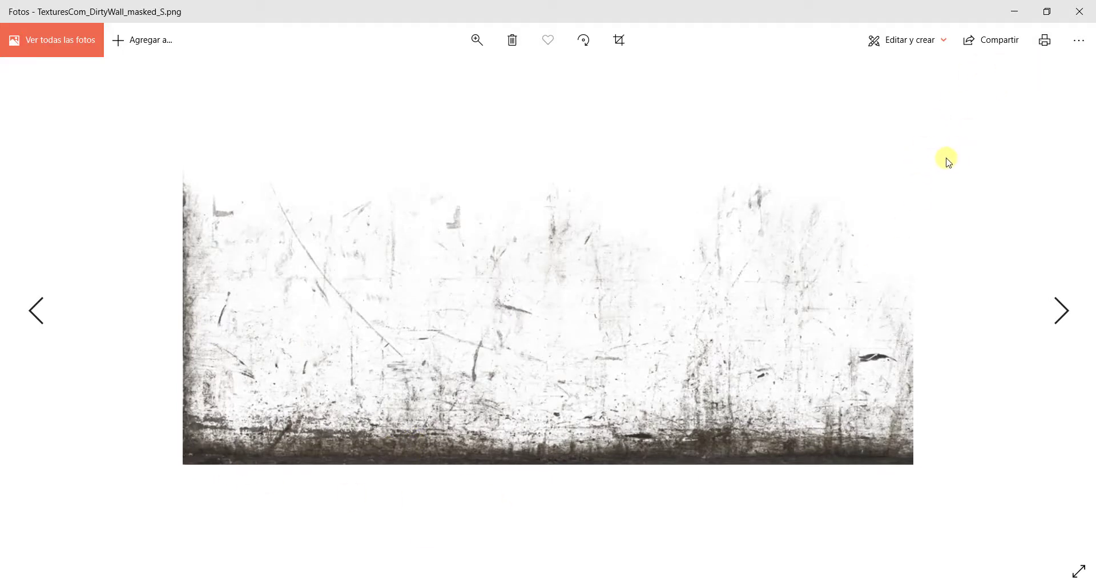
{"action": "key", "text": "Right"}
{"action": "key", "text": "Right"}
{"action": "key", "text": "Right"}
{"action": "key", "text": "Right"}
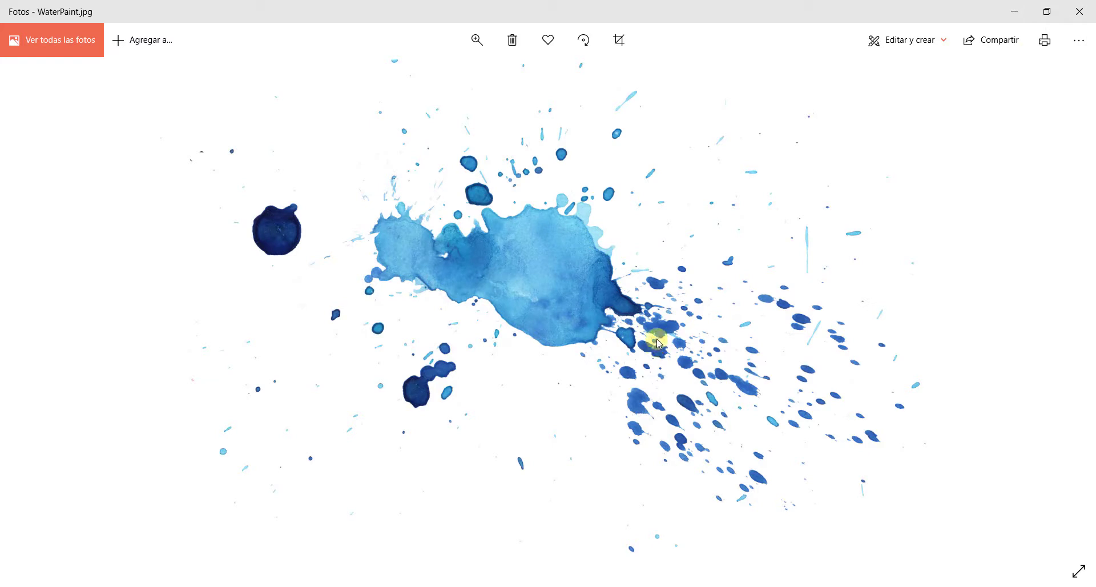
{"action": "left_click", "coordinate": [1079, 12]}
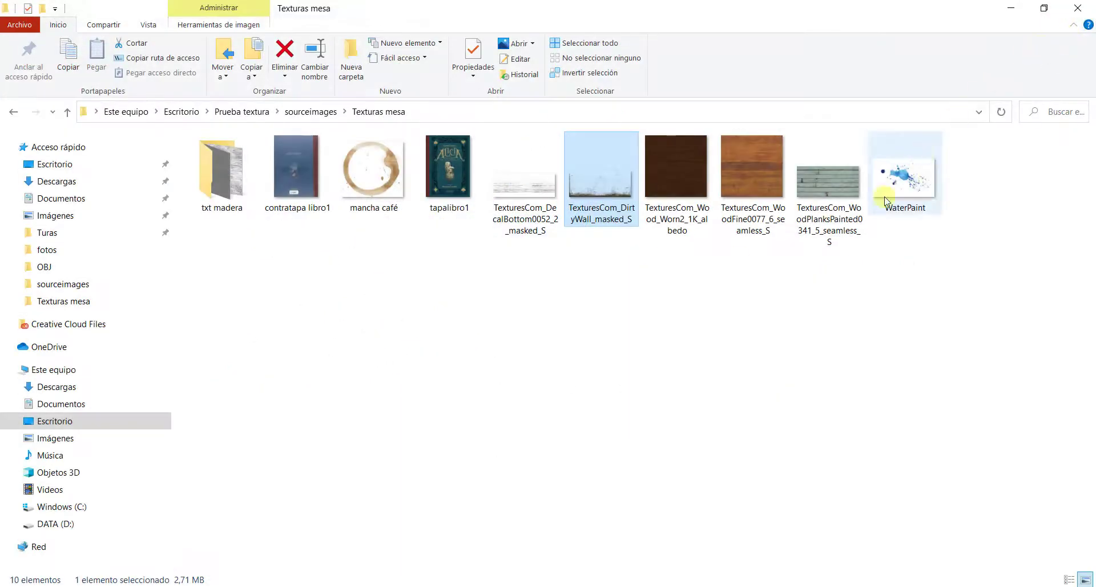
Preview the mancha café and TexturesCom_DecalBottom0052_2_masked_S images from the Texturas mesa folder.
{"action": "double_click", "coordinate": [408, 181]}
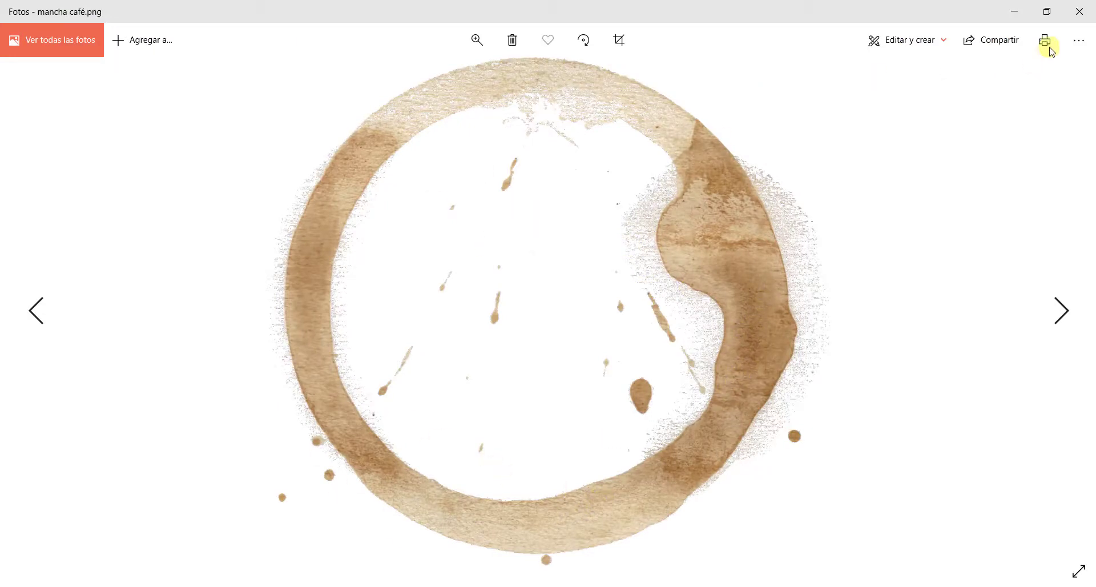
{"action": "left_click", "coordinate": [1079, 40]}
{"action": "left_click", "coordinate": [1074, 11]}
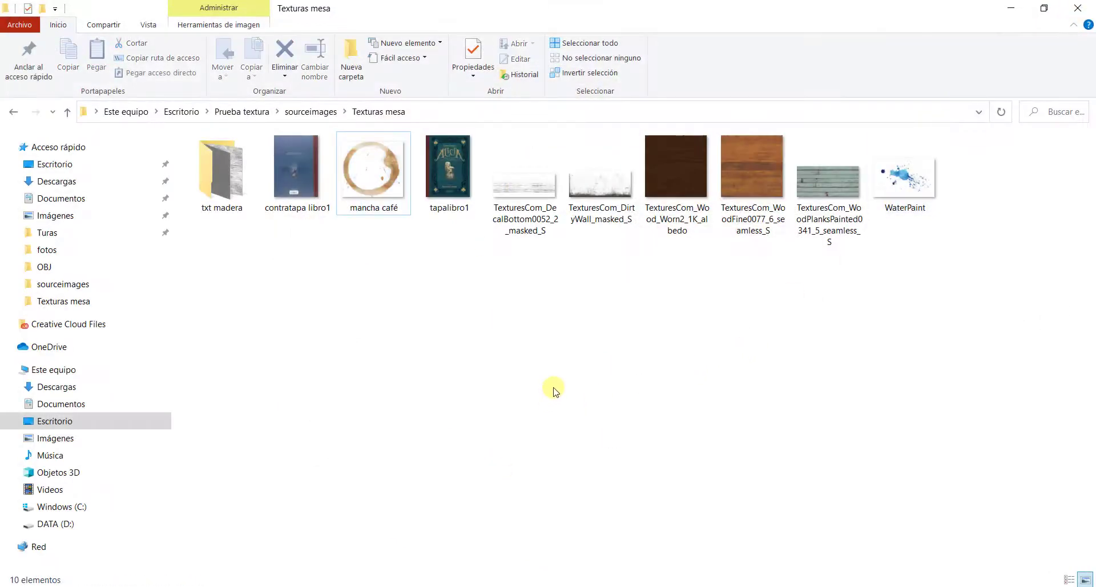
{"action": "double_click", "coordinate": [526, 218]}
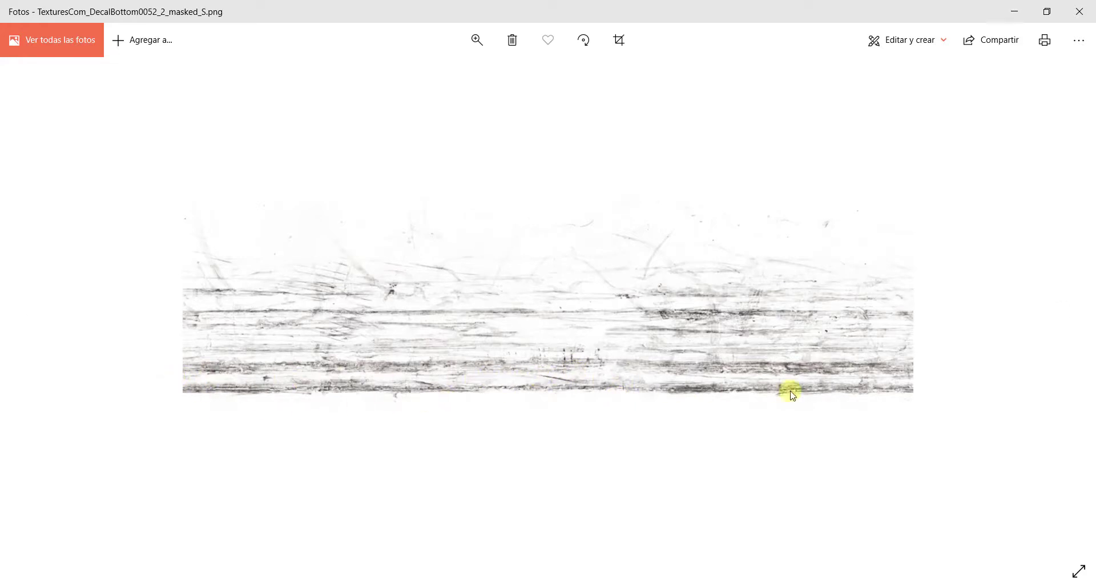
{"action": "left_click", "coordinate": [1079, 10]}
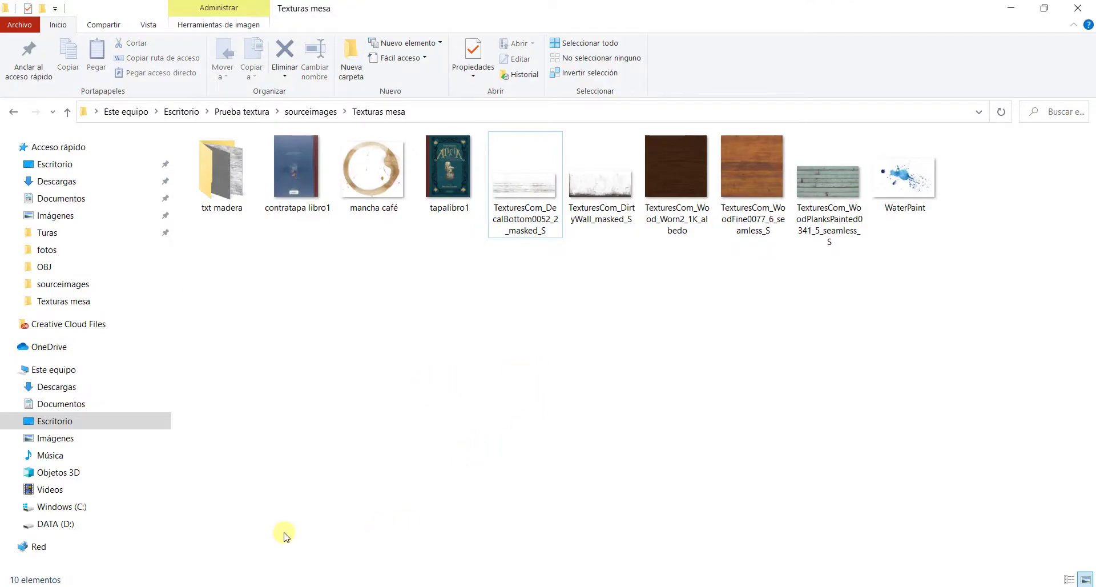
Return to Photoshop and hide the TexturesCom_WoodFine0077_6_seamless_S layer, with the whole UV layout in view.
{"action": "left_click", "coordinate": [271, 586]}
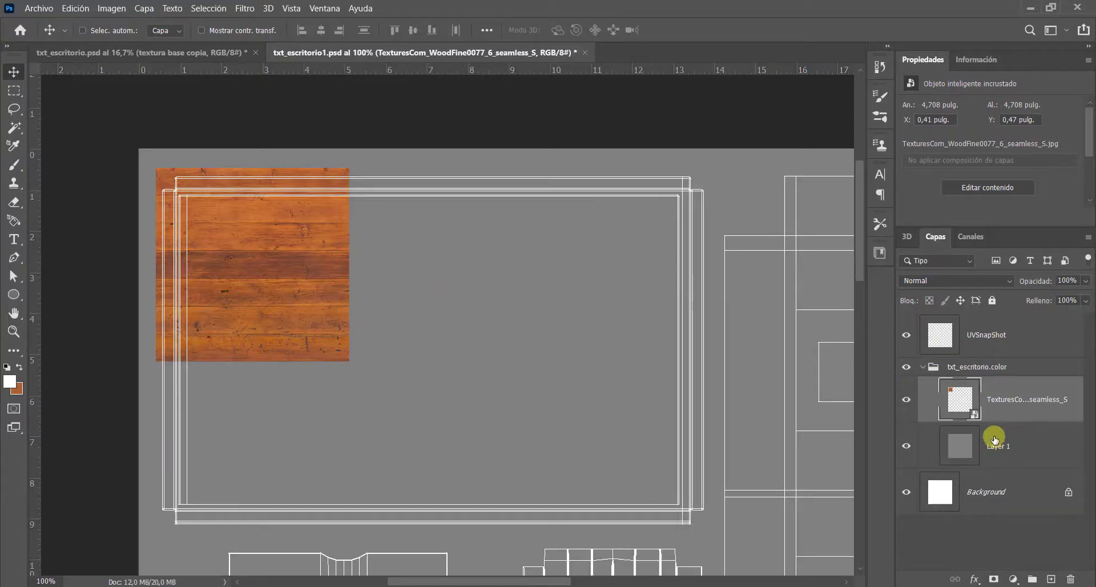
{"action": "left_click", "coordinate": [906, 400]}
{"action": "key", "text": "z"}
{"action": "left_click", "coordinate": [470, 348], "text": "alt"}
{"action": "left_click", "coordinate": [473, 352], "text": "alt"}
{"action": "left_click", "coordinate": [474, 356], "text": "alt"}
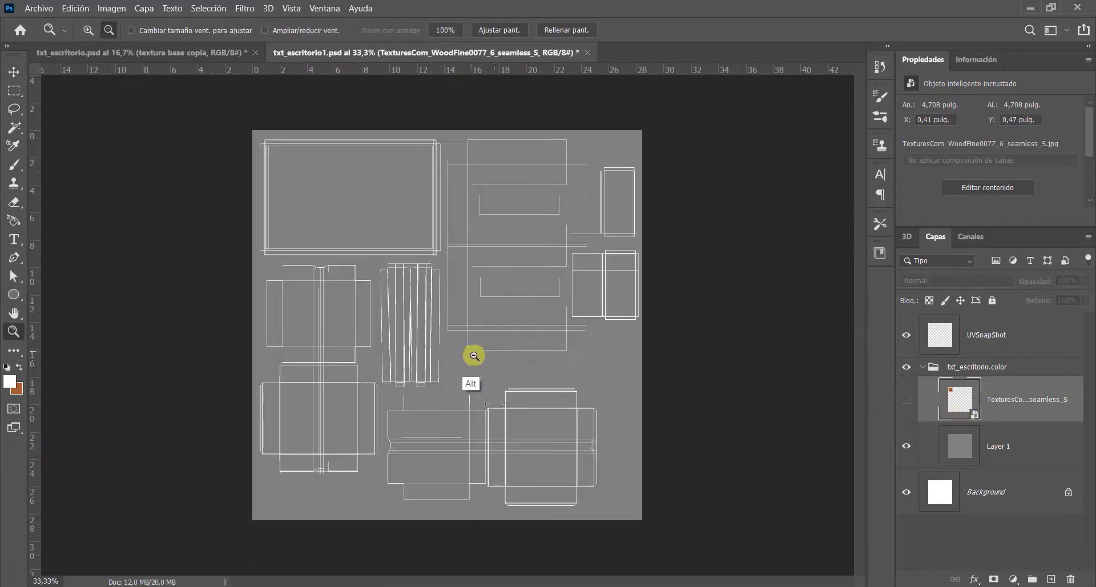
{"action": "key", "text": "v"}
Select the empty area around the UV pieces on the UVSnapShot layer with the Magic Wand and invert the selection.
{"action": "left_click", "coordinate": [996, 347]}
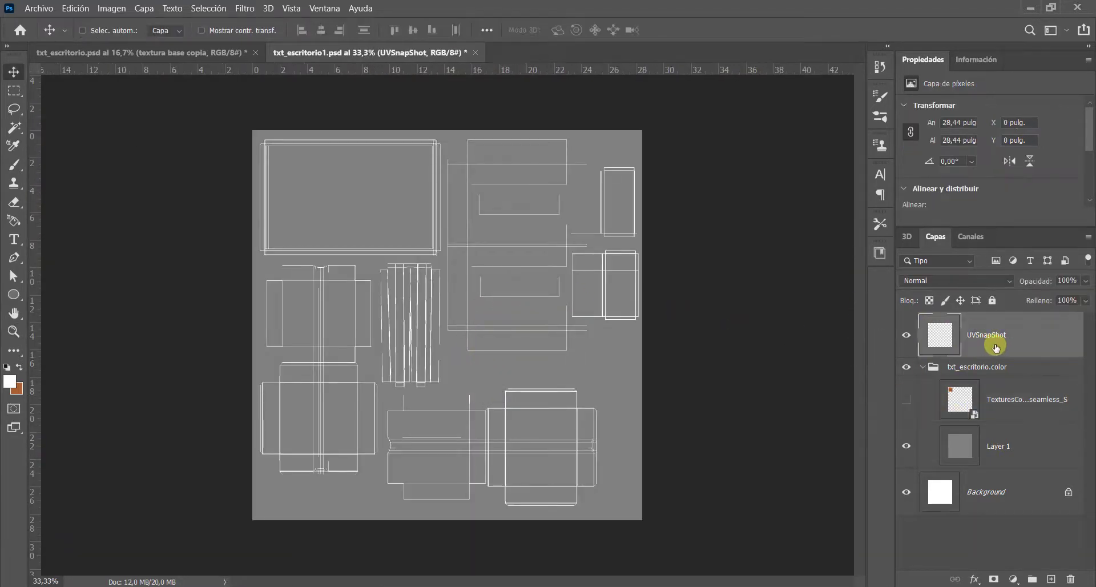
{"action": "key", "text": "w"}
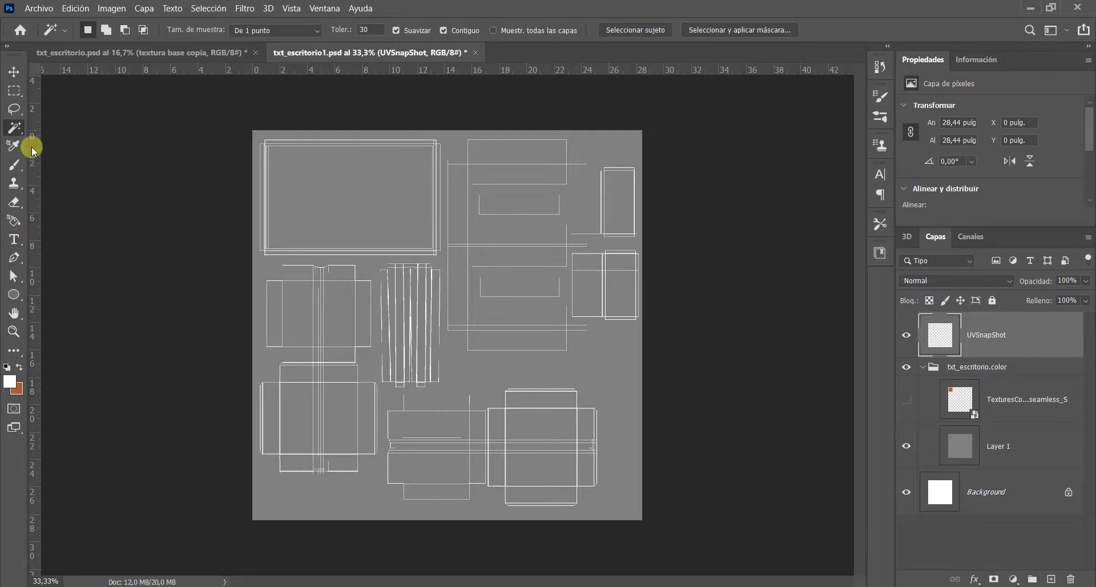
{"action": "left_click", "coordinate": [454, 148]}
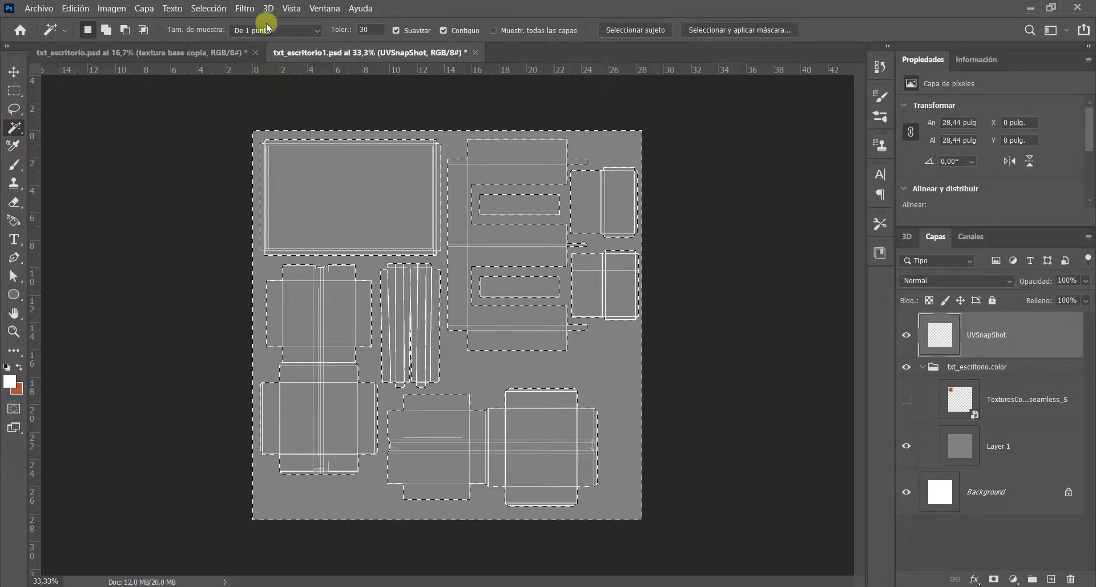
{"action": "left_click", "coordinate": [211, 9]}
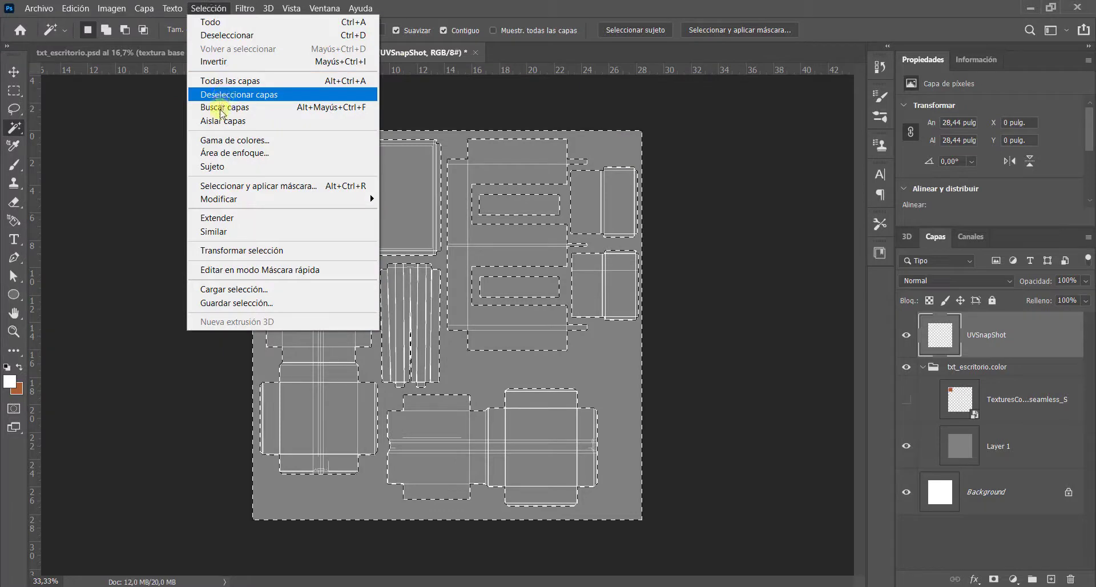
{"action": "left_click", "coordinate": [226, 62]}
Expand the selection of the UV pieces by 6 pixels.
{"action": "left_click", "coordinate": [178, 9]}
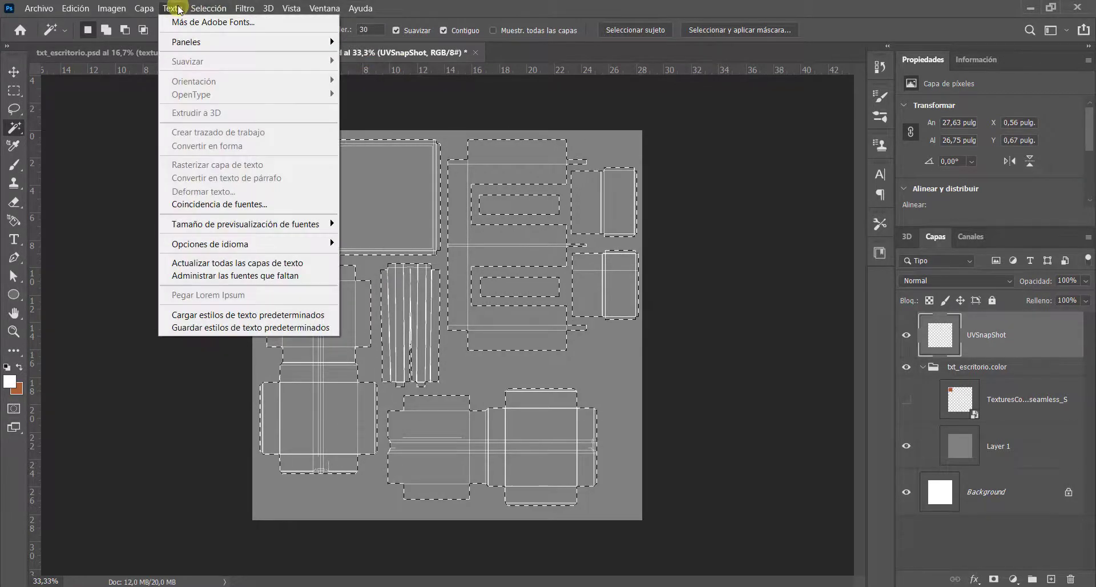
{"action": "mouse_move", "coordinate": [209, 8]}
{"action": "mouse_move", "coordinate": [260, 202]}
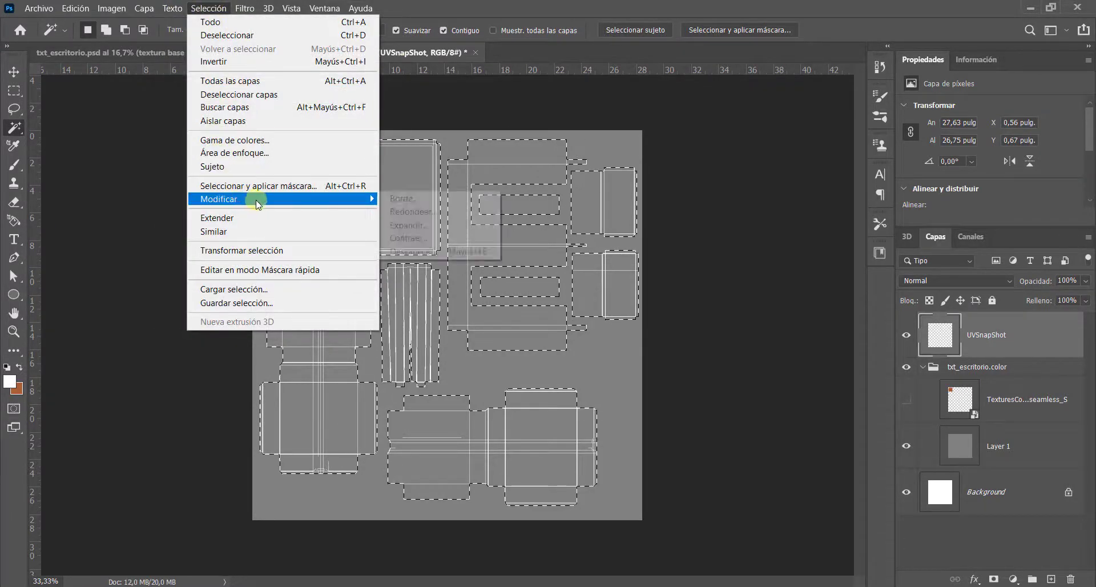
{"action": "left_click", "coordinate": [409, 225]}
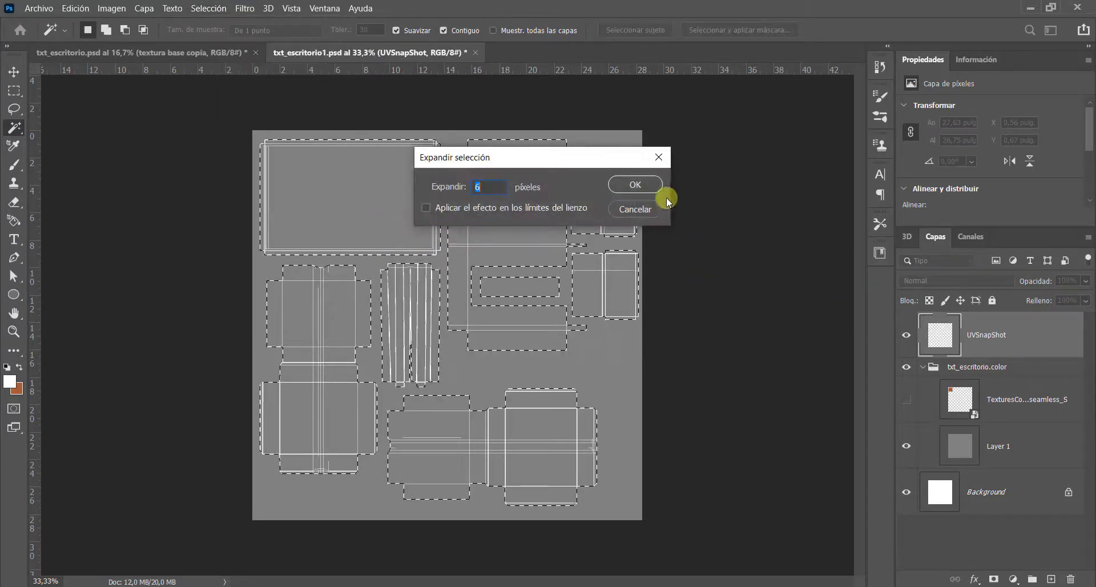
{"action": "left_click", "coordinate": [663, 192]}
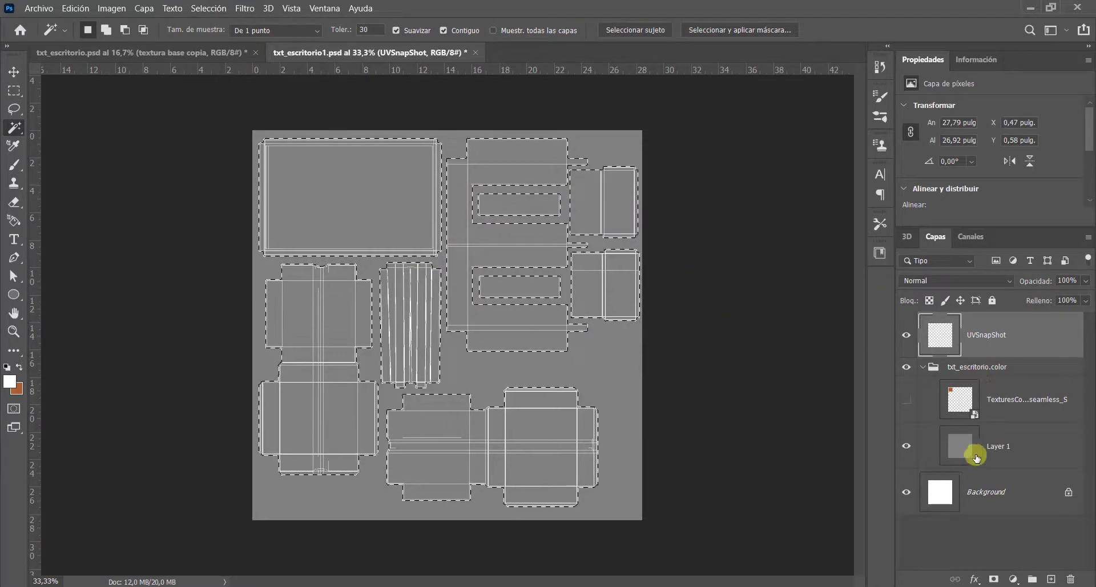
Add a new layer above Layer 1, fill the selected UV pieces with white on it, and clear the selection.
{"action": "left_click", "coordinate": [1008, 446]}
{"action": "left_click", "coordinate": [1052, 579]}
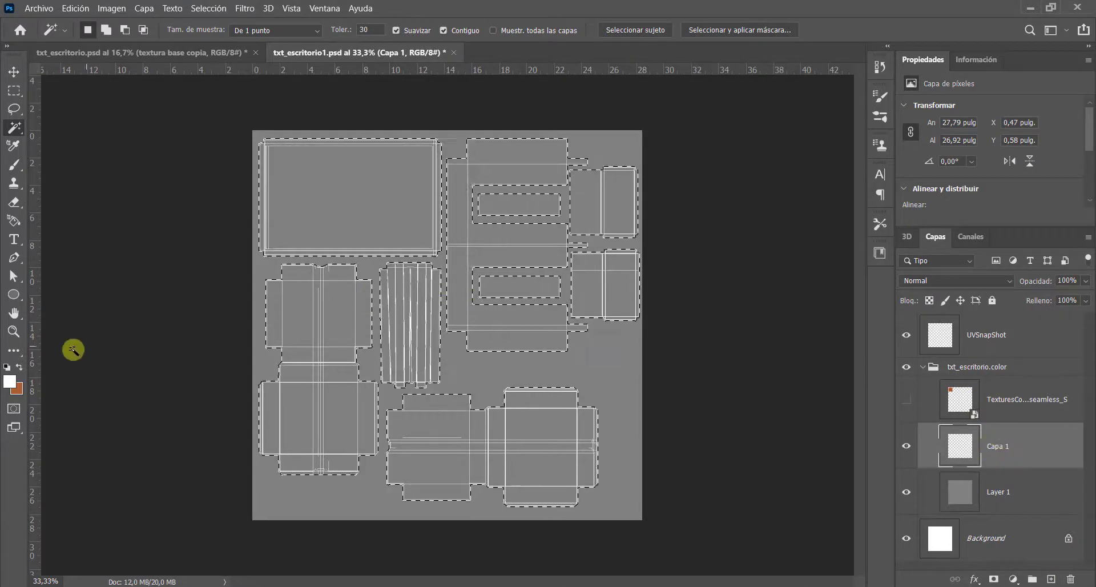
{"action": "key", "text": "g"}
{"action": "left_click", "coordinate": [369, 236]}
{"action": "key", "text": "ctrl+d"}
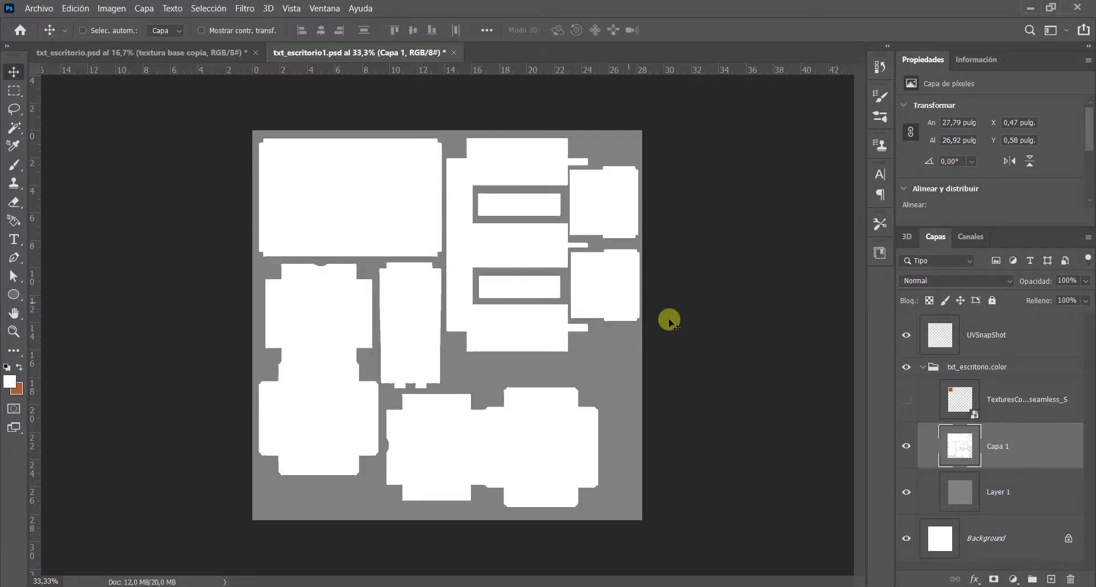
Darken the white UV piece fill to dark grey by lowering its lightness with Hue/Saturation.
{"action": "key", "text": "ctrl+u"}
{"action": "key", "text": "Return"}
{"action": "key", "text": "ctrl+u"}
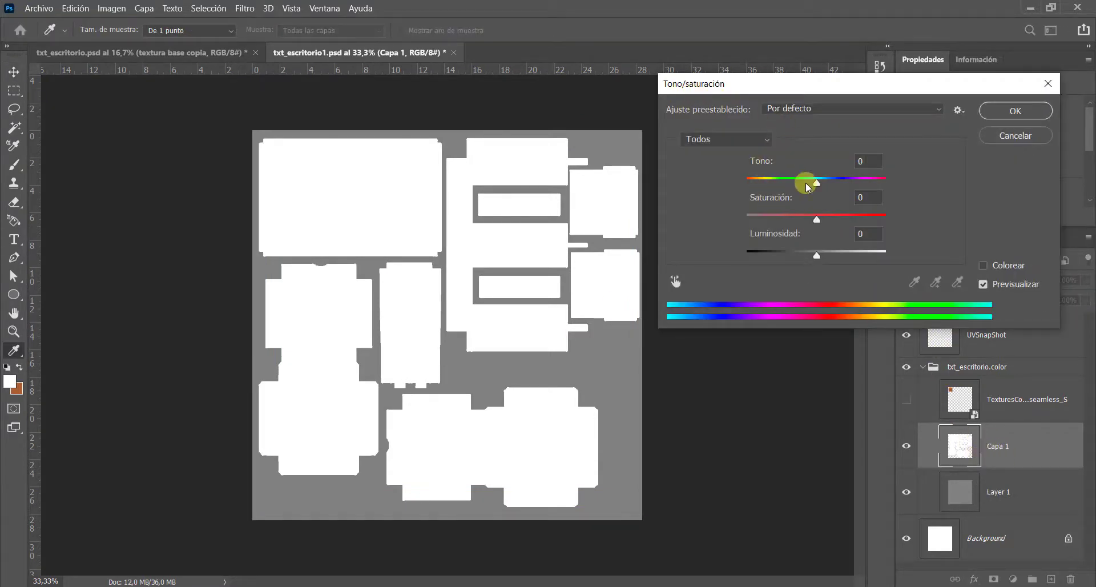
{"action": "left_click_drag", "start_coordinate": [808, 258], "coordinate": [772, 261]}
{"action": "left_click", "coordinate": [1015, 111]}
{"action": "key", "text": "v"}
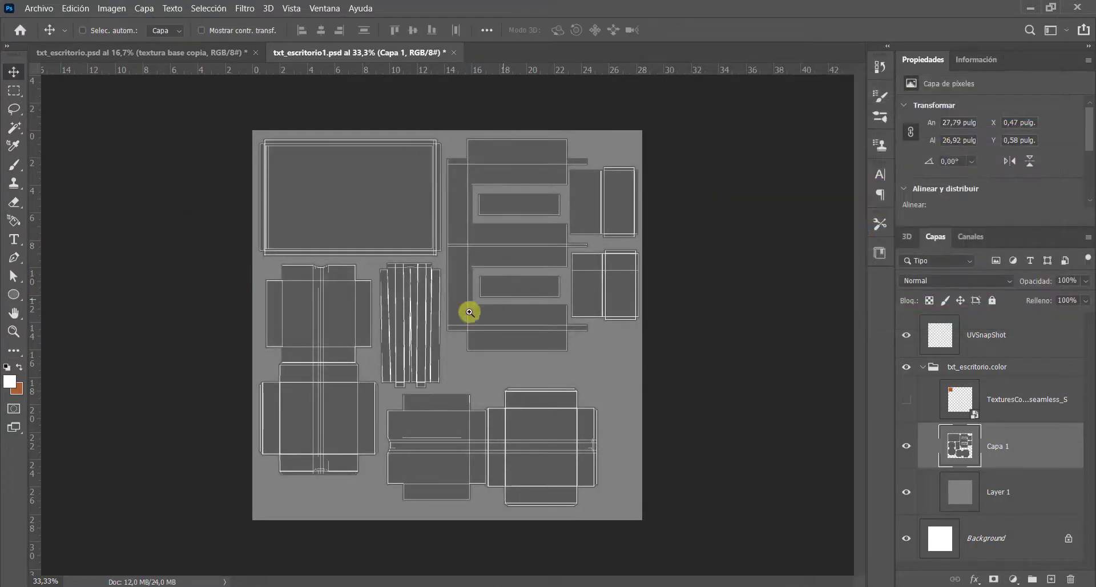
{"action": "scroll", "coordinate": [451, 314], "scroll_direction": "up", "scroll_amount": 1}
{"action": "scroll", "coordinate": [472, 296], "scroll_direction": "down", "scroll_amount": 1}
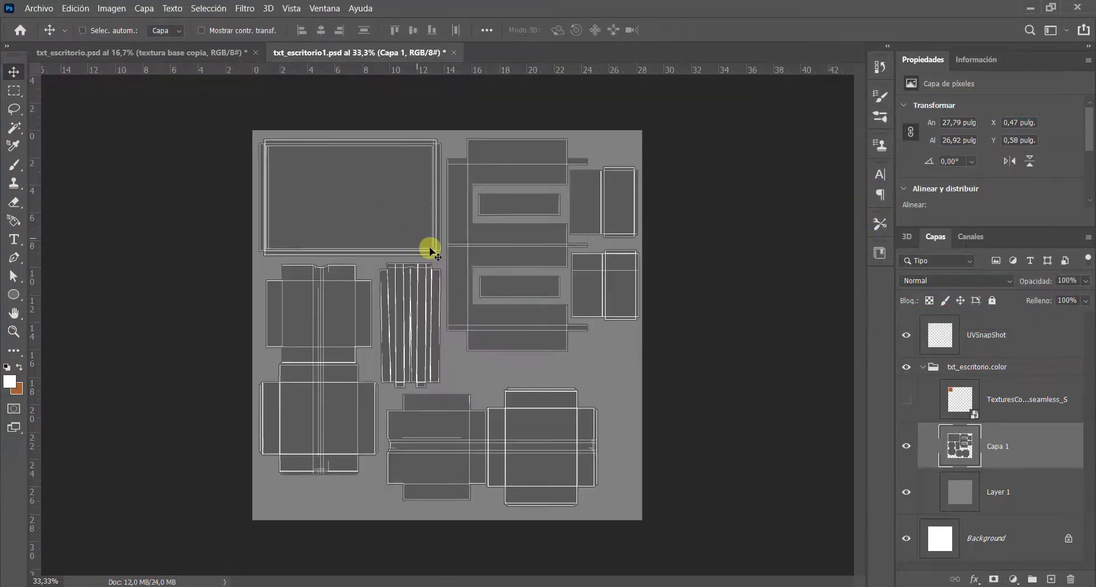
Rename the layer with the filled UV pieces as masks.
{"action": "double_click", "coordinate": [994, 459]}
{"action": "type", "text": "masks"}
{"action": "key", "text": "Return"}
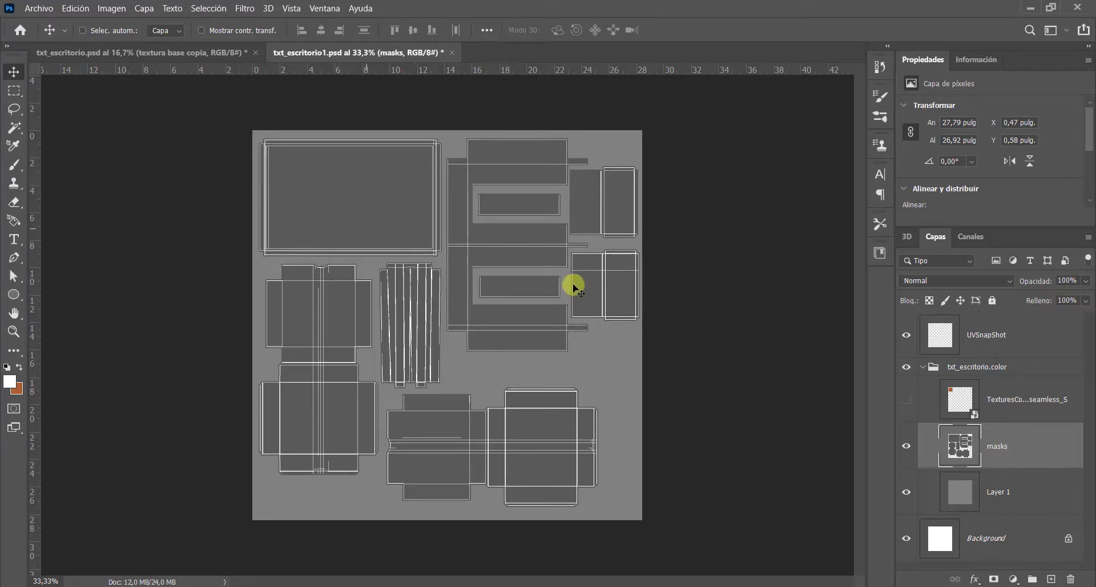
Copy the large tabletop piece from the masks layer onto its own layer and hide the masks layer.
{"action": "key", "text": "w"}
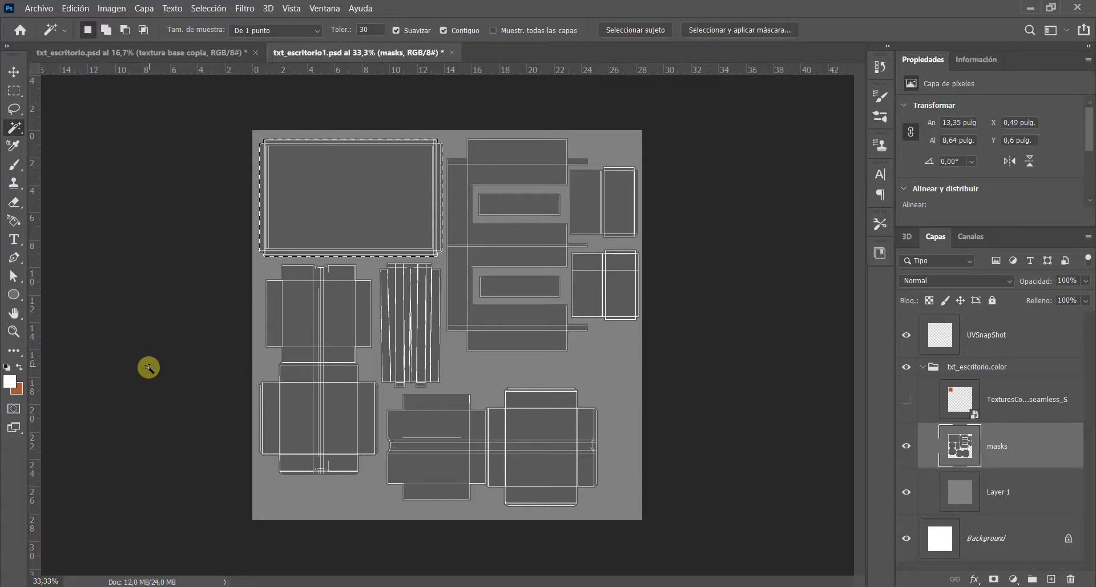
{"action": "key", "text": "ctrl+j"}
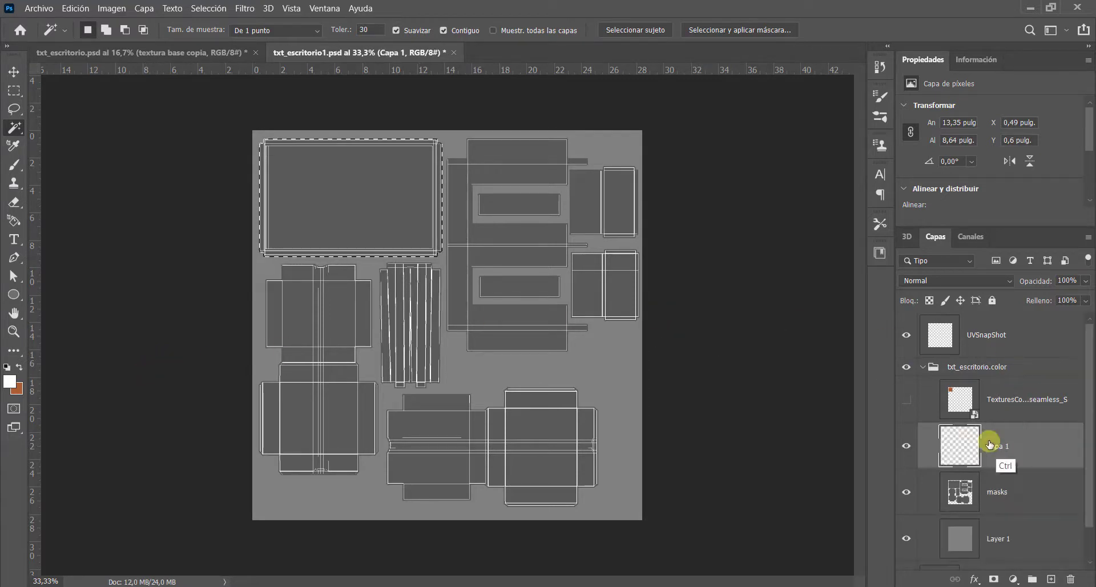
{"action": "key", "text": "v"}
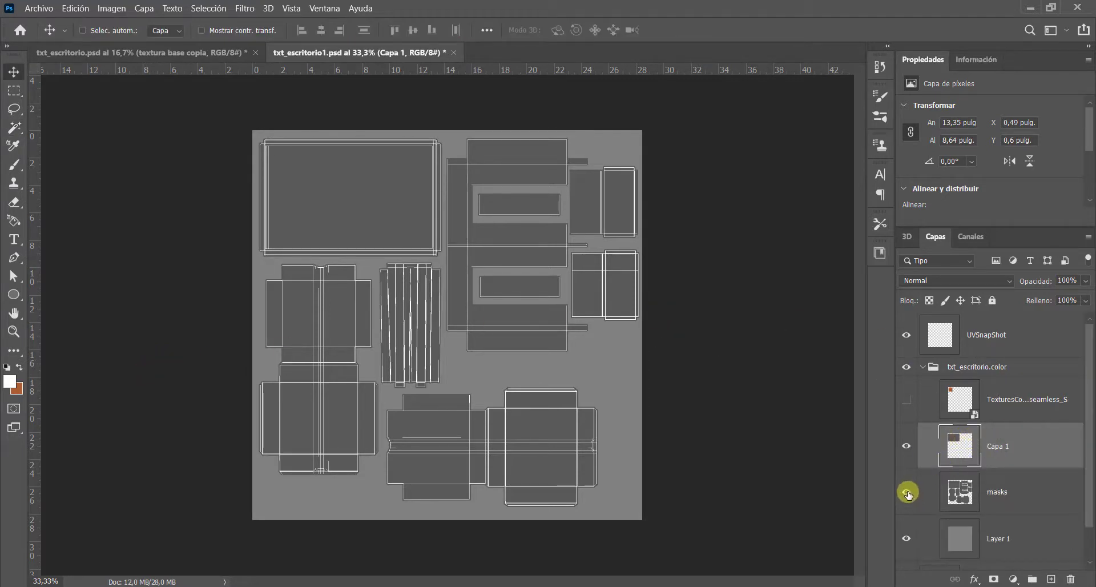
{"action": "left_click", "coordinate": [907, 492]}
Rename the wood texture layer as madera and duplicate it, keeping the copy hidden as a spare.
{"action": "left_click_drag", "start_coordinate": [326, 170], "coordinate": [1033, 432]}
{"action": "left_click", "coordinate": [1001, 410]}
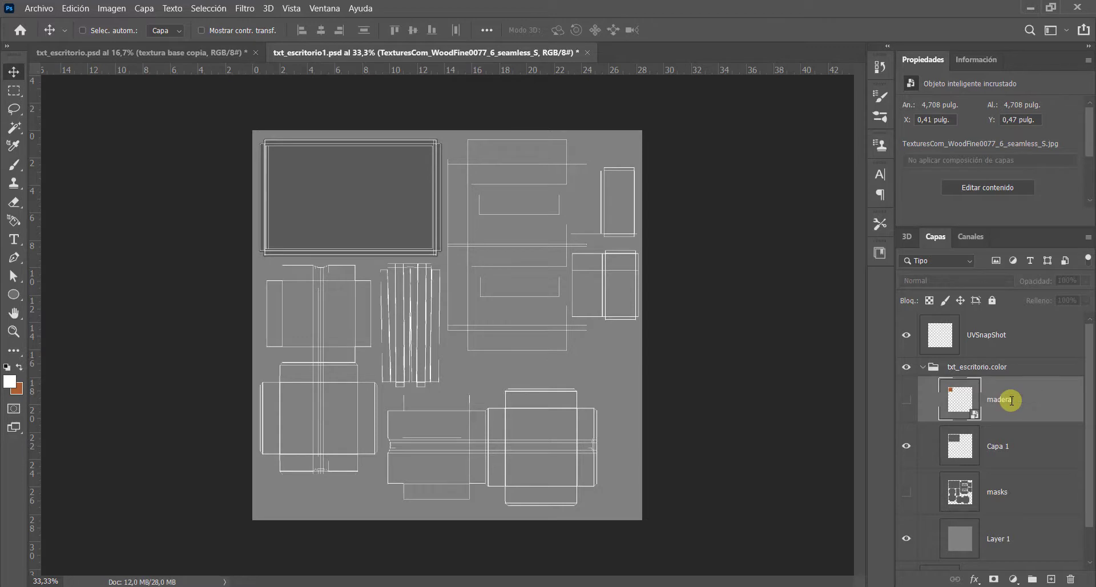
{"action": "key", "text": "ctrl+j"}
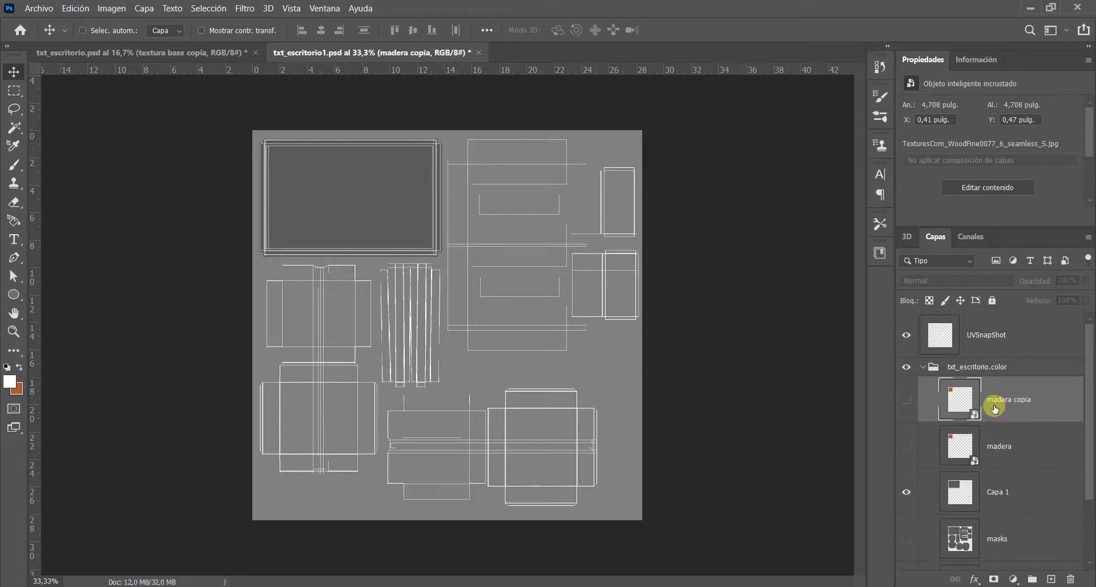
{"action": "double_click", "coordinate": [996, 446]}
{"action": "left_click", "coordinate": [985, 451]}
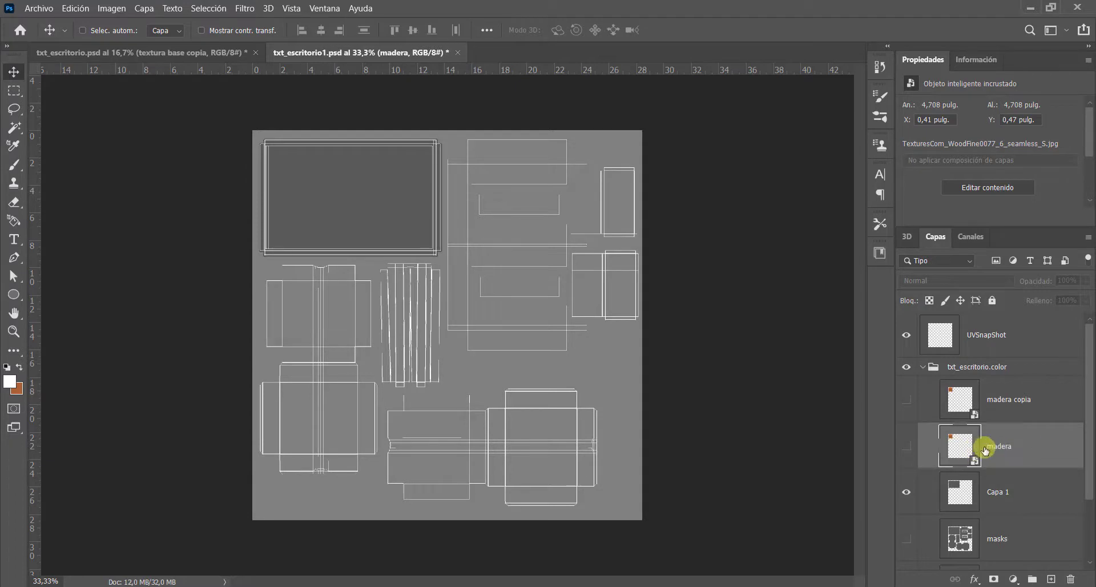
Show the madera layer and scale its wood texture to 160.57% over the tabletop's upper-left area.
{"action": "left_click", "coordinate": [908, 446]}
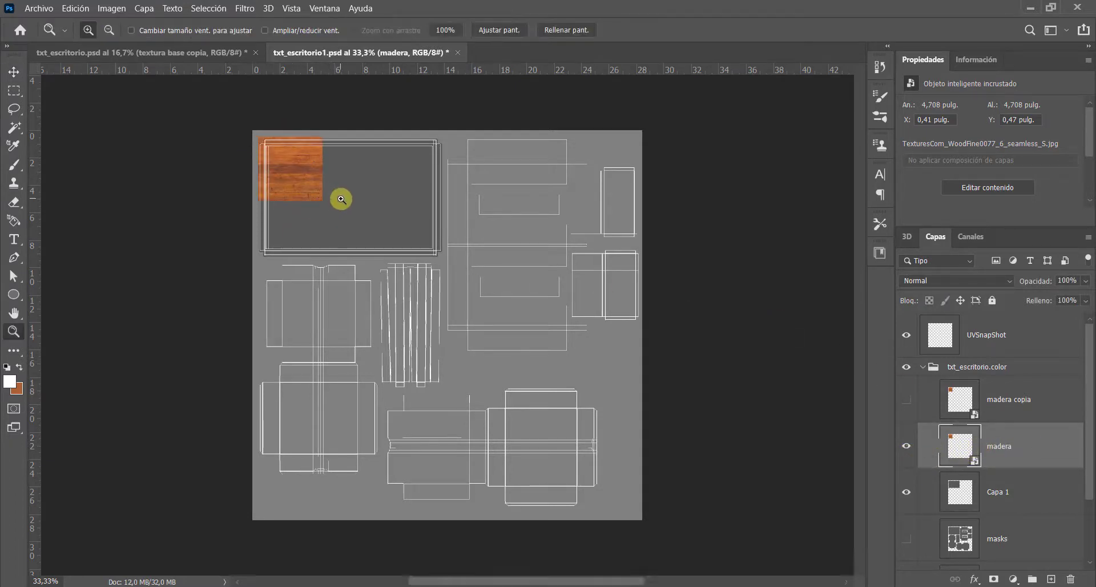
{"action": "scroll", "coordinate": [342, 215], "scroll_direction": "up", "scroll_amount": 3}
{"action": "key", "text": "ctrl+t"}
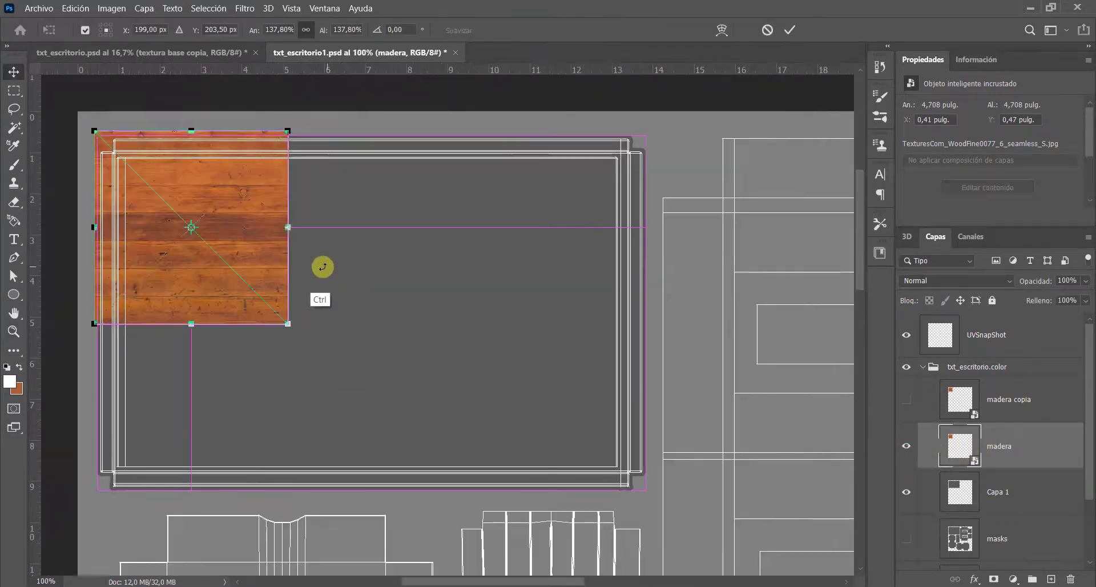
{"action": "left_click_drag", "start_coordinate": [186, 323], "coordinate": [184, 355]}
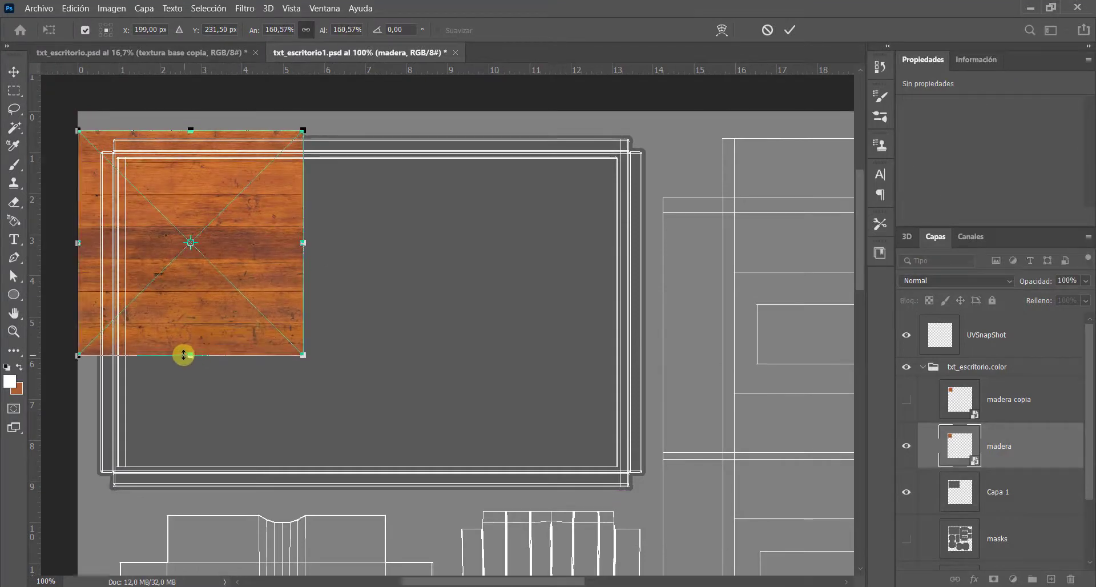
{"action": "key", "text": "Return"}
Duplicate the wood tile to its right and blend the seam by painting black on a layer mask with a soft 98 px brush.
{"action": "left_click_drag", "start_coordinate": [211, 276], "coordinate": [402, 271]}
{"action": "left_click", "coordinate": [991, 578]}
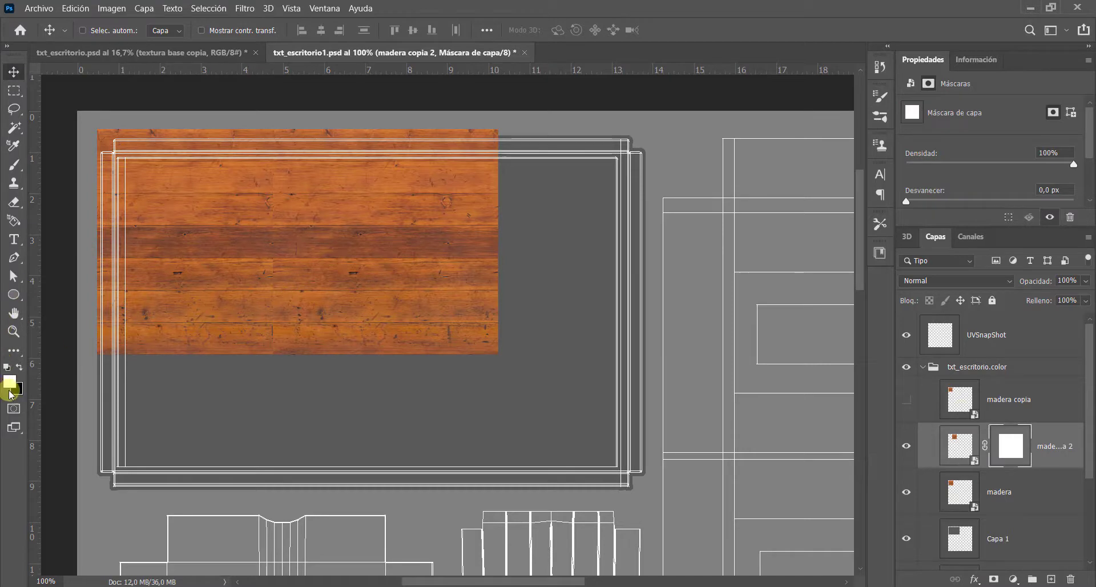
{"action": "left_click", "coordinate": [19, 367]}
{"action": "left_click", "coordinate": [13, 165]}
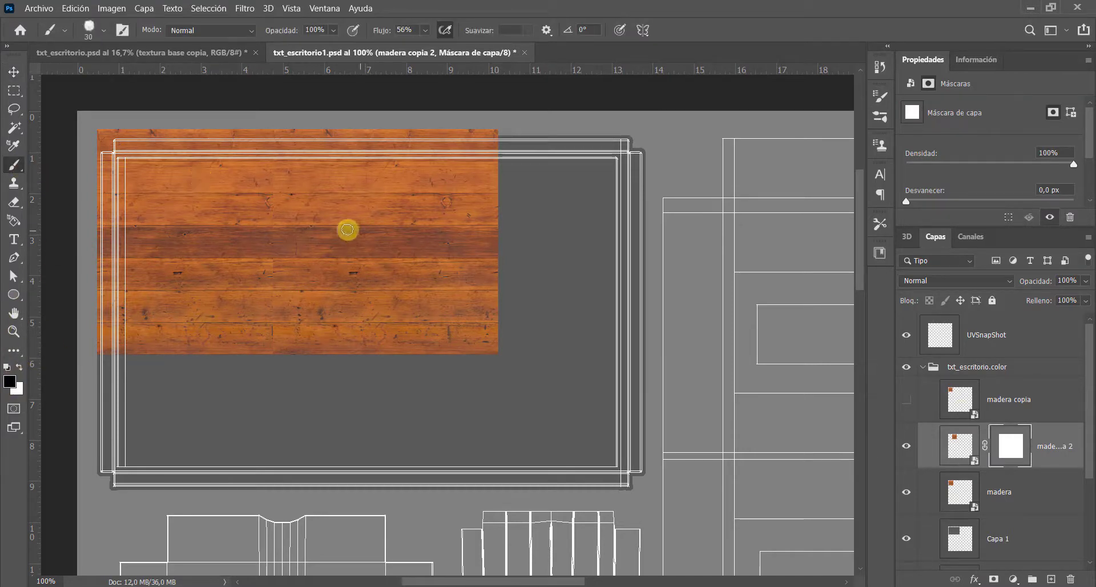
{"action": "left_click_drag", "start_coordinate": [251, 261], "coordinate": [276, 262]}
{"action": "right_click", "coordinate": [279, 261]}
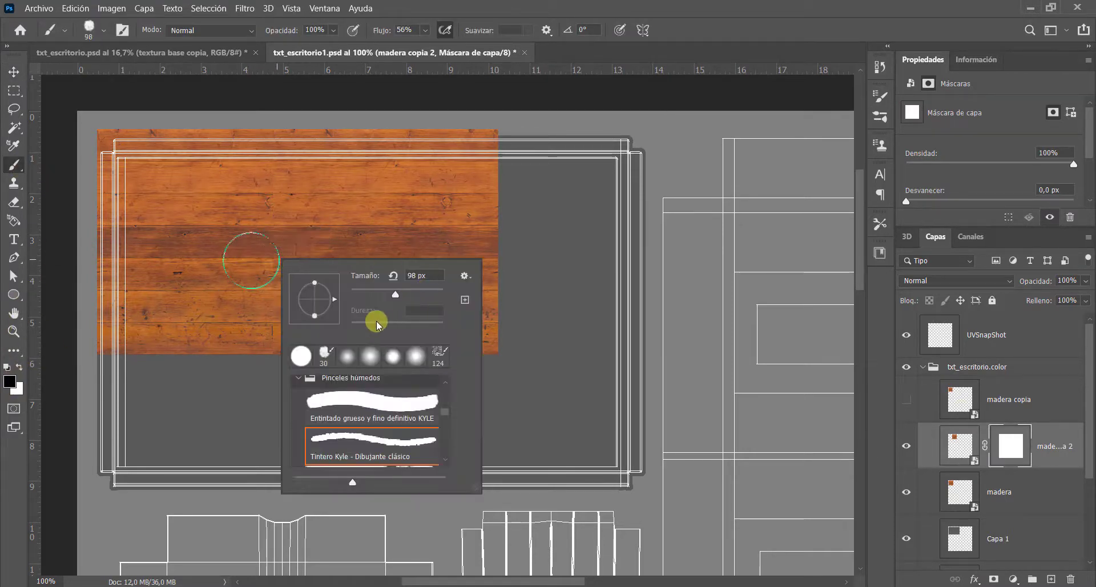
{"action": "right_click", "coordinate": [486, 223]}
{"action": "left_click", "coordinate": [576, 321]}
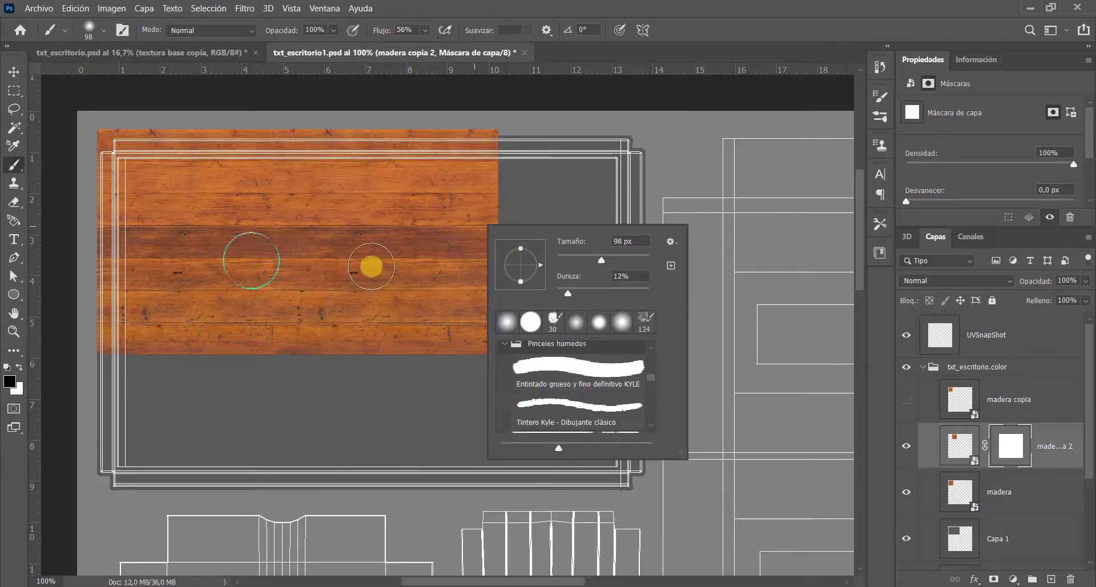
{"action": "mouse_move", "coordinate": [247, 154]}
{"action": "left_mouse_down"}
{"action": "mouse_move", "coordinate": [267, 127]}
{"action": "mouse_move", "coordinate": [227, 310]}
{"action": "mouse_move", "coordinate": [244, 207]}
{"action": "mouse_move", "coordinate": [233, 359]}
{"action": "mouse_move", "coordinate": [246, 246]}
{"action": "mouse_move", "coordinate": [243, 366]}
{"action": "mouse_move", "coordinate": [256, 327]}
{"action": "mouse_move", "coordinate": [258, 366]}
{"action": "mouse_move", "coordinate": [268, 123]}
{"action": "mouse_move", "coordinate": [251, 308]}
{"action": "left_mouse_up"}
Duplicate the masked wood tile to the right so the planks reach the tabletop piece's right edge.
{"action": "key", "text": "v"}
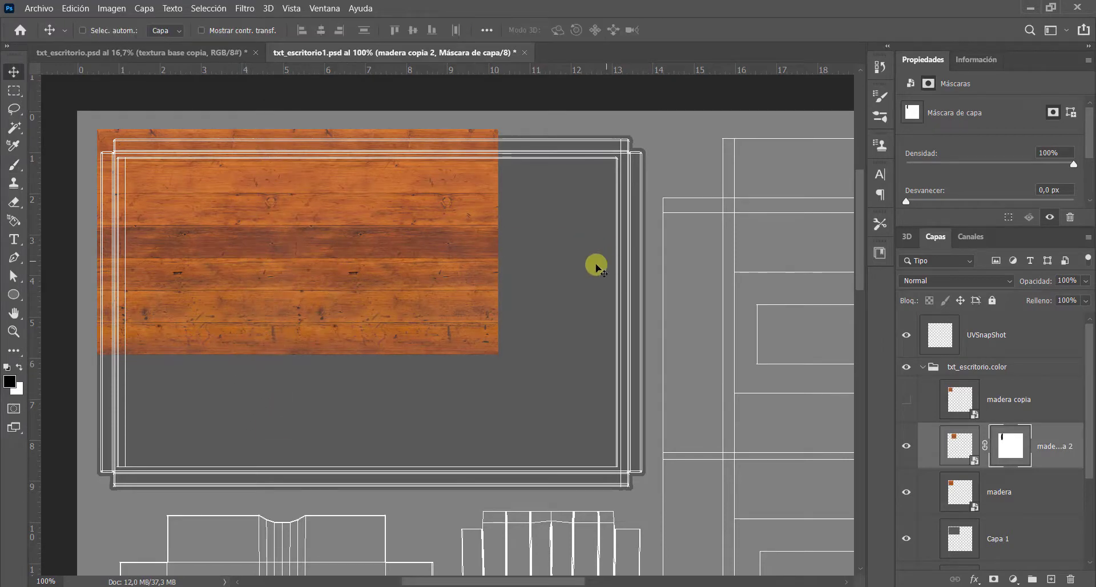
{"action": "left_click_drag", "start_coordinate": [434, 287], "coordinate": [589, 288]}
{"action": "left_click", "coordinate": [1003, 417]}
Duplicate the row of three wood tiles downward and nudge the copy to cover the tabletop's lower part with aligned planks.
{"action": "left_click", "coordinate": [1038, 451]}
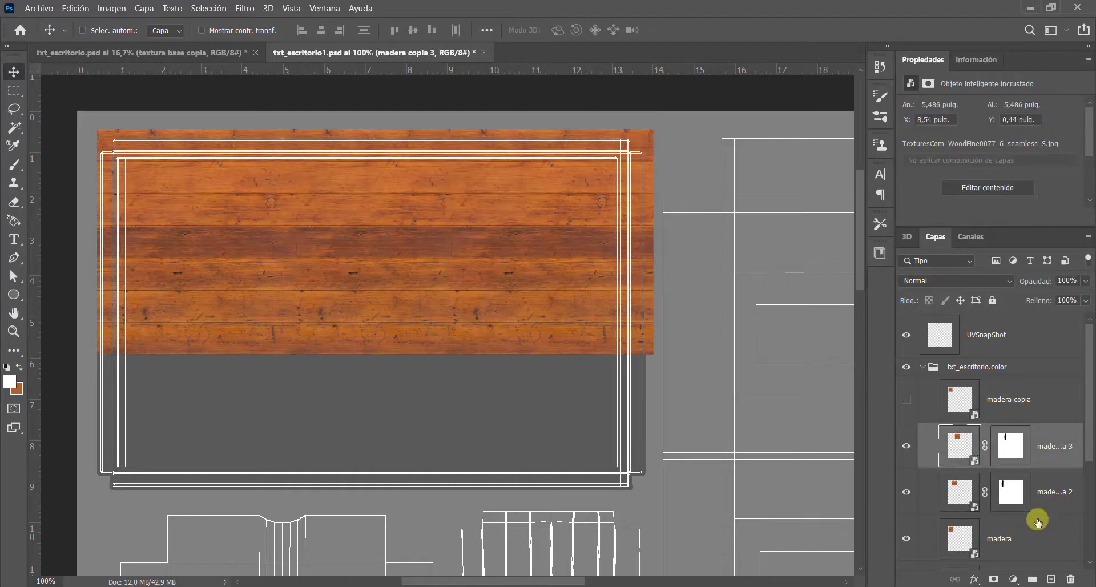
{"action": "left_click", "coordinate": [1035, 537], "text": "shift"}
{"action": "left_click_drag", "start_coordinate": [420, 286], "coordinate": [389, 409]}
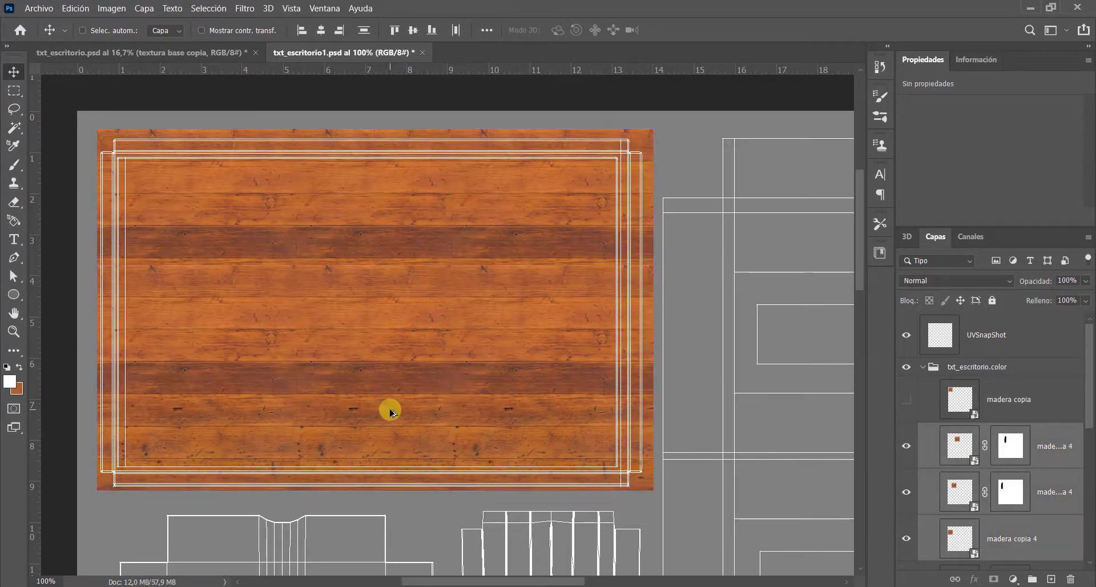
{"action": "key", "text": "shift+Down"}
{"action": "key", "text": "shift+Down"}
{"action": "key", "text": "shift+Down"}
{"action": "key", "text": "shift+Down"}
{"action": "key", "text": "shift+Down"}
{"action": "key", "text": "shift+Down"}
{"action": "key", "text": "shift+Down"}
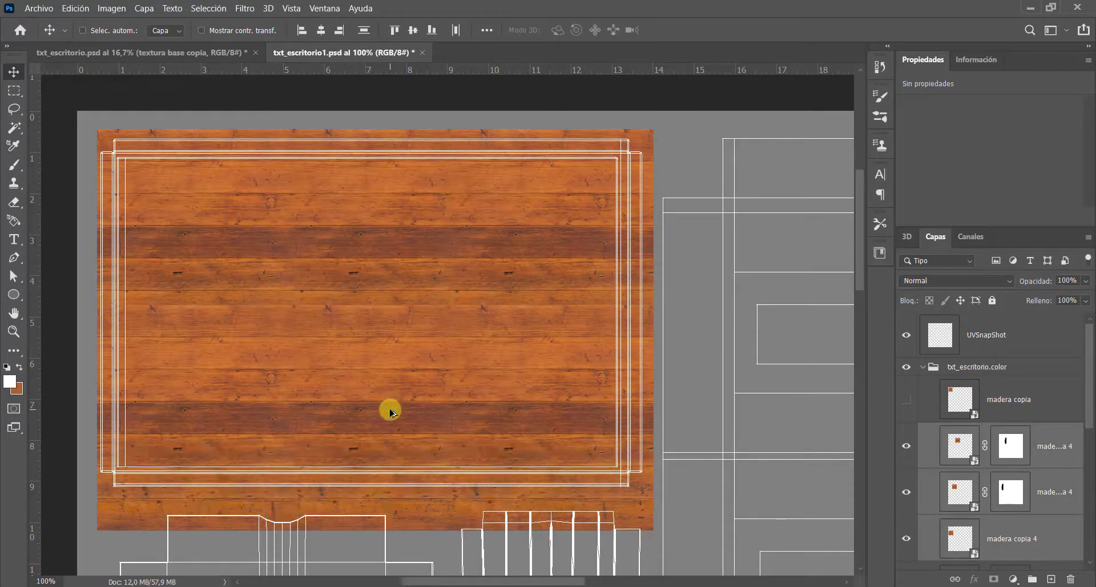
{"action": "key", "text": "shift+Up"}
{"action": "key", "text": "shift+Up"}
{"action": "key", "text": "Up"}
{"action": "key", "text": "Up"}
{"action": "key", "text": "Up"}
{"action": "key", "text": "Up"}
{"action": "key", "text": "Up"}
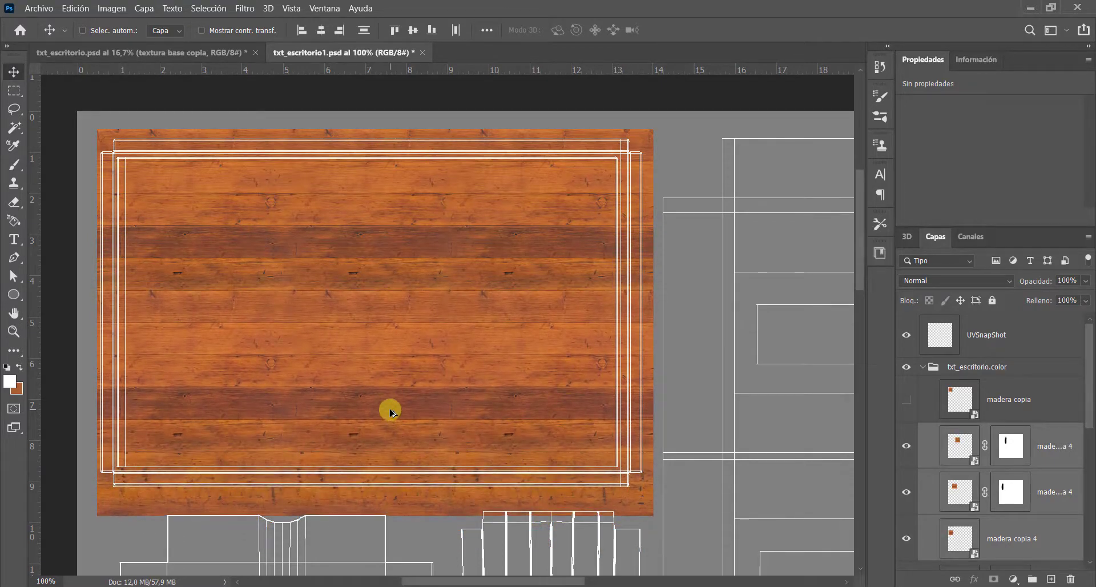
Group all the placed wood tiles with the tabletop shape layer Capa 1 and name the group tablón.
{"action": "key", "text": "z"}
{"action": "left_click", "coordinate": [480, 338], "text": "alt"}
{"action": "left_click", "coordinate": [514, 347]}
{"action": "key", "text": "v"}
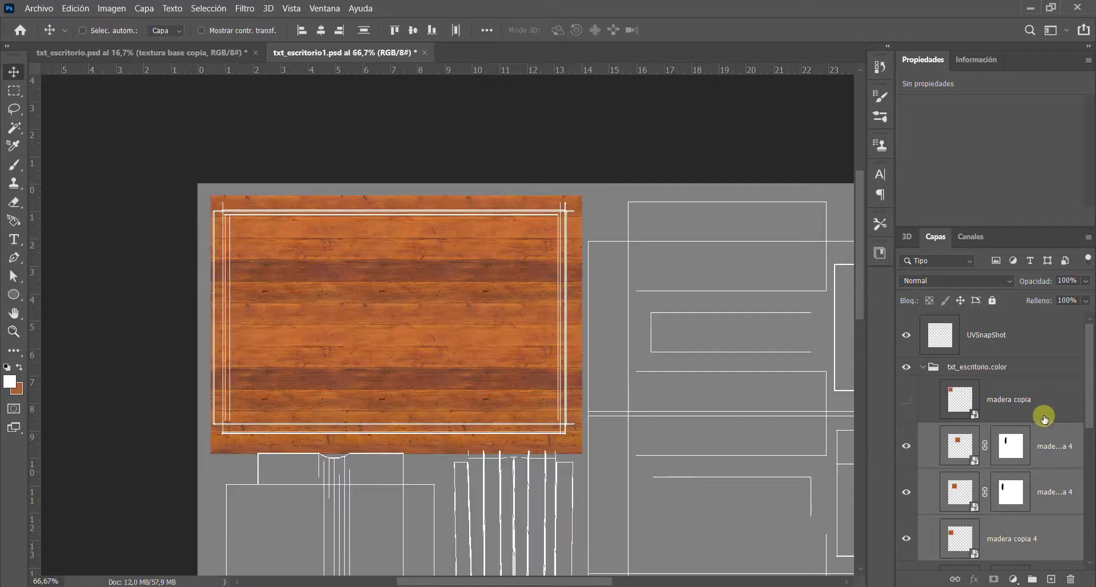
{"action": "left_click_drag", "start_coordinate": [1086, 395], "coordinate": [1077, 431]}
{"action": "left_click", "coordinate": [1027, 374]}
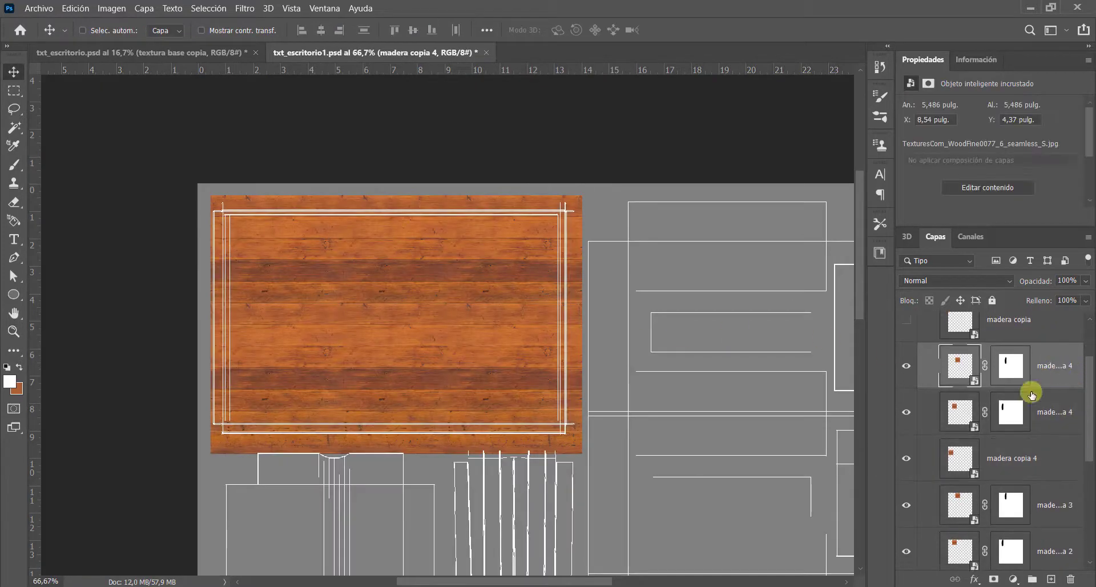
{"action": "scroll", "coordinate": [1079, 400], "scroll_direction": "down", "scroll_amount": 3}
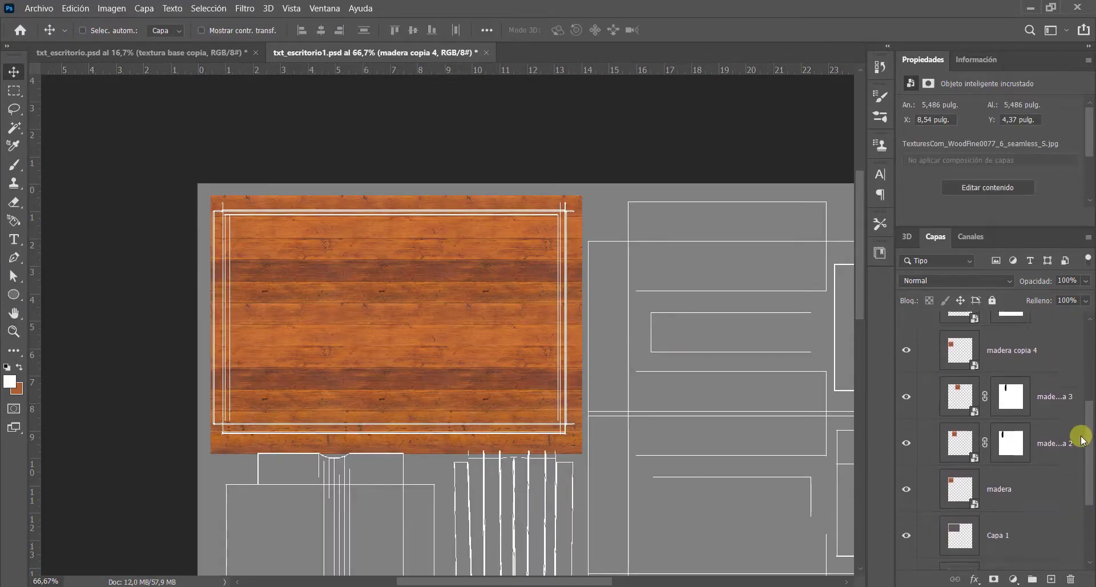
{"action": "left_click", "coordinate": [983, 479], "text": "shift"}
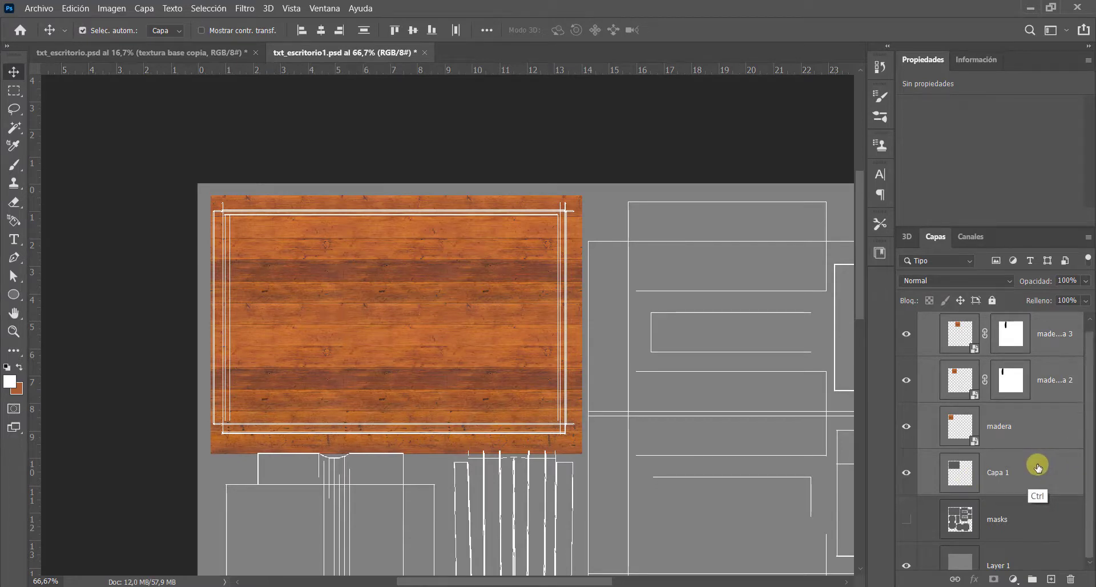
{"action": "key", "text": "ctrl+g"}
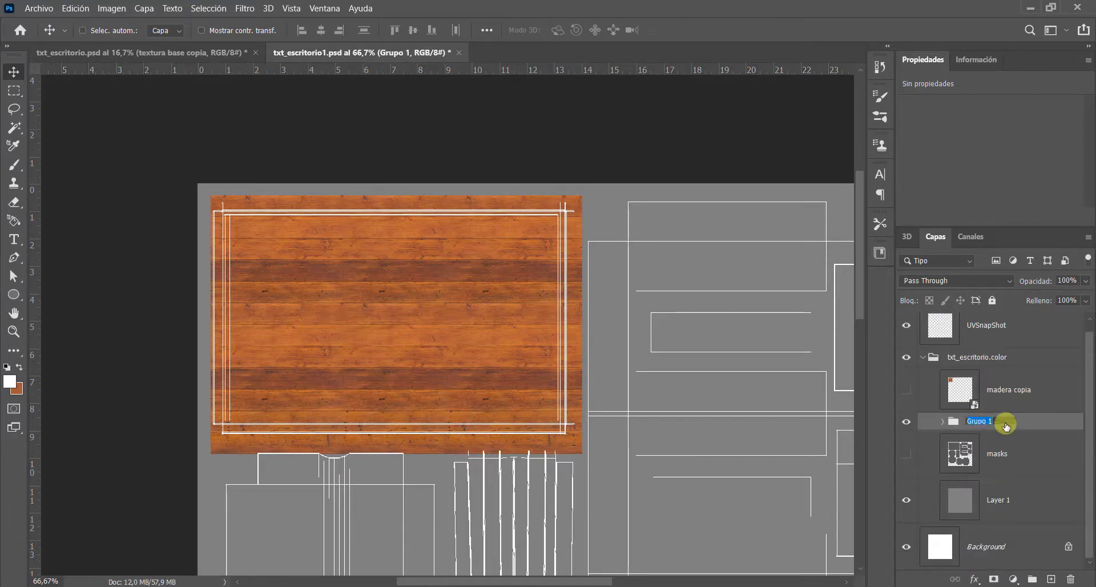
{"action": "key", "text": "Return"}
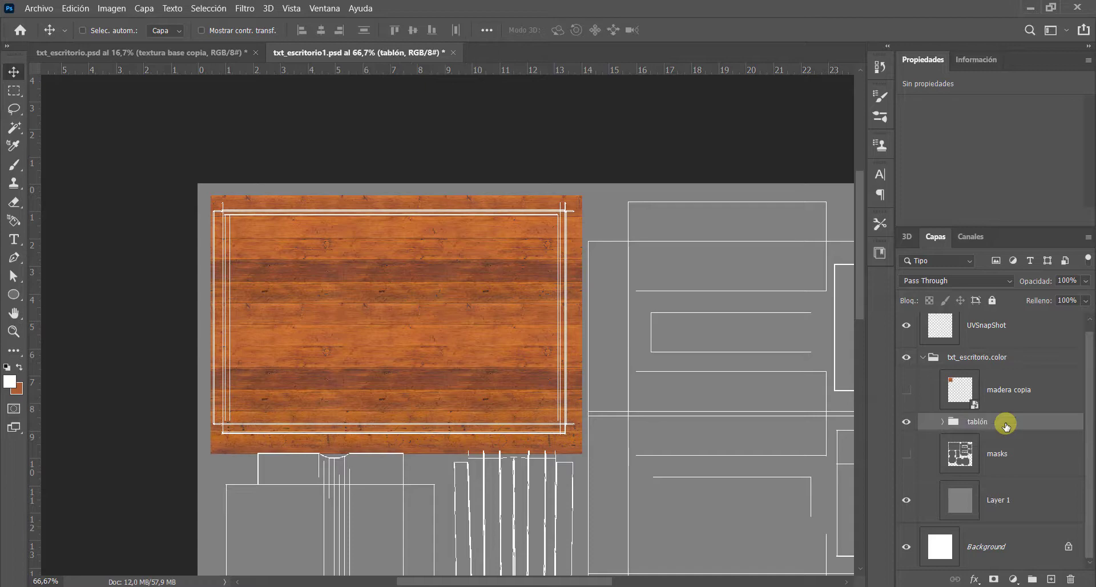
Clip all the wood tile layers in the tablón group to the Capa 1 tabletop shape with a clipping mask.
{"action": "left_click", "coordinate": [943, 425]}
{"action": "scroll", "coordinate": [1070, 408], "scroll_direction": "down", "scroll_amount": 1}
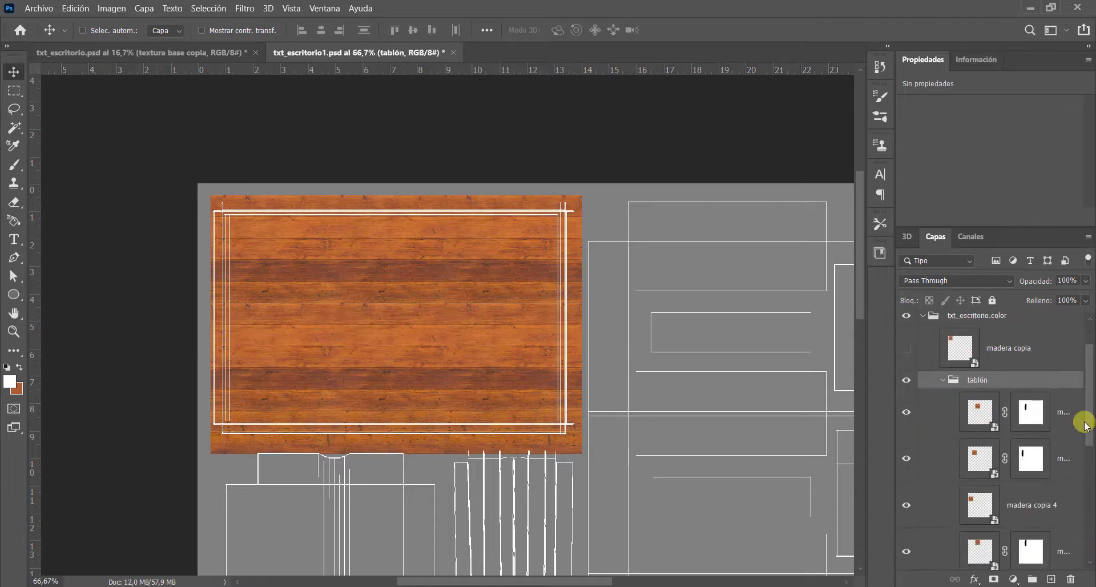
{"action": "left_click", "coordinate": [1079, 415]}
{"action": "left_click_drag", "start_coordinate": [1086, 419], "coordinate": [1085, 477]}
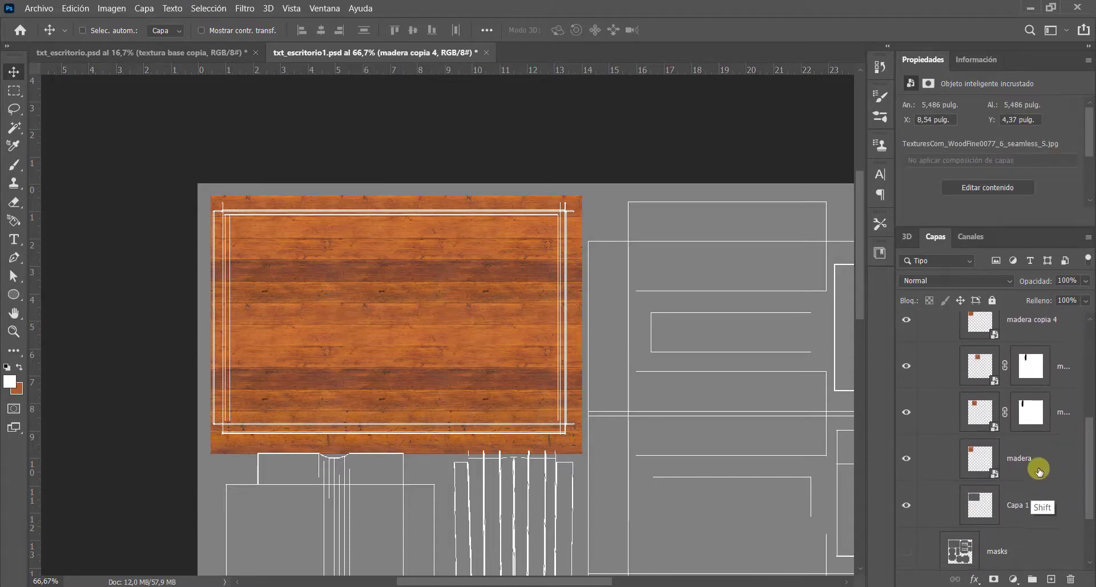
{"action": "left_click", "coordinate": [1025, 507], "text": "shift"}
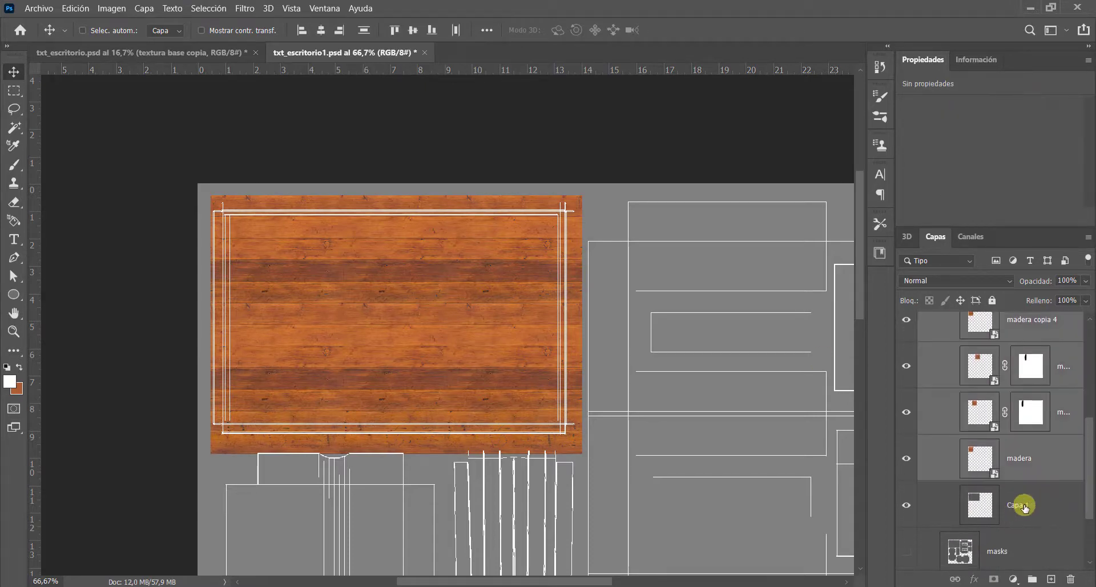
{"action": "right_click", "coordinate": [1029, 465]}
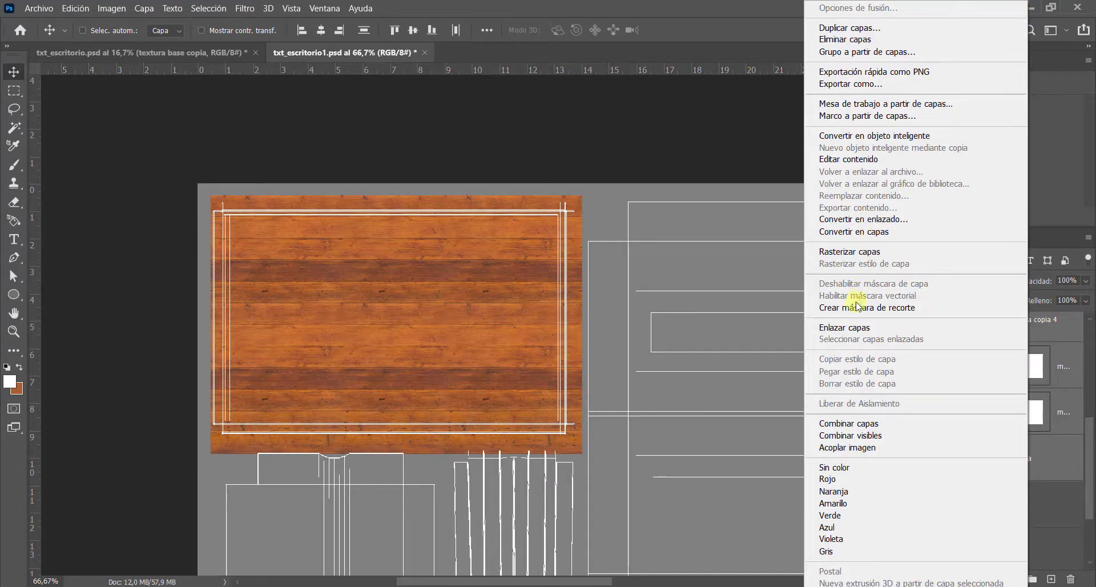
{"action": "left_click", "coordinate": [872, 310]}
Rename the tabletop shape layer Capa 1 as mask and collapse the tablón group.
{"action": "double_click", "coordinate": [1020, 510]}
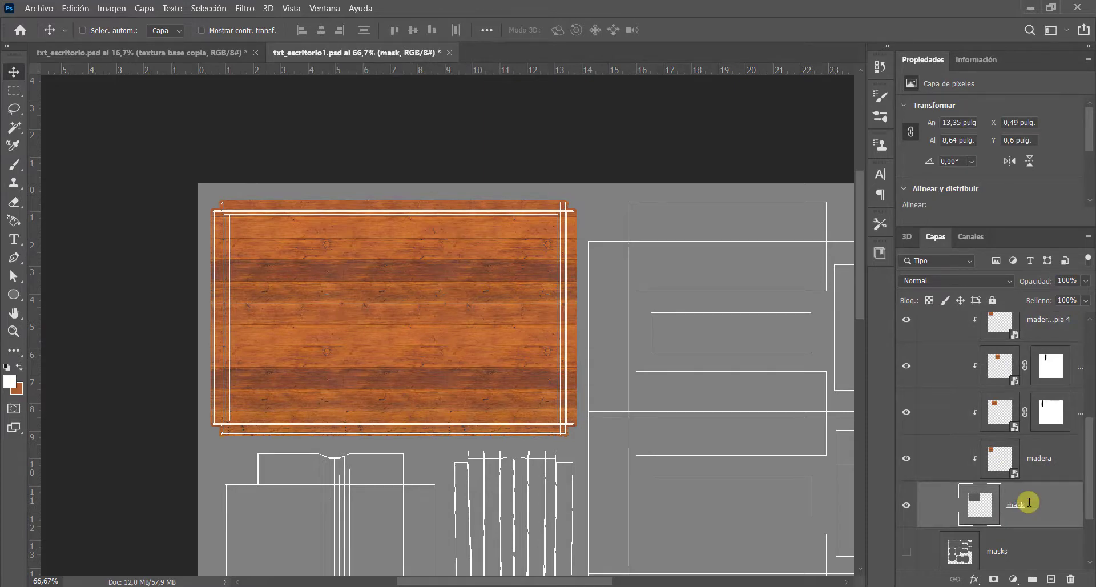
{"action": "scroll", "coordinate": [1033, 350], "scroll_direction": "up", "scroll_amount": 3}
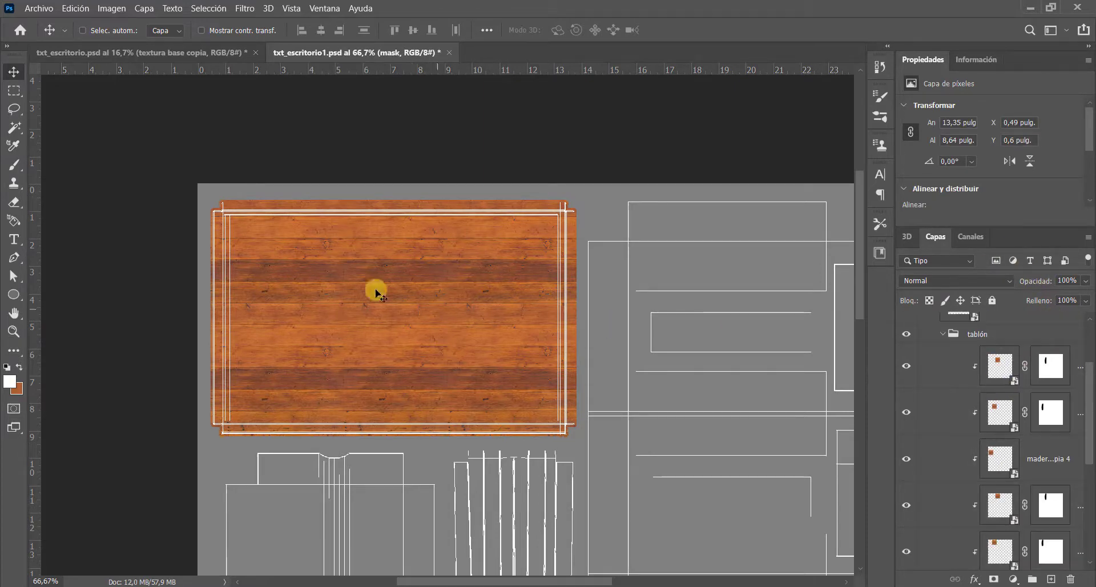
{"action": "left_click", "coordinate": [942, 334]}
Inspect the tabletop's plank texture up close and save the PSD.
{"action": "key", "text": "z"}
{"action": "left_click", "coordinate": [405, 305]}
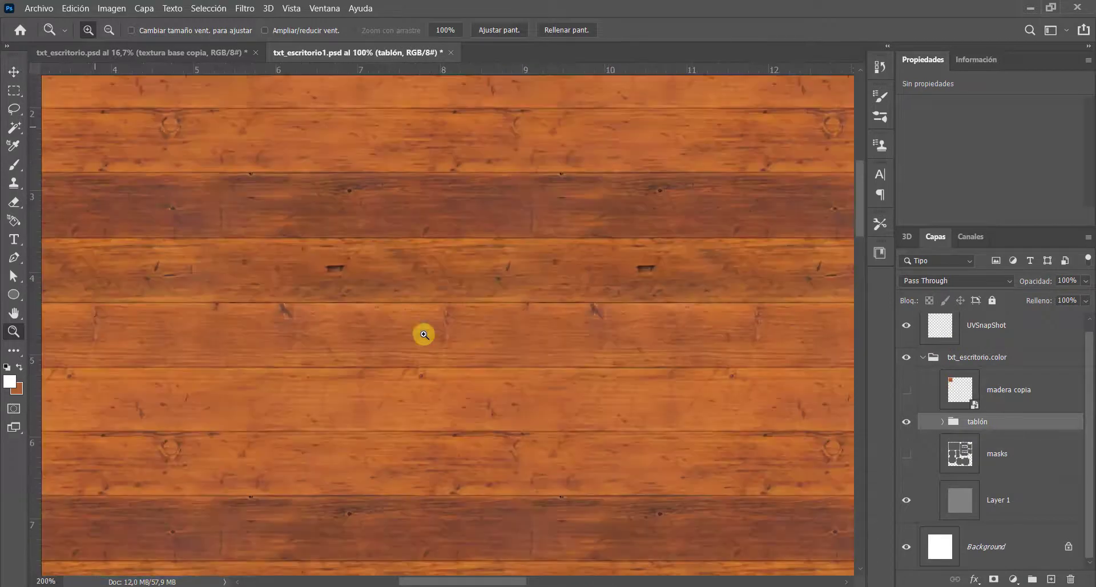
{"action": "left_click", "coordinate": [446, 306], "text": "alt"}
{"action": "key", "text": "v"}
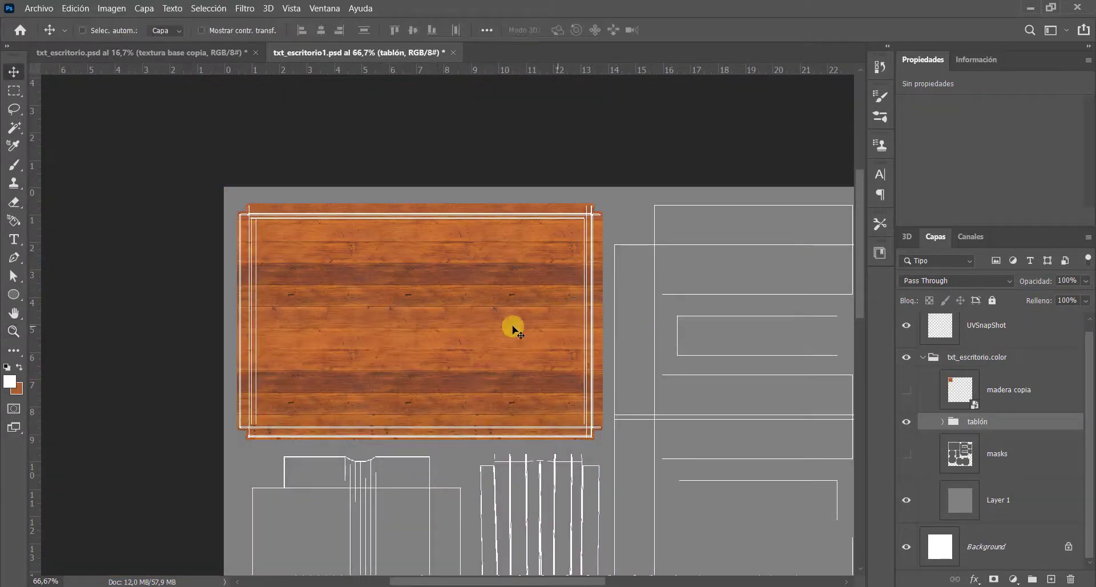
{"action": "key", "text": "ctrl+s"}
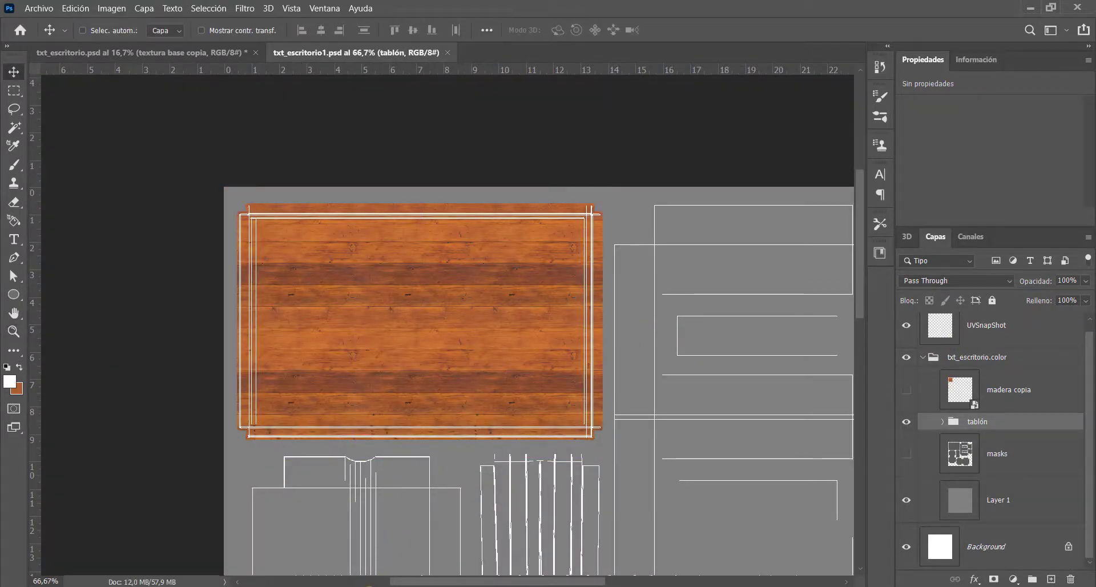
Switch to Maya, close the UV Editor and examine the wood texture on the desk's tabletop.
{"action": "mouse_move", "coordinate": [428, 581]}
{"action": "left_click", "coordinate": [445, 542]}
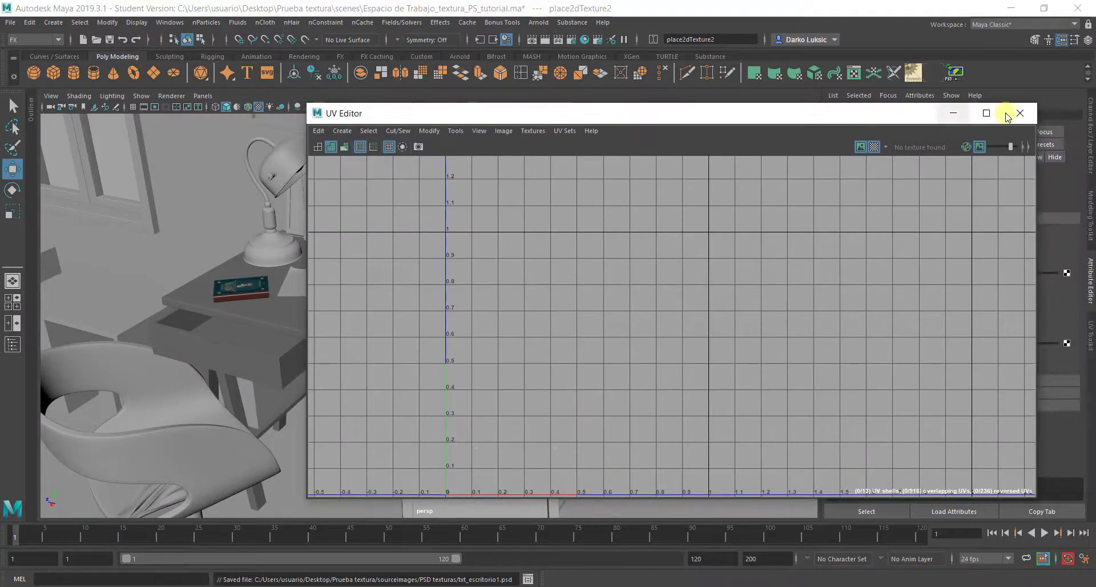
{"action": "left_click", "coordinate": [1021, 107]}
{"action": "left_click_drag", "start_coordinate": [461, 276], "coordinate": [307, 305]}
{"action": "scroll", "coordinate": [343, 303], "scroll_direction": "down", "scroll_amount": 3}
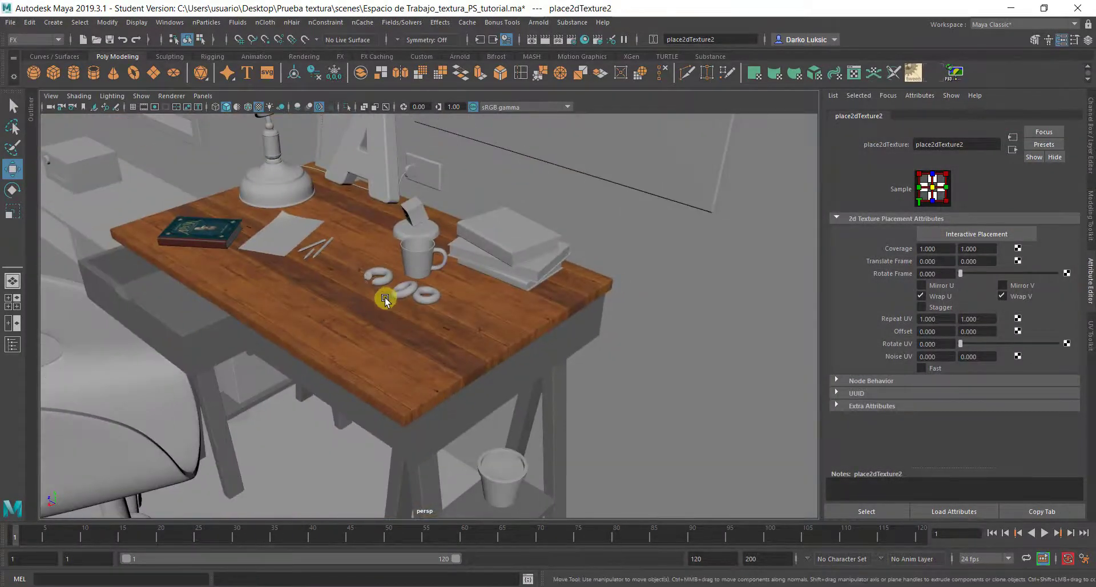
Switch back to Photoshop and make the masks layer active in txt_escritorio1.psd.
{"action": "key", "text": "alt+Tab"}
{"action": "left_click", "coordinate": [639, 311], "text": "alt"}
{"action": "left_click", "coordinate": [641, 311], "text": "alt"}
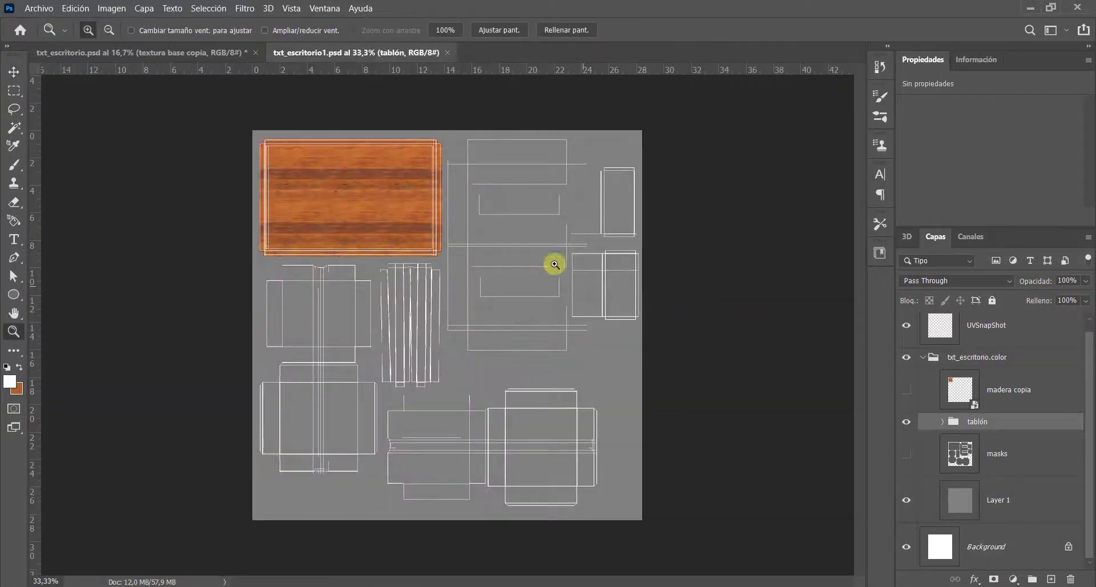
{"action": "left_click", "coordinate": [558, 262]}
{"action": "scroll", "coordinate": [580, 288], "scroll_direction": "up", "scroll_amount": 2}
{"action": "left_click", "coordinate": [580, 278]}
{"action": "left_click_drag", "start_coordinate": [580, 278], "coordinate": [618, 326]}
{"action": "left_click_drag", "start_coordinate": [282, 295], "coordinate": [353, 299]}
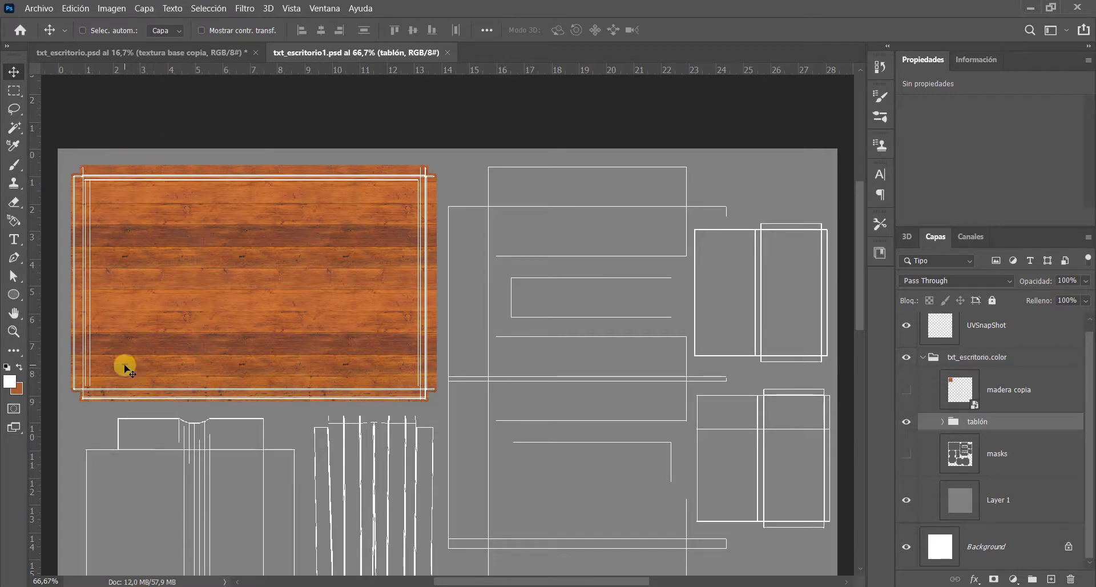
{"action": "left_click", "coordinate": [1016, 409]}
{"action": "left_click", "coordinate": [1006, 463]}
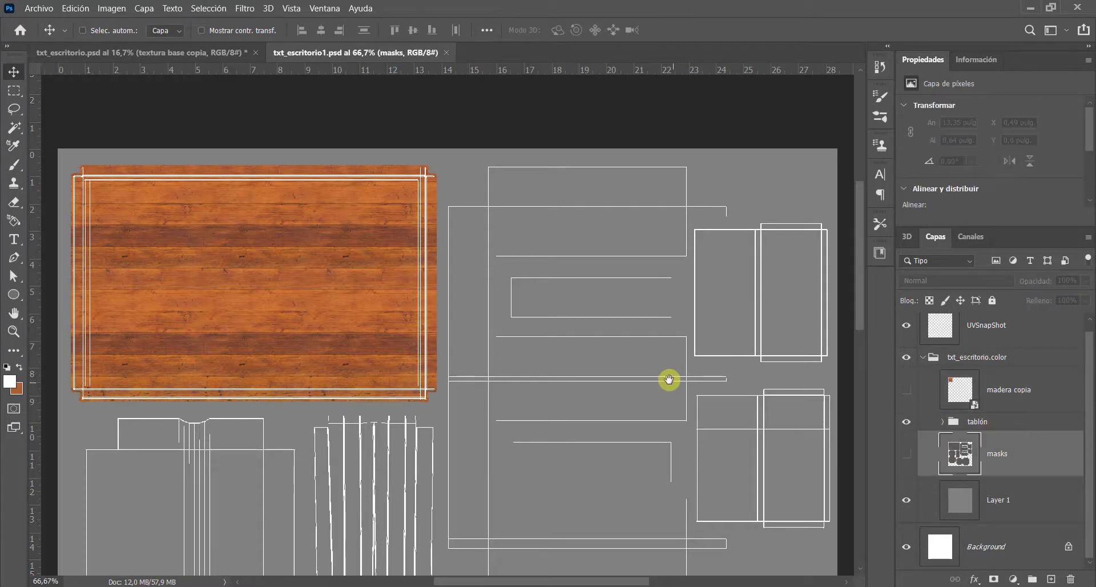
Select the two shelf shapes on the masks layer with the Magic Wand and copy them to a new layer.
{"action": "scroll", "coordinate": [671, 343], "scroll_direction": "down", "scroll_amount": 2}
{"action": "scroll", "coordinate": [673, 297], "scroll_direction": "right", "scroll_amount": 3}
{"action": "key", "text": "w"}
{"action": "left_click", "coordinate": [717, 260]}
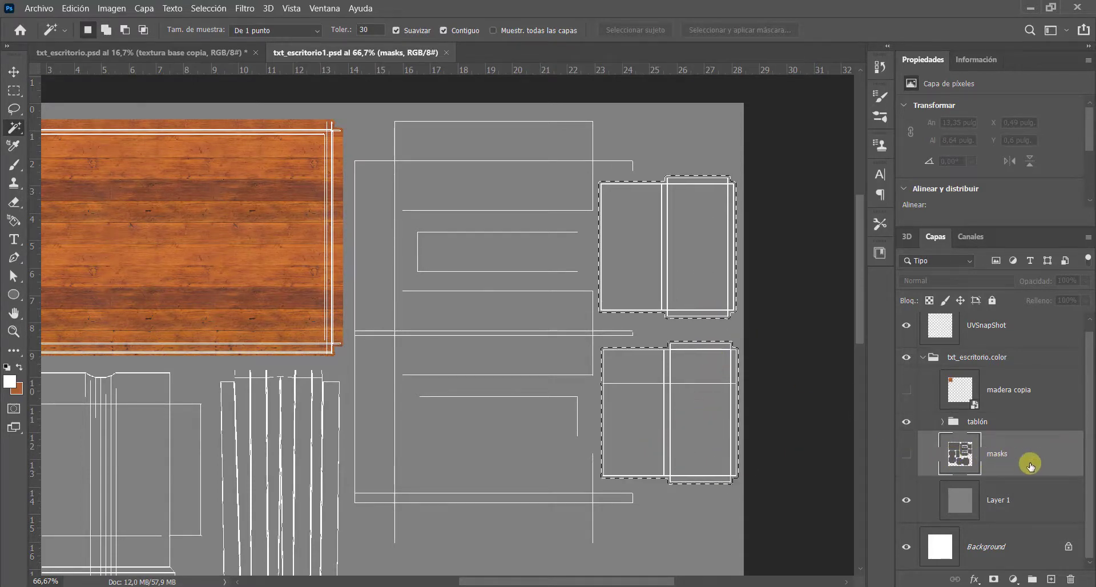
{"action": "key", "text": "ctrl+j"}
{"action": "key", "text": "v"}
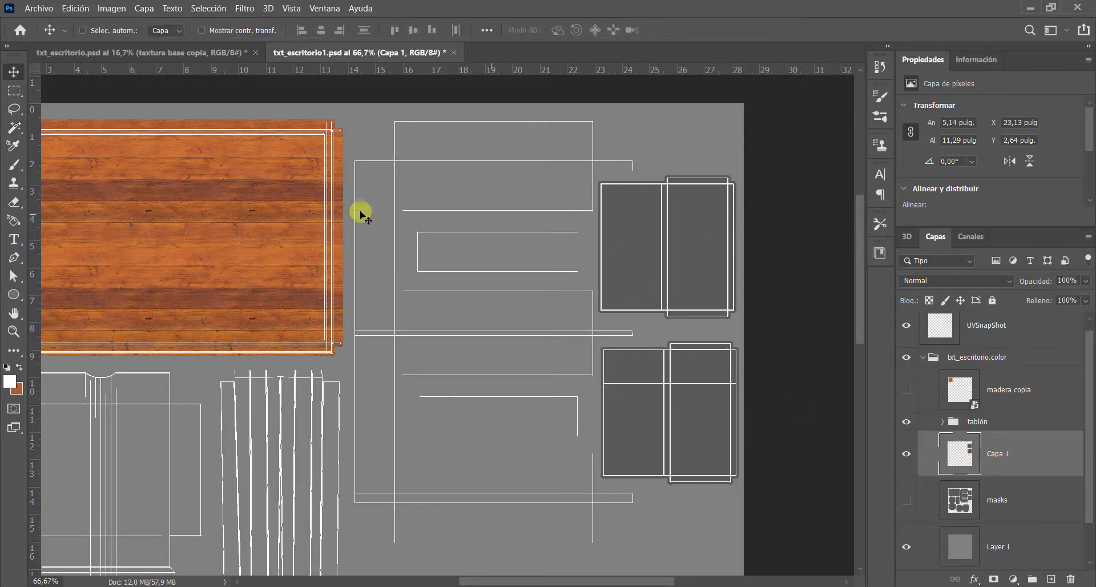
Duplicate the madera copia layer as a spare, rename the original madera and make it visible.
{"action": "left_click", "coordinate": [1009, 400]}
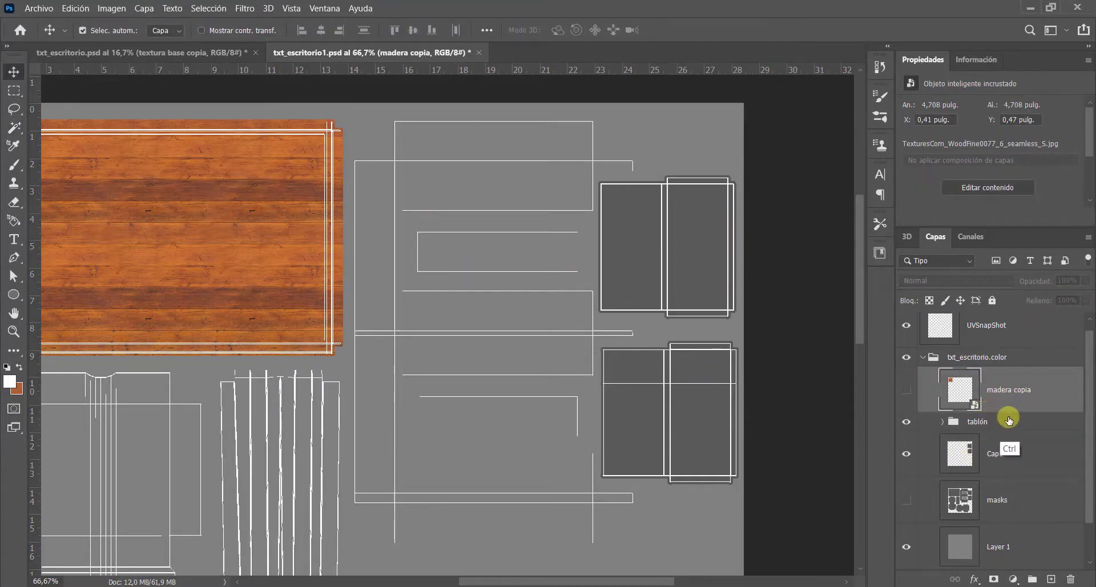
{"action": "key", "text": "ctrl+j"}
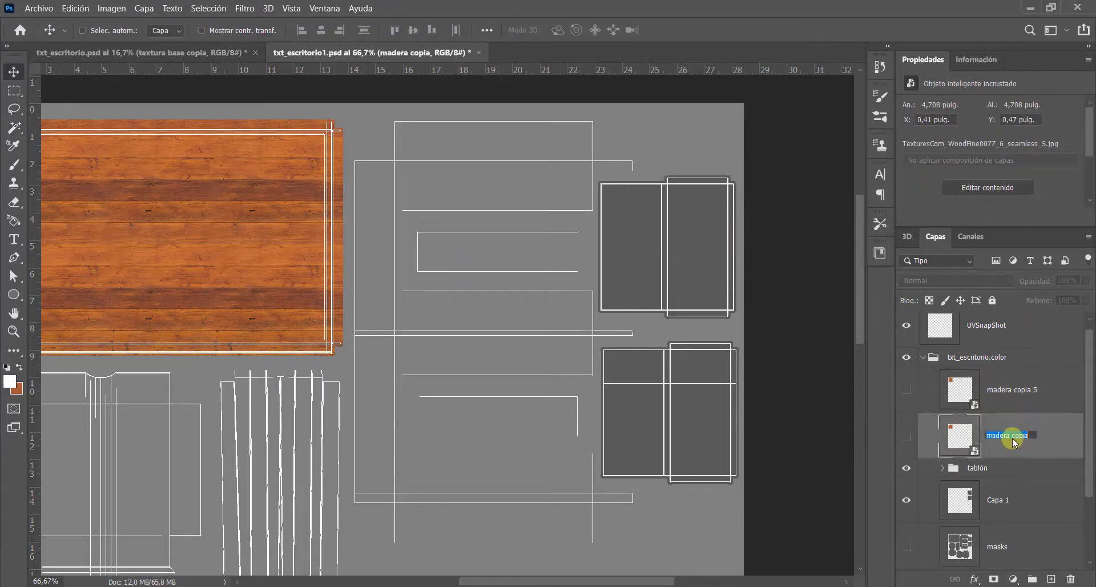
{"action": "left_click_drag", "start_coordinate": [1013, 439], "coordinate": [1043, 440]}
{"action": "left_click", "coordinate": [1074, 423]}
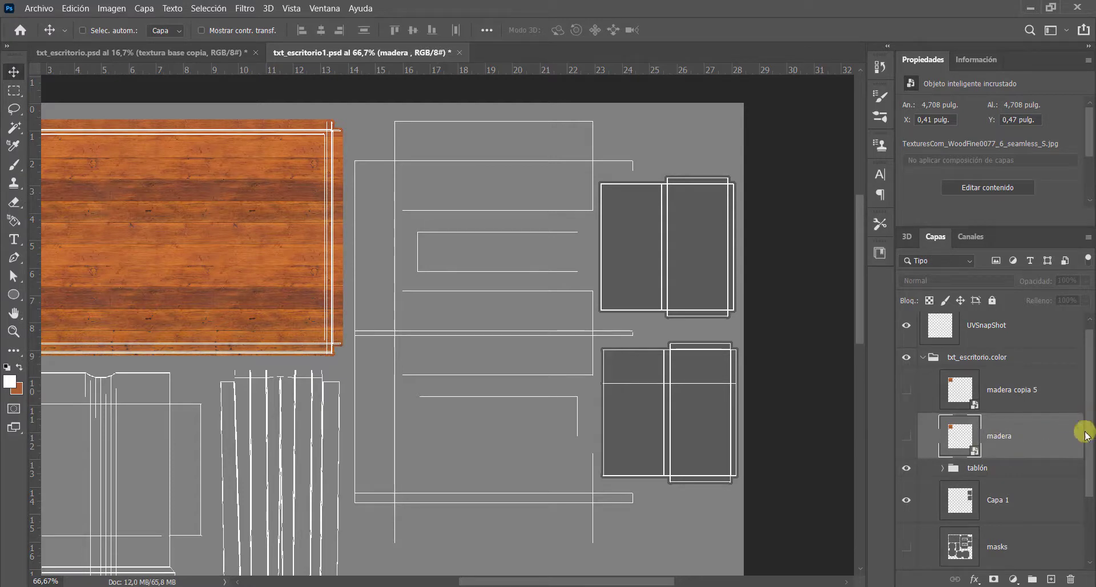
{"action": "scroll", "coordinate": [999, 411], "scroll_direction": "down", "scroll_amount": 1}
{"action": "left_click", "coordinate": [907, 389]}
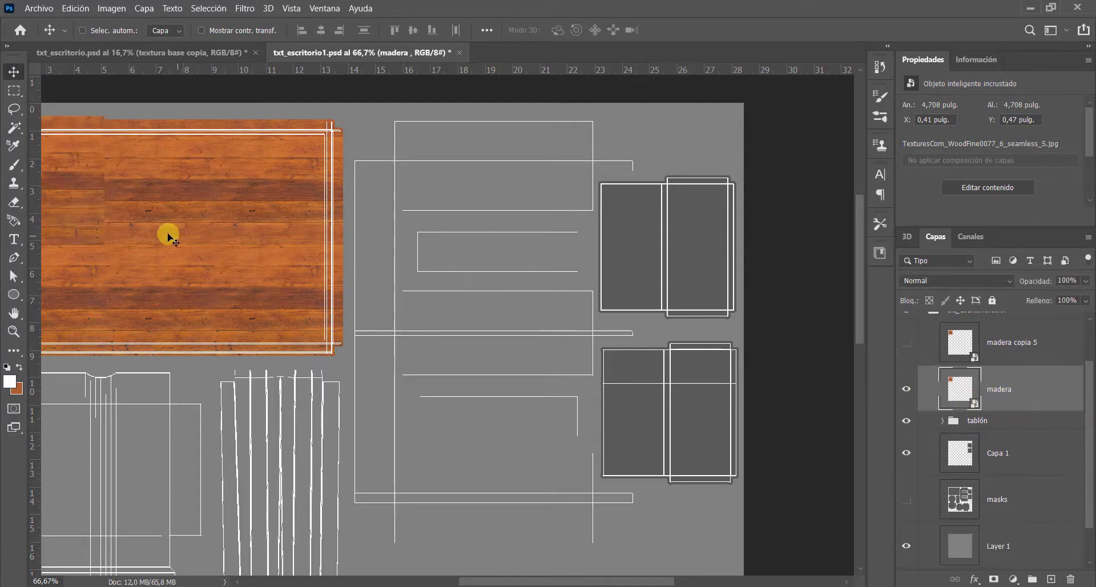
Move the madera tile onto the upper shelf UVs, stack it directly above Capa 1 and rename that shape layer mask.
{"action": "left_click_drag", "start_coordinate": [169, 237], "coordinate": [711, 261]}
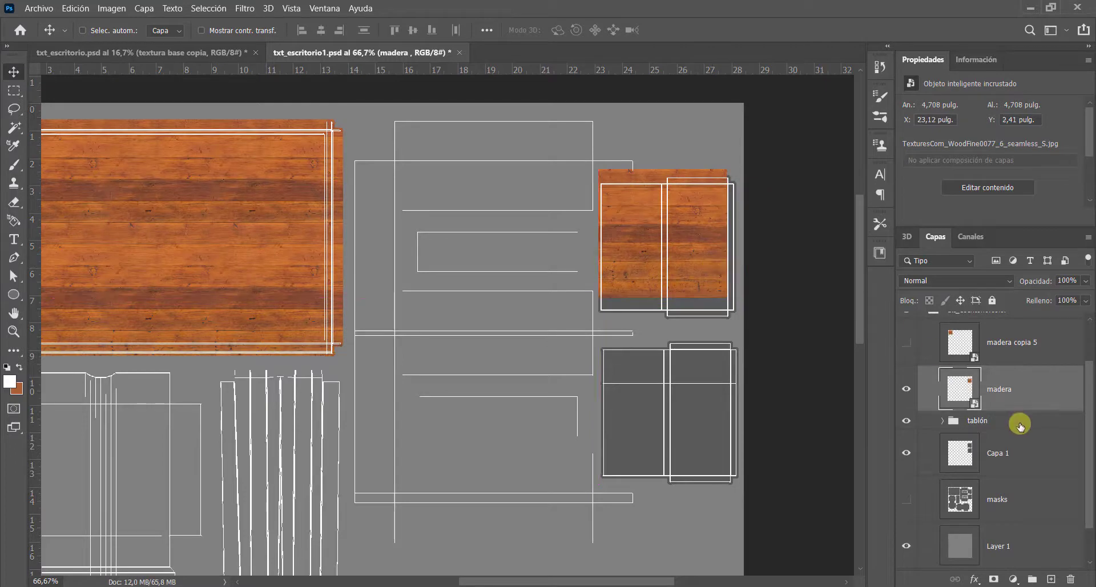
{"action": "left_click_drag", "start_coordinate": [1003, 401], "coordinate": [1003, 444]}
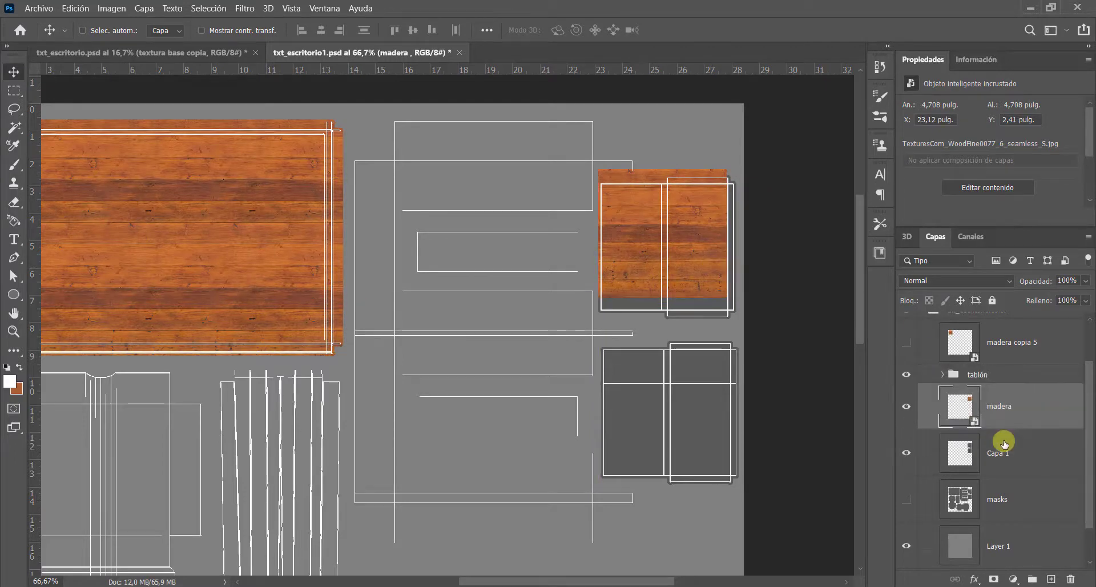
{"action": "double_click", "coordinate": [997, 457]}
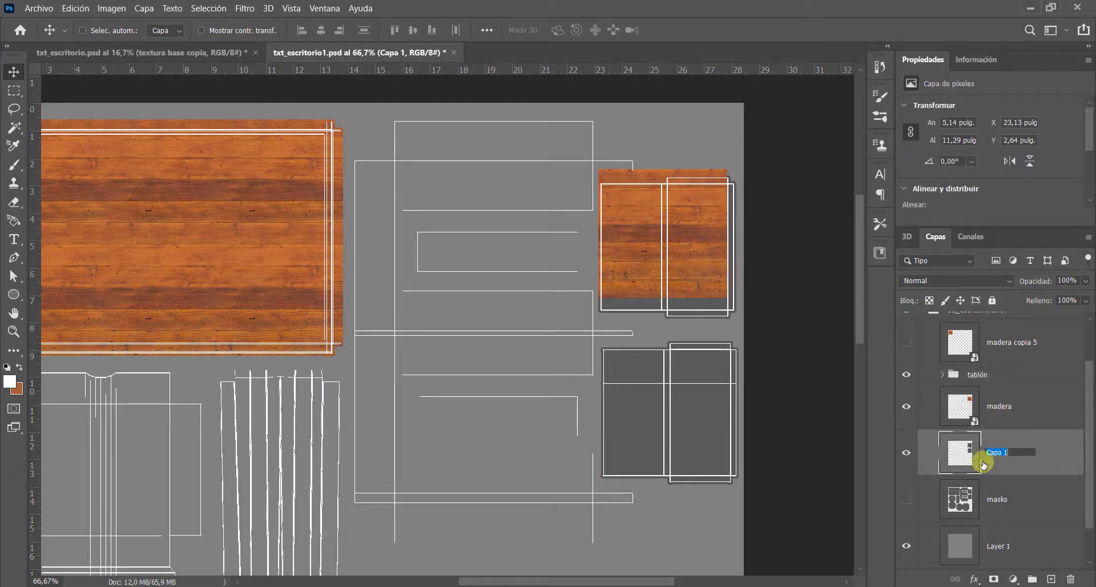
{"action": "type", "text": "mask"}
{"action": "key", "text": "Return"}
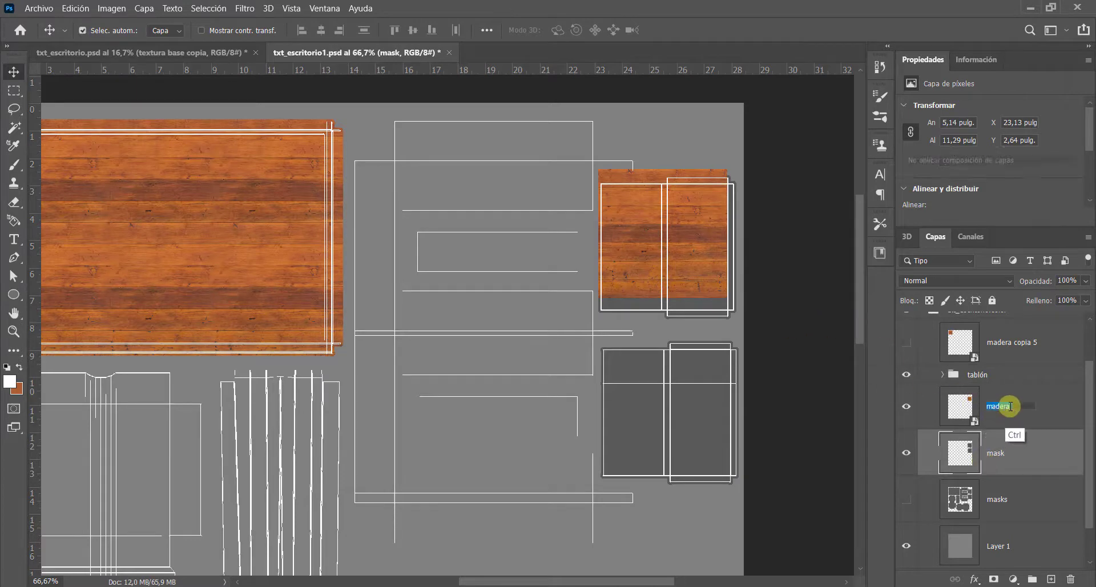
Group the madera and mask layers and name the group estantes escritorio.
{"action": "double_click", "coordinate": [999, 406]}
{"action": "left_click", "coordinate": [1050, 422]}
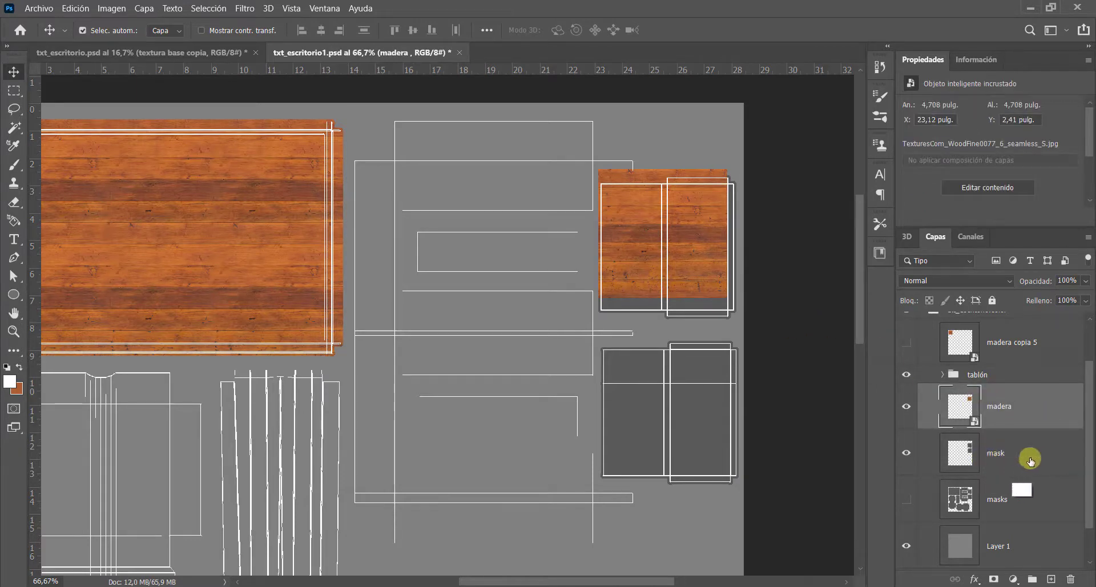
{"action": "left_click", "coordinate": [1022, 455], "text": "ctrl"}
{"action": "key", "text": "ctrl+g"}
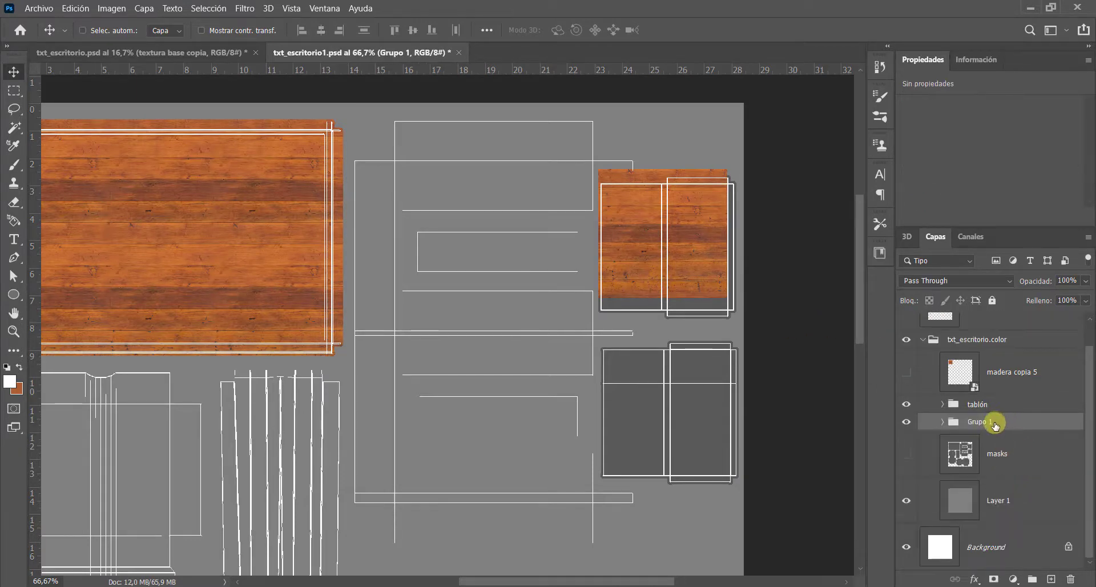
{"action": "double_click", "coordinate": [986, 423]}
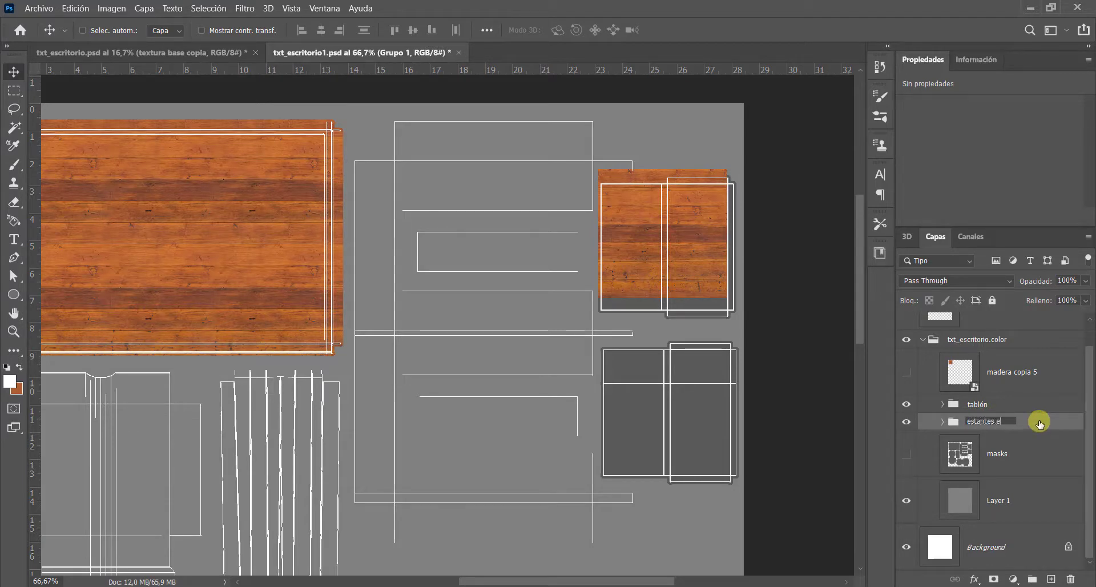
{"action": "type", "text": "estantes escritorio"}
{"action": "key", "text": "Return"}
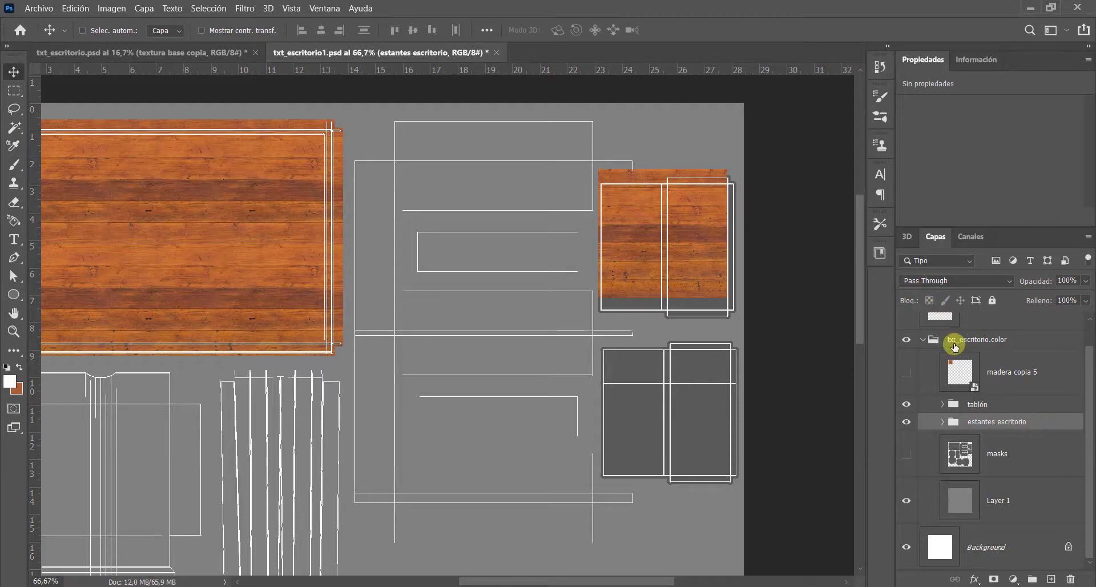
Enlarge the madera tile in the estantes escritorio group to about 5.31 inches square and position it over the whole upper shelf piece.
{"action": "left_click", "coordinate": [941, 425]}
{"action": "left_click", "coordinate": [1045, 454]}
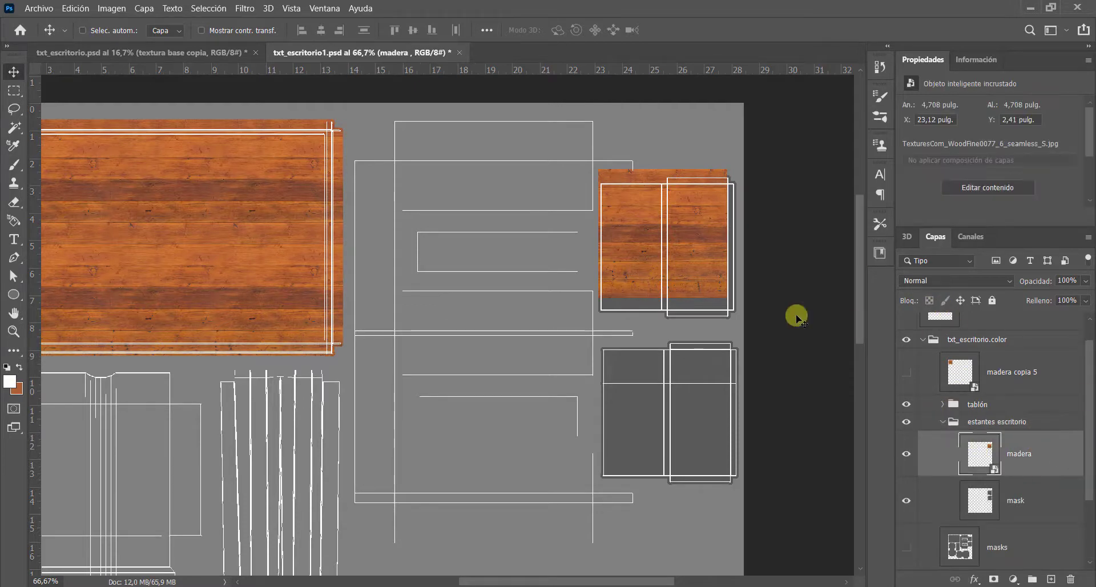
{"action": "key", "text": "z"}
{"action": "left_click", "coordinate": [706, 263]}
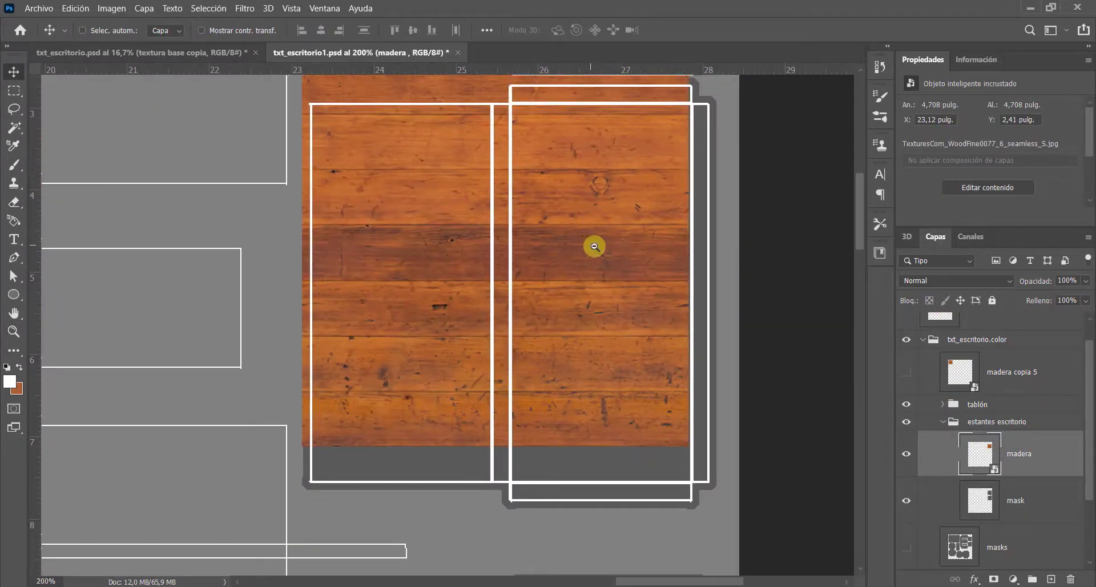
{"action": "left_click", "coordinate": [593, 247], "text": "alt"}
{"action": "key", "text": "v"}
{"action": "left_click_drag", "start_coordinate": [529, 238], "coordinate": [529, 245]}
{"action": "key", "text": "ctrl+t"}
{"action": "left_click_drag", "start_coordinate": [535, 353], "coordinate": [534, 376]}
{"action": "key", "text": "Return"}
{"action": "left_click_drag", "start_coordinate": [583, 326], "coordinate": [592, 325]}
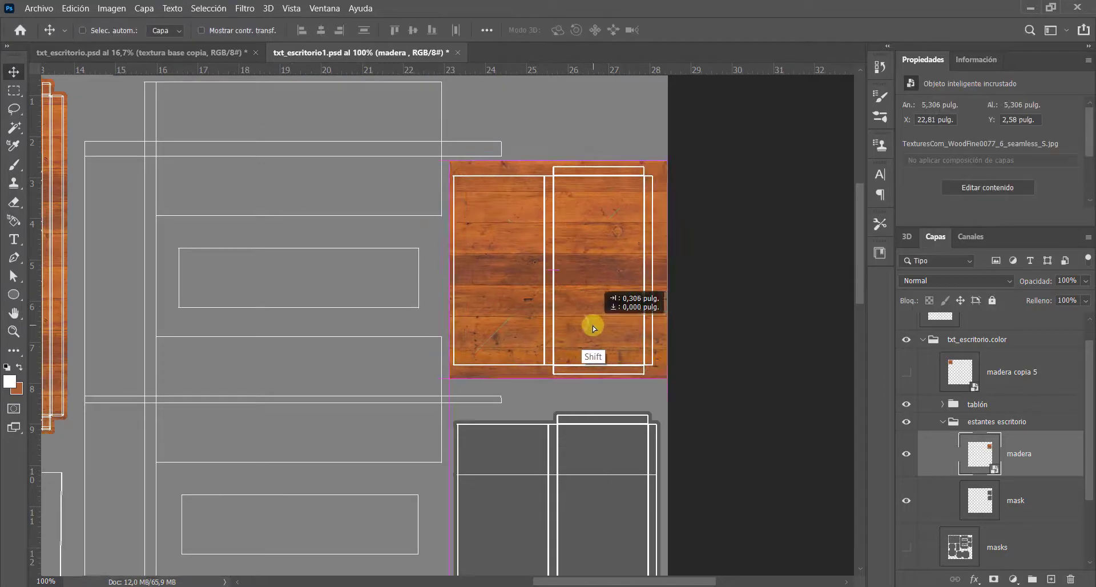
{"action": "left_click_drag", "start_coordinate": [518, 280], "coordinate": [602, 315]}
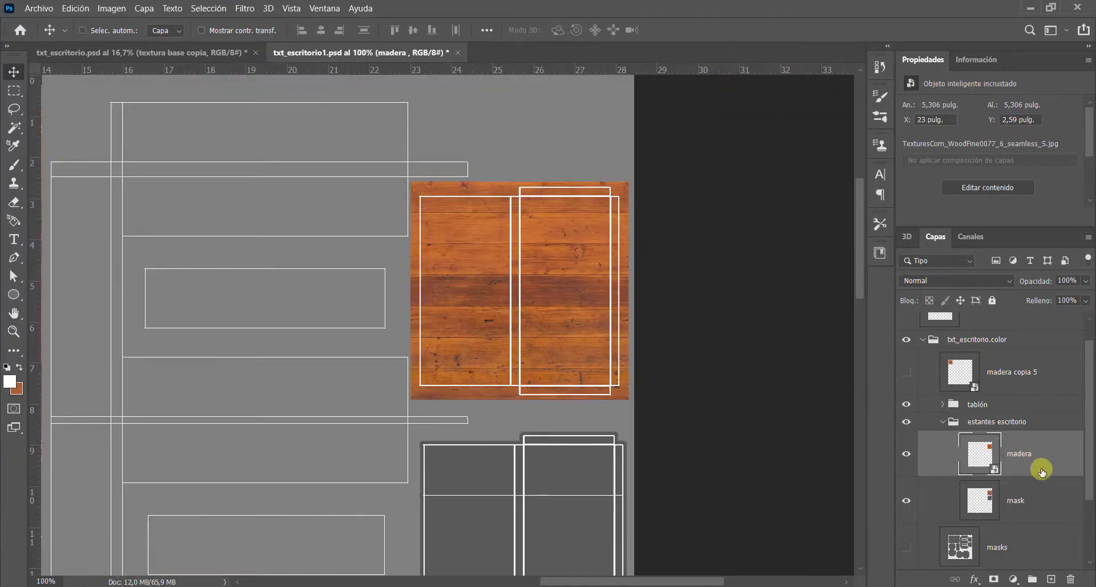
Clip the madera tile to the mask layer in the estantes escritorio group.
{"action": "scroll", "coordinate": [1019, 451], "scroll_direction": "down", "scroll_amount": 1}
{"action": "left_click", "coordinate": [1018, 459], "text": "alt"}
{"action": "scroll", "coordinate": [1073, 457], "scroll_direction": "down", "scroll_amount": 1}
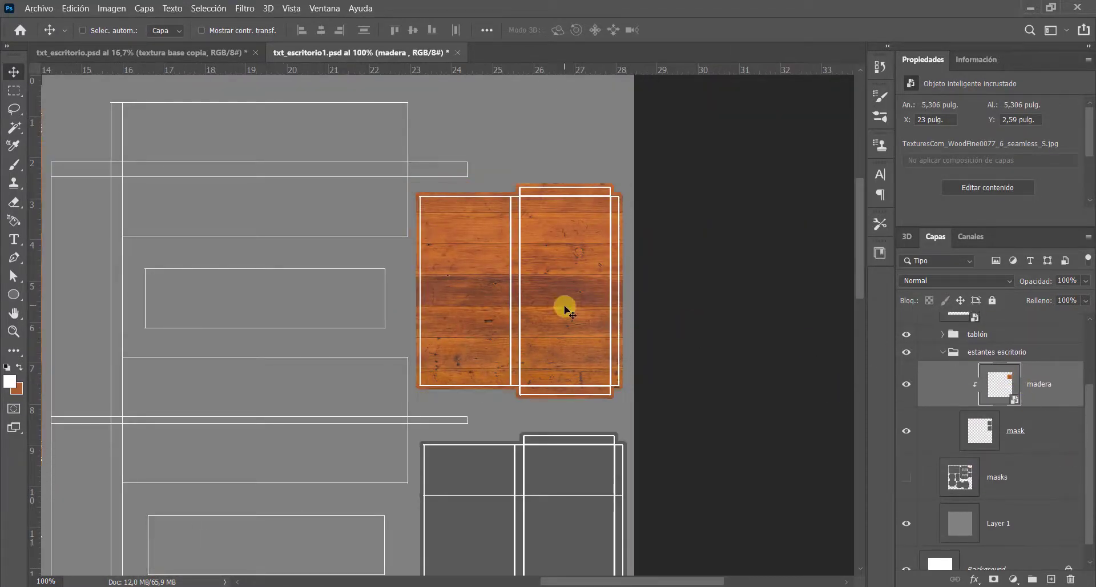
Duplicate the clipped wood tile down to cover the lower shelf piece and collapse the estantes escritorio group.
{"action": "left_click_drag", "start_coordinate": [565, 351], "coordinate": [557, 545]}
{"action": "left_click_drag", "start_coordinate": [561, 417], "coordinate": [572, 278]}
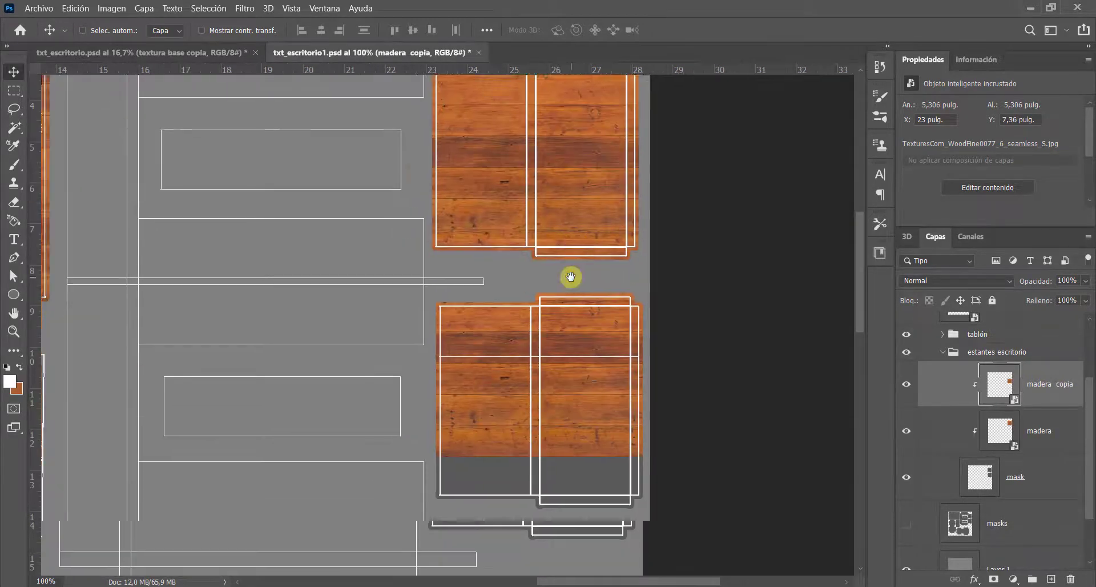
{"action": "left_click_drag", "start_coordinate": [578, 382], "coordinate": [577, 423]}
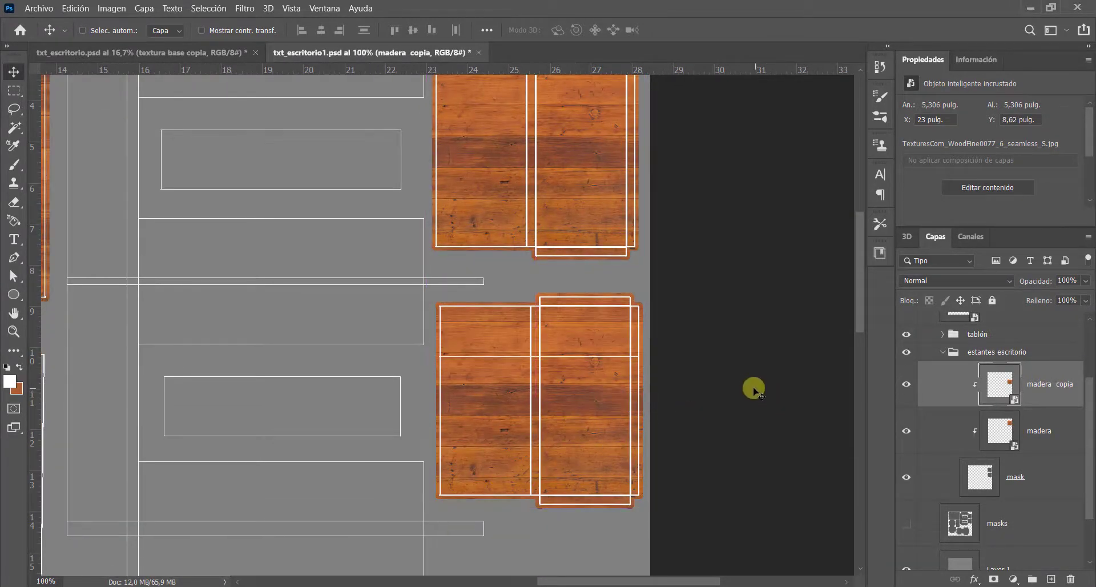
{"action": "left_click", "coordinate": [938, 354]}
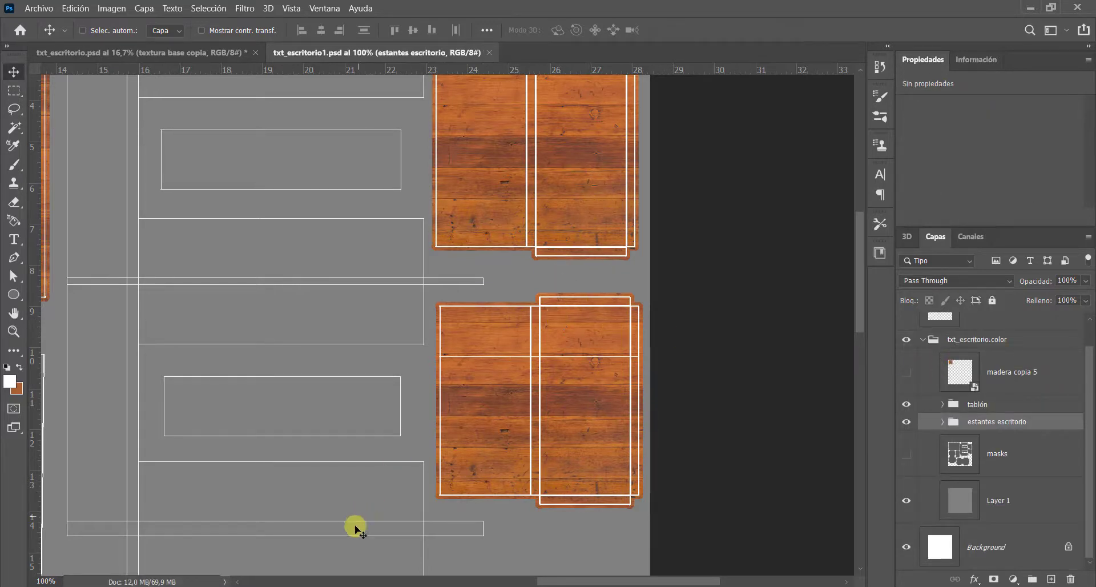
Switch to Maya, update the PSD texture nodes and examine the wood on the desk's lower shelves.
{"action": "left_click", "coordinate": [448, 536]}
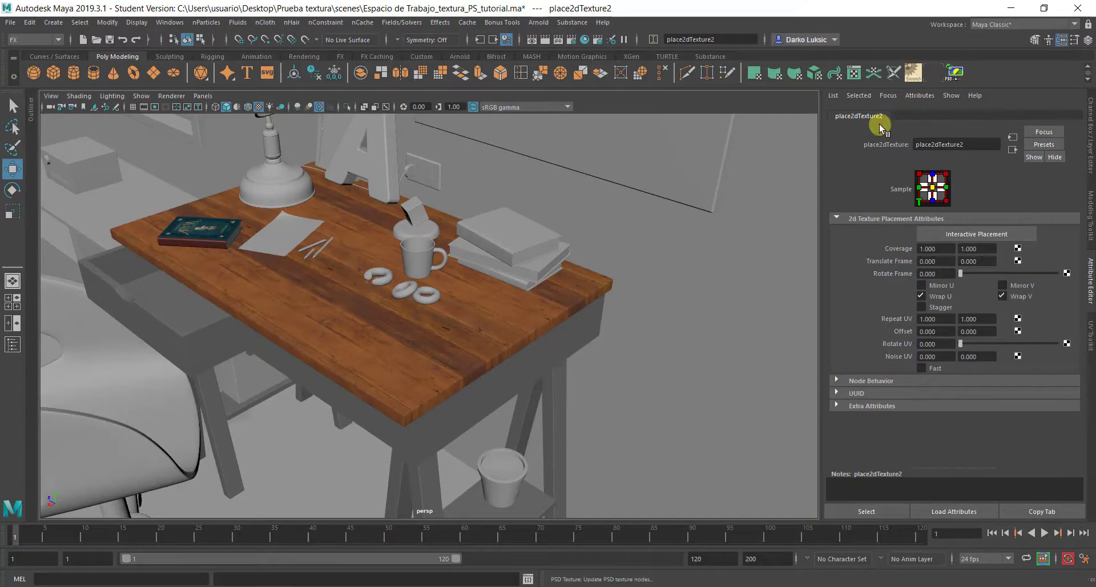
{"action": "left_click_drag", "start_coordinate": [448, 196], "coordinate": [468, 332]}
{"action": "left_click_drag", "start_coordinate": [405, 381], "coordinate": [488, 348]}
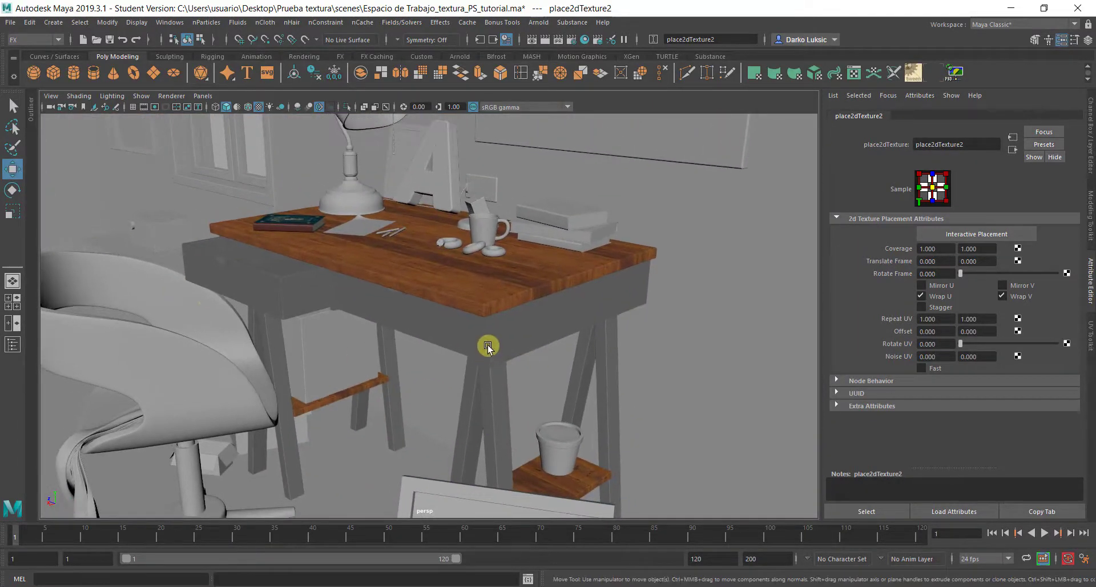
Return to Photoshop and examine the UV layout for pieces that still lack a wood texture.
{"action": "left_click", "coordinate": [226, 546]}
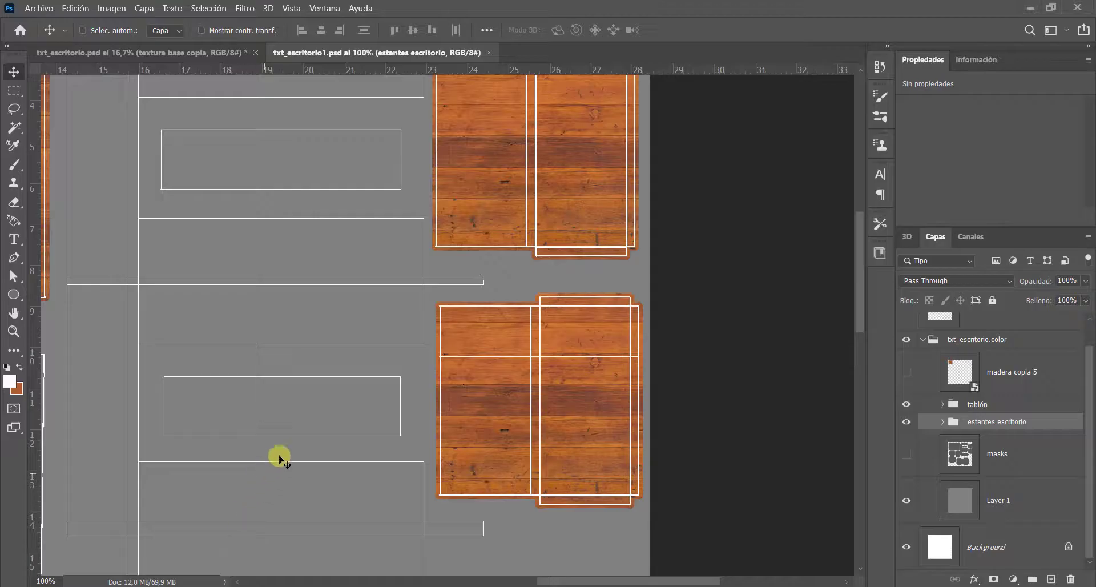
{"action": "key", "text": "z"}
{"action": "left_click", "coordinate": [431, 286], "text": "alt"}
{"action": "left_click", "coordinate": [431, 286], "text": "alt"}
{"action": "left_click", "coordinate": [360, 322]}
{"action": "key", "text": "v"}
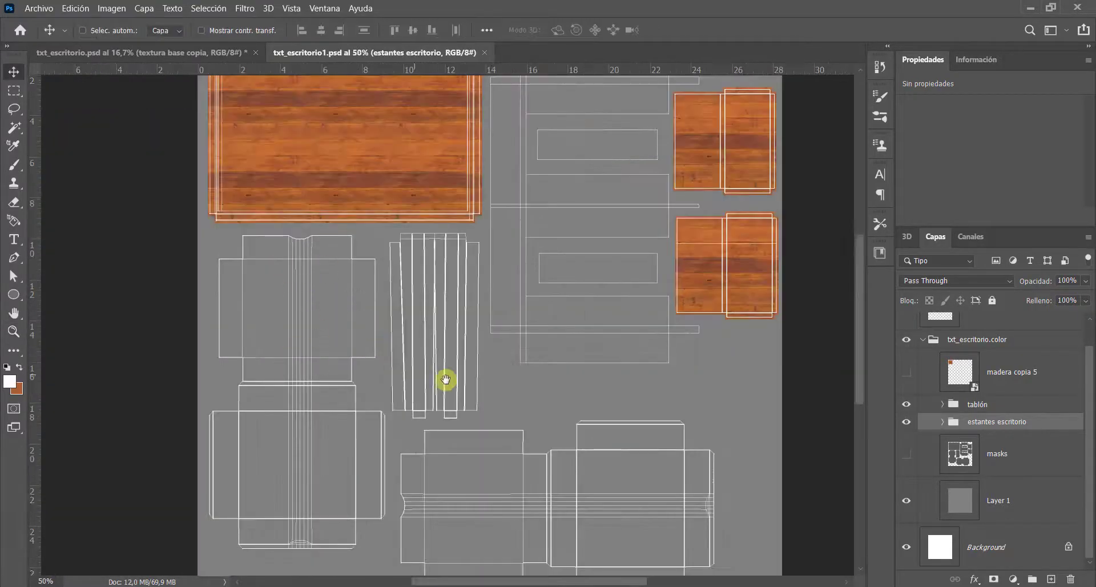
{"action": "left_click_drag", "start_coordinate": [445, 379], "coordinate": [440, 355]}
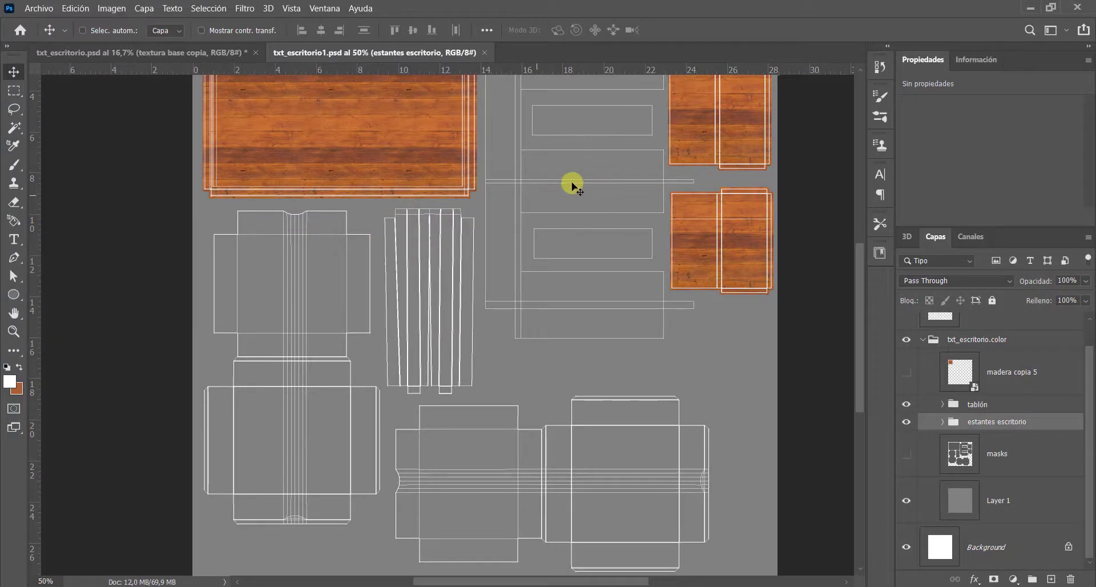
{"action": "left_click_drag", "start_coordinate": [572, 209], "coordinate": [555, 286]}
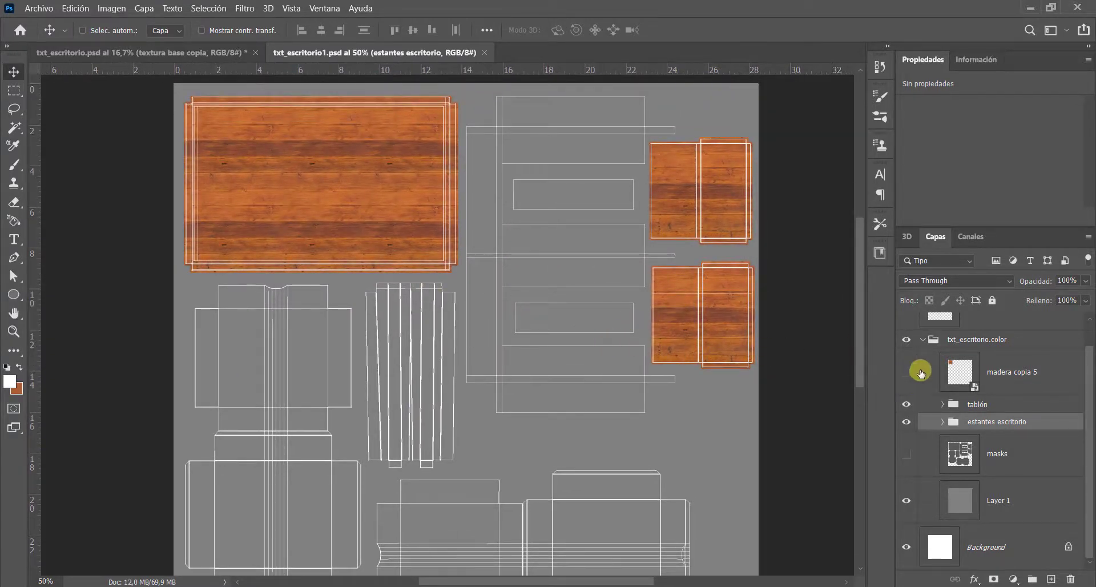
Copy the tabletop underside shape from the masks layer and group it with a wood tile as inferior tablón.
{"action": "left_click", "coordinate": [997, 454]}
{"action": "key", "text": "ctrl+j"}
{"action": "key", "text": "ctrl+g"}
{"action": "double_click", "coordinate": [977, 405]}
{"action": "type", "text": "inferior tablón"}
{"action": "key", "text": "Return"}
Position the madera copia 5 tile over the topmost underside piece and duplicate it sideways to cover the piece's remaining width.
{"action": "left_click_drag", "start_coordinate": [350, 189], "coordinate": [636, 205]}
{"action": "left_click_drag", "start_coordinate": [463, 267], "coordinate": [534, 268], "text": "shift"}
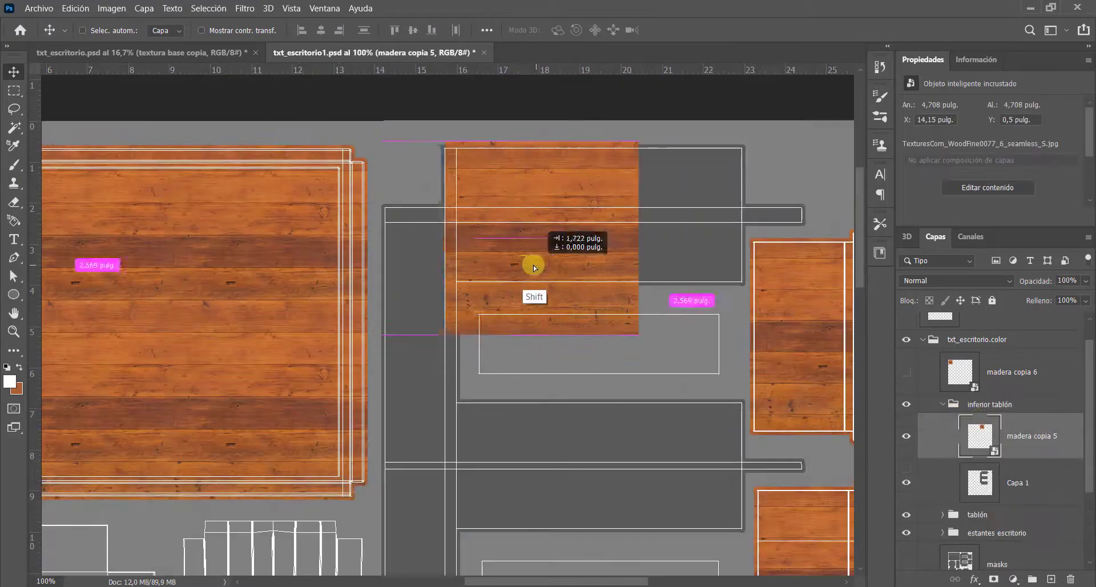
{"action": "left_click_drag", "start_coordinate": [622, 286], "coordinate": [789, 286], "text": "alt+shift"}
Add a layer mask to the duplicated wood tile and brush out the seam along its overlapping edge.
{"action": "left_click", "coordinate": [994, 579]}
{"action": "key", "text": "b"}
{"action": "left_click_drag", "start_coordinate": [615, 150], "coordinate": [615, 331]}
Select both adjoining wood tiles and duplicate them downward to cover the rest of the underside shape.
{"action": "key", "text": "v"}
{"action": "left_click", "coordinate": [1033, 482], "text": "shift"}
{"action": "left_click_drag", "start_coordinate": [612, 147], "coordinate": [612, 340], "text": "alt+shift"}
{"action": "left_click_drag", "start_coordinate": [503, 329], "coordinate": [504, 469], "text": "alt"}
Clip all the wood tile layers in the inferior tablón group to the underside shape.
{"action": "scroll", "coordinate": [1028, 485], "scroll_direction": "down", "scroll_amount": 5}
{"action": "left_click", "coordinate": [1049, 448], "text": "shift"}
{"action": "key", "text": "ctrl+alt+g"}
Include the two inner rectangles in the inferior tablón clipping shape and select the group's wood tile layers.
{"action": "key", "text": "ctrl+alt+g"}
{"action": "key", "text": "ctrl+minus"}
{"action": "key", "text": "w"}
{"action": "left_click", "coordinate": [515, 194]}
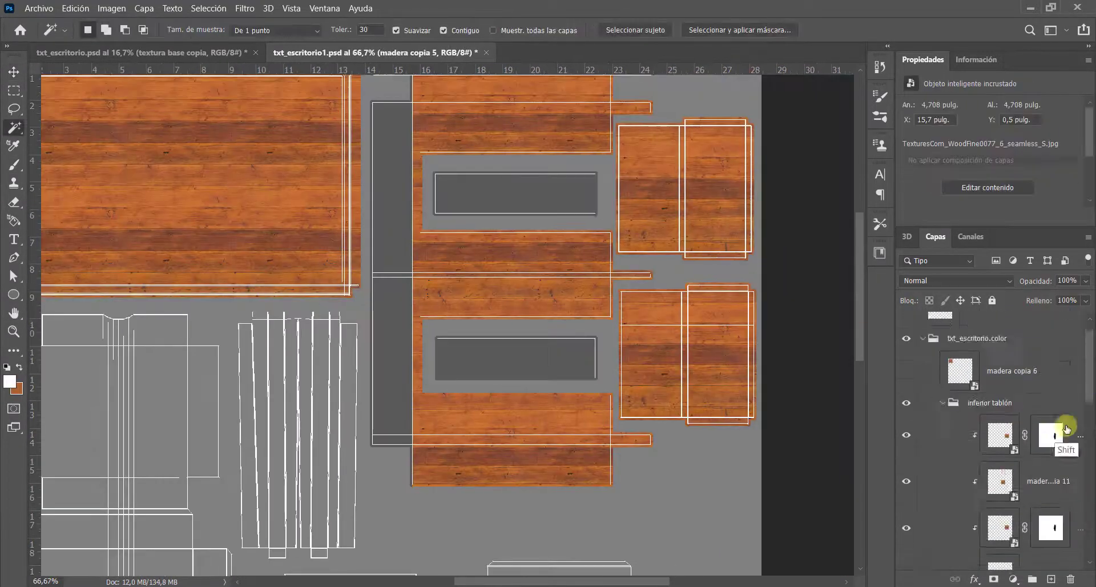
{"action": "left_click", "coordinate": [1066, 429], "text": "shift"}
Inspect the clipped wood along the edges and inner rectangles of the inferior tablón pieces.
{"action": "key", "text": "ctrl+plus"}
{"action": "key", "text": "z"}
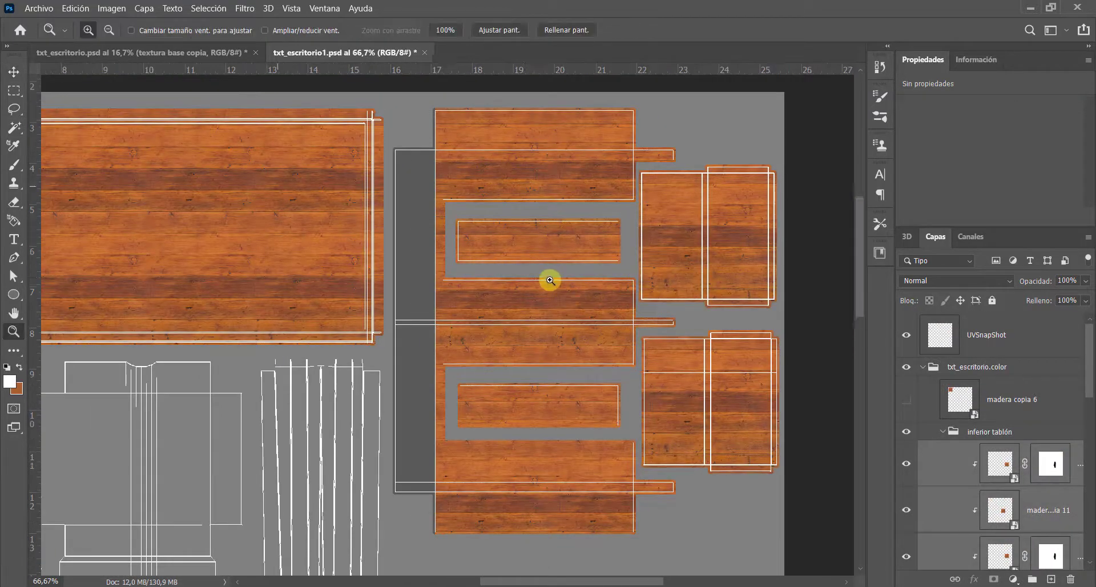
{"action": "left_click", "coordinate": [550, 280]}
{"action": "left_click_drag", "start_coordinate": [526, 257], "coordinate": [518, 342]}
{"action": "key", "text": "v"}
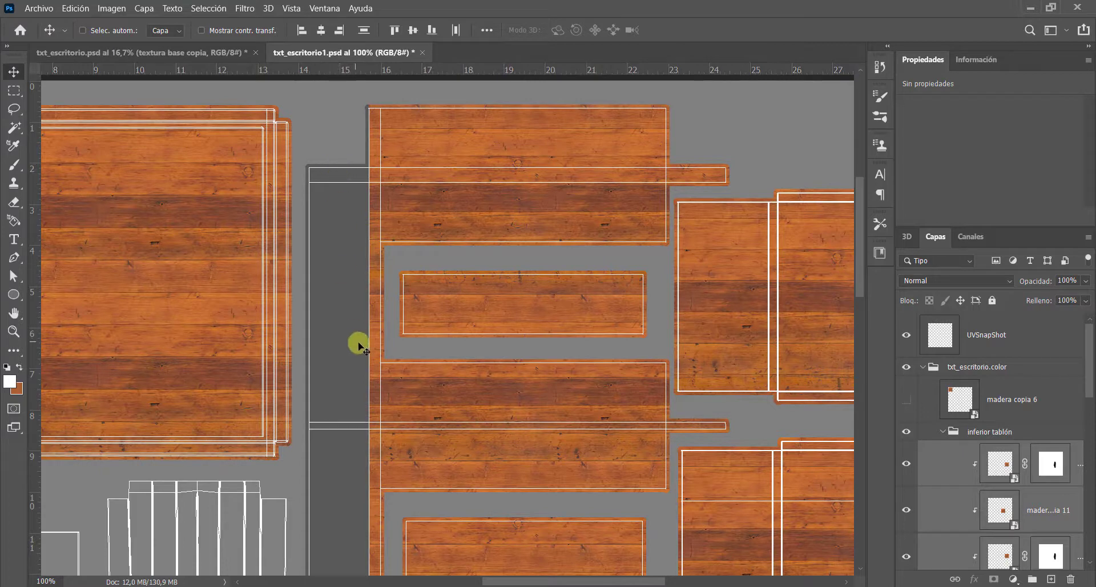
{"action": "key", "text": "z"}
{"action": "left_click", "coordinate": [529, 189]}
{"action": "left_click_drag", "start_coordinate": [528, 189], "coordinate": [558, 299]}
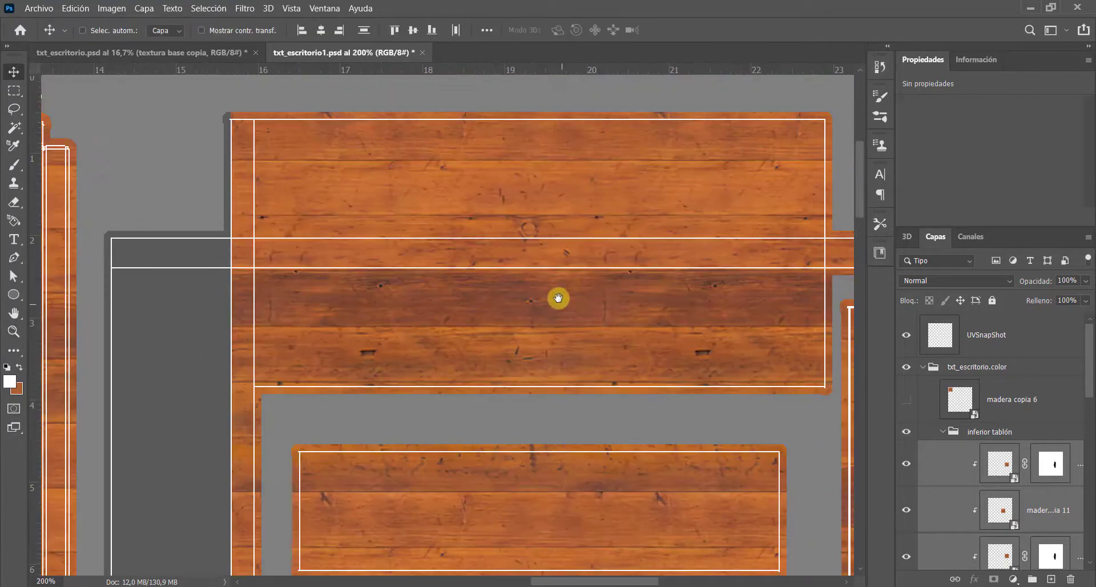
{"action": "key", "text": "v"}
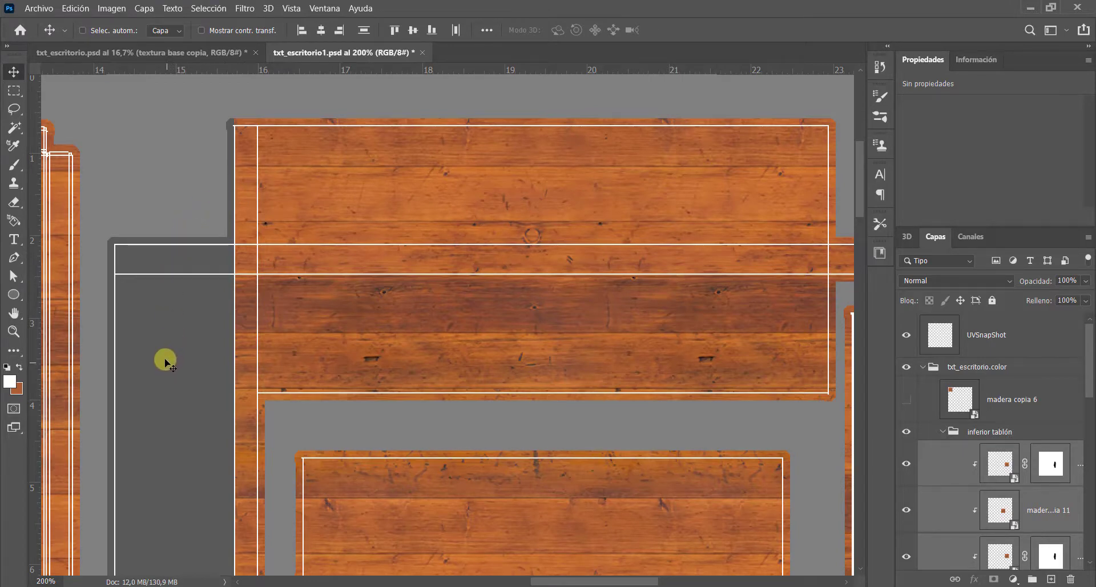
Duplicate the hidden spare wood tile, madera copia 6, and put the visible copy inside the inferior tablón group.
{"action": "left_click", "coordinate": [1000, 465]}
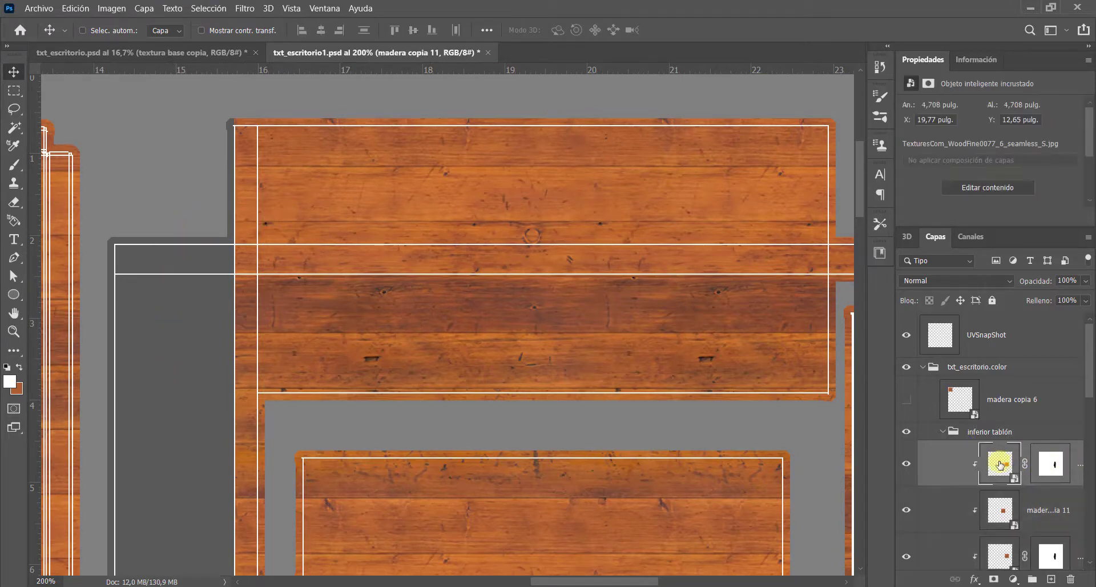
{"action": "left_click_drag", "start_coordinate": [1003, 464], "coordinate": [995, 397]}
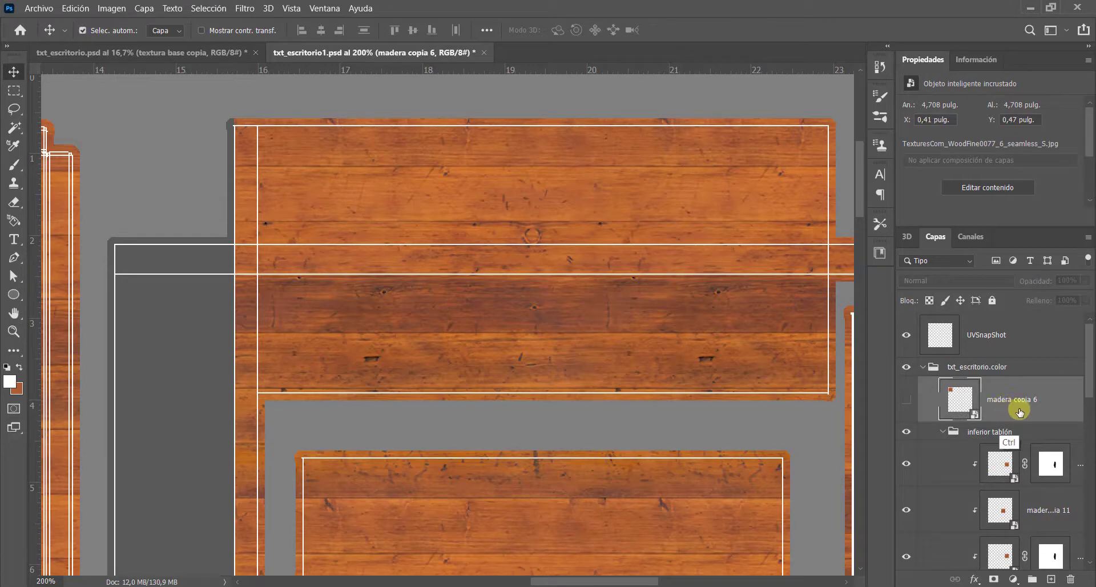
{"action": "scroll", "coordinate": [1072, 386], "scroll_direction": "down", "scroll_amount": 1}
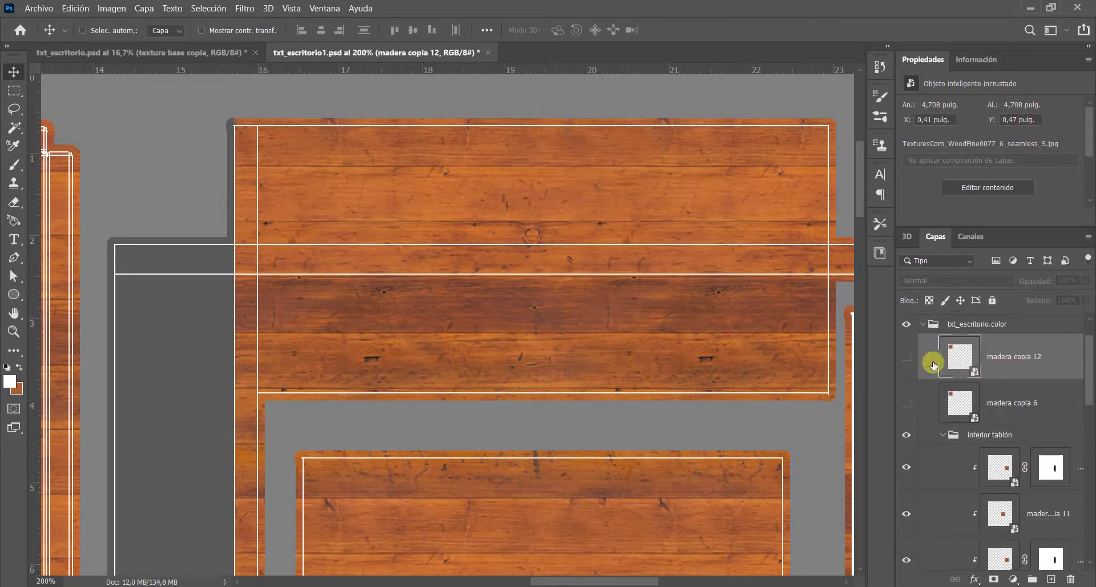
{"action": "left_click_drag", "start_coordinate": [934, 365], "coordinate": [966, 437]}
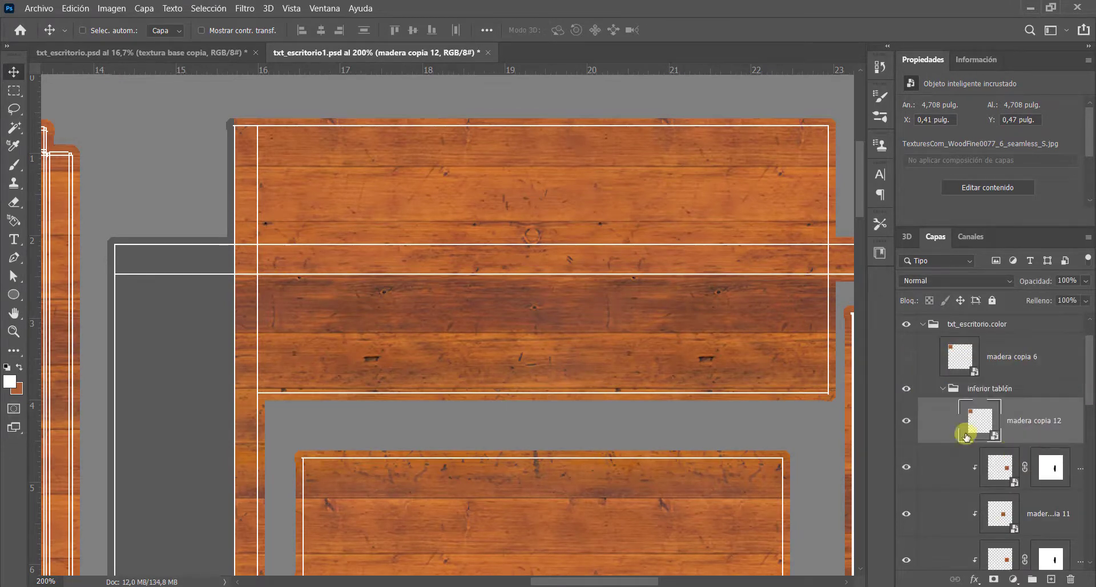
{"action": "left_click", "coordinate": [993, 391]}
{"action": "left_click", "coordinate": [1023, 421]}
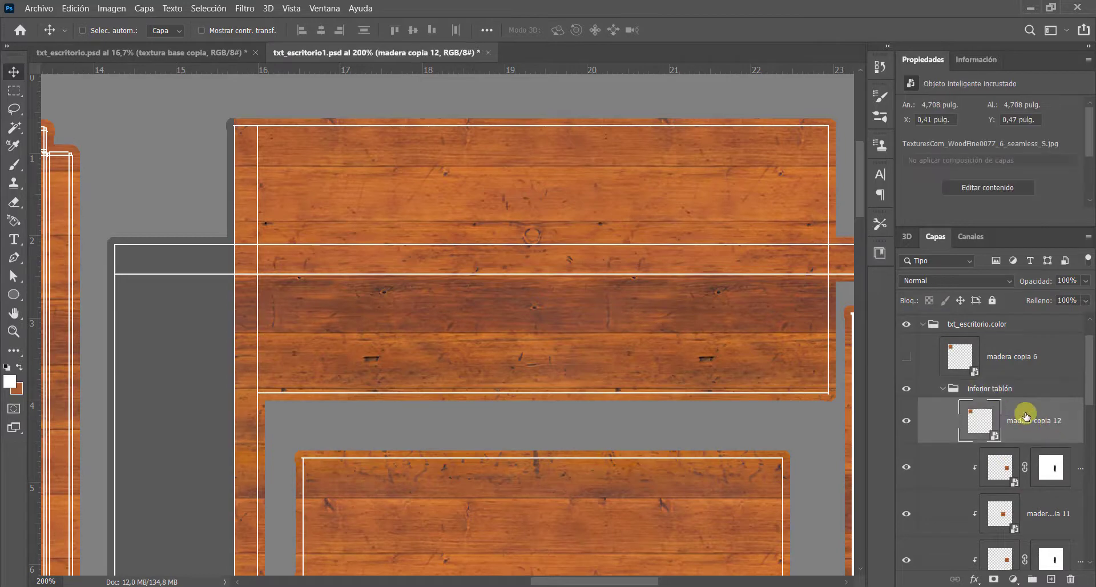
Move the copied wood tile over the underside's narrow side strip, rotating it a quarter turn so the grain runs vertically.
{"action": "key", "text": "z"}
{"action": "left_click", "coordinate": [621, 311], "text": "alt"}
{"action": "left_click", "coordinate": [622, 311], "text": "alt"}
{"action": "left_click_drag", "start_coordinate": [223, 288], "coordinate": [502, 318]}
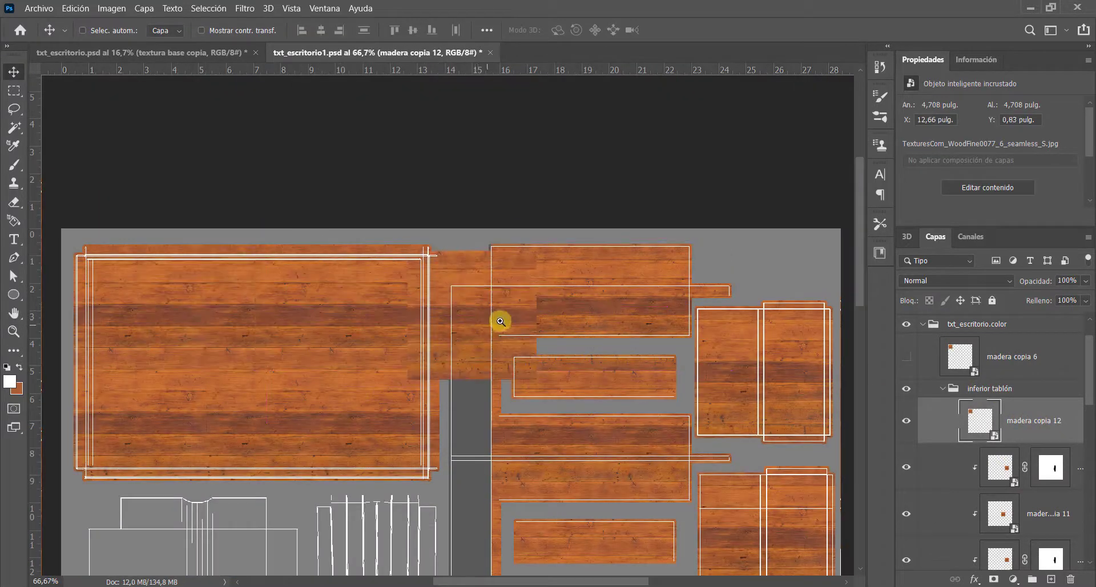
{"action": "scroll", "coordinate": [501, 318], "scroll_direction": "up", "scroll_amount": 2}
{"action": "key", "text": "ctrl+t"}
{"action": "left_click_drag", "start_coordinate": [638, 218], "coordinate": [372, 203]}
{"action": "key", "text": "Return"}
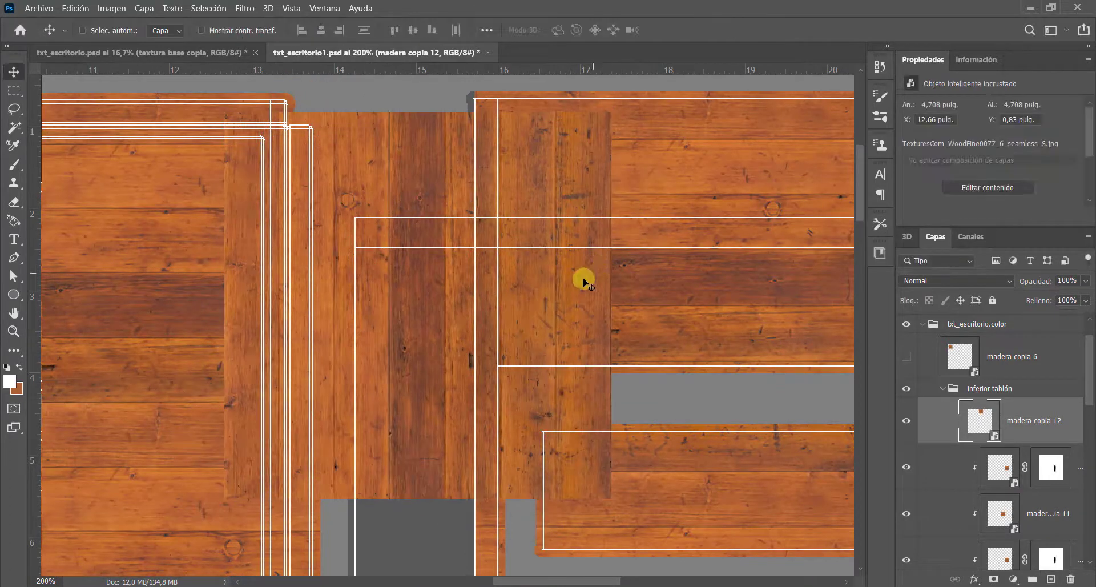
{"action": "left_click_drag", "start_coordinate": [582, 277], "coordinate": [466, 380]}
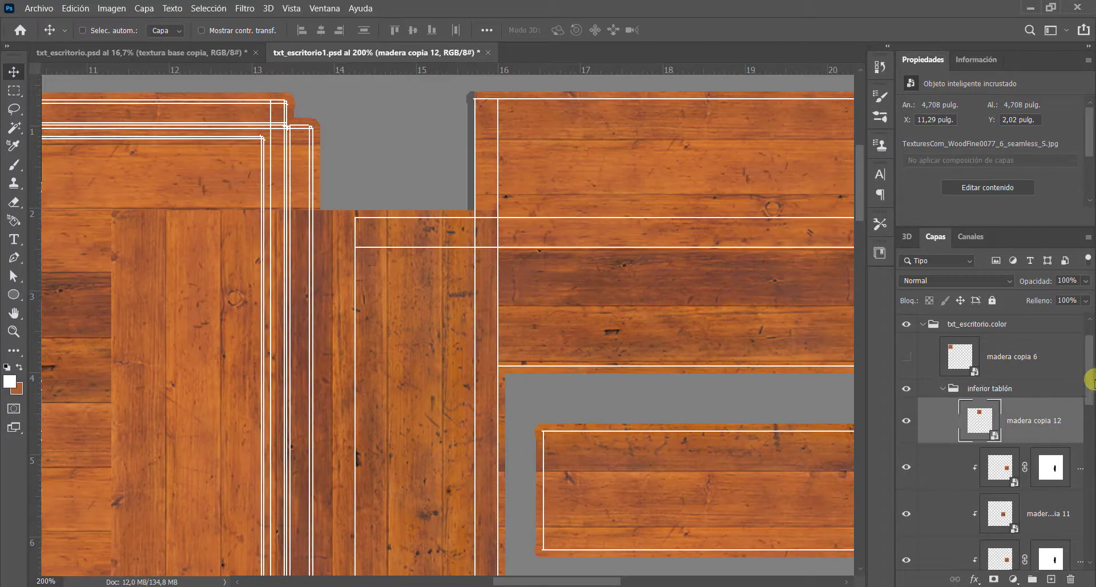
Clip the rotated tile directly above the Capa 1 mask shape and nudge it to X 11.41, Y 2 inches.
{"action": "left_click_drag", "start_coordinate": [1039, 420], "coordinate": [1050, 516]}
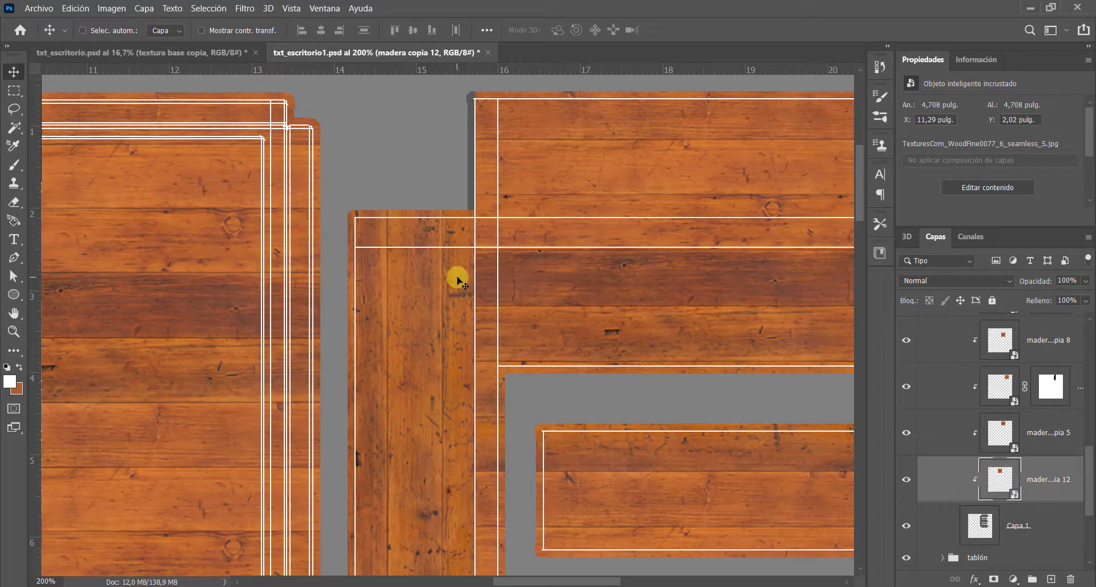
{"action": "key", "text": "shift+Right"}
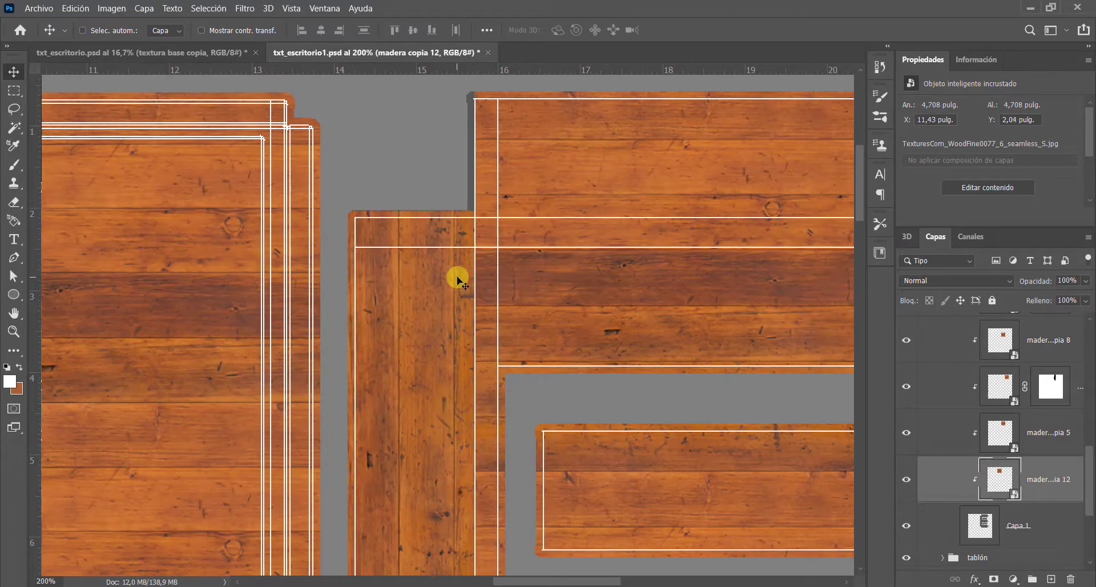
{"action": "key", "text": "shift+Up"}
{"action": "key", "text": "Down"}
{"action": "key", "text": "Down"}
{"action": "key", "text": "Down"}
{"action": "key", "text": "Down"}
{"action": "key", "text": "Down"}
{"action": "key", "text": "Down"}
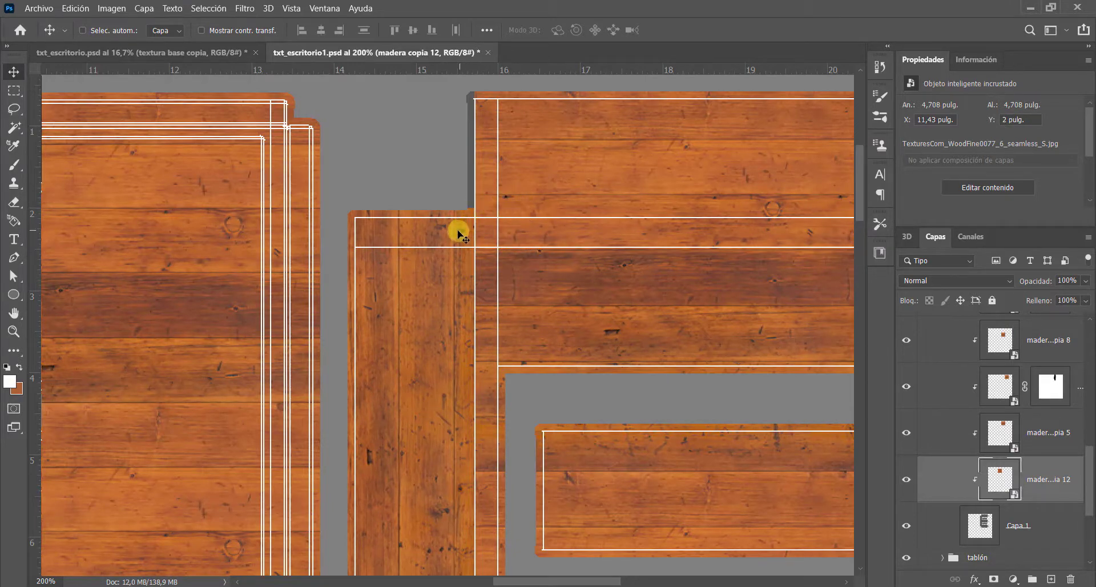
{"action": "key", "text": "Left"}
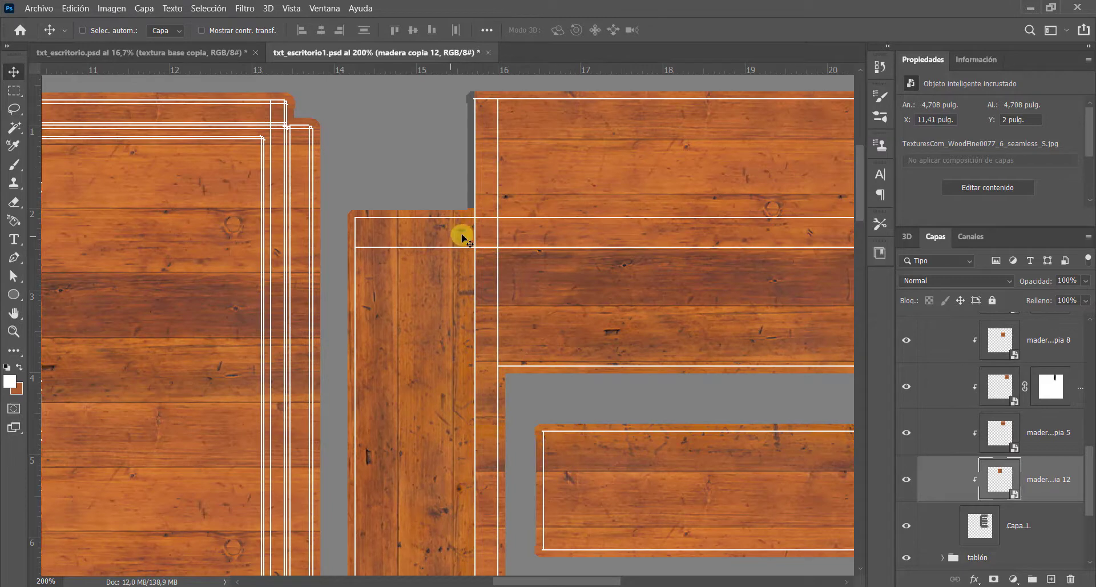
Duplicate the rotated tile downward along the rest of the side strip, with layer masks blending the overlaps.
{"action": "scroll", "coordinate": [485, 297], "scroll_direction": "down", "scroll_amount": 3}
{"action": "scroll", "coordinate": [503, 417], "scroll_direction": "up", "scroll_amount": 2}
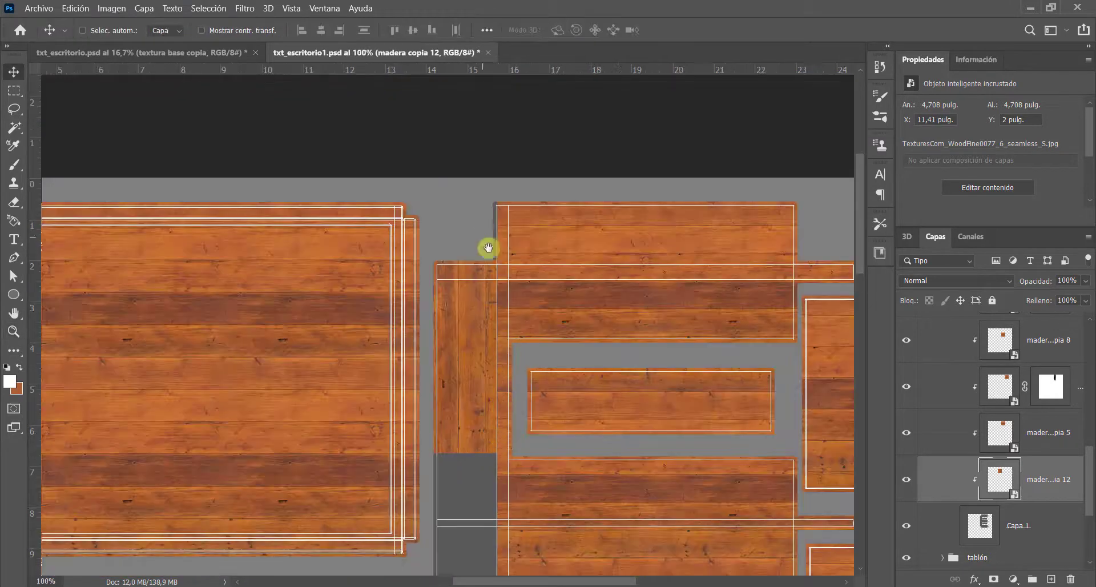
{"action": "scroll", "coordinate": [577, 225], "scroll_direction": "down", "scroll_amount": 5}
{"action": "left_click_drag", "start_coordinate": [497, 182], "coordinate": [467, 498]}
{"action": "key", "text": "z"}
{"action": "left_click", "coordinate": [666, 268], "text": "alt"}
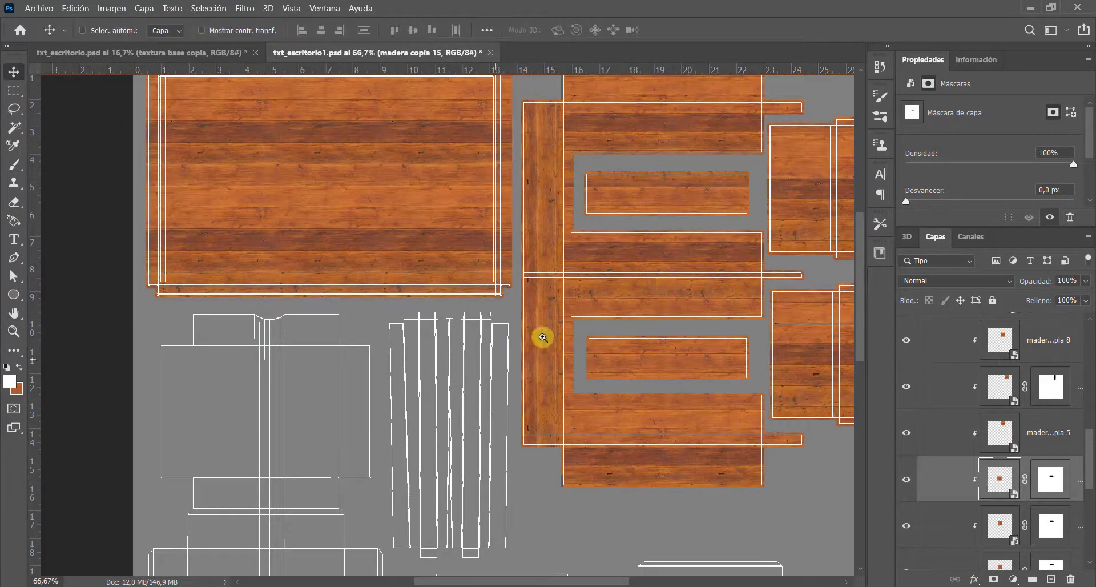
Build a cajón 1 group with the first drawer's mask shape and place wood tiles over the drawer's upper piece.
{"action": "left_click", "coordinate": [570, 240], "text": "alt"}
{"action": "left_click", "coordinate": [464, 347]}
{"action": "left_click", "coordinate": [450, 357], "text": "alt"}
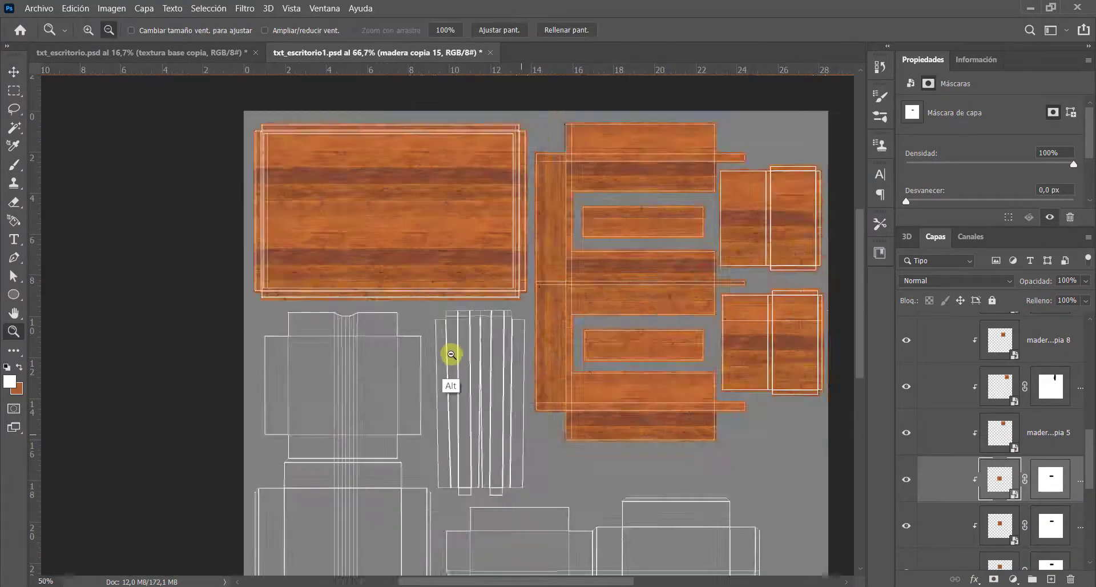
{"action": "left_click", "coordinate": [384, 327], "text": "alt"}
{"action": "left_click", "coordinate": [362, 321]}
{"action": "key", "text": "v"}
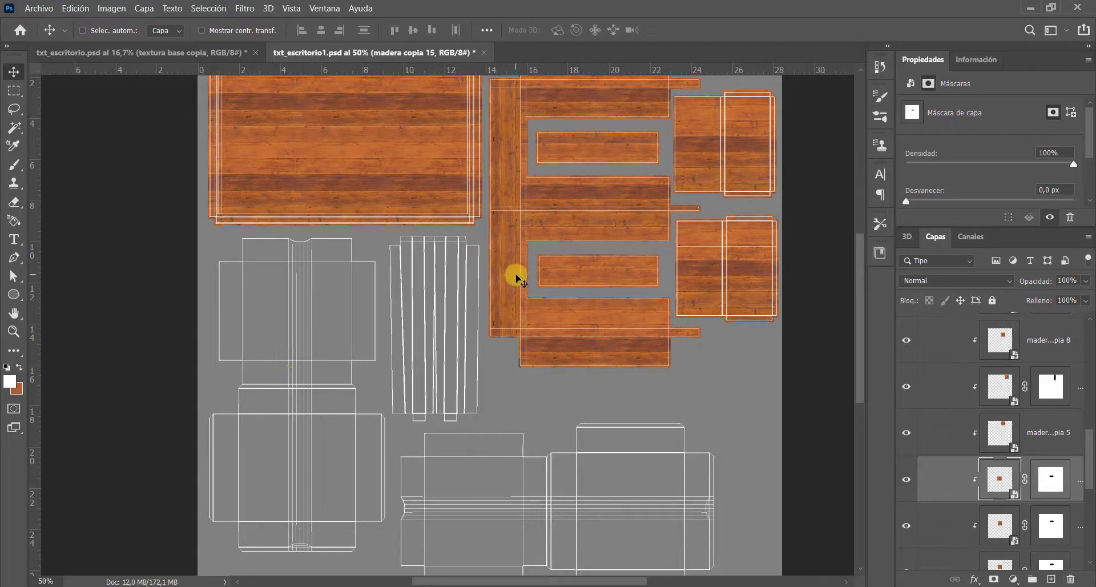
{"action": "left_click_drag", "start_coordinate": [1090, 457], "coordinate": [1084, 416]}
{"action": "key", "text": "ctrl+plus"}
{"action": "key", "text": "ctrl+plus"}
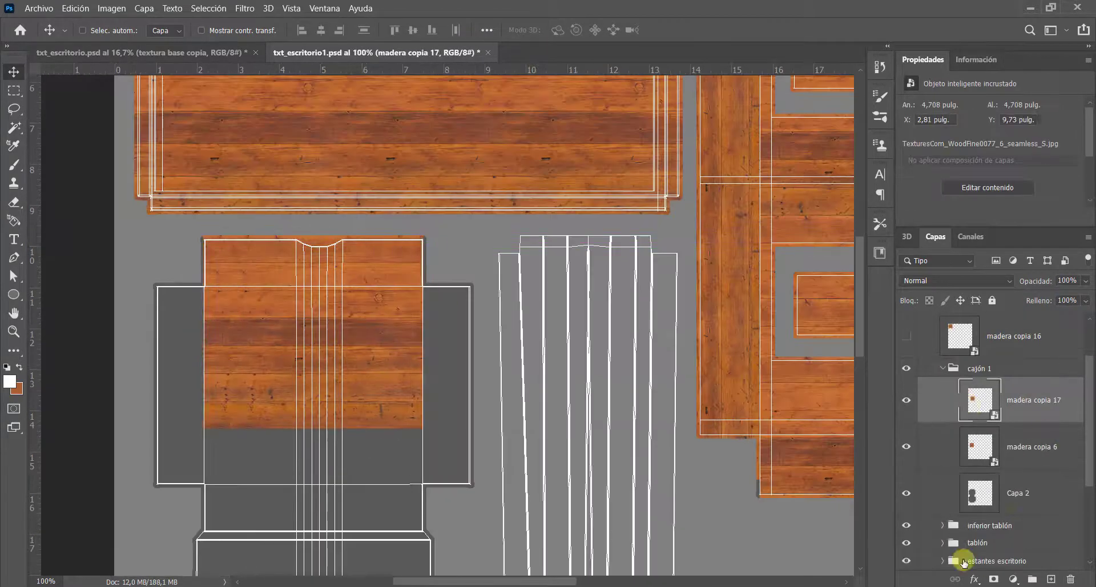
Cover the rest of the cajón 1 pieces with duplicated wood tiles and check them with the UV snapshot temporarily hidden.
{"action": "key", "text": "ctrl+j"}
{"action": "left_click_drag", "start_coordinate": [426, 369], "coordinate": [277, 400]}
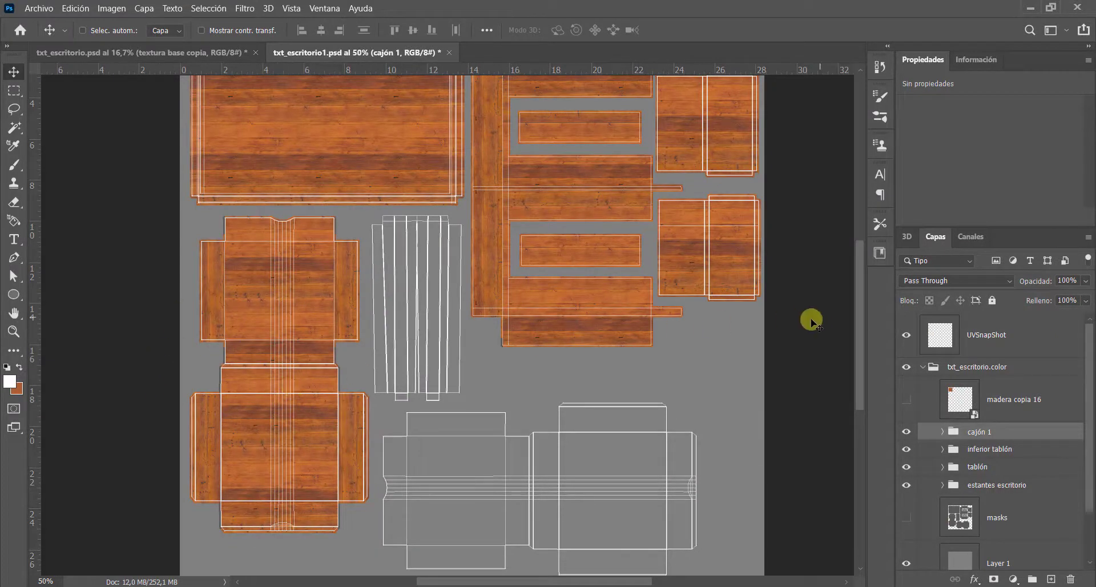
{"action": "left_click", "coordinate": [906, 335]}
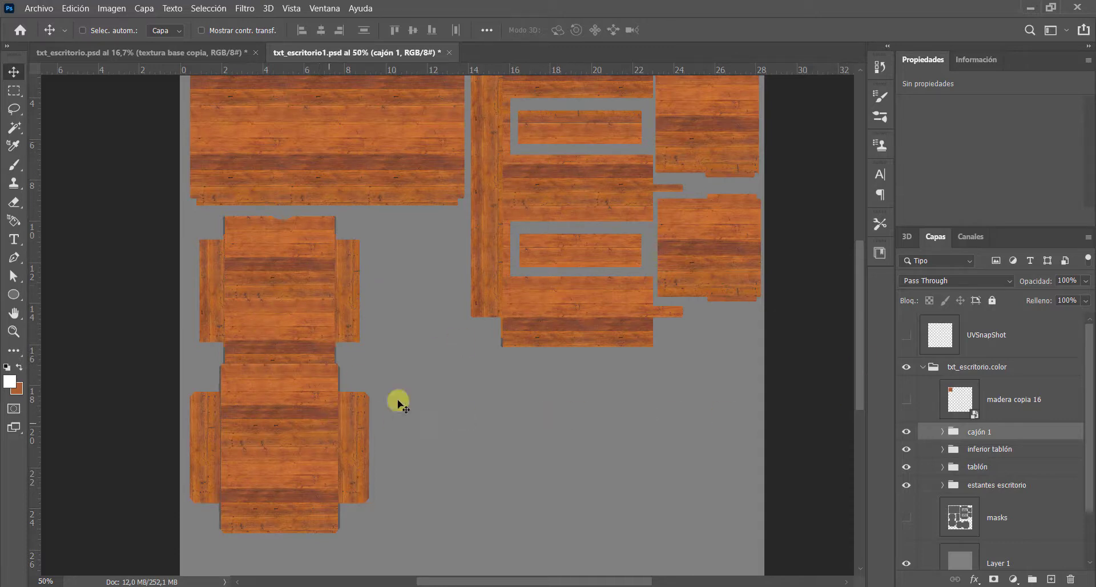
{"action": "left_click", "coordinate": [907, 335]}
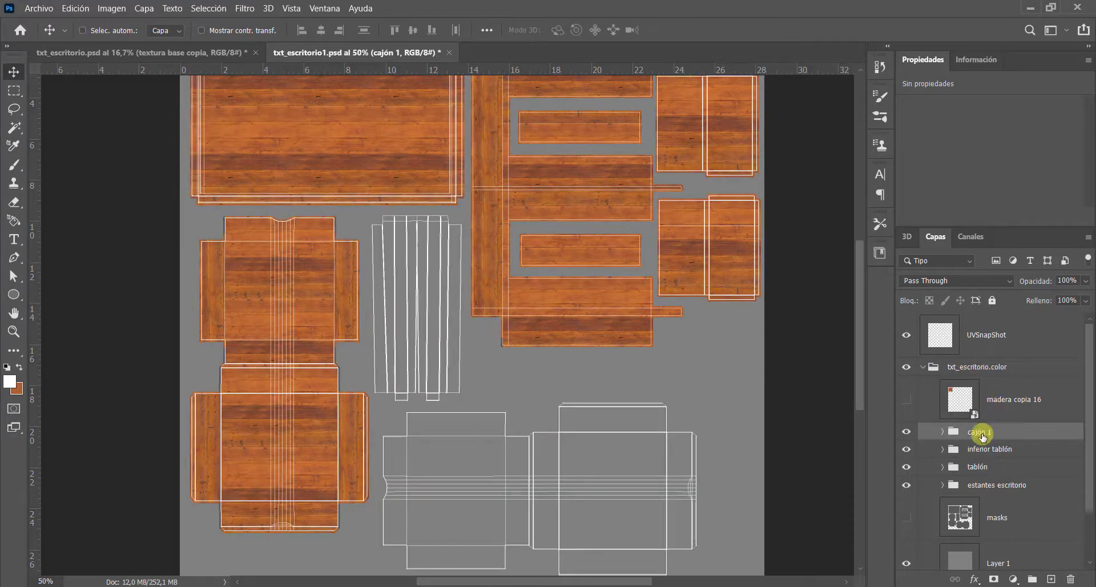
Duplicate the cajón 1 group as cajón 2 and move it toward the second drawer's UV pieces.
{"action": "key", "text": "ctrl+j"}
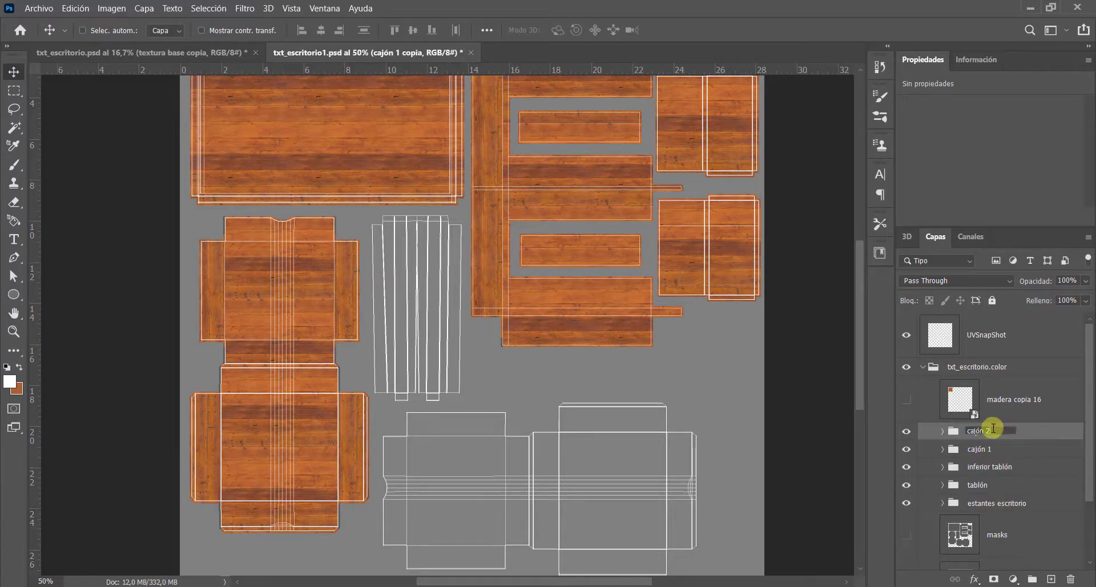
{"action": "key", "text": "Return"}
{"action": "left_click_drag", "start_coordinate": [333, 349], "coordinate": [614, 428]}
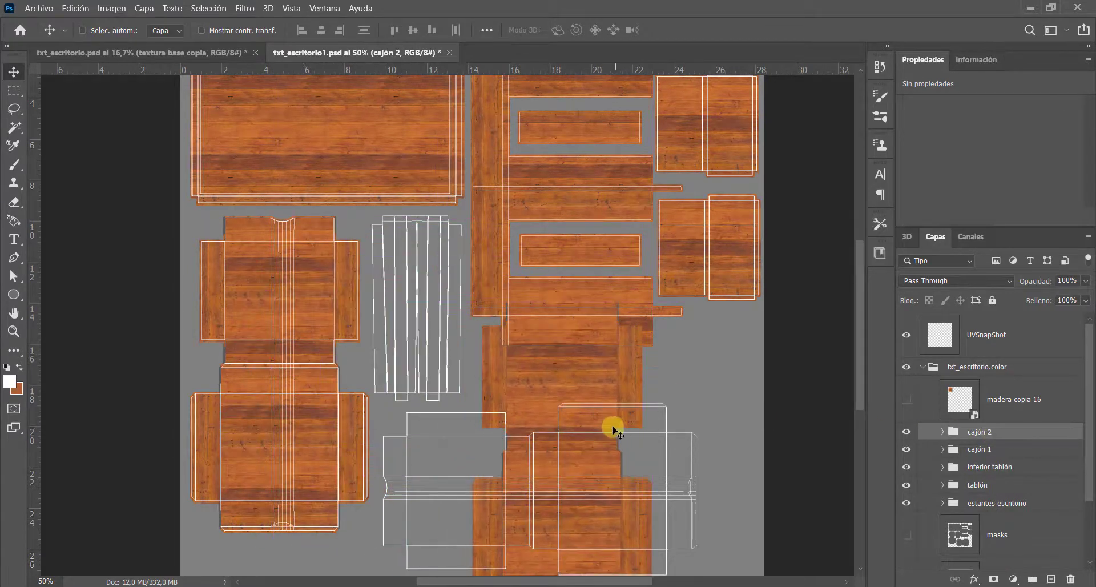
Rotate the cajón 2 group a quarter turn and place it over the second drawer's UV outlines.
{"action": "key", "text": "ctrl+t"}
{"action": "left_click_drag", "start_coordinate": [681, 307], "coordinate": [426, 350]}
{"action": "left_click_drag", "start_coordinate": [524, 396], "coordinate": [547, 453]}
{"action": "key", "text": "Return"}
Nudge the cajón 2 group sideways and slightly down to align its wood with the second drawer's UV outlines.
{"action": "key", "text": "z"}
{"action": "left_click", "coordinate": [521, 449]}
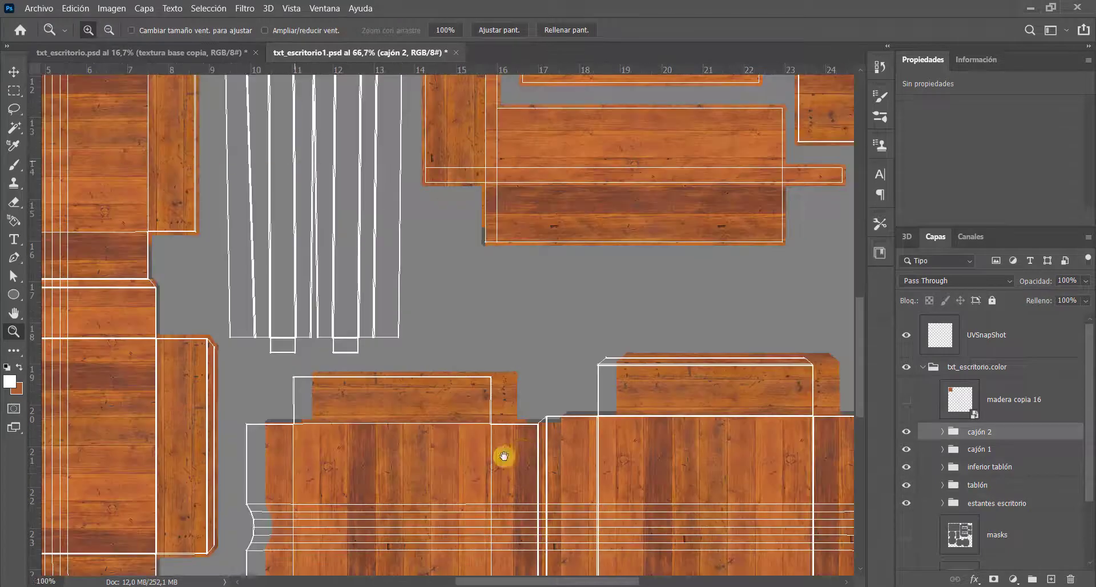
{"action": "key", "text": "v"}
{"action": "key", "text": "shift+Left"}
{"action": "key", "text": "shift+Left"}
{"action": "key", "text": "shift+Left"}
{"action": "key", "text": "shift+Left"}
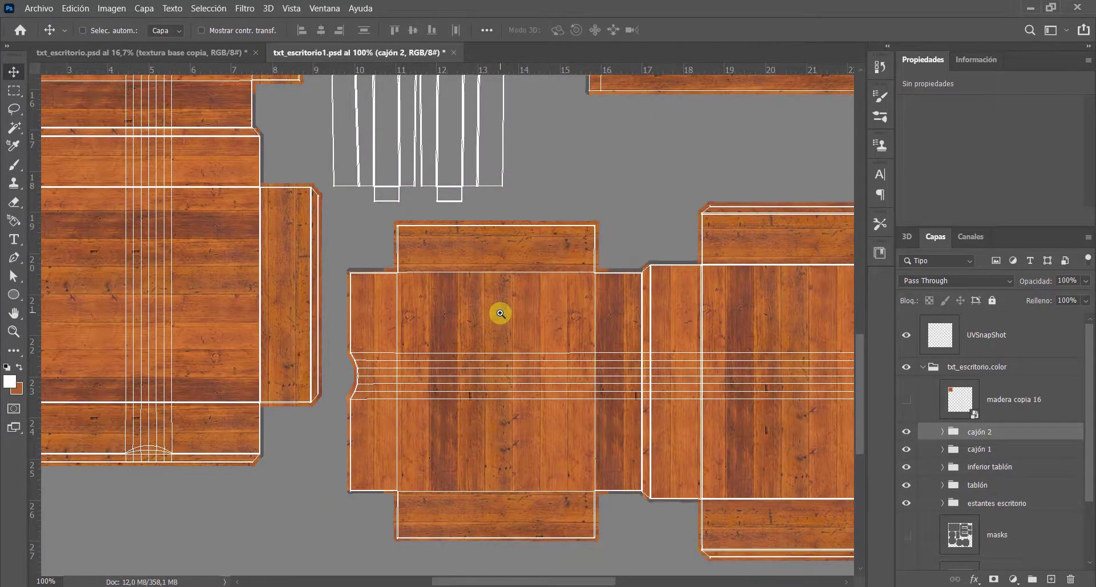
{"action": "key", "text": "Down"}
{"action": "key", "text": "Down"}
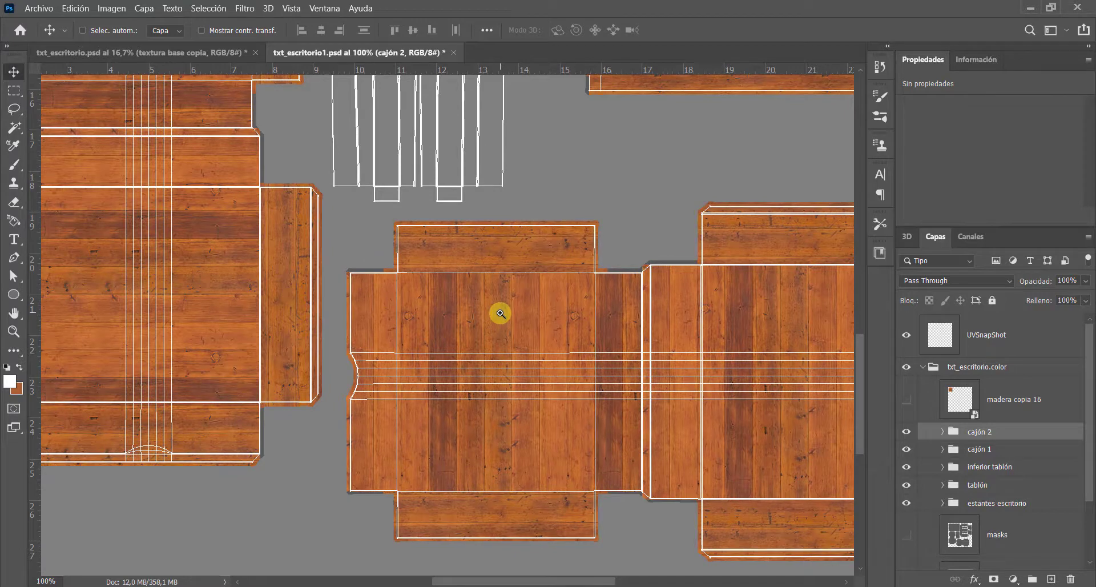
Examine the cajón 2 alignment and the whole UV layout for pieces still without wood.
{"action": "left_click_drag", "start_coordinate": [648, 321], "coordinate": [419, 291]}
{"action": "key", "text": "z"}
{"action": "left_click", "coordinate": [531, 295], "text": "alt"}
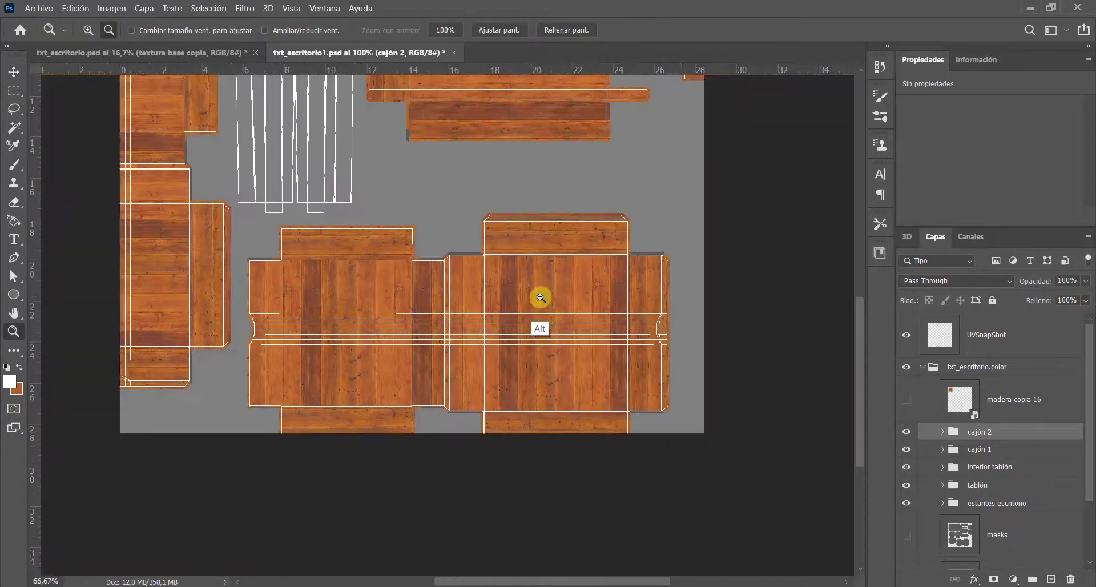
{"action": "left_click", "coordinate": [516, 281], "text": "alt"}
{"action": "left_click_drag", "start_coordinate": [516, 281], "coordinate": [558, 396]}
{"action": "key", "text": "v"}
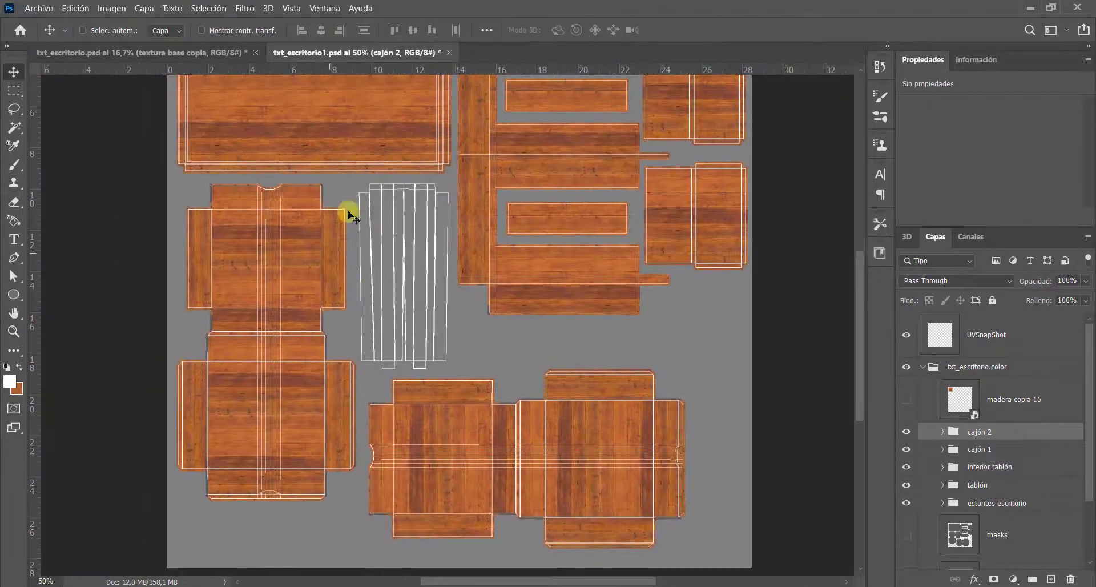
{"action": "left_click_drag", "start_coordinate": [445, 263], "coordinate": [430, 349]}
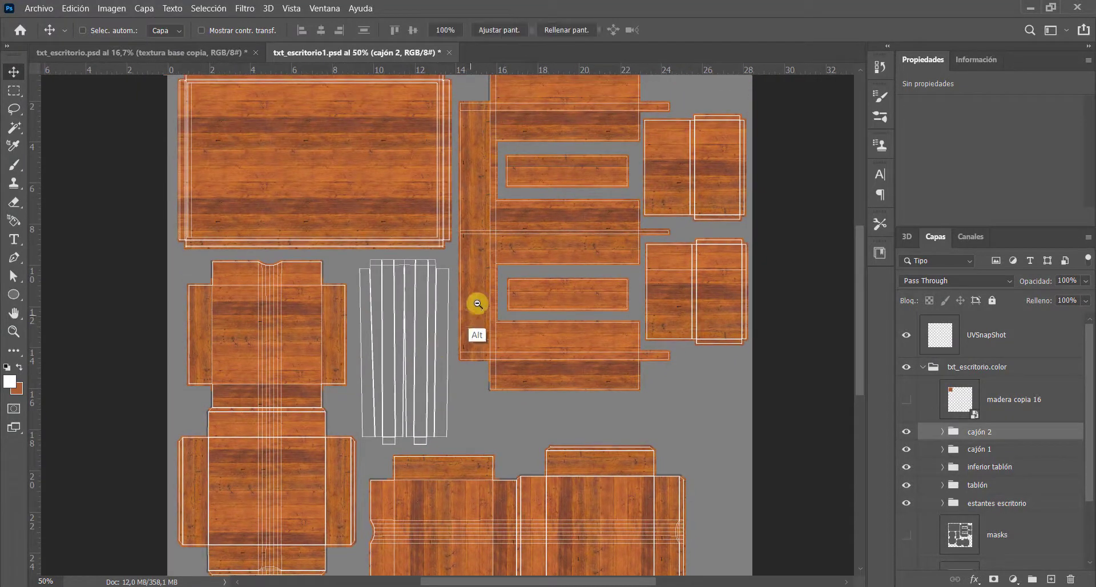
{"action": "left_click", "coordinate": [431, 277], "text": "alt"}
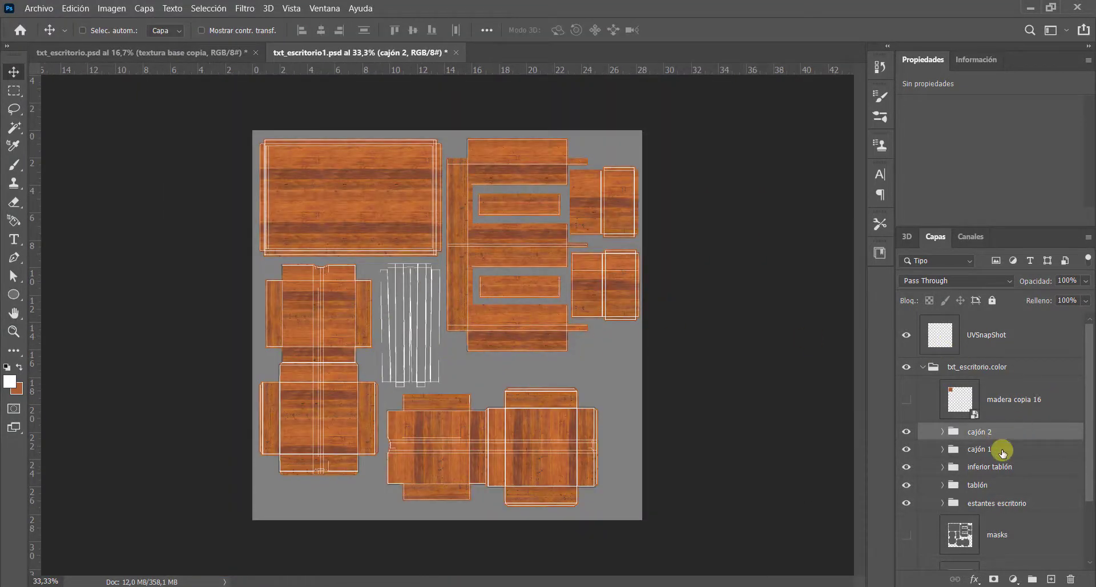
Copy the legs' shape from the masks layer into its own layer and group it as patas.
{"action": "left_click", "coordinate": [998, 531]}
{"action": "key", "text": "ctrl+j"}
{"action": "key", "text": "ctrl+g"}
{"action": "double_click", "coordinate": [979, 377]}
{"action": "type", "text": "patas"}
{"action": "key", "text": "Return"}
Show the spare wood tile in the patas group, rotate it over the legs, and duplicate it downward to cover them.
{"action": "left_click", "coordinate": [907, 409]}
{"action": "key", "text": "ctrl+t"}
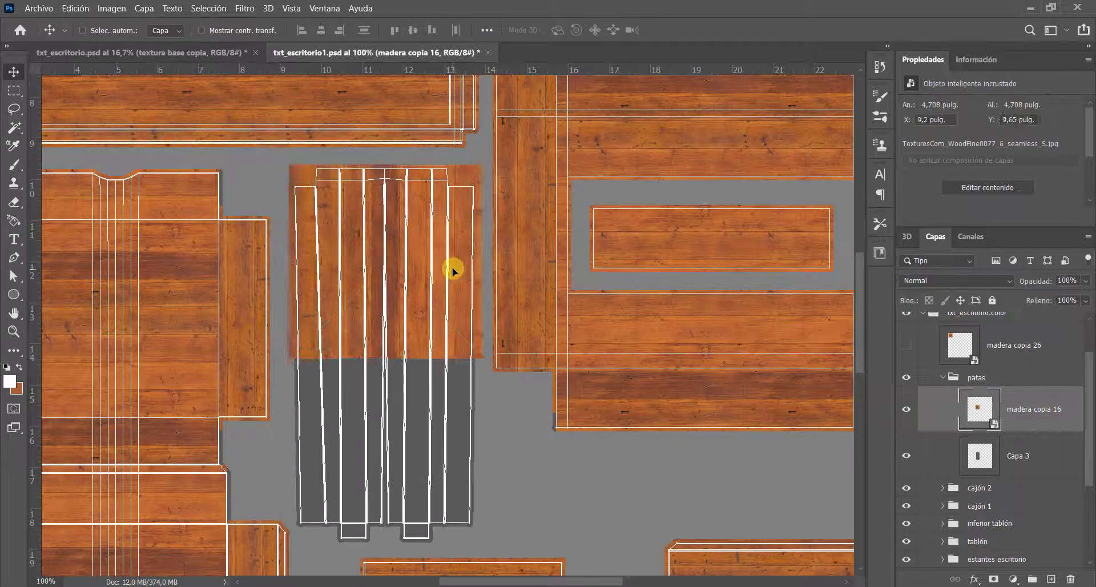
{"action": "left_click_drag", "start_coordinate": [453, 271], "coordinate": [452, 446]}
Mask the overlapping seam between the leg tiles and clip both tiles to the legs' mask shape.
{"action": "left_click", "coordinate": [994, 579]}
{"action": "key", "text": "b"}
{"action": "left_click", "coordinate": [1045, 498], "text": "shift"}
{"action": "key", "text": "ctrl+alt+g"}
Collapse the patas group and hide the UV snapshot to check the wood across the full texture.
{"action": "key", "text": "ctrl+0"}
{"action": "left_click", "coordinate": [943, 378]}
{"action": "left_click", "coordinate": [906, 335]}
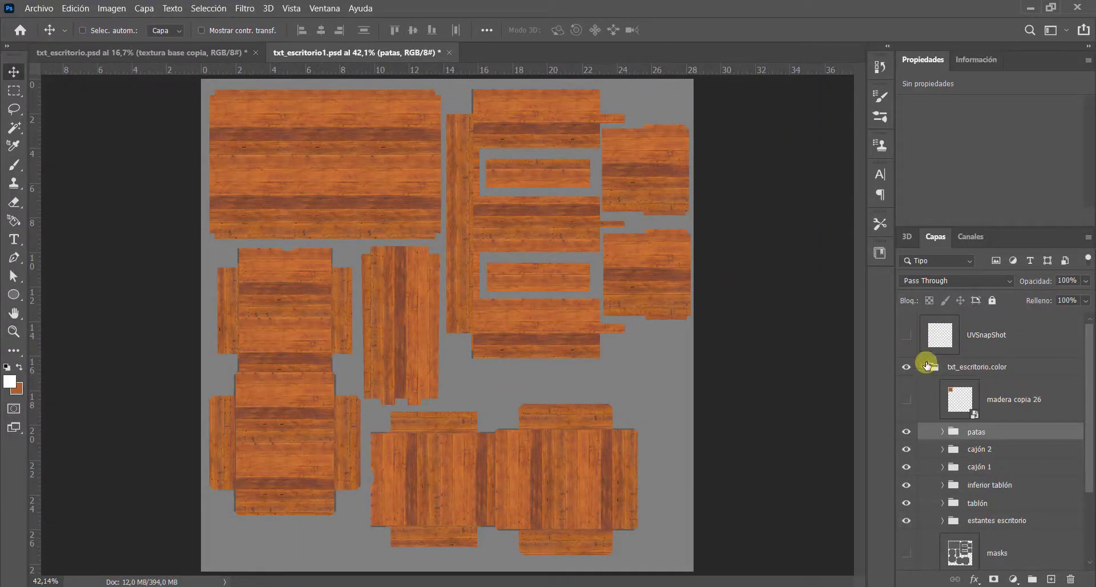
Show the UV snapshot over the wood texture again and save the PSD.
{"action": "left_click", "coordinate": [907, 337]}
{"action": "key", "text": "ctrl"}
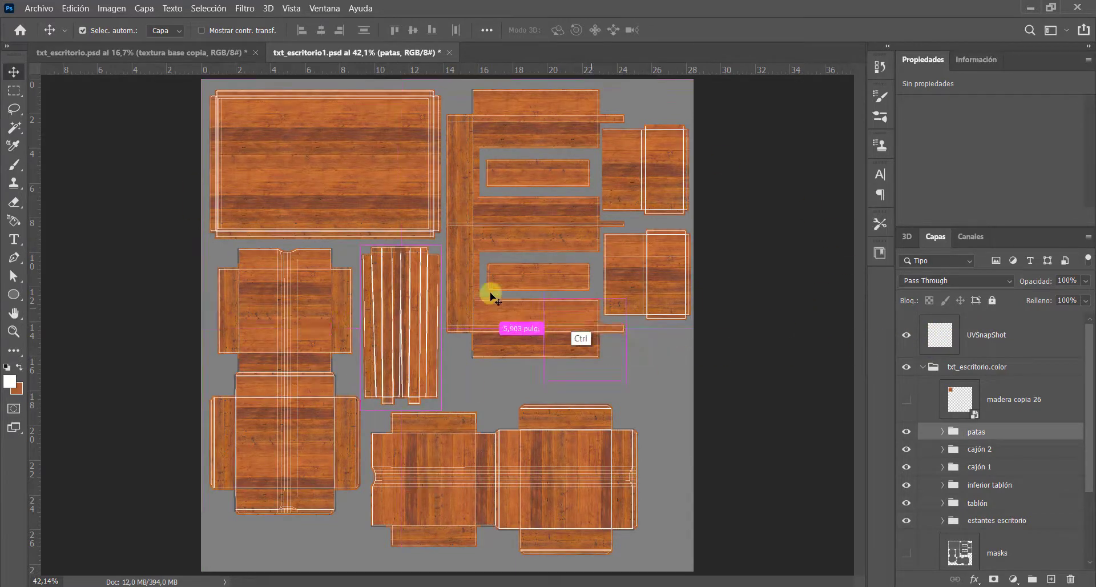
{"action": "key", "text": "ctrl+s"}
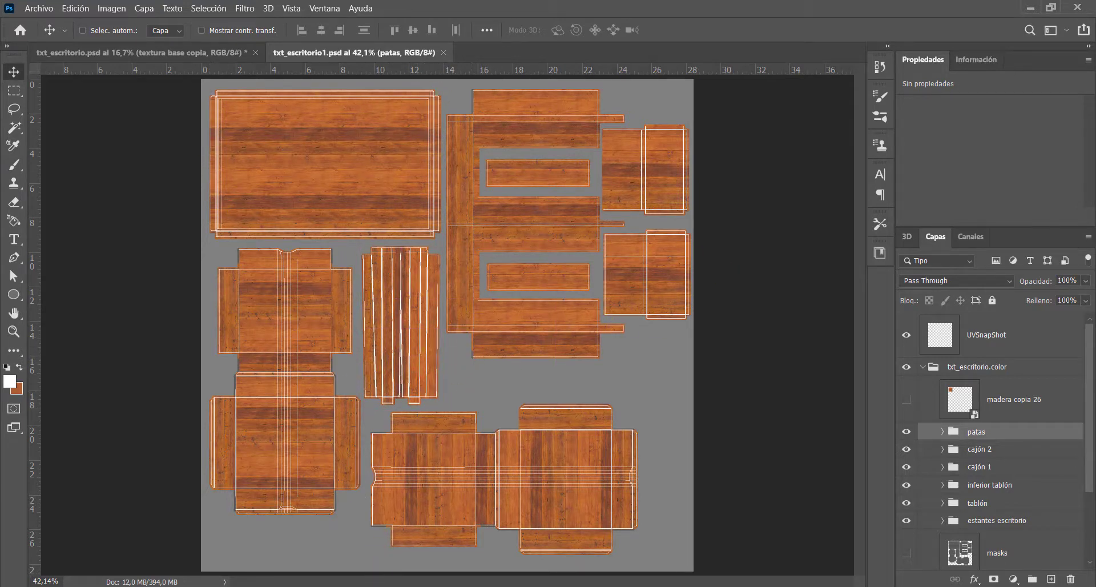
Switch to Maya, update the PSD texture nodes, and check the wood on the desk's legs and sides.
{"action": "left_click", "coordinate": [432, 566]}
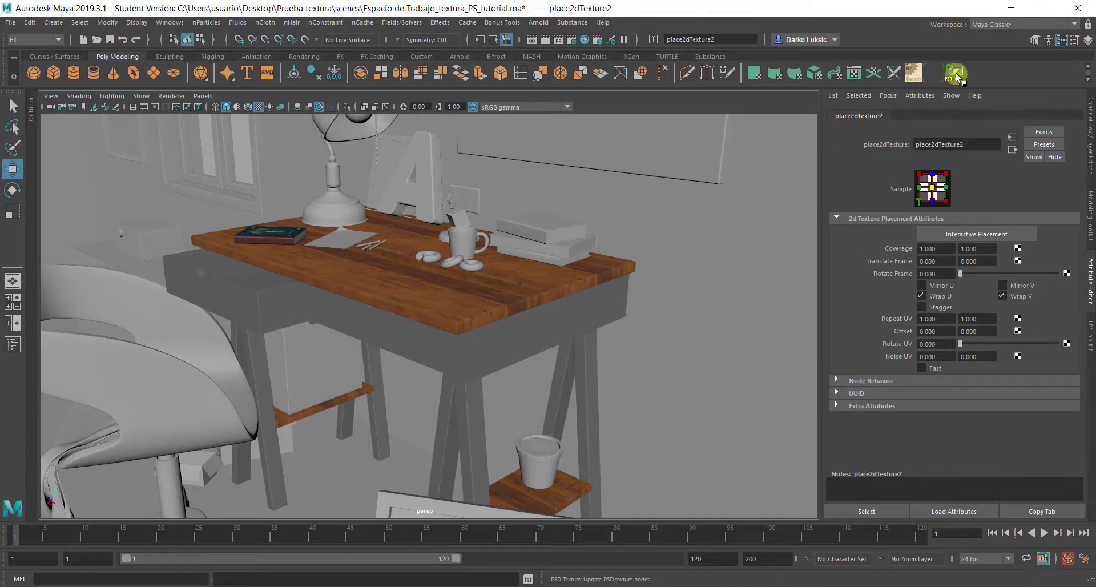
{"action": "left_click_drag", "start_coordinate": [957, 75], "coordinate": [502, 190]}
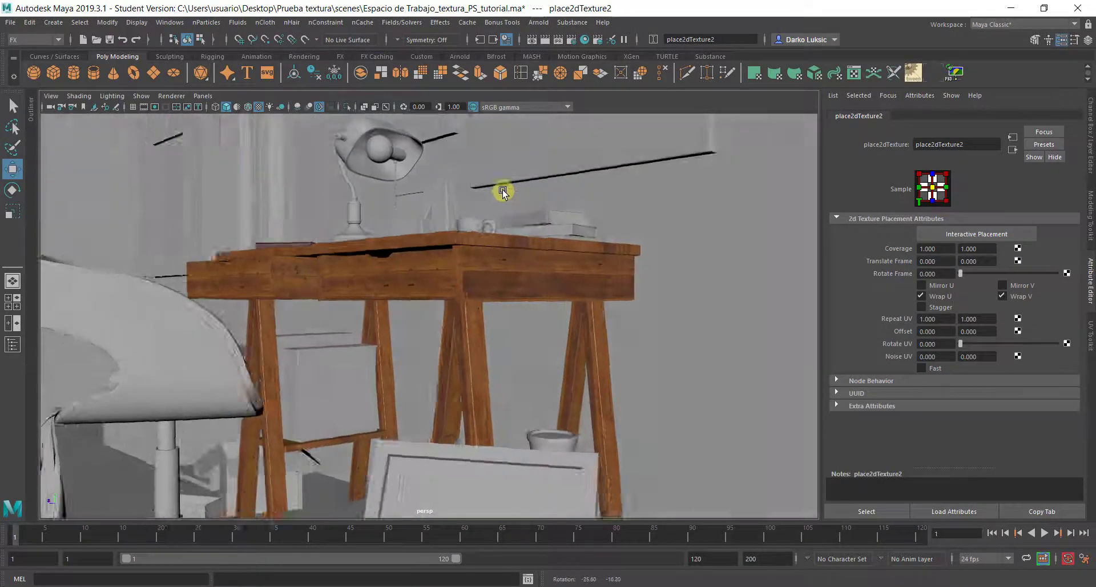
Return to Photoshop, show the UVSnapShot layer over the tabletop, and lower its opacity to 18%.
{"action": "key", "text": "alt+Tab"}
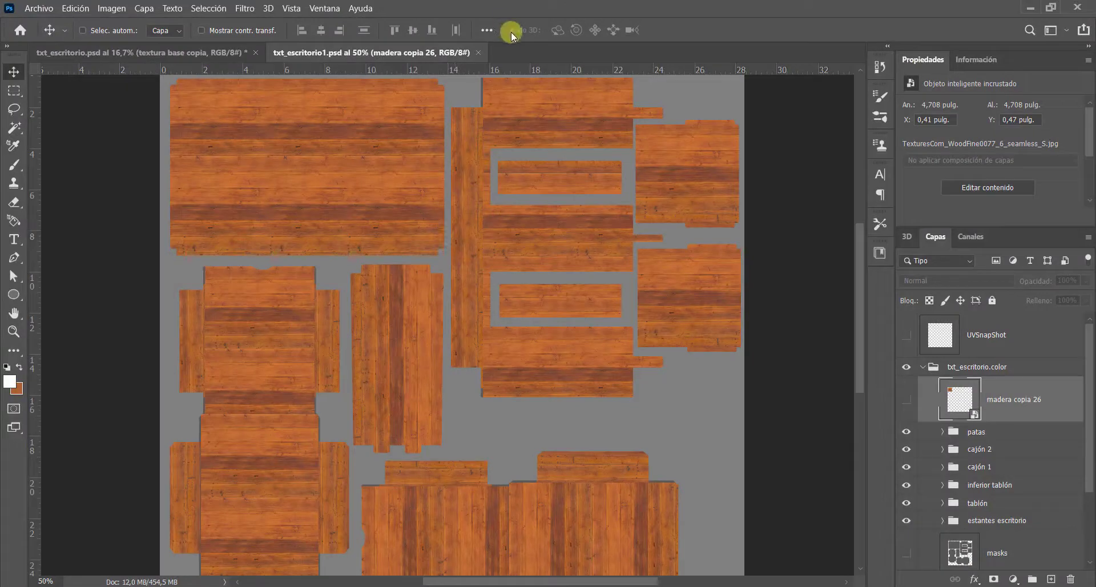
{"action": "key", "text": "z"}
{"action": "left_click", "coordinate": [430, 240]}
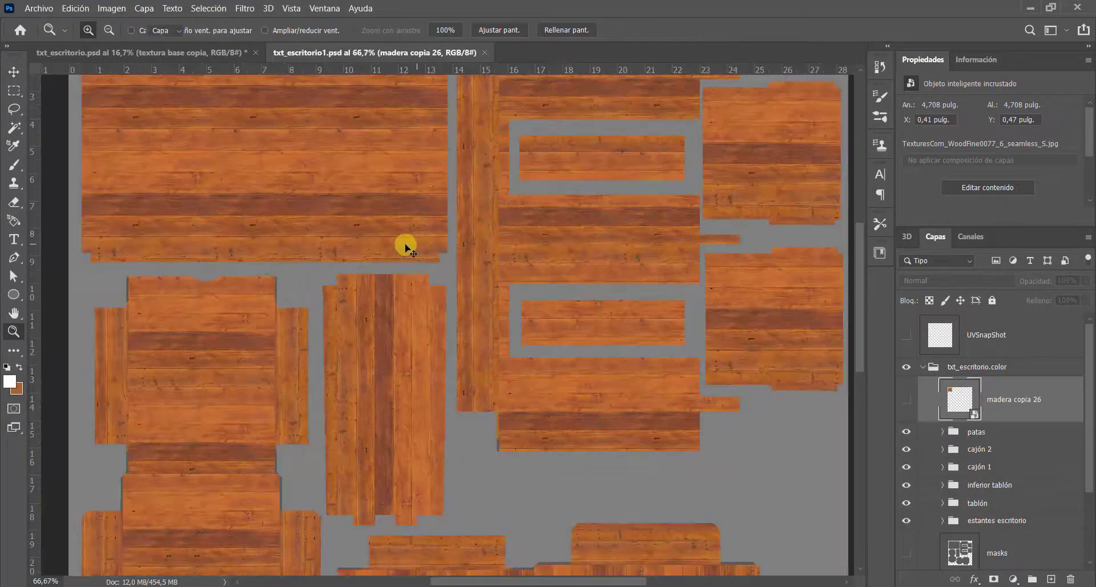
{"action": "left_click_drag", "start_coordinate": [404, 244], "coordinate": [489, 371]}
{"action": "left_click", "coordinate": [407, 292]}
{"action": "key", "text": "v"}
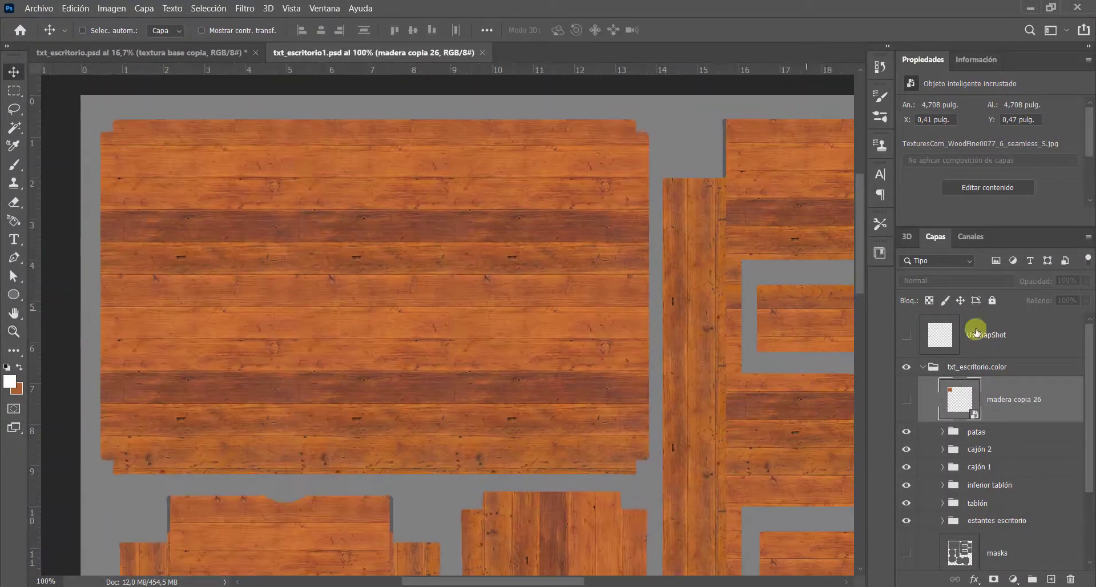
{"action": "left_click", "coordinate": [905, 335]}
{"action": "left_click", "coordinate": [982, 339]}
{"action": "left_click", "coordinate": [1084, 280]}
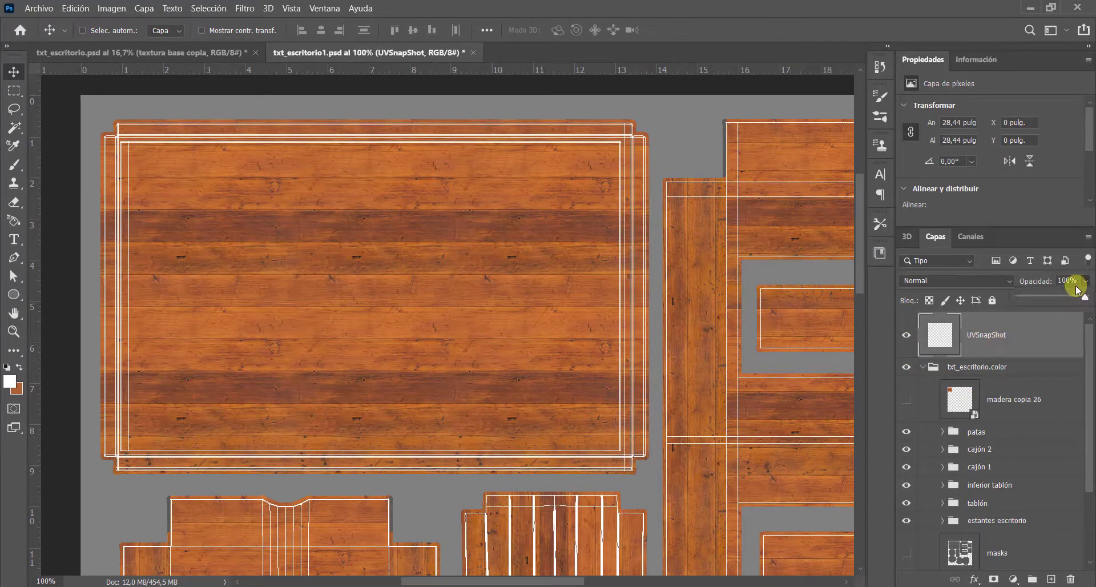
{"action": "left_click_drag", "start_coordinate": [1030, 296], "coordinate": [1031, 301]}
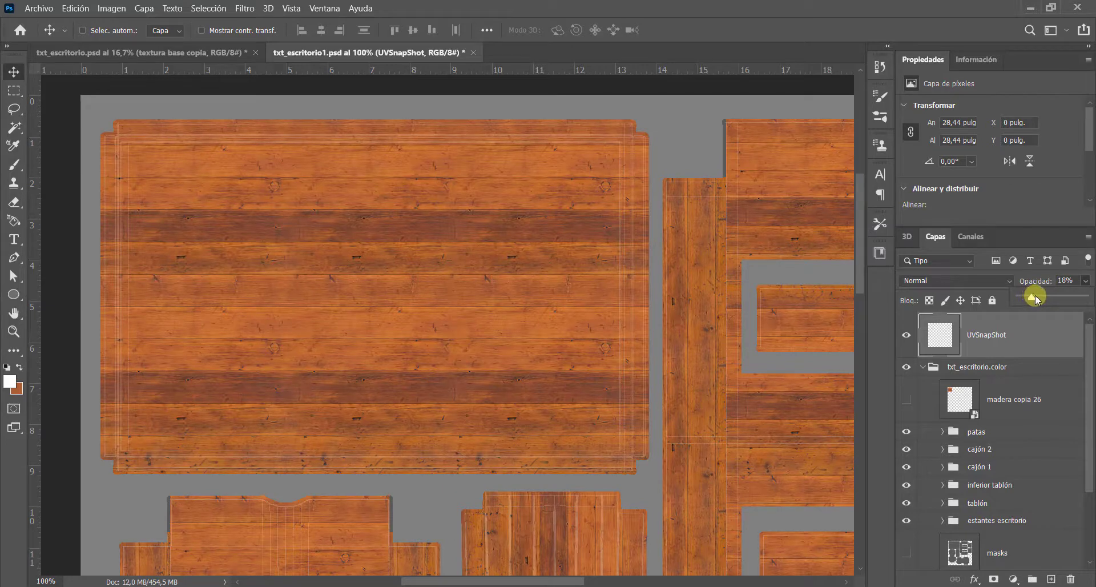
Create a new layer group named desgaste above the patas group.
{"action": "left_click", "coordinate": [1017, 400]}
{"action": "left_click", "coordinate": [992, 434]}
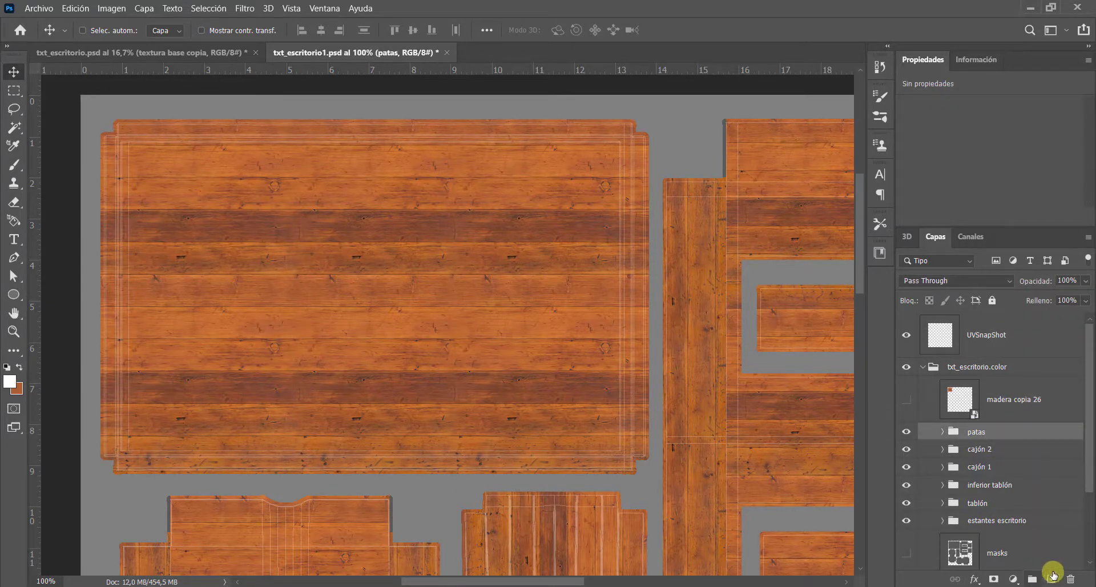
{"action": "left_click", "coordinate": [1033, 580]}
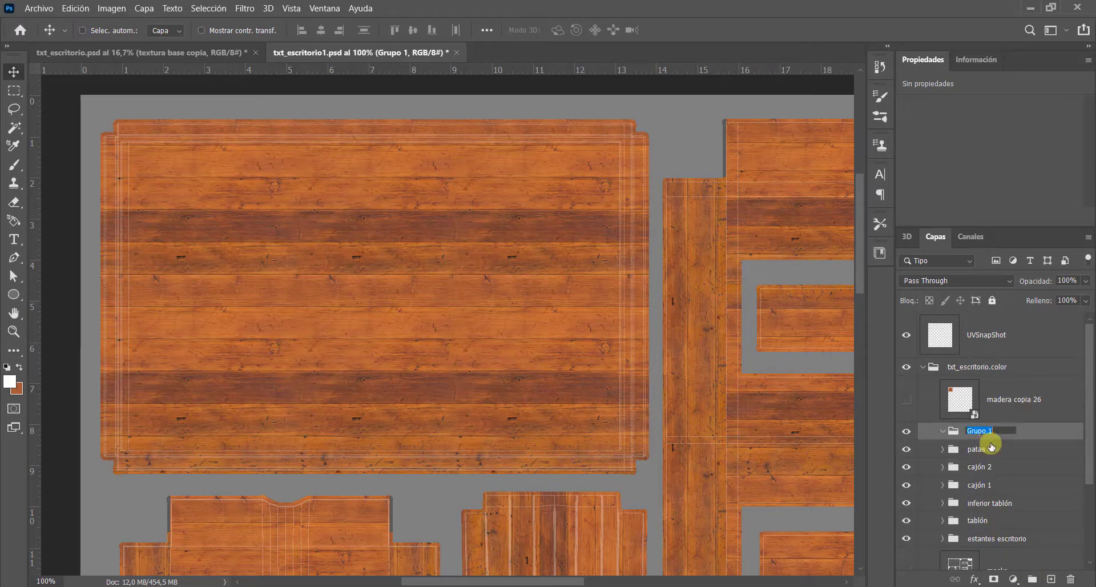
{"action": "type", "text": "desgaste"}
{"action": "key", "text": "Return"}
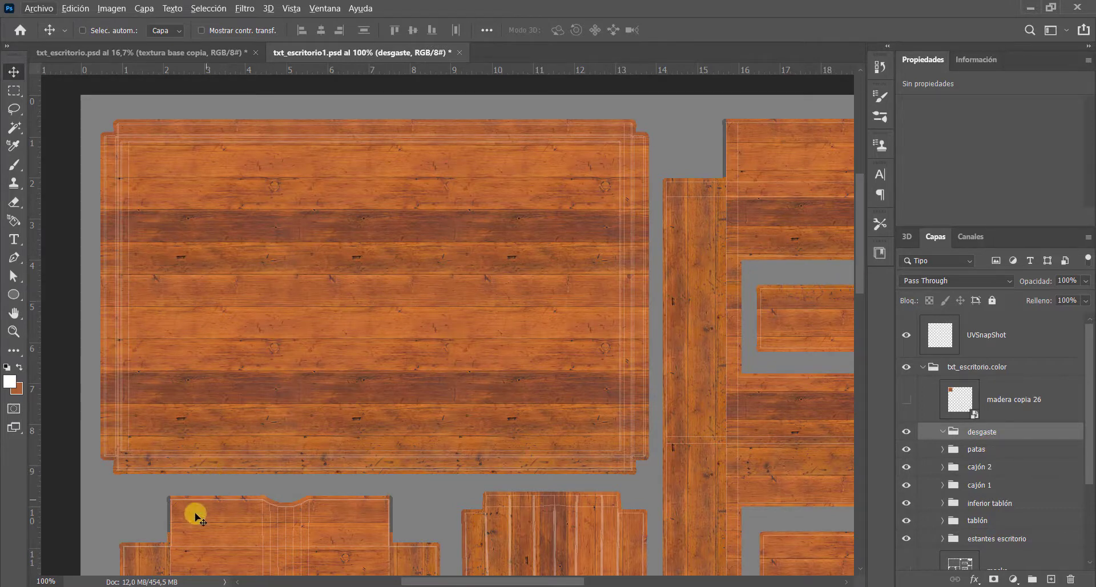
Place the TexturesCom_DirtyWall_masked_S image from the Texturas mesa folder over the tabletop and invert its colours.
{"action": "mouse_move", "coordinate": [117, 562]}
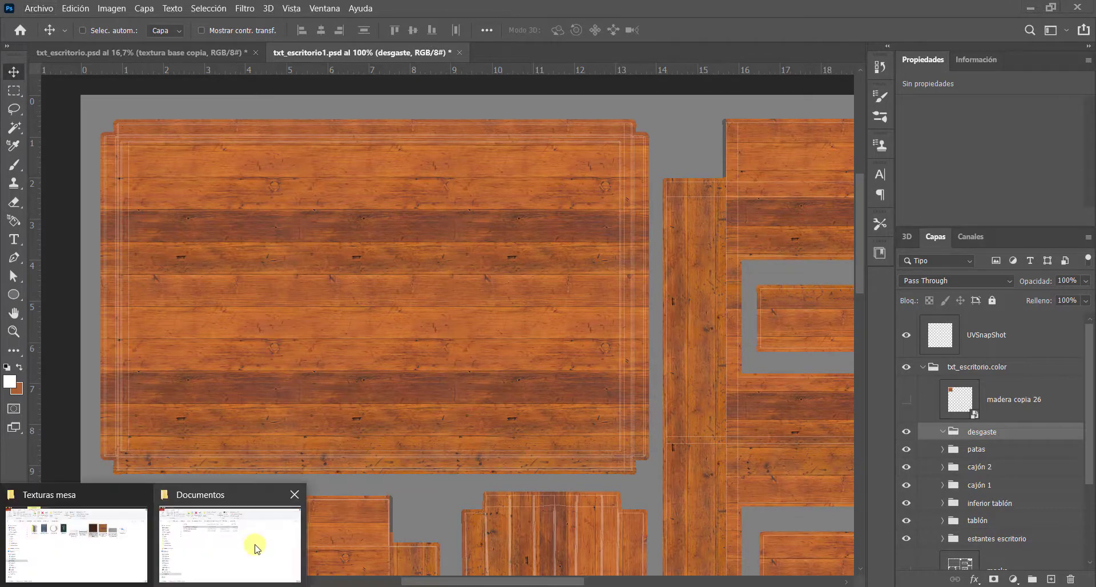
{"action": "left_click", "coordinate": [103, 542]}
{"action": "left_click_drag", "start_coordinate": [621, 212], "coordinate": [508, 355]}
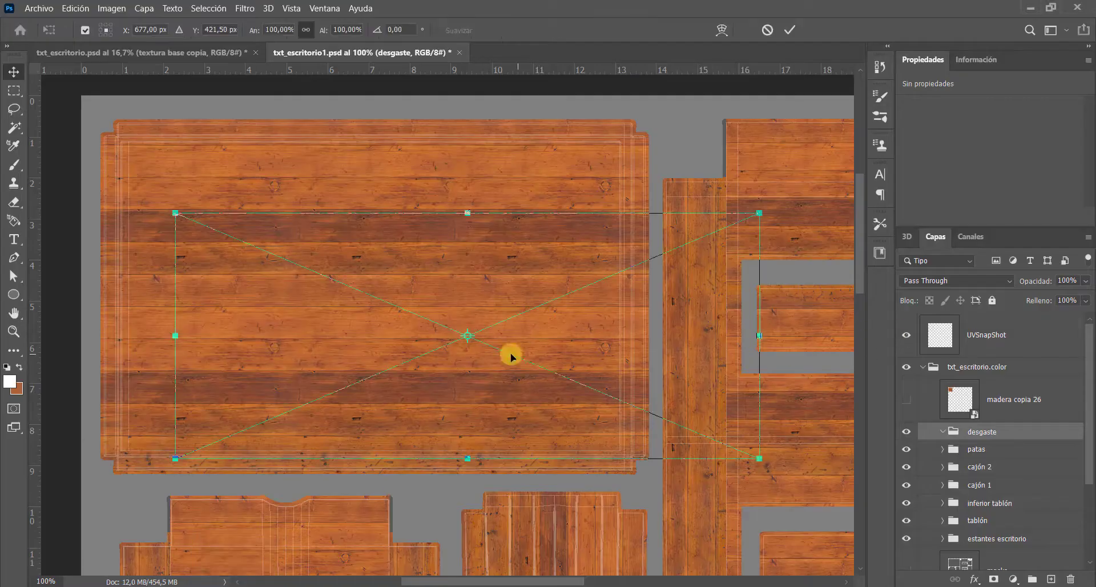
{"action": "key", "text": "Return"}
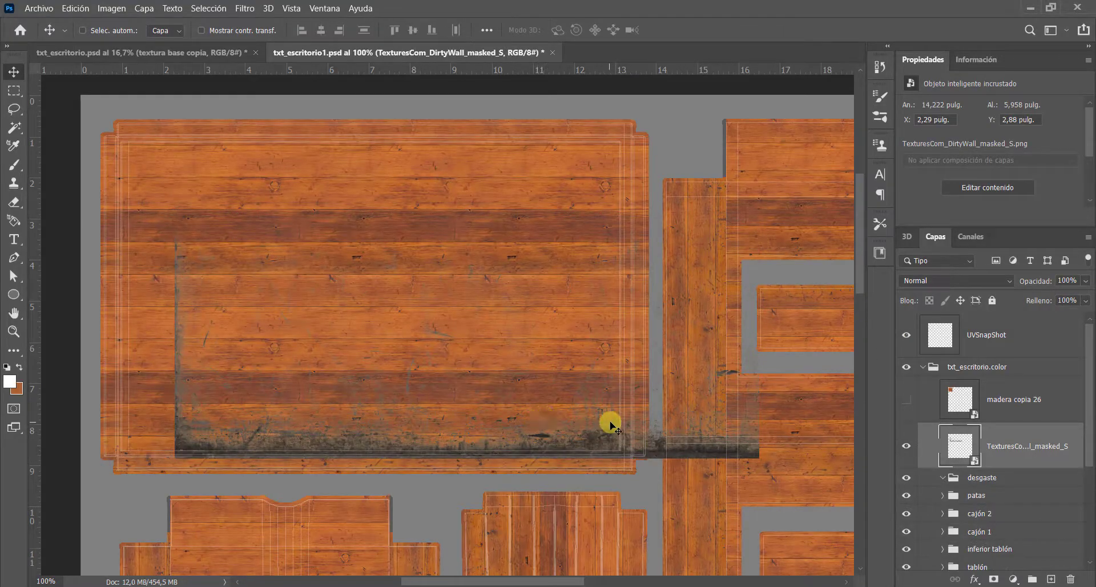
{"action": "key", "text": "ctrl+i"}
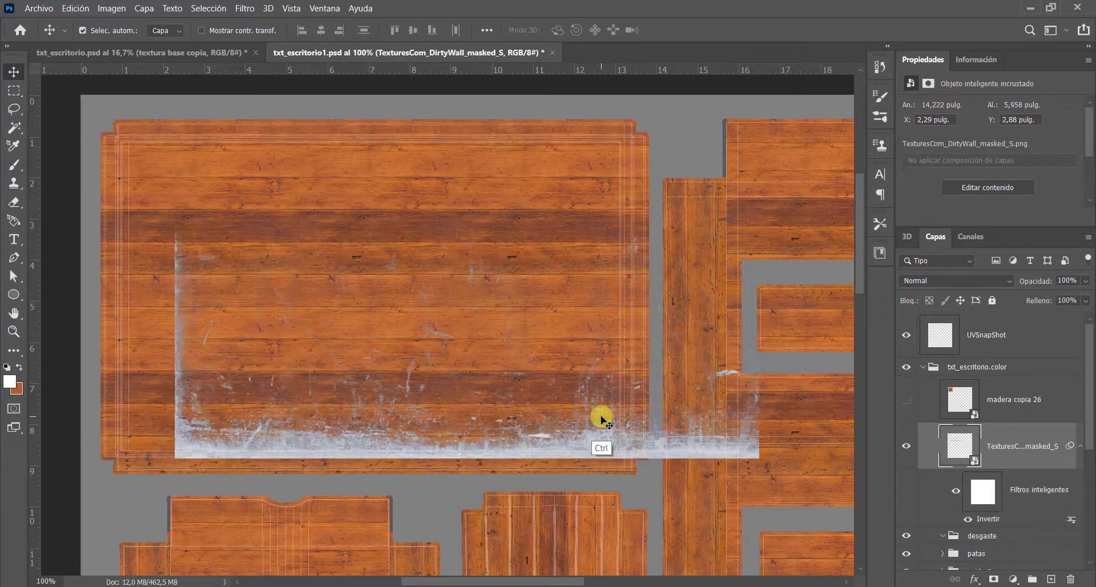
Move the inverted dirty wall layer into the desgaste group.
{"action": "left_click_drag", "start_coordinate": [1087, 412], "coordinate": [1085, 442]}
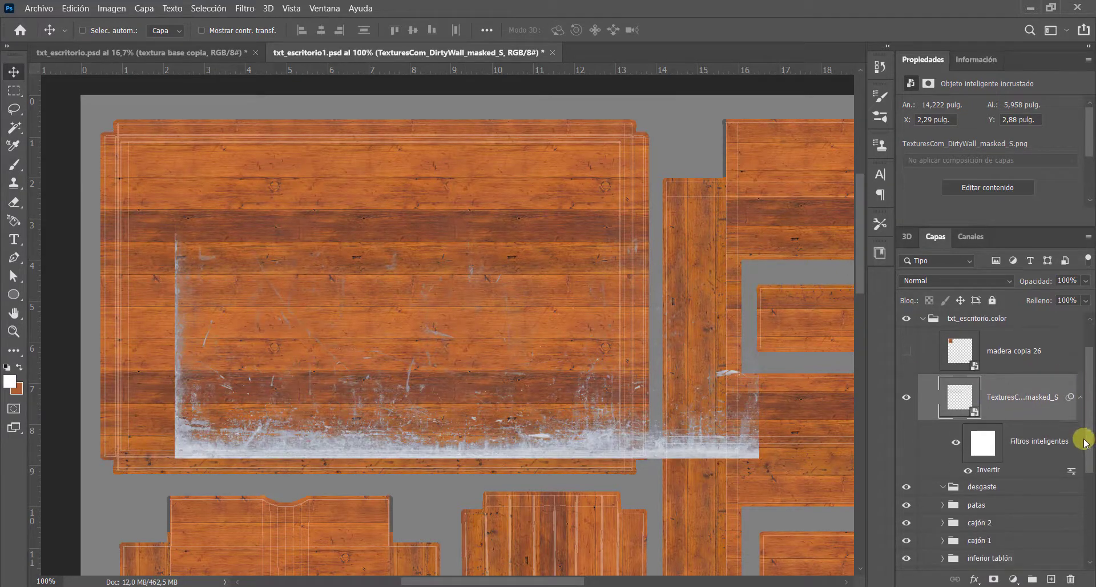
{"action": "left_click_drag", "start_coordinate": [1091, 398], "coordinate": [1091, 383]}
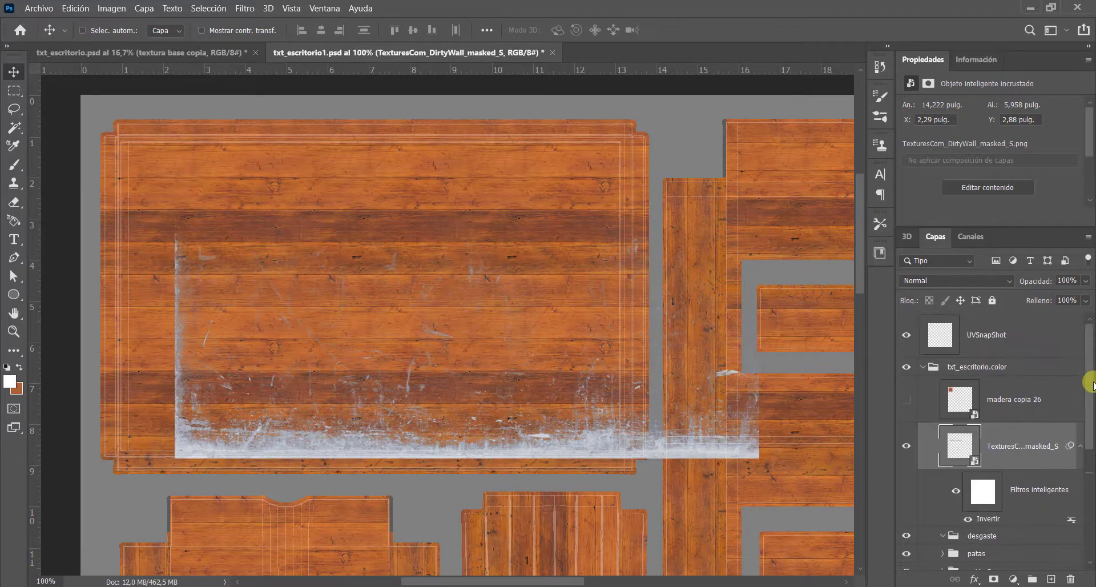
{"action": "left_click_drag", "start_coordinate": [1063, 459], "coordinate": [982, 545]}
{"action": "scroll", "coordinate": [1083, 422], "scroll_direction": "down", "scroll_amount": 3}
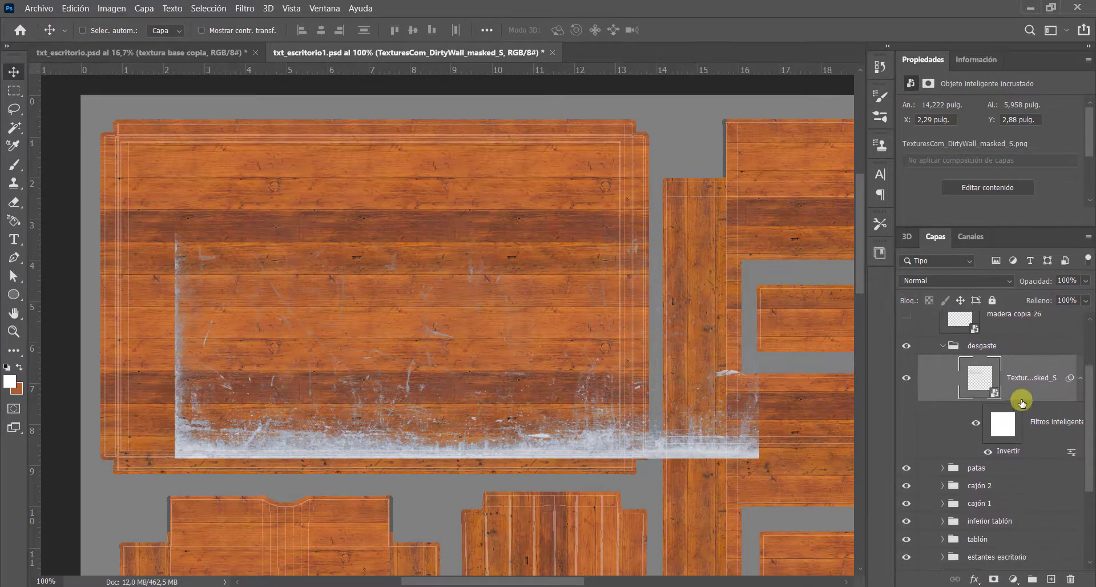
Scale the dirty wall texture down to about 4.99 × 2.08 inches.
{"action": "key", "text": "ctrl+t"}
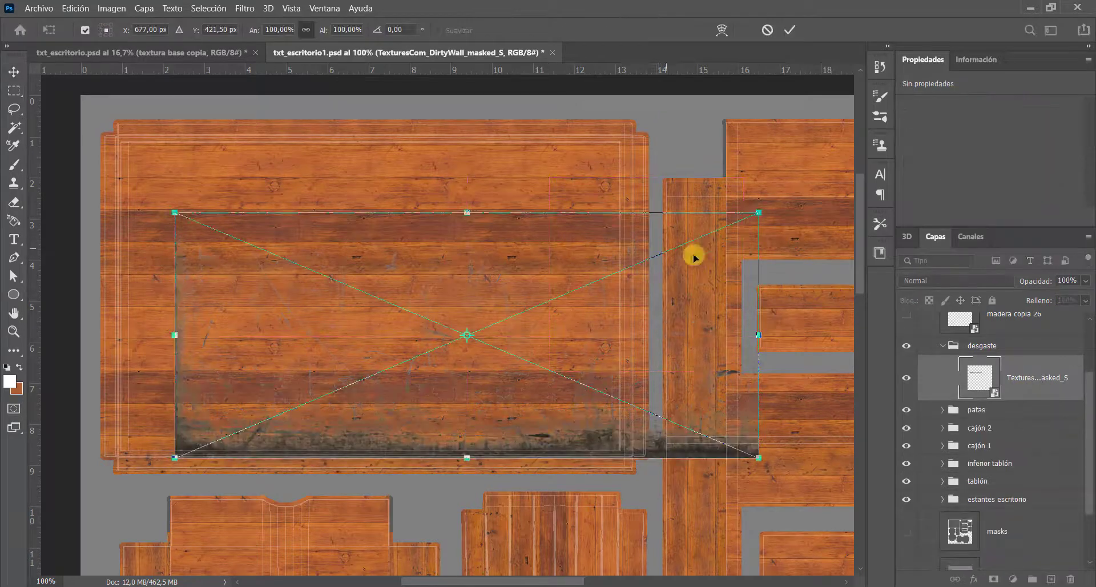
{"action": "left_click_drag", "start_coordinate": [758, 213], "coordinate": [379, 372]}
{"action": "key", "text": "Return"}
{"action": "key", "text": "ctrl+i"}
Try the dirty wall texture over the notched drawer piece below the tabletop.
{"action": "scroll", "coordinate": [411, 446], "scroll_direction": "down", "scroll_amount": 5}
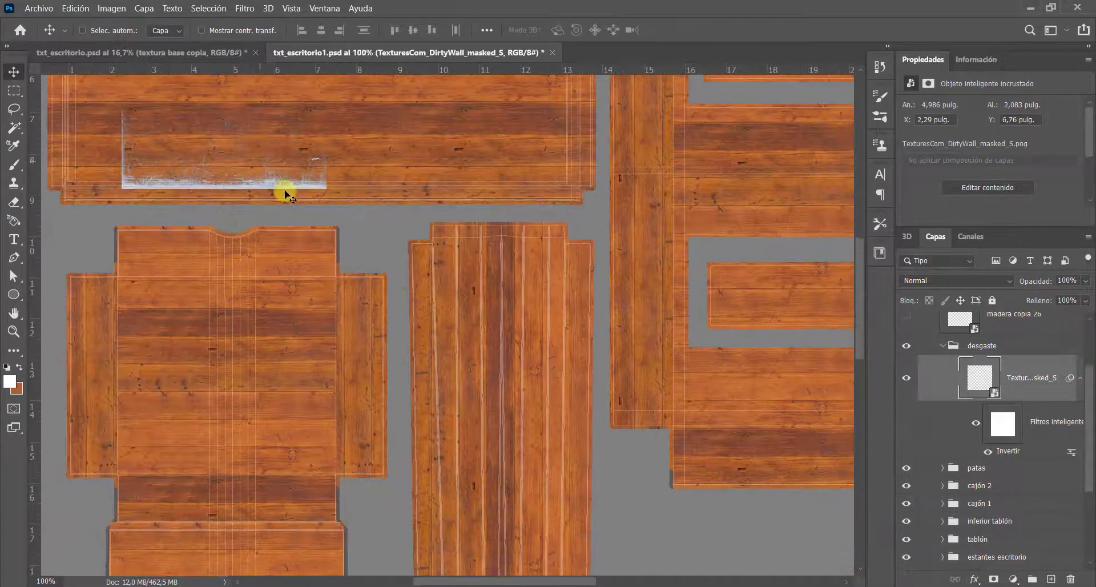
{"action": "left_click_drag", "start_coordinate": [260, 161], "coordinate": [411, 335]}
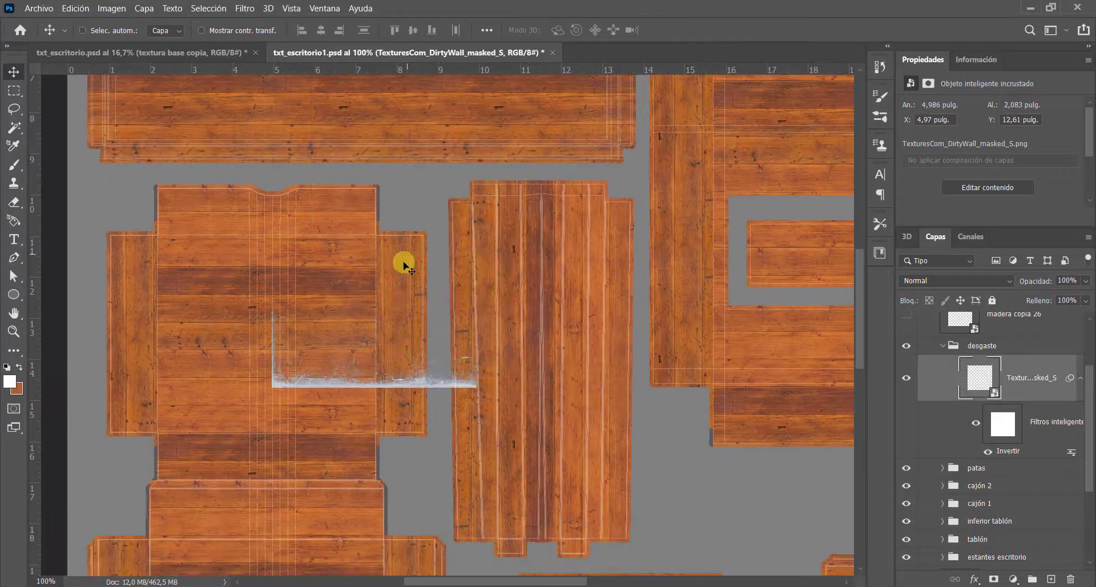
{"action": "key", "text": "z"}
{"action": "left_click", "coordinate": [412, 274]}
{"action": "key", "text": "v"}
{"action": "left_click_drag", "start_coordinate": [363, 483], "coordinate": [409, 355]}
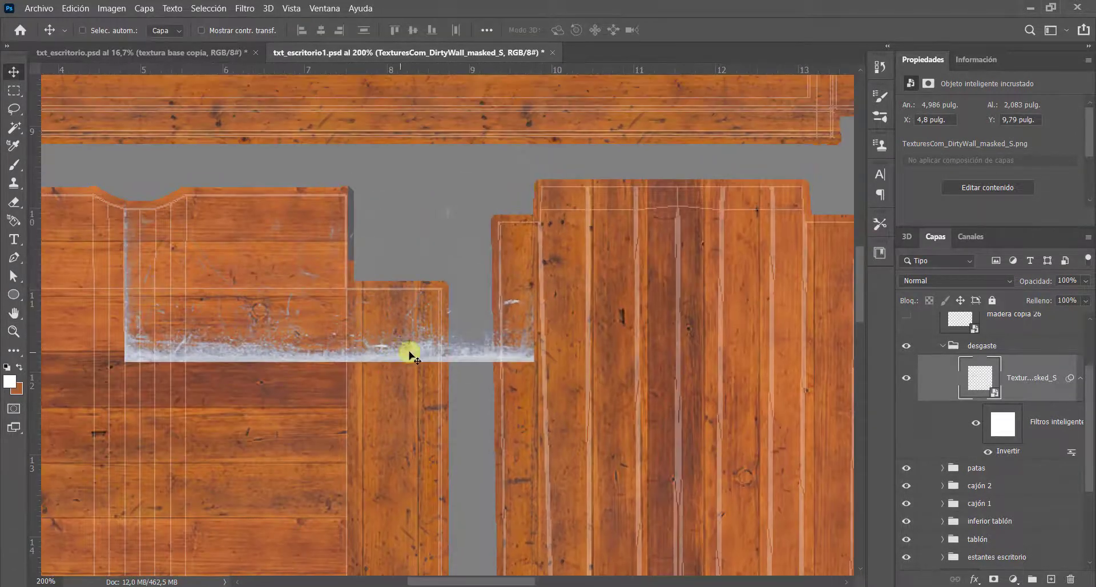
{"action": "left_click_drag", "start_coordinate": [573, 392], "coordinate": [366, 272]}
{"action": "scroll", "coordinate": [366, 271], "scroll_direction": "down", "scroll_amount": 5}
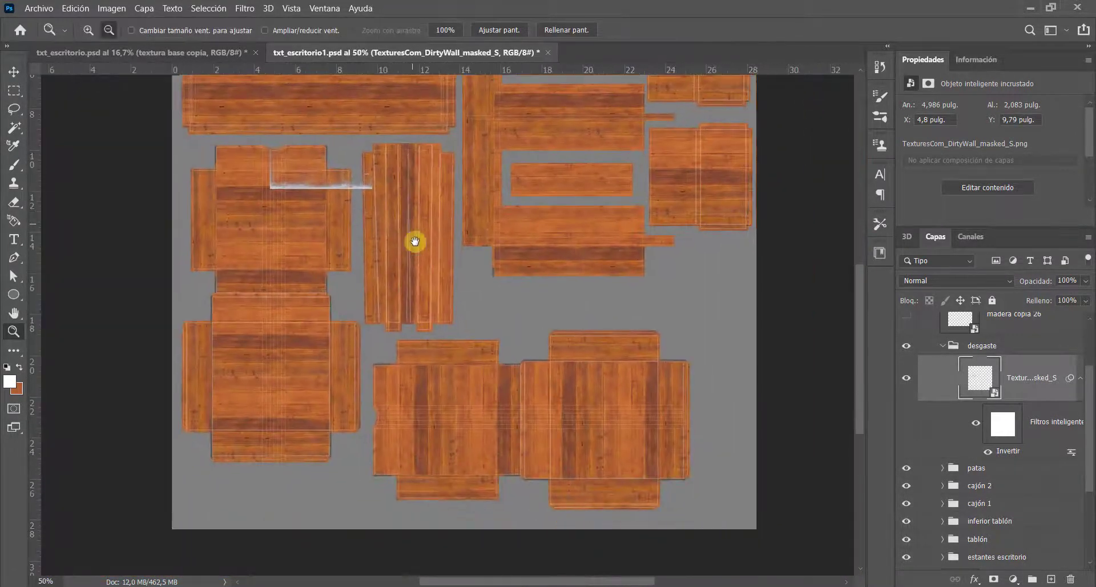
Move the dirty wall texture onto the upper flap of the lower-right drawer piece.
{"action": "left_click_drag", "start_coordinate": [550, 372], "coordinate": [607, 408]}
{"action": "key", "text": "z"}
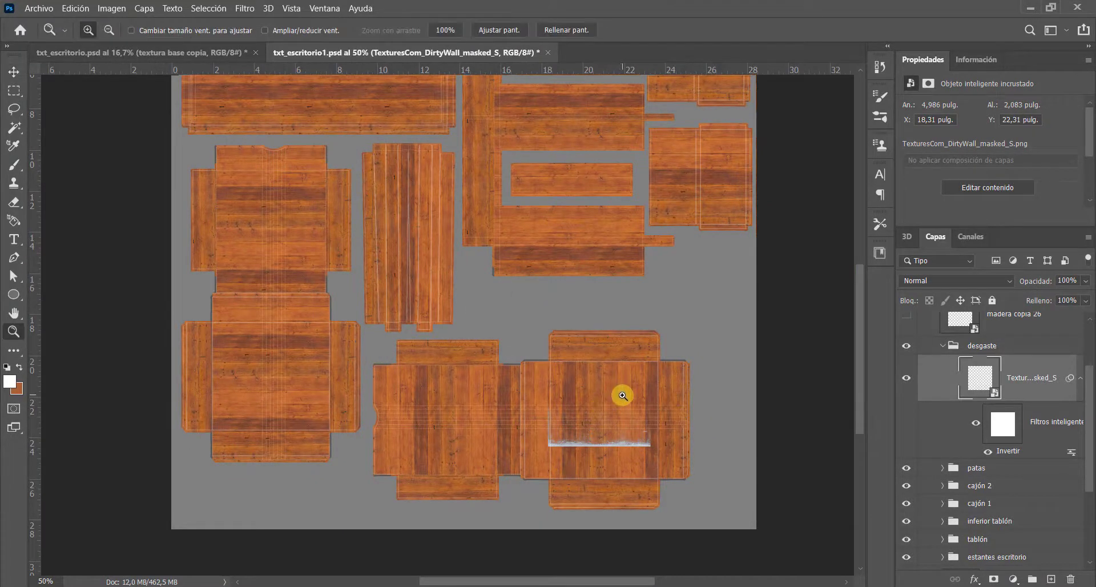
{"action": "left_click", "coordinate": [624, 394]}
{"action": "left_click", "coordinate": [623, 429]}
{"action": "key", "text": "v"}
{"action": "left_click_drag", "start_coordinate": [656, 430], "coordinate": [694, 225]}
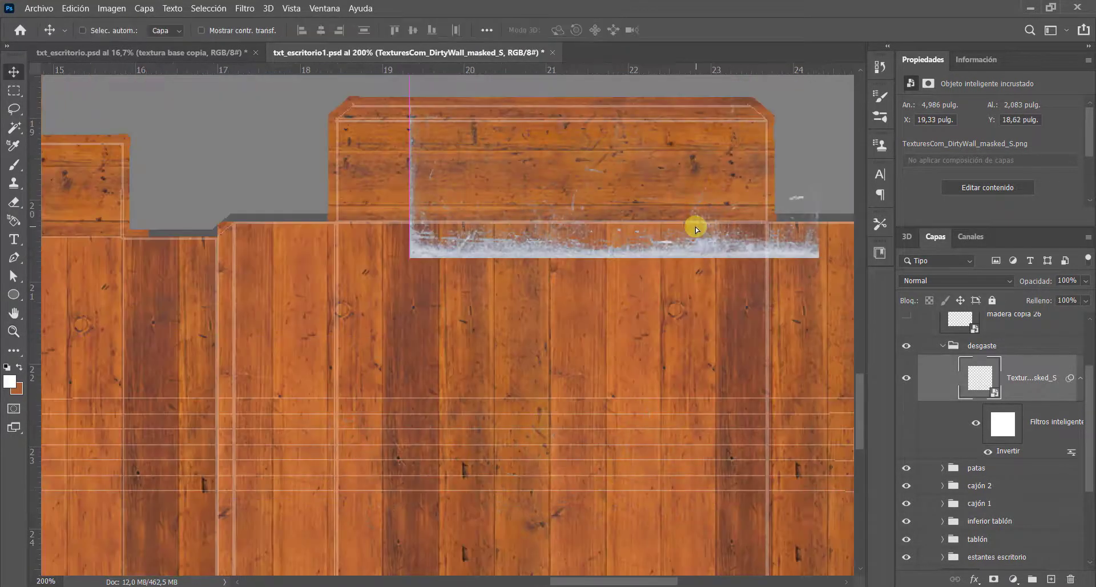
{"action": "scroll", "coordinate": [695, 225], "scroll_direction": "up", "scroll_amount": 1}
{"action": "left_click_drag", "start_coordinate": [625, 321], "coordinate": [607, 337]}
Rotate the dirty wall texture by -90° so its worn edge runs vertically across the drawer flap.
{"action": "key", "text": "ctrl+t"}
{"action": "left_click_drag", "start_coordinate": [742, 172], "coordinate": [482, 174]}
{"action": "left_click_drag", "start_coordinate": [510, 237], "coordinate": [512, 290]}
{"action": "key", "text": "Return"}
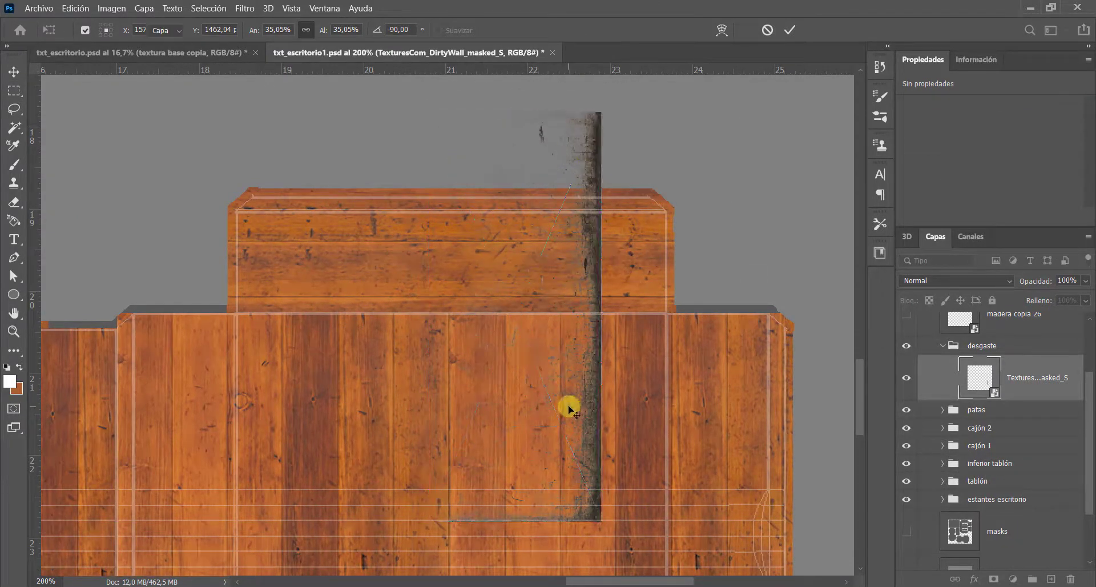
{"action": "key", "text": "ctrl+i"}
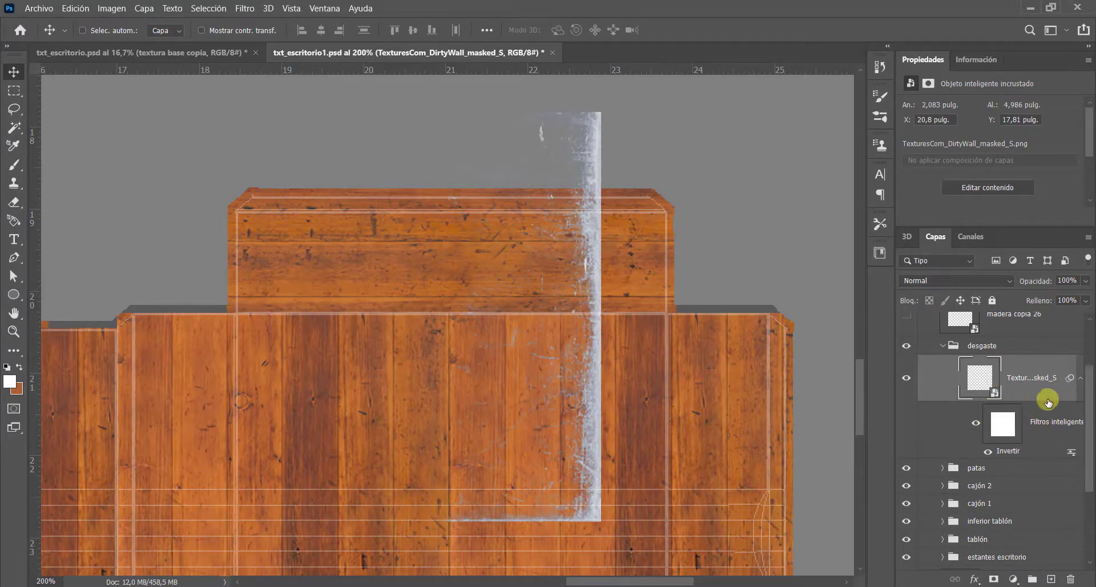
Merge the dirty wall smart object with a new empty layer into one pixel layer and toggle its visibility to check it.
{"action": "left_click", "coordinate": [1051, 580]}
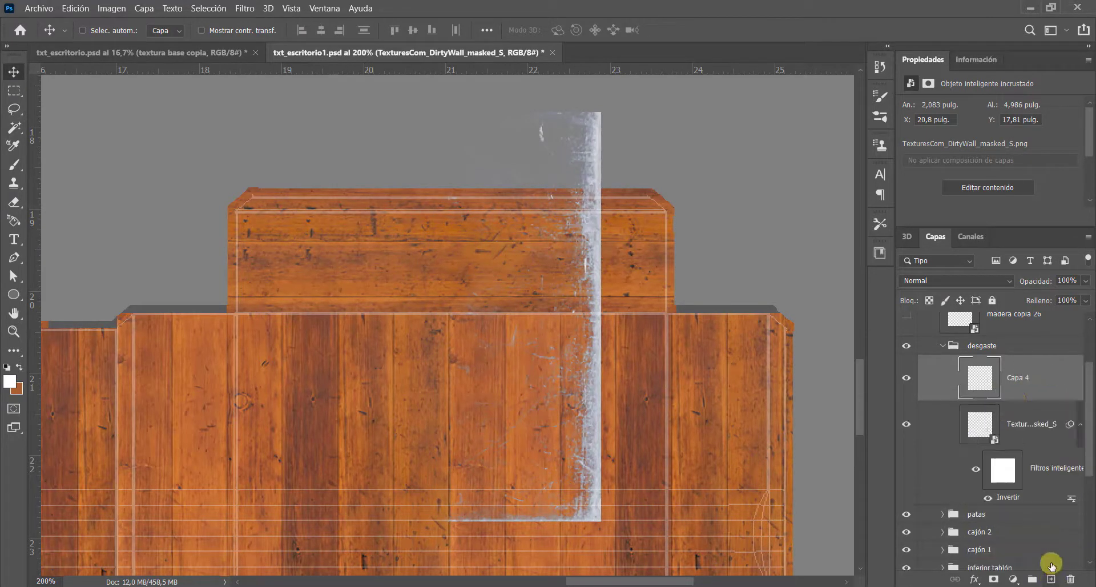
{"action": "left_click", "coordinate": [1025, 423], "text": "ctrl"}
{"action": "key", "text": "ctrl+e"}
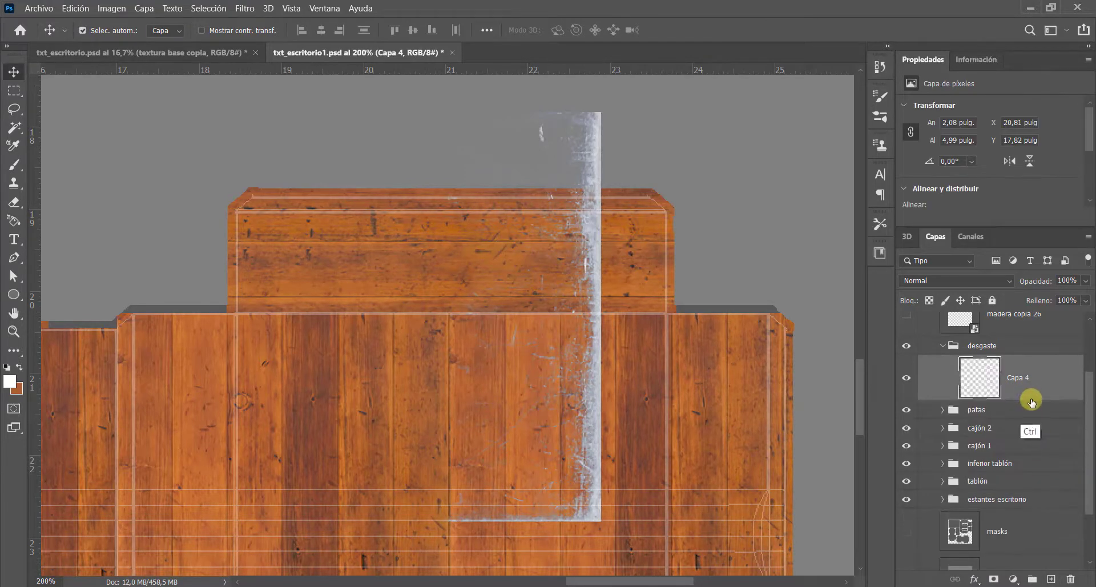
{"action": "left_click", "coordinate": [907, 378]}
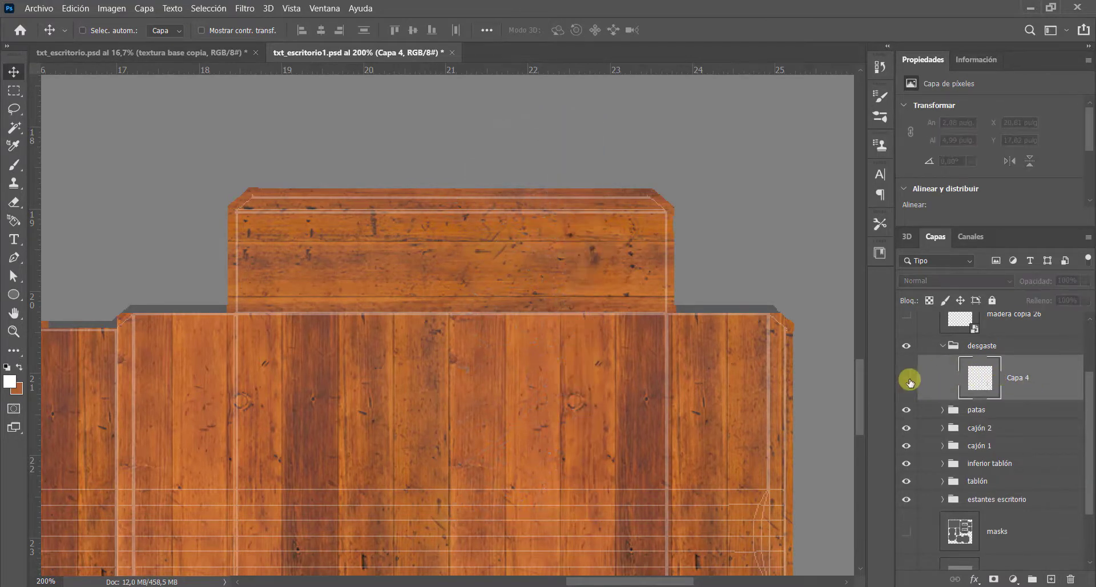
{"action": "left_click", "coordinate": [908, 379]}
{"action": "left_click", "coordinate": [1015, 382]}
Resize the wear layer to about 3.65 × 2 inches and align it with the drawer flap's right edge.
{"action": "left_click_drag", "start_coordinate": [607, 263], "coordinate": [665, 266]}
{"action": "key", "text": "ctrl+t"}
{"action": "left_click_drag", "start_coordinate": [581, 110], "coordinate": [571, 329]}
{"action": "left_click_drag", "start_coordinate": [497, 412], "coordinate": [358, 440]}
{"action": "key", "text": "Return"}
{"action": "left_click_drag", "start_coordinate": [591, 454], "coordinate": [665, 258]}
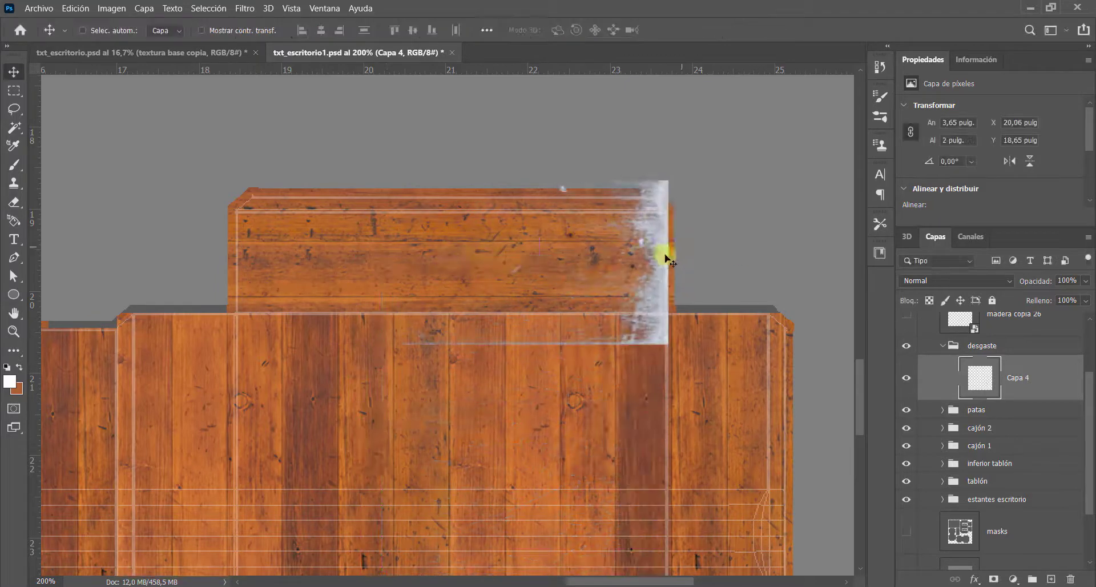
Add a mask to the wear layer and paint black with a 66 px hard brush to hide the wear outside the drawer flap.
{"action": "left_click", "coordinate": [990, 579]}
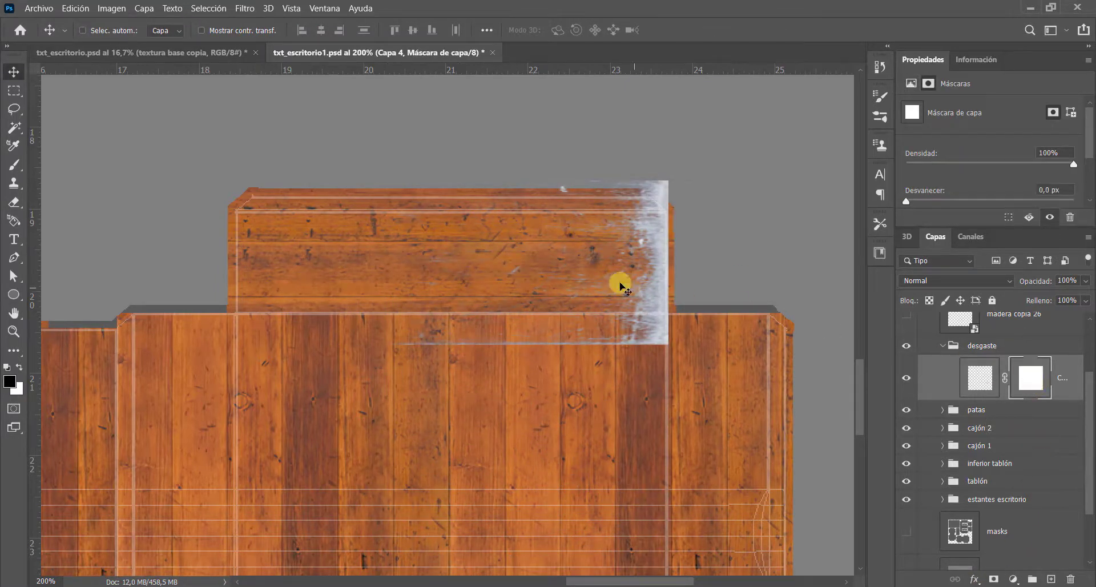
{"action": "key", "text": "b"}
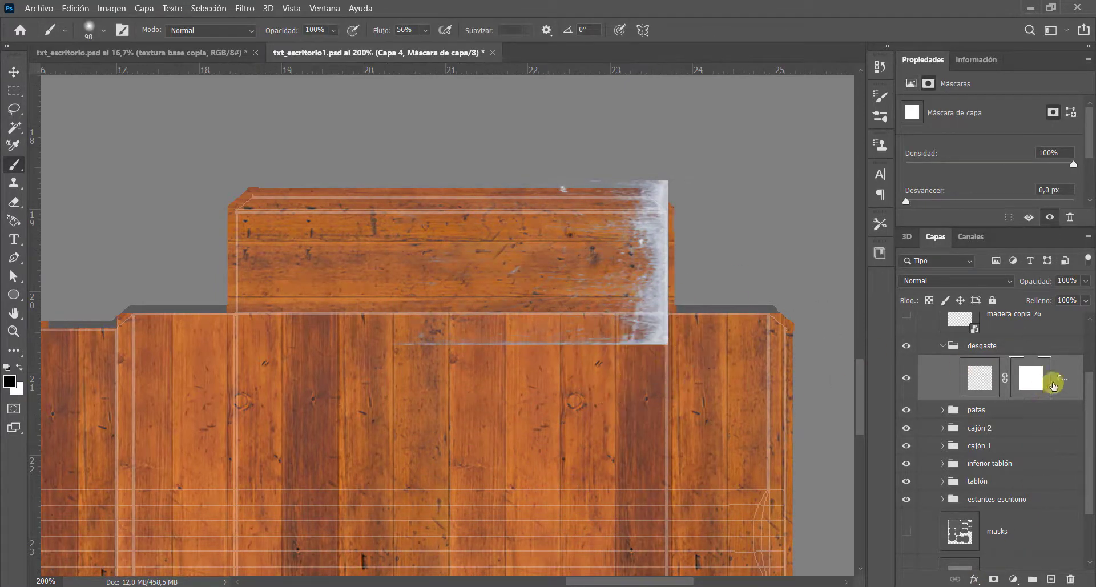
{"action": "right_click", "coordinate": [595, 318]}
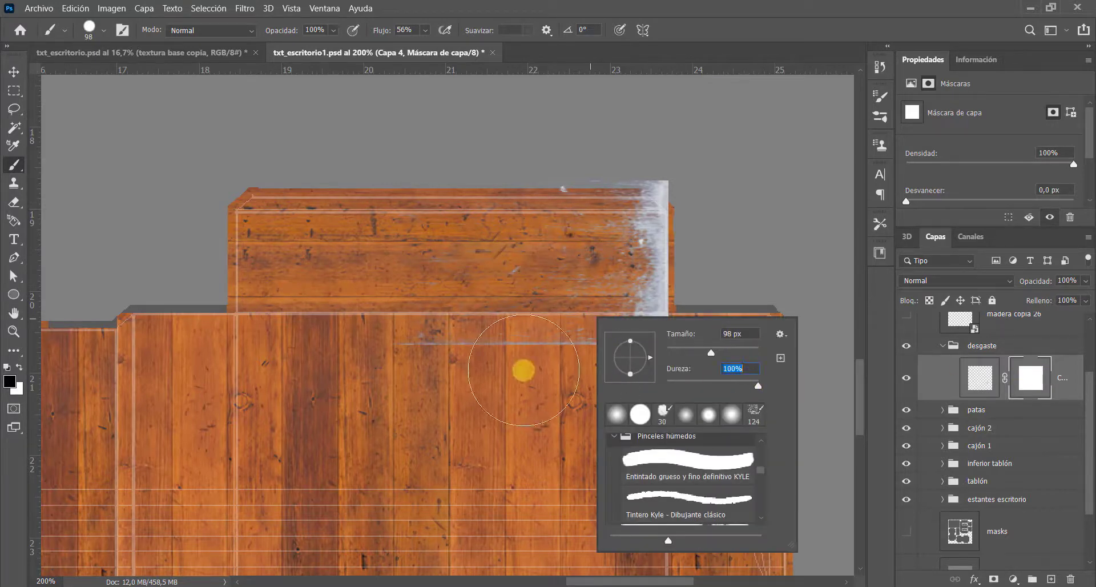
{"action": "mouse_move", "coordinate": [521, 369]}
{"action": "left_mouse_down"}
{"action": "mouse_move", "coordinate": [470, 372]}
{"action": "mouse_move", "coordinate": [400, 351]}
{"action": "mouse_move", "coordinate": [754, 375]}
{"action": "left_mouse_up"}
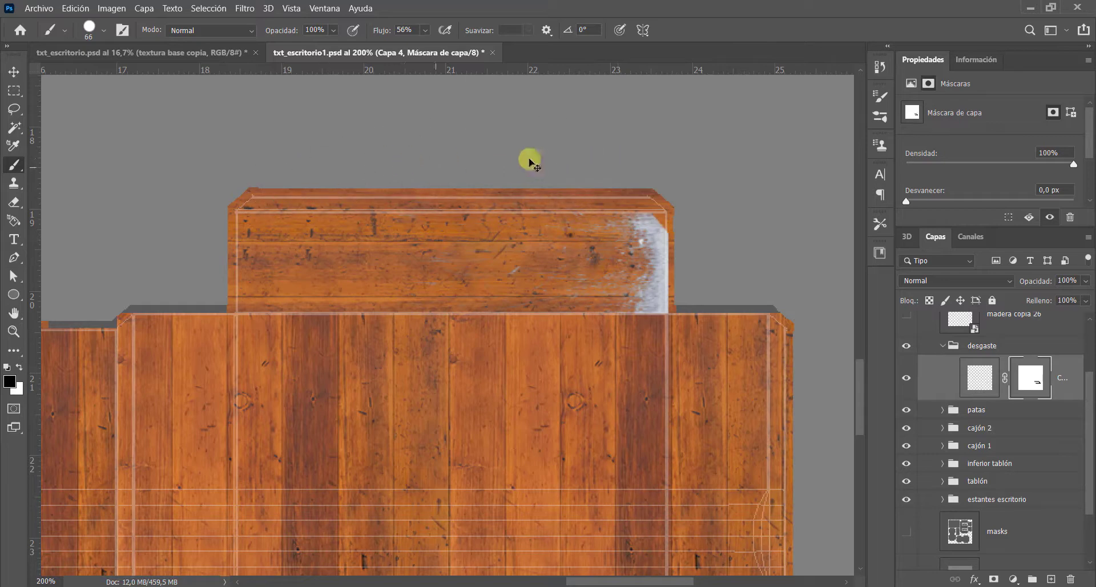
{"action": "mouse_move", "coordinate": [465, 179]}
{"action": "left_mouse_down"}
{"action": "mouse_move", "coordinate": [880, 176]}
{"action": "mouse_move", "coordinate": [539, 177]}
{"action": "mouse_move", "coordinate": [759, 181]}
{"action": "mouse_move", "coordinate": [602, 168]}
{"action": "left_mouse_up"}
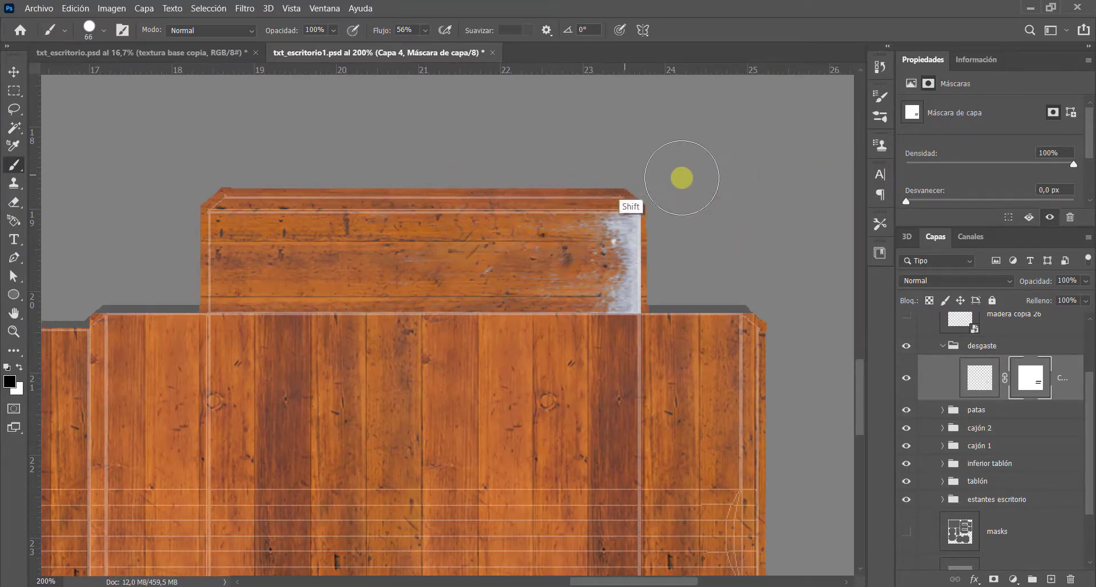
Set the wear layer's blend mode to Luz intensa at 51% opacity and save the document.
{"action": "key", "text": "v"}
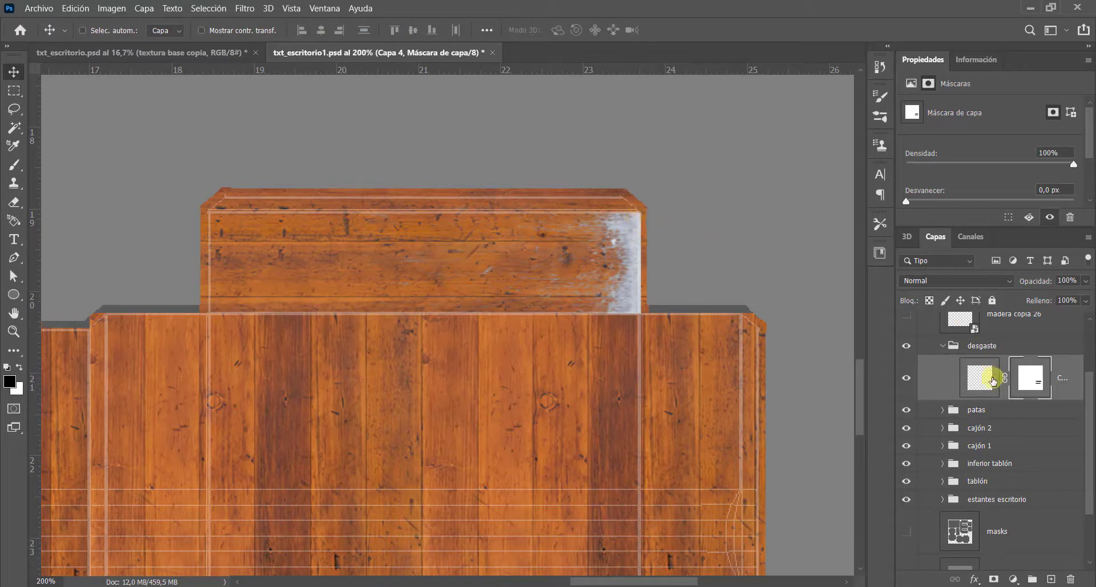
{"action": "left_click", "coordinate": [958, 279]}
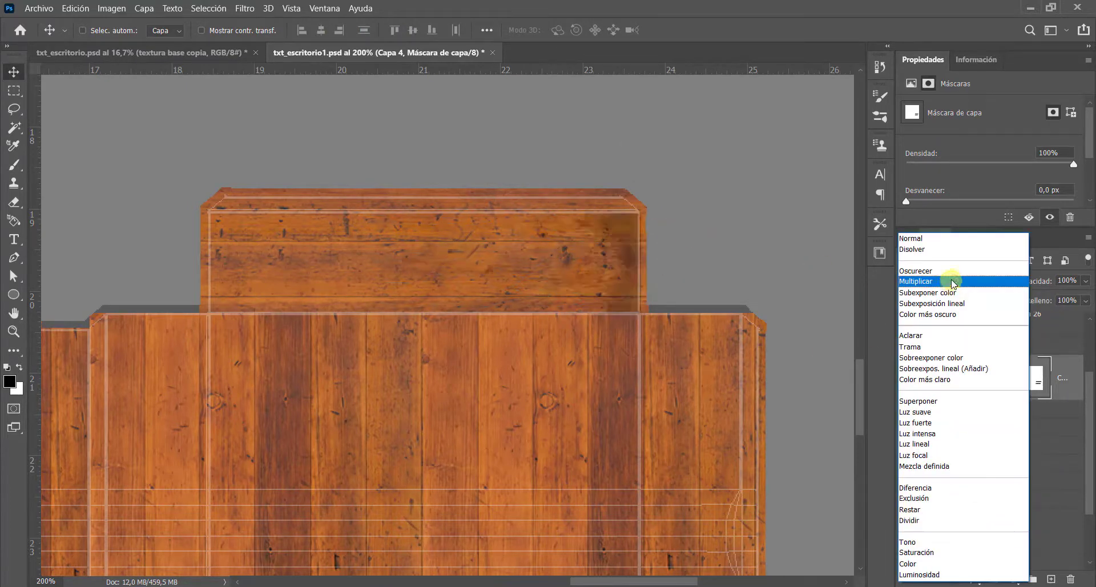
{"action": "left_click", "coordinate": [929, 435]}
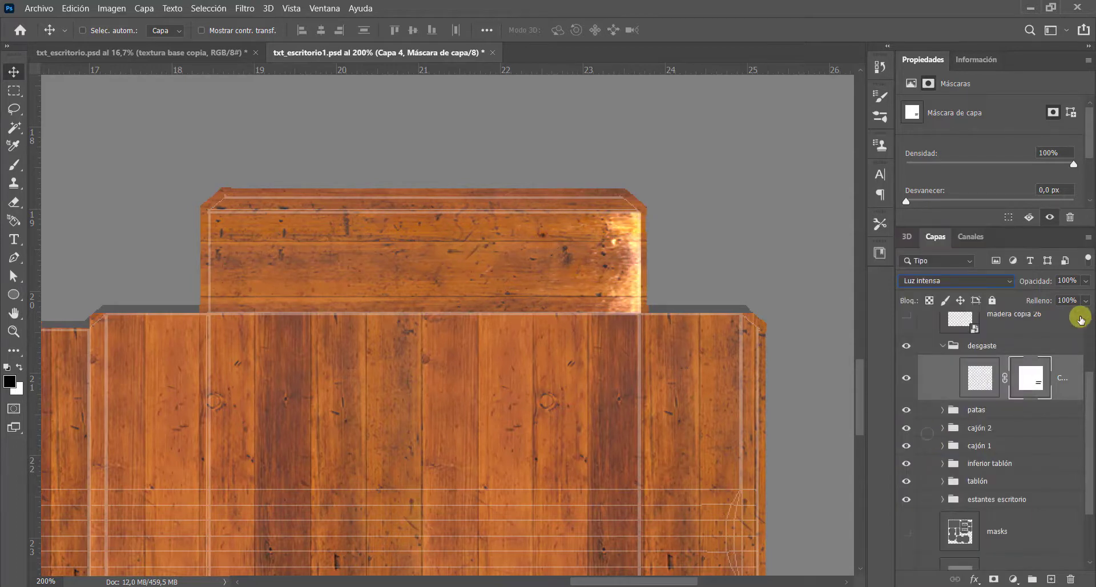
{"action": "left_click_drag", "start_coordinate": [1086, 283], "coordinate": [1054, 296]}
{"action": "key", "text": "z"}
{"action": "left_click", "coordinate": [596, 288], "text": "alt"}
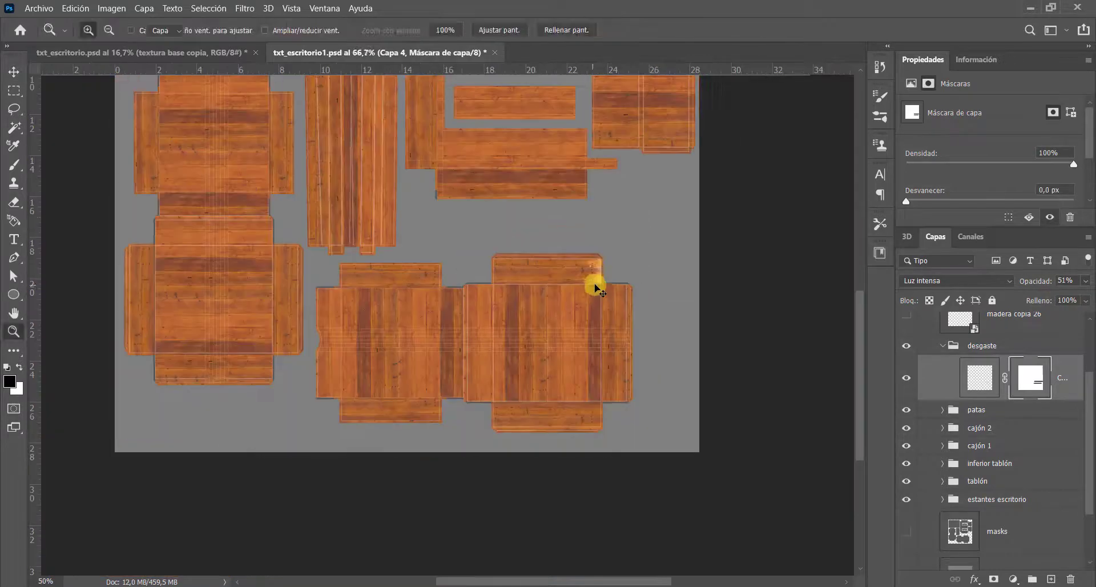
{"action": "left_click", "coordinate": [595, 288]}
{"action": "key", "text": "v"}
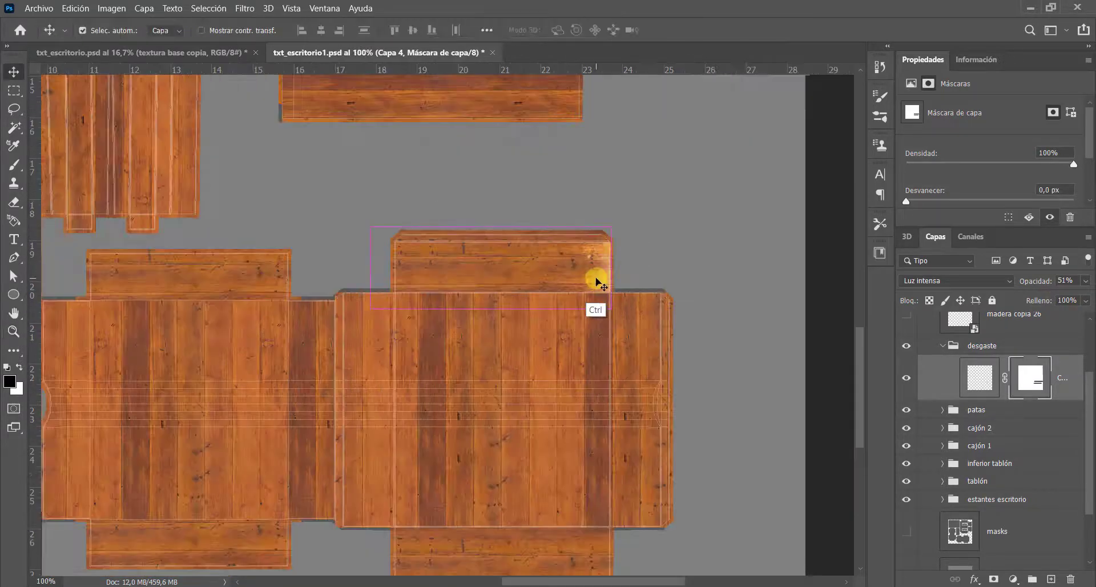
{"action": "key", "text": "ctrl+s"}
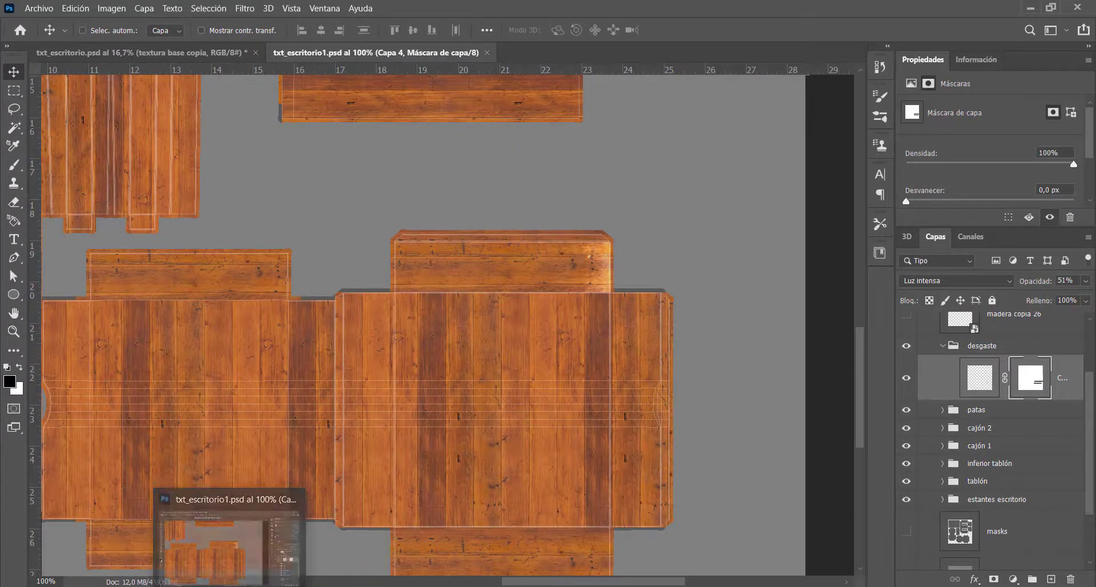
Switch to Maya and examine the worn edge of the open drawer up close.
{"action": "left_click", "coordinate": [504, 486]}
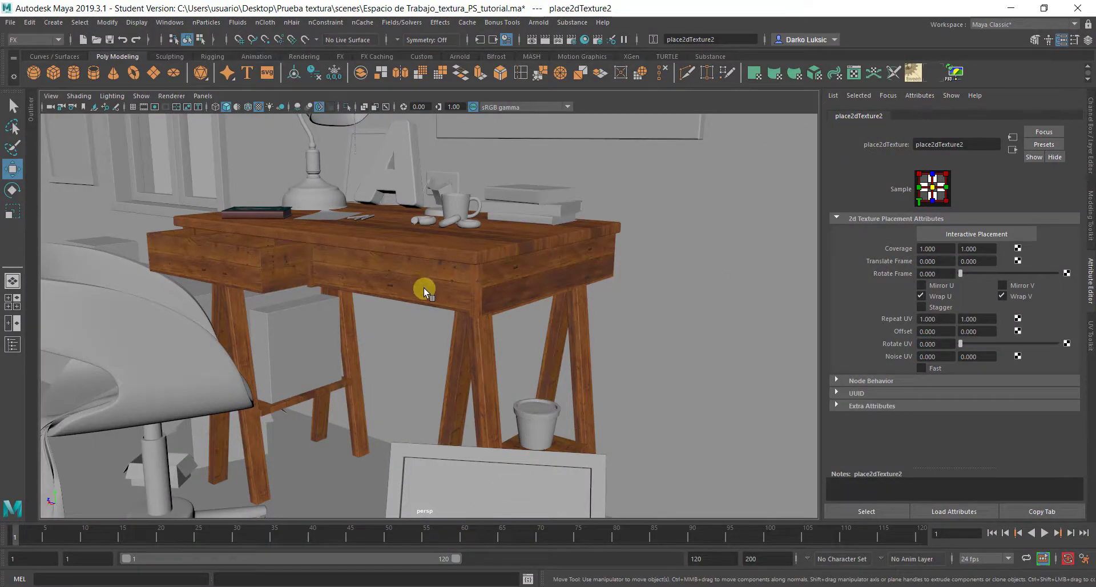
{"action": "left_click_drag", "start_coordinate": [424, 291], "coordinate": [369, 277]}
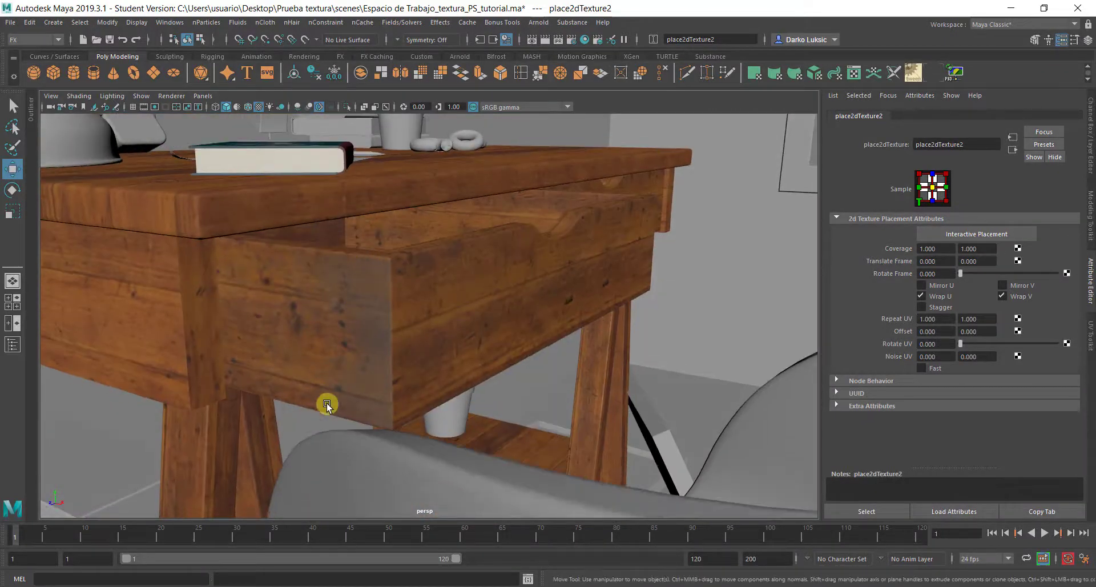
{"action": "left_click_drag", "start_coordinate": [409, 262], "coordinate": [491, 254]}
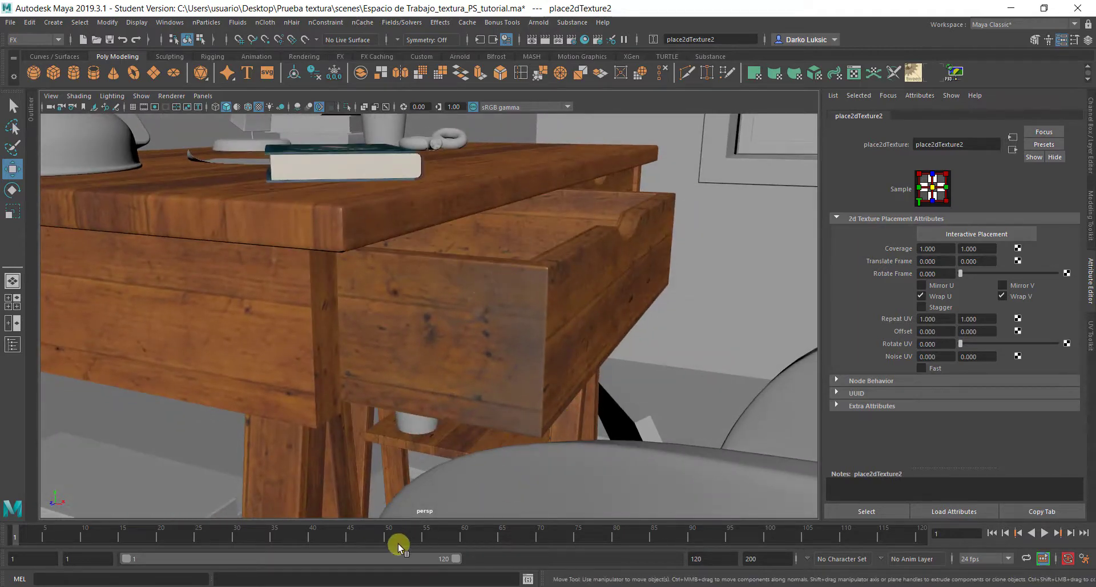
Switch back to Photoshop and collapse the desgaste group.
{"action": "left_click", "coordinate": [223, 548]}
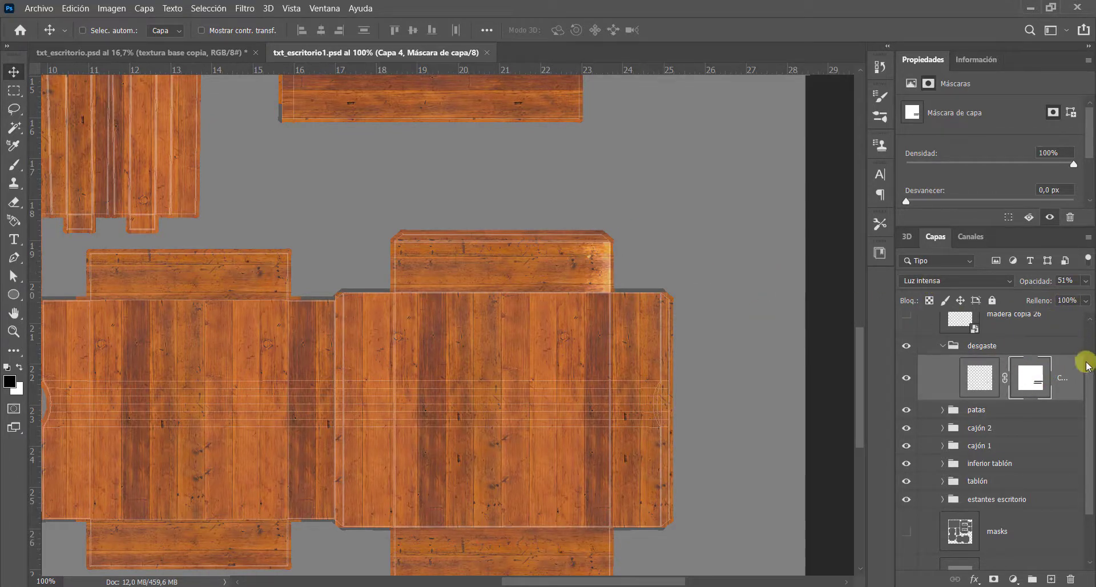
{"action": "double_click", "coordinate": [940, 349]}
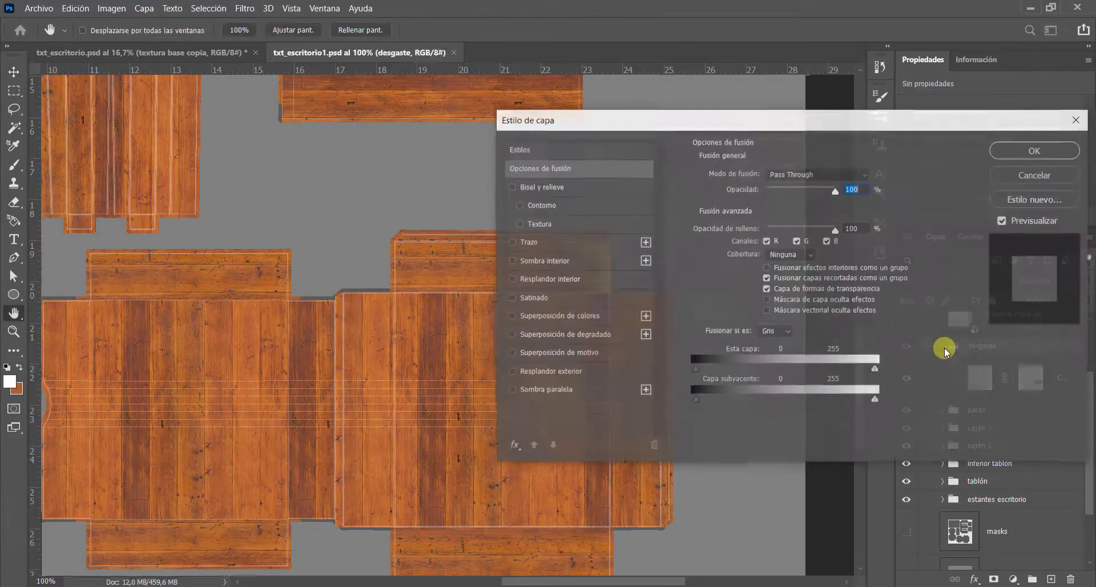
{"action": "left_click", "coordinate": [1075, 121]}
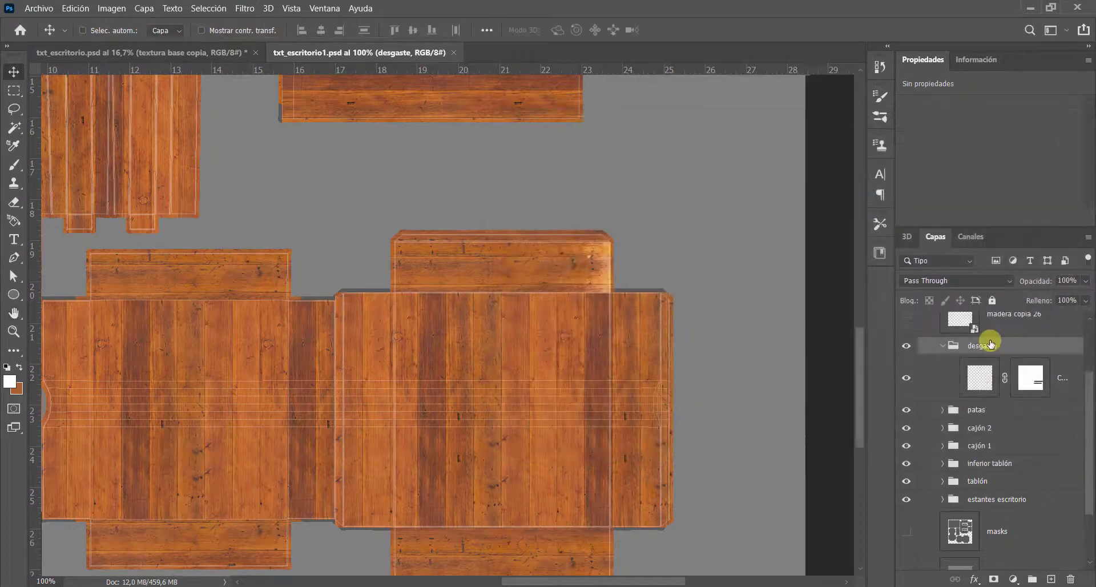
{"action": "left_click", "coordinate": [943, 346]}
{"action": "scroll", "coordinate": [1089, 382], "scroll_direction": "up", "scroll_amount": 3}
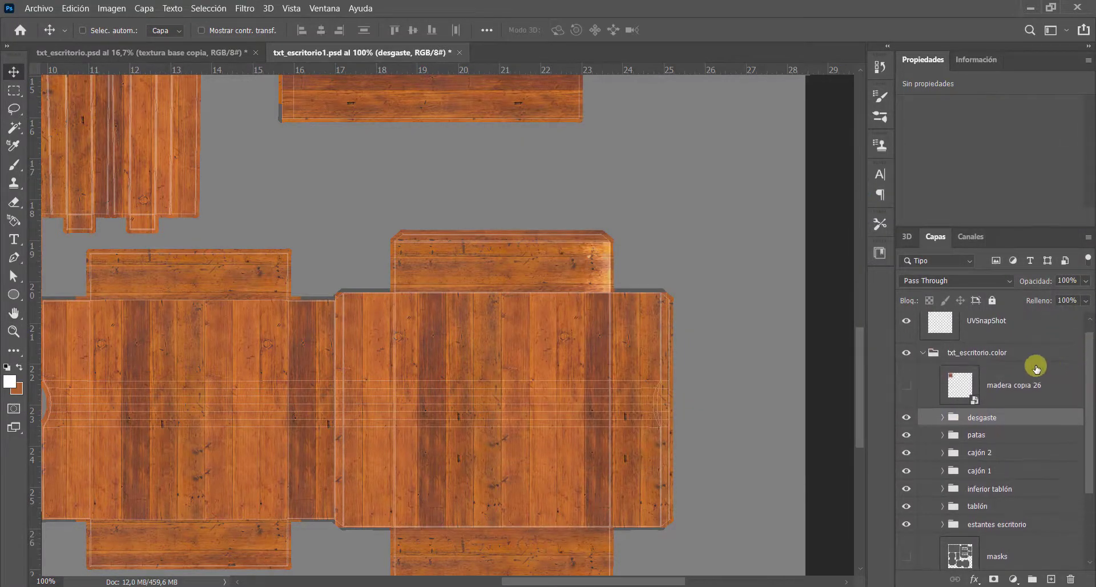
Create a merged copy of the txt_escritorio.color group, place it as the group's uppermost layer, and save the document.
{"action": "left_click", "coordinate": [985, 354]}
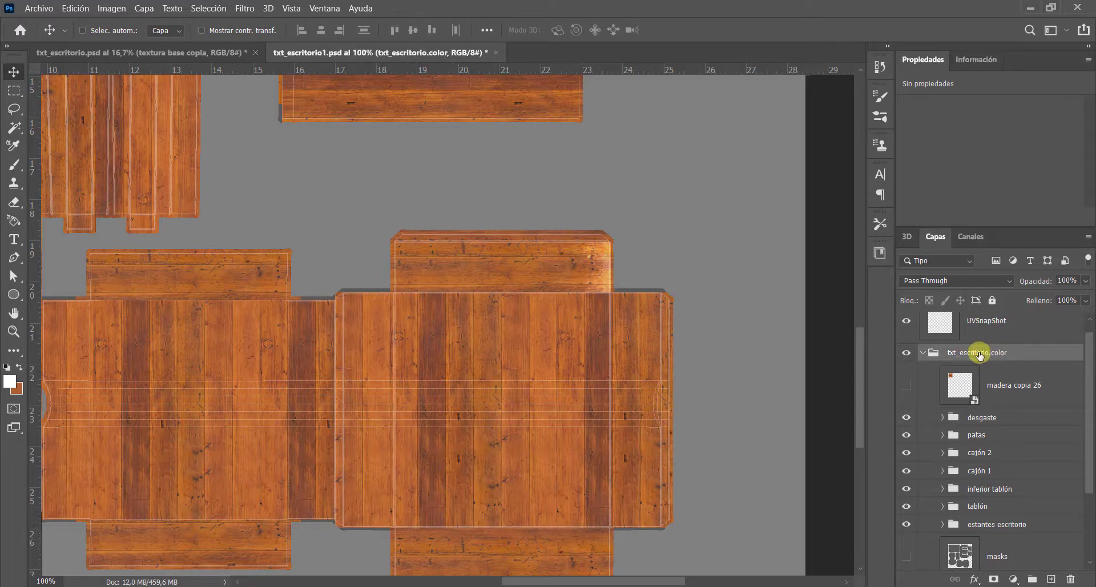
{"action": "key", "text": "ctrl+alt+e"}
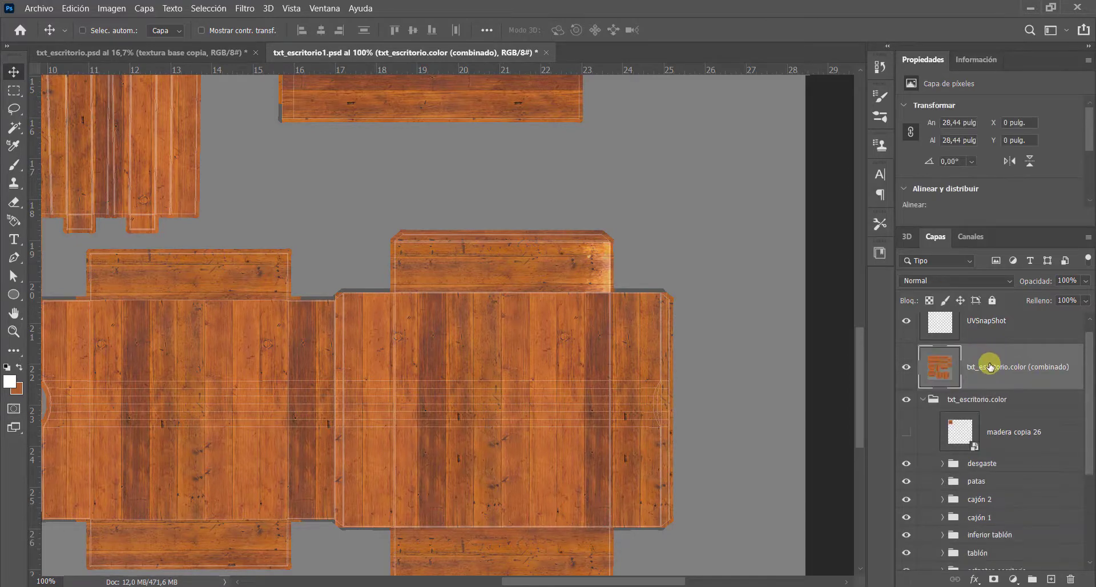
{"action": "left_click_drag", "start_coordinate": [961, 362], "coordinate": [999, 389]}
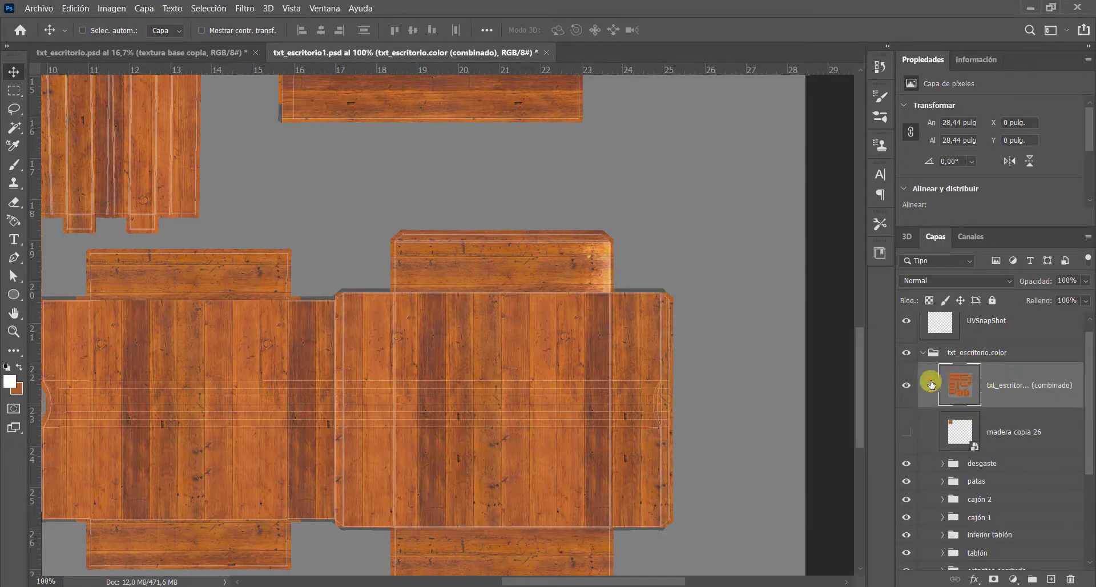
{"action": "left_click", "coordinate": [907, 386]}
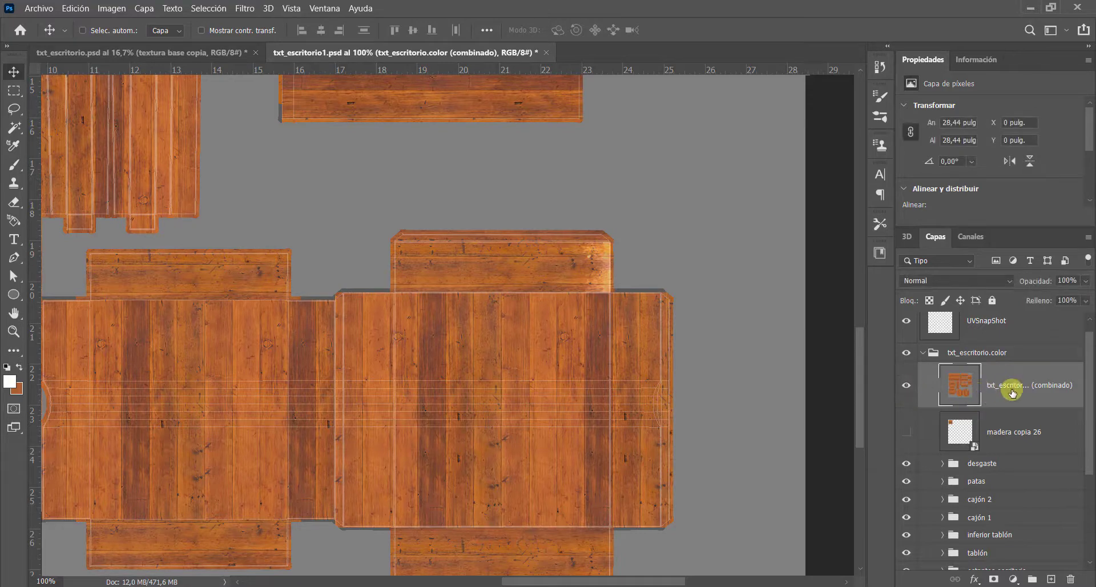
{"action": "key", "text": "ctrl+s"}
Switch to Maya and examine the updated drawer wear and the desk's remaining edges from several angles.
{"action": "left_click", "coordinate": [293, 582]}
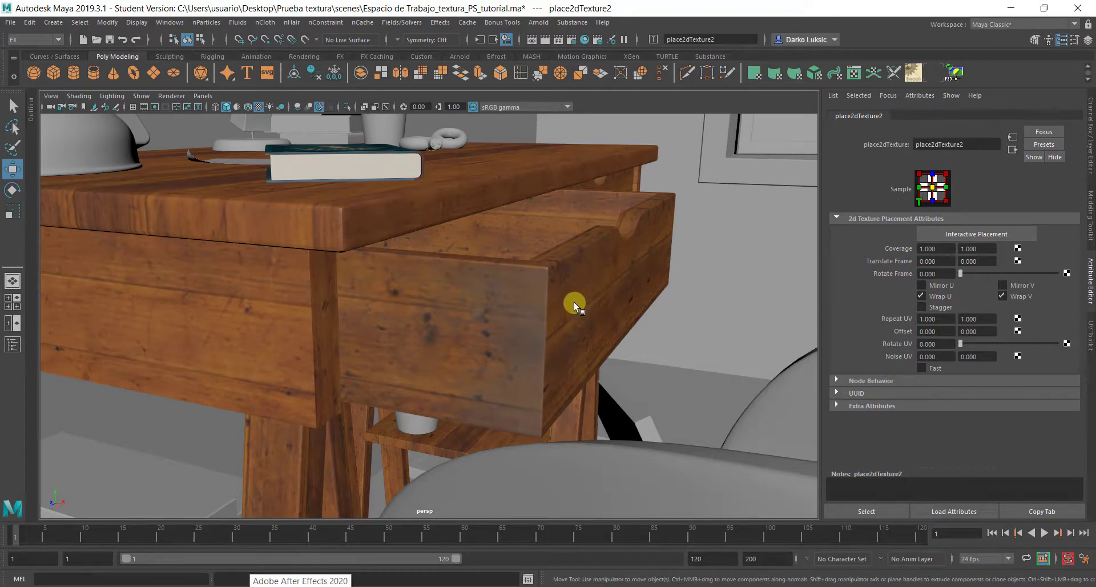
{"action": "left_click", "coordinate": [574, 303]}
{"action": "left_click_drag", "start_coordinate": [573, 303], "coordinate": [572, 307]}
{"action": "left_click", "coordinate": [675, 313]}
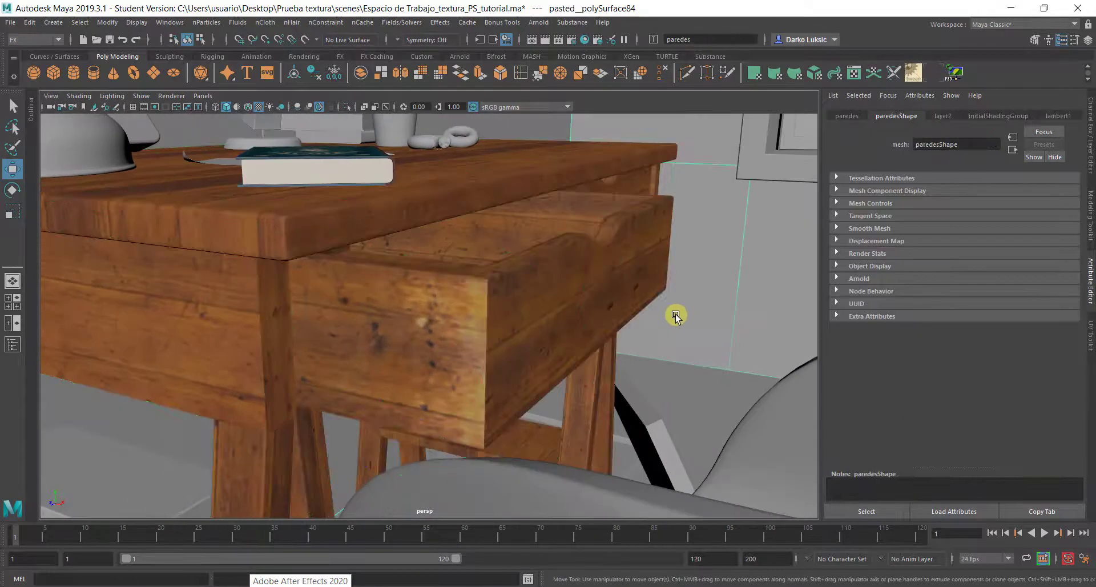
{"action": "left_click_drag", "start_coordinate": [486, 324], "coordinate": [331, 348]}
{"action": "left_click_drag", "start_coordinate": [540, 319], "coordinate": [441, 338]}
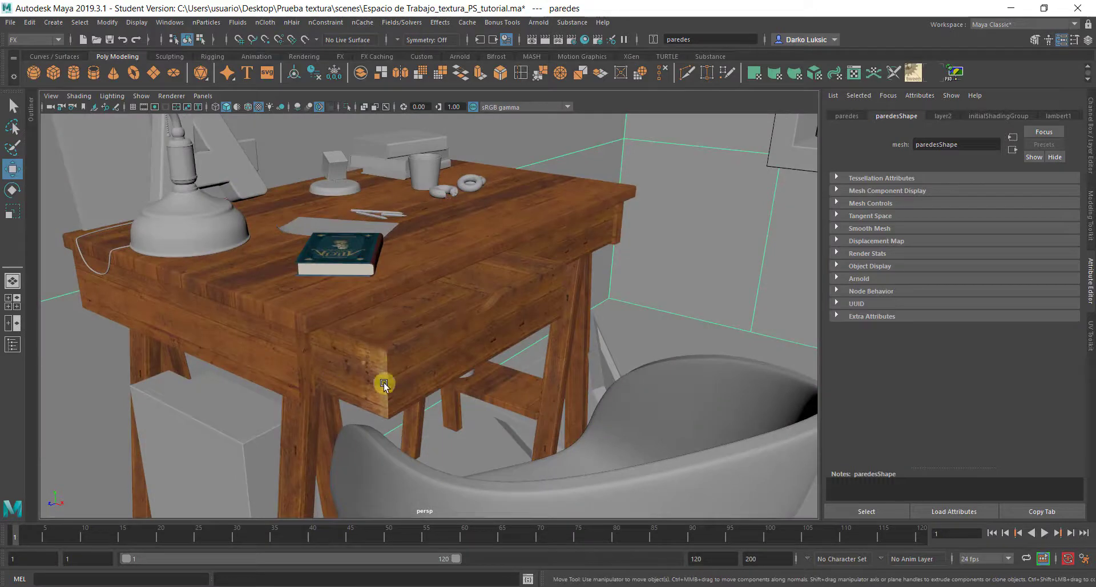
{"action": "left_click_drag", "start_coordinate": [384, 386], "coordinate": [443, 357]}
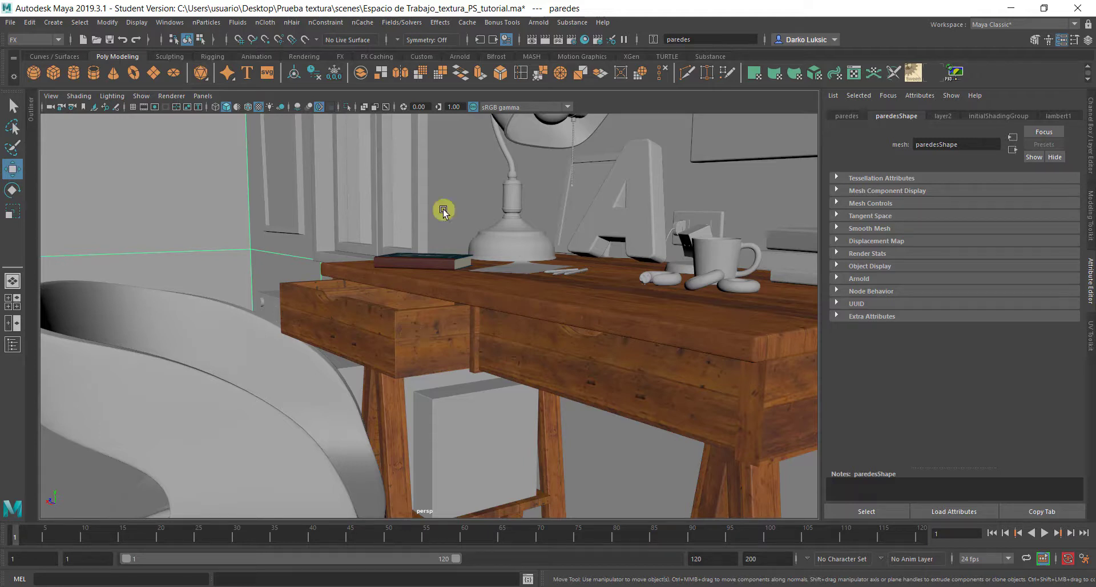
Place TexturesCom_DirtyWall_masked_S.png into txt_escritorio1.psd in Photoshop at 100% scale.
{"action": "mouse_move", "coordinate": [103, 572]}
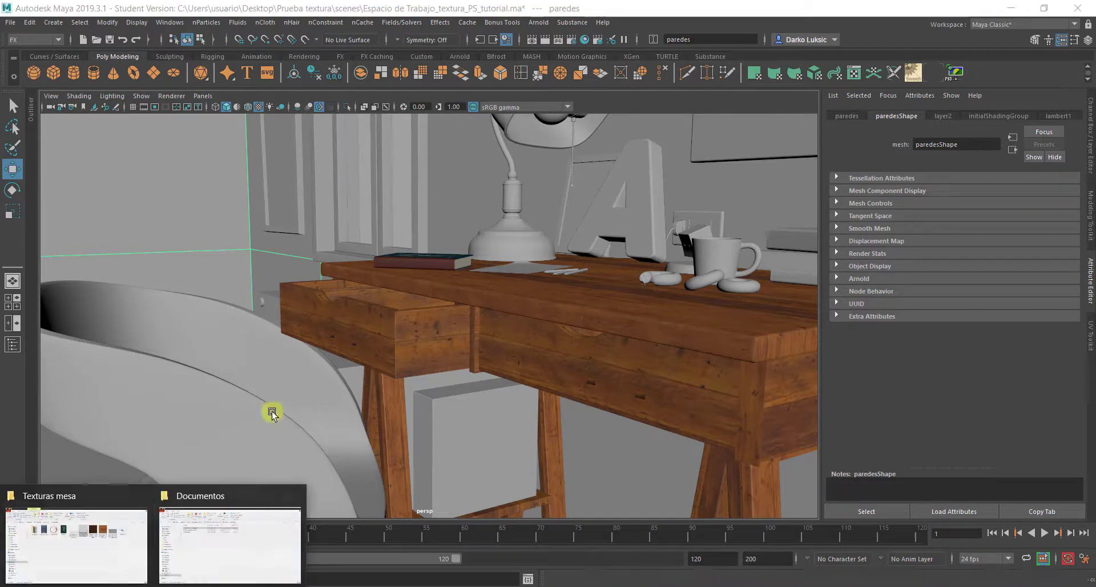
{"action": "left_click", "coordinate": [185, 512]}
{"action": "left_click_drag", "start_coordinate": [618, 194], "coordinate": [402, 282]}
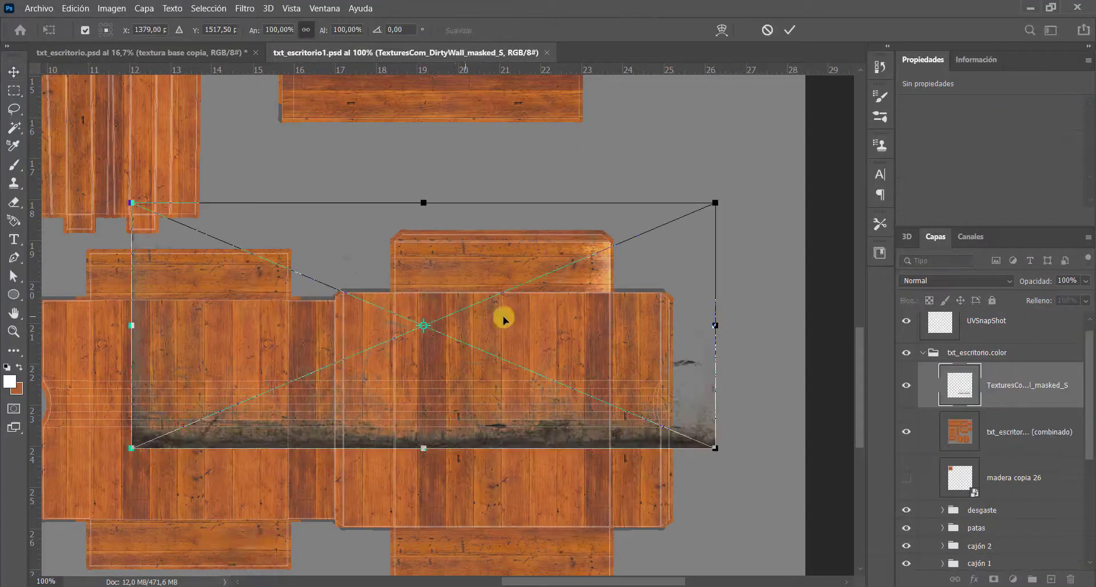
{"action": "key", "text": "Return"}
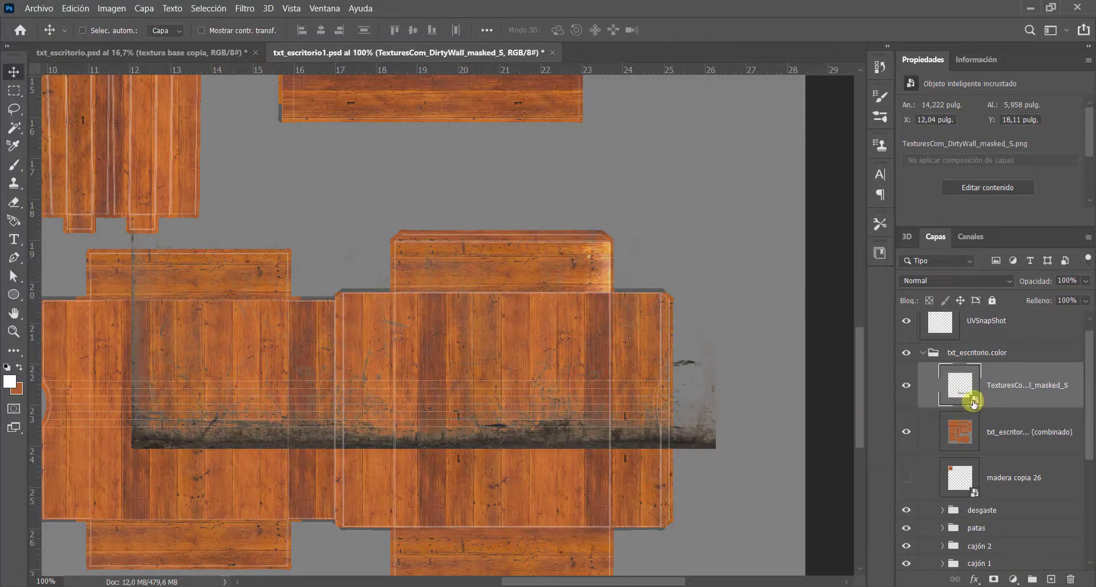
Invert the dirty wall smart object's contents, raise their lightness with Hue/Saturation until nearly white, then save and close them.
{"action": "double_click", "coordinate": [974, 402]}
{"action": "left_click", "coordinate": [618, 312]}
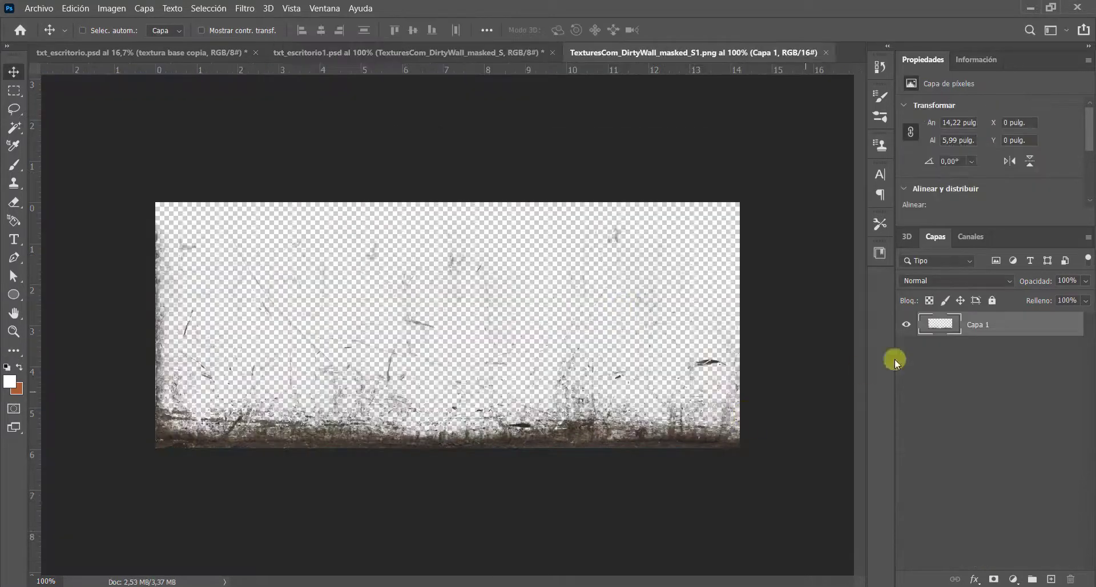
{"action": "key", "text": "ctrl+i"}
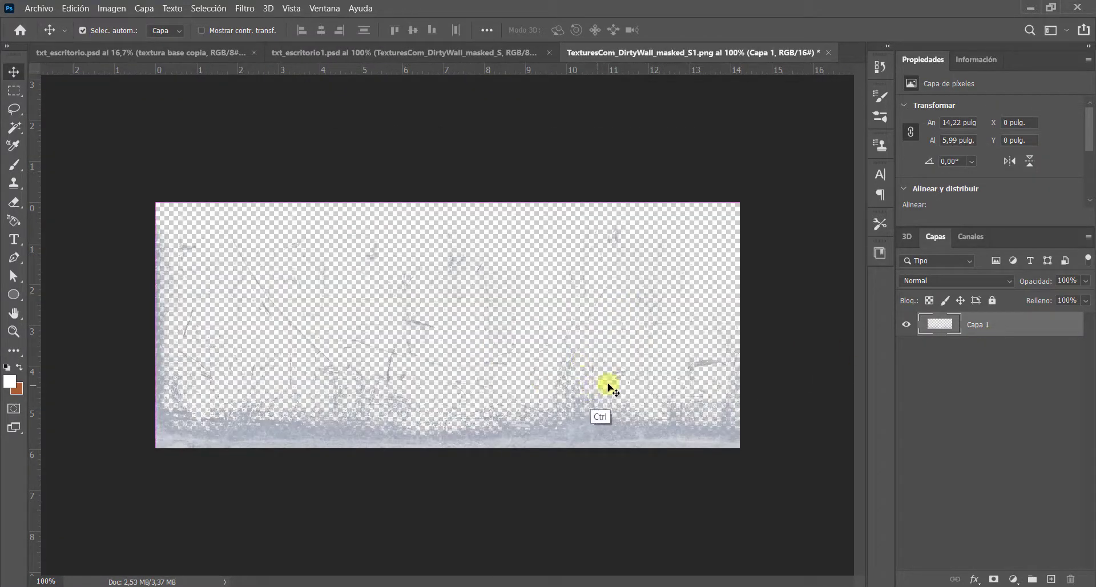
{"action": "key", "text": "ctrl+u"}
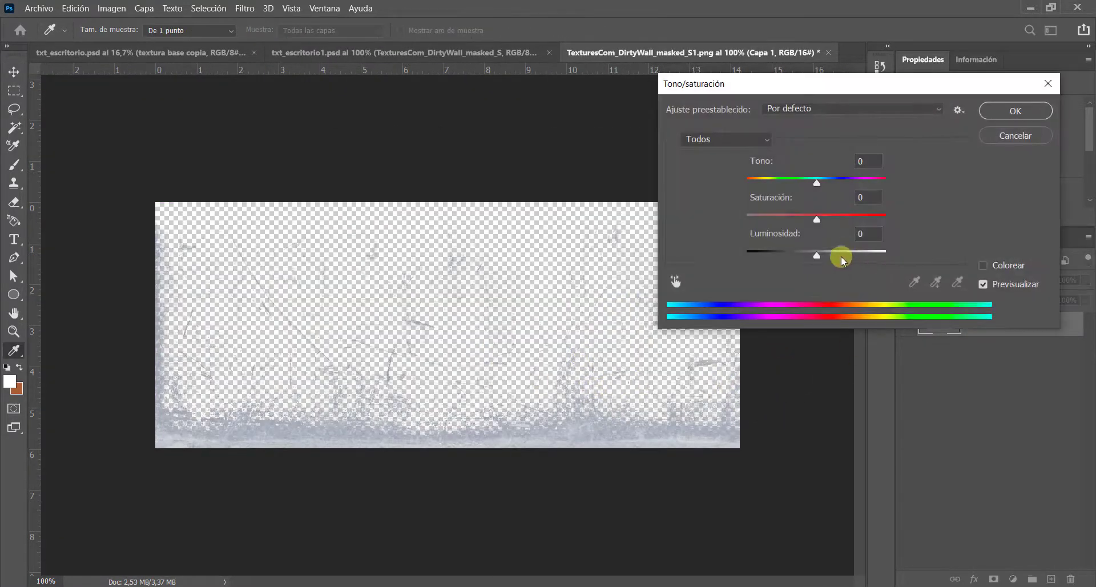
{"action": "left_click_drag", "start_coordinate": [817, 251], "coordinate": [866, 257]}
{"action": "left_click", "coordinate": [1033, 111]}
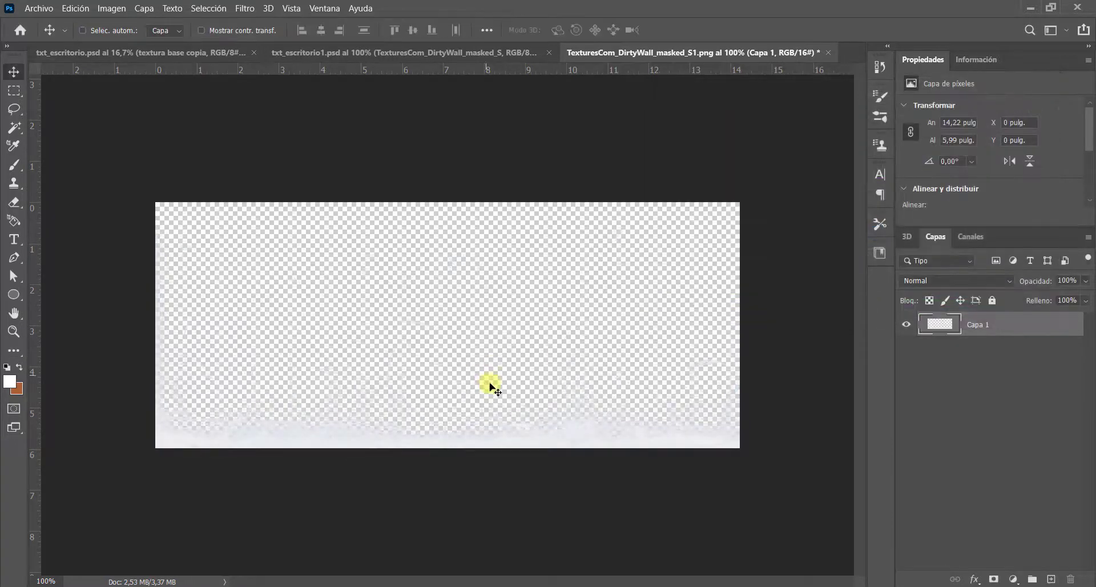
{"action": "key", "text": "ctrl+s"}
{"action": "key", "text": "ctrl+w"}
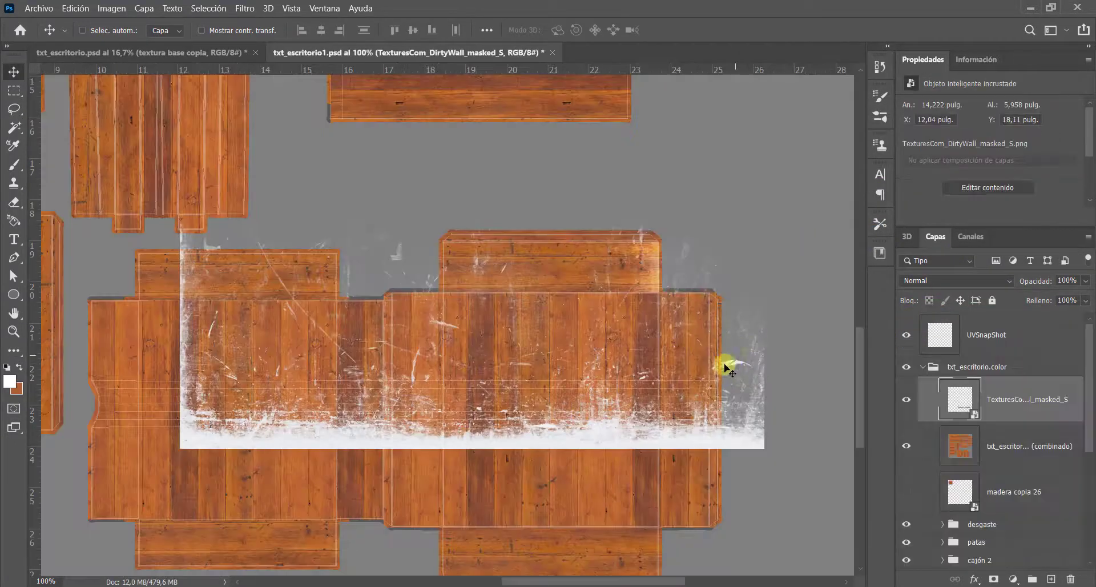
Rotate the dirty wall texture -90° and resize it to 22.17% wide by 153.83% high over the large drawer piece.
{"action": "left_click_drag", "start_coordinate": [463, 366], "coordinate": [450, 409]}
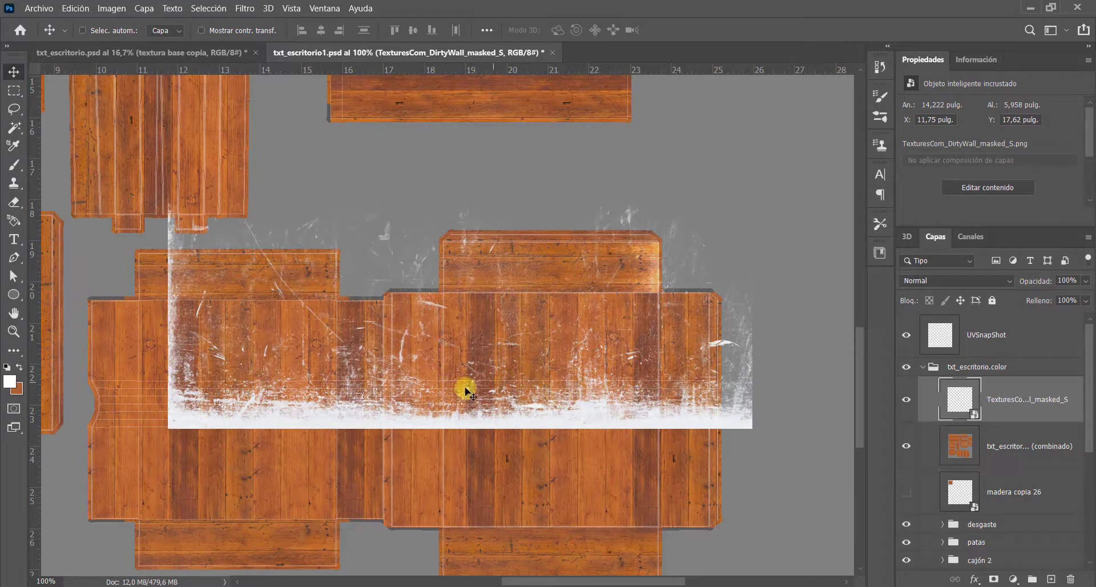
{"action": "key", "text": "ctrl+t"}
{"action": "left_click_drag", "start_coordinate": [184, 310], "coordinate": [552, 305]}
{"action": "left_click_drag", "start_coordinate": [774, 175], "coordinate": [599, 261]}
{"action": "left_click_drag", "start_coordinate": [522, 306], "coordinate": [396, 305]}
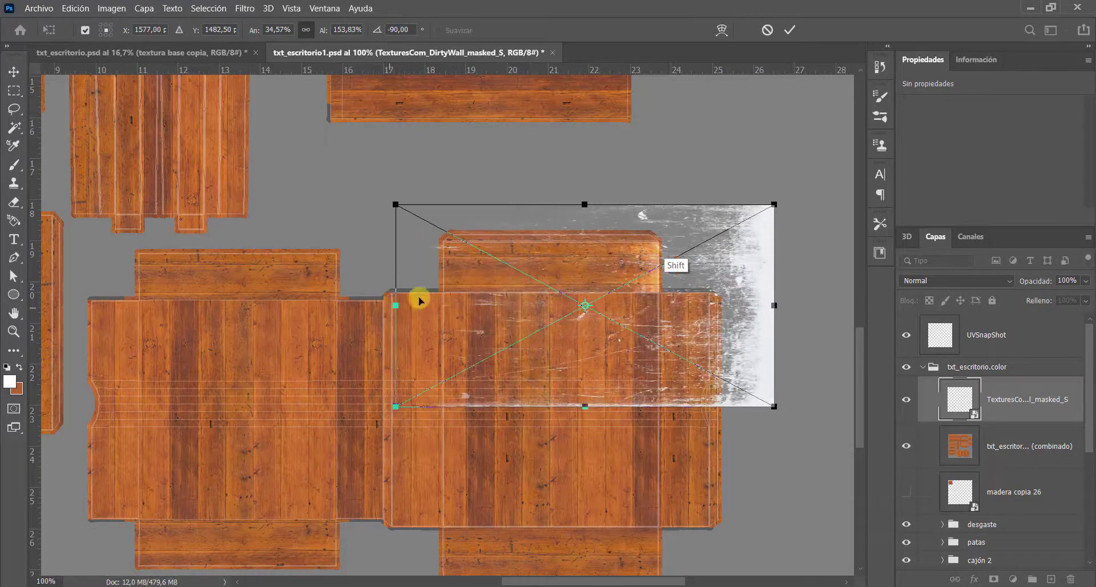
{"action": "left_click_drag", "start_coordinate": [591, 205], "coordinate": [577, 277]}
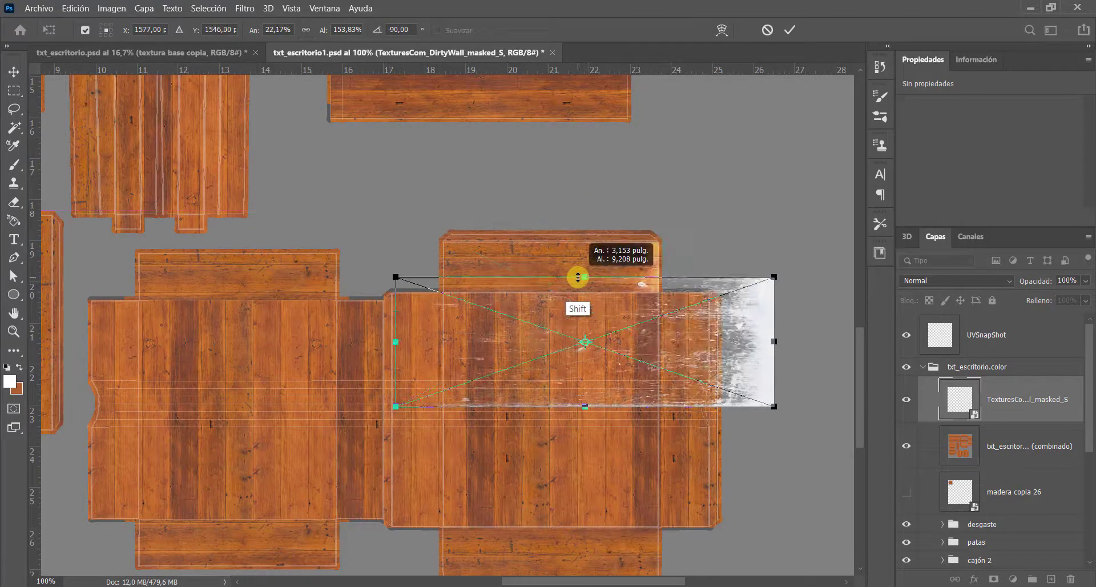
{"action": "key", "text": "Return"}
Delete the merged txt_escritorio layer and put the dirty wall layer inside the desgaste group.
{"action": "left_click", "coordinate": [997, 450]}
{"action": "key", "text": "Delete"}
{"action": "scroll", "coordinate": [945, 480], "scroll_direction": "down", "scroll_amount": 1}
{"action": "left_click", "coordinate": [983, 437]}
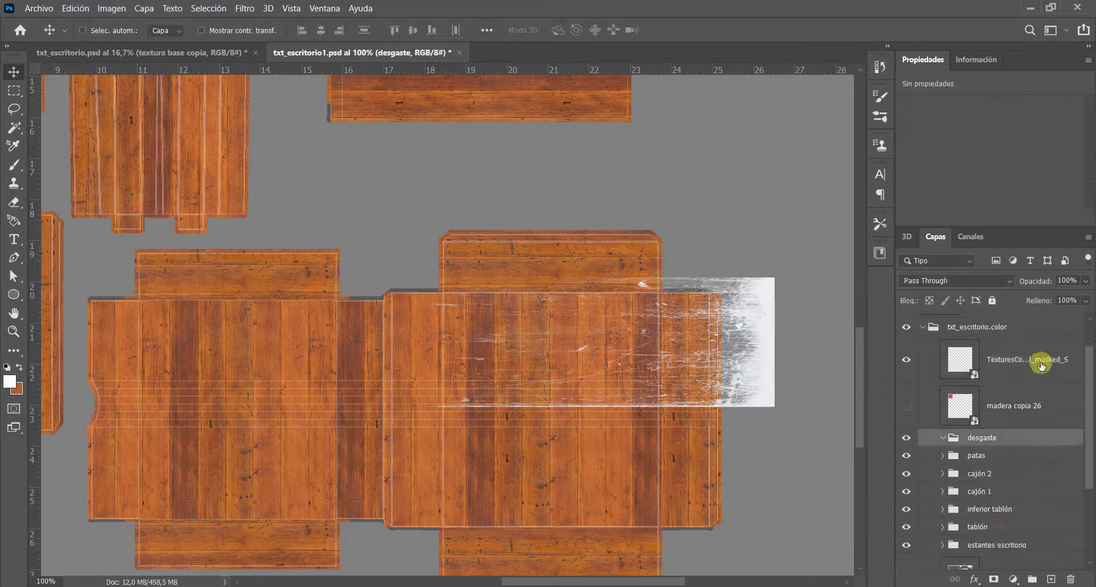
{"action": "left_click_drag", "start_coordinate": [1040, 362], "coordinate": [988, 440]}
Position the dirty wall texture over the drawer piece's upper flap and mask out the part spilling onto the panel below.
{"action": "left_click_drag", "start_coordinate": [675, 345], "coordinate": [568, 269]}
{"action": "left_click", "coordinate": [994, 579]}
{"action": "key", "text": "b"}
{"action": "left_click_drag", "start_coordinate": [674, 318], "coordinate": [409, 216]}
{"action": "scroll", "coordinate": [409, 215], "scroll_direction": "right", "scroll_amount": 2}
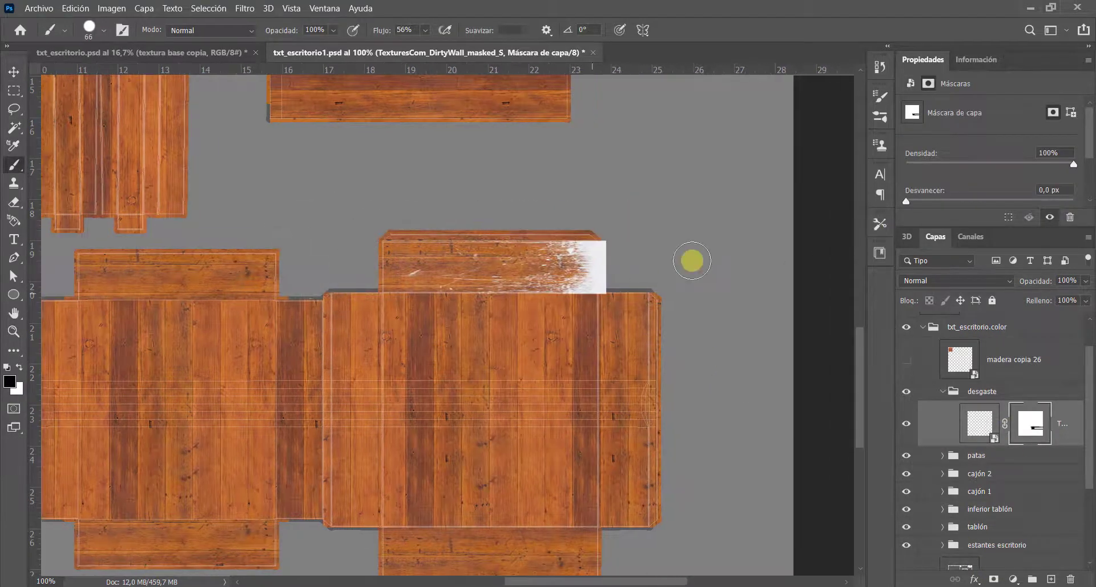
Set the dirty wall layer's blending mode to Superponer and its opacity to 67%.
{"action": "key", "text": "v"}
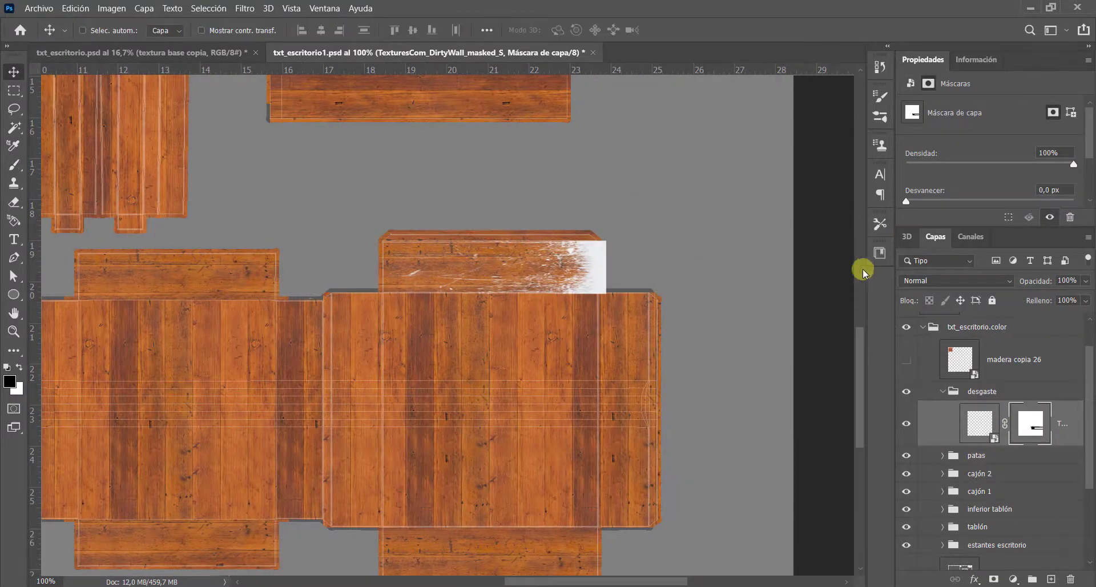
{"action": "left_click", "coordinate": [966, 282]}
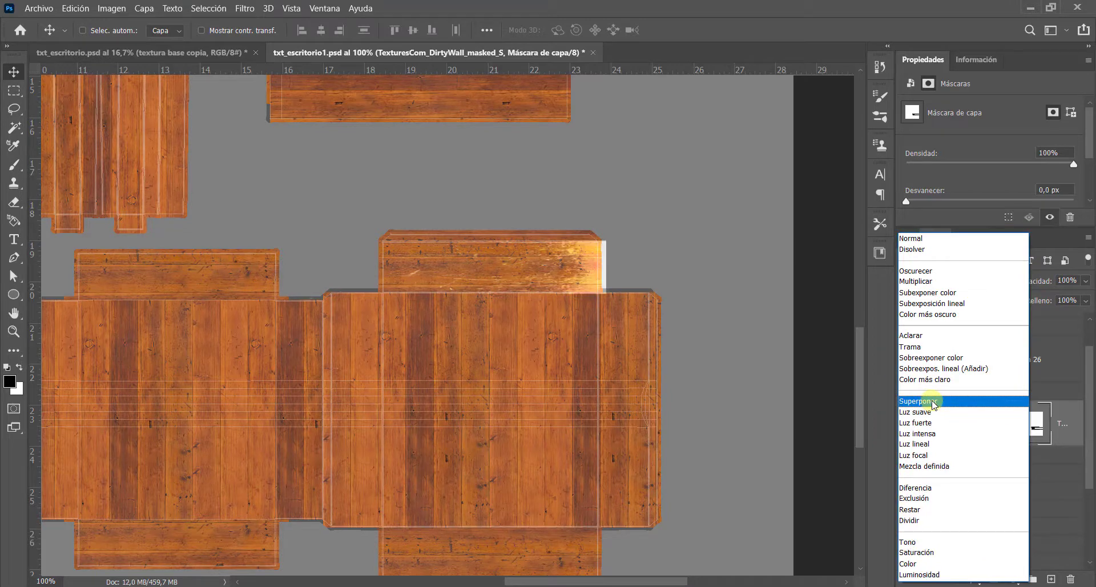
{"action": "left_click", "coordinate": [935, 403]}
{"action": "left_click_drag", "start_coordinate": [1070, 301], "coordinate": [1075, 299]}
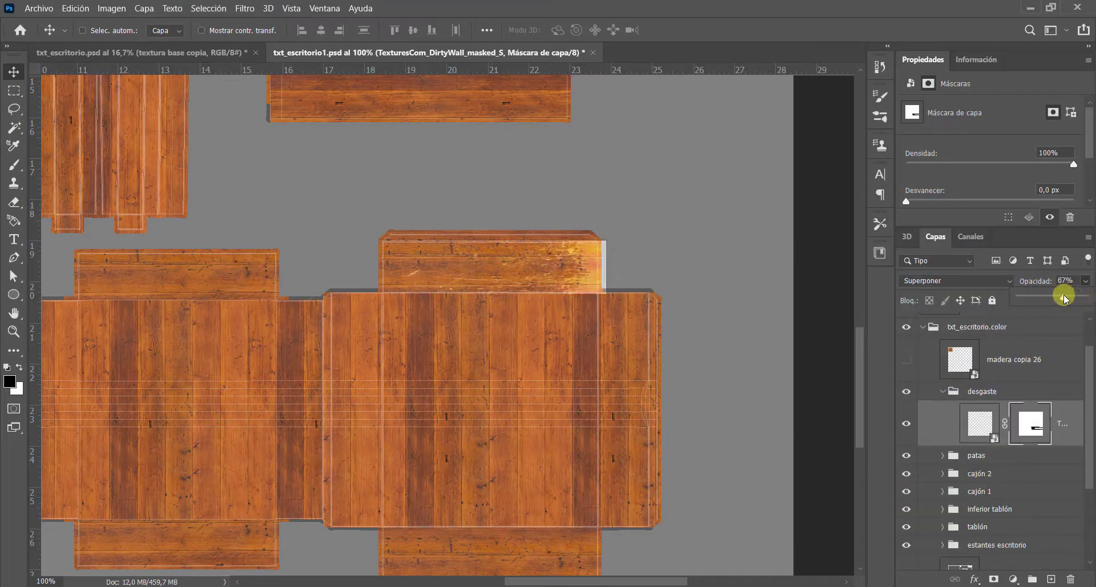
{"action": "left_click", "coordinate": [575, 270], "text": "ctrl"}
{"action": "left_click", "coordinate": [575, 270], "text": "ctrl"}
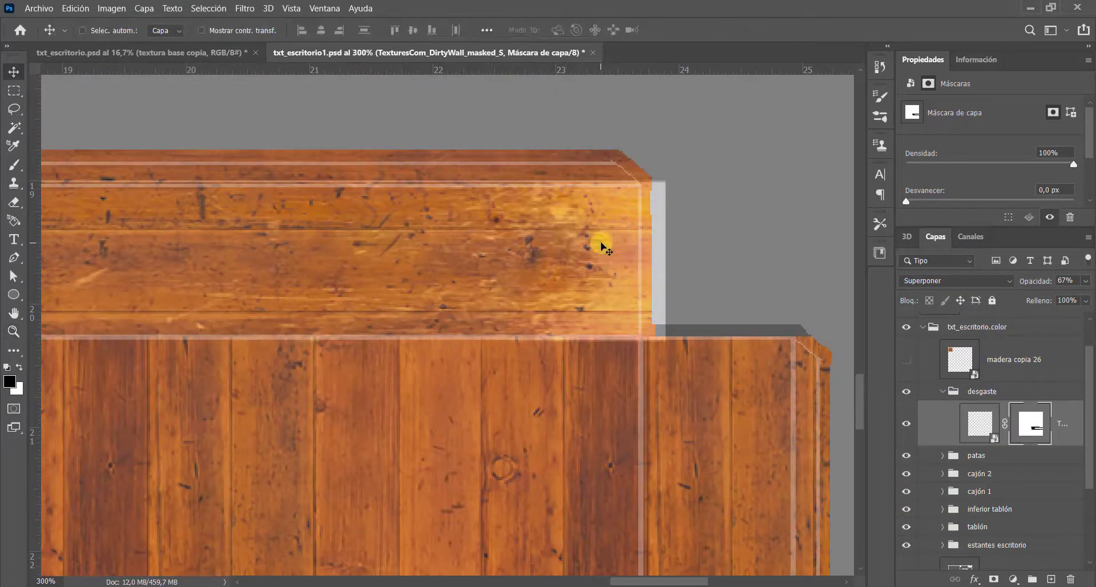
Try to move the dirty wall wear down to the drawer piece's lower flap.
{"action": "key", "text": "ctrl+minus"}
{"action": "key", "text": "ctrl+minus"}
{"action": "left_click_drag", "start_coordinate": [490, 329], "coordinate": [526, 306]}
{"action": "scroll", "coordinate": [510, 296], "scroll_direction": "down", "scroll_amount": 3}
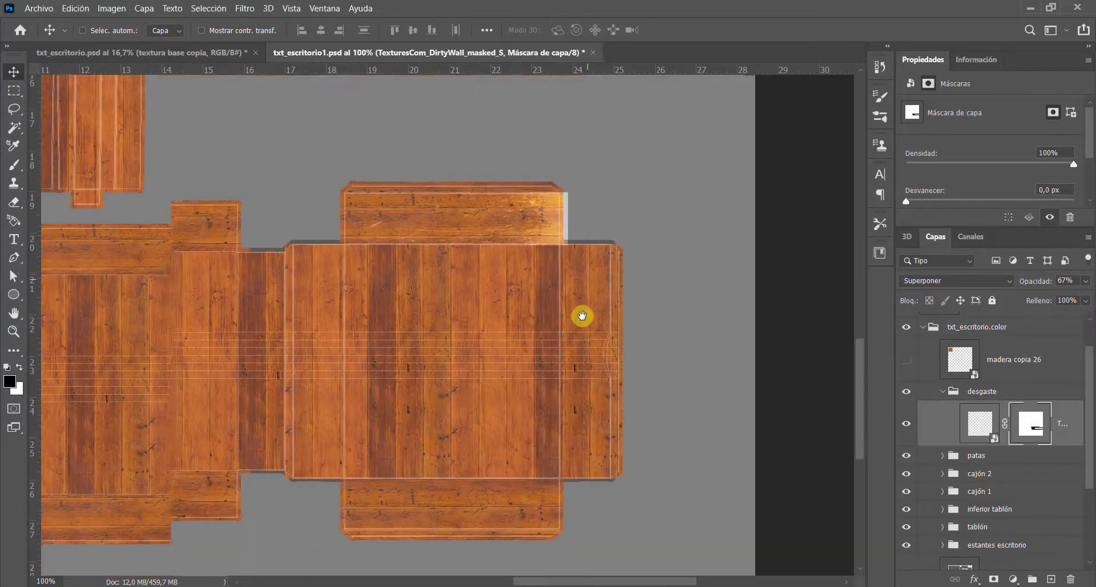
{"action": "left_click_drag", "start_coordinate": [554, 229], "coordinate": [529, 517]}
{"action": "key", "text": "ctrl+z"}
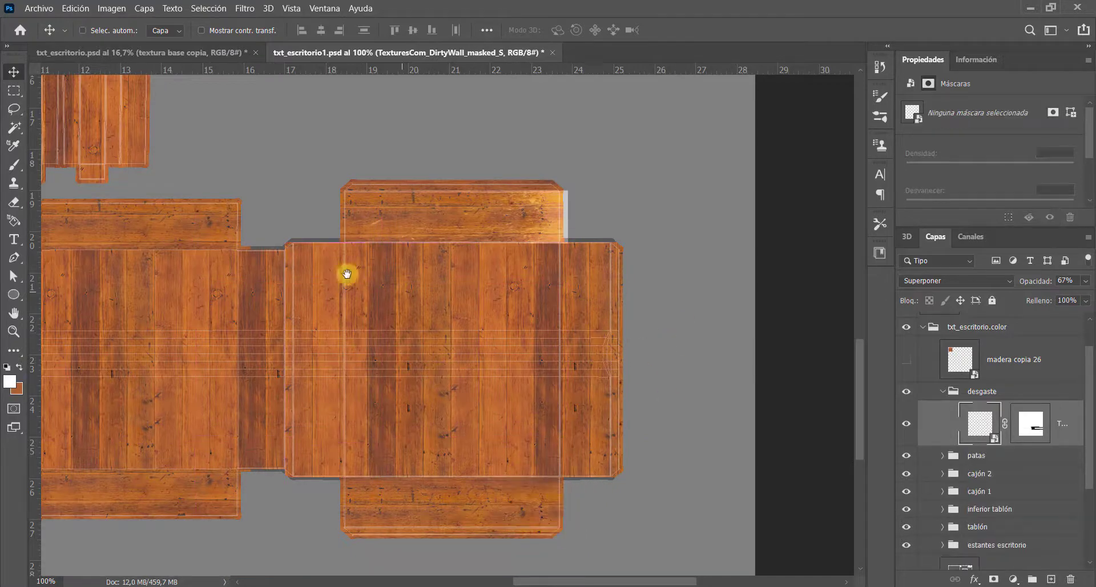
Place TexturesCom_DecalBottom0052_2_masked_S.png from the Texturas mesa folder onto the large tabletop piece.
{"action": "scroll", "coordinate": [347, 274], "scroll_direction": "left", "scroll_amount": 10}
{"action": "scroll", "coordinate": [348, 274], "scroll_direction": "up", "scroll_amount": 8}
{"action": "scroll", "coordinate": [387, 519], "scroll_direction": "up", "scroll_amount": 6}
{"action": "scroll", "coordinate": [387, 519], "scroll_direction": "right", "scroll_amount": 3}
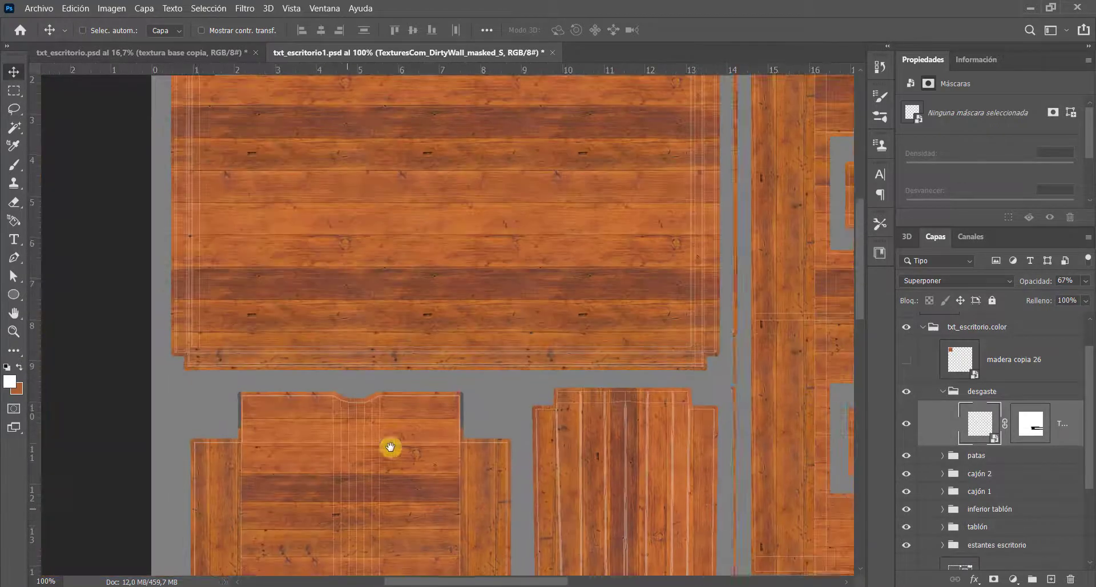
{"action": "mouse_move", "coordinate": [91, 582]}
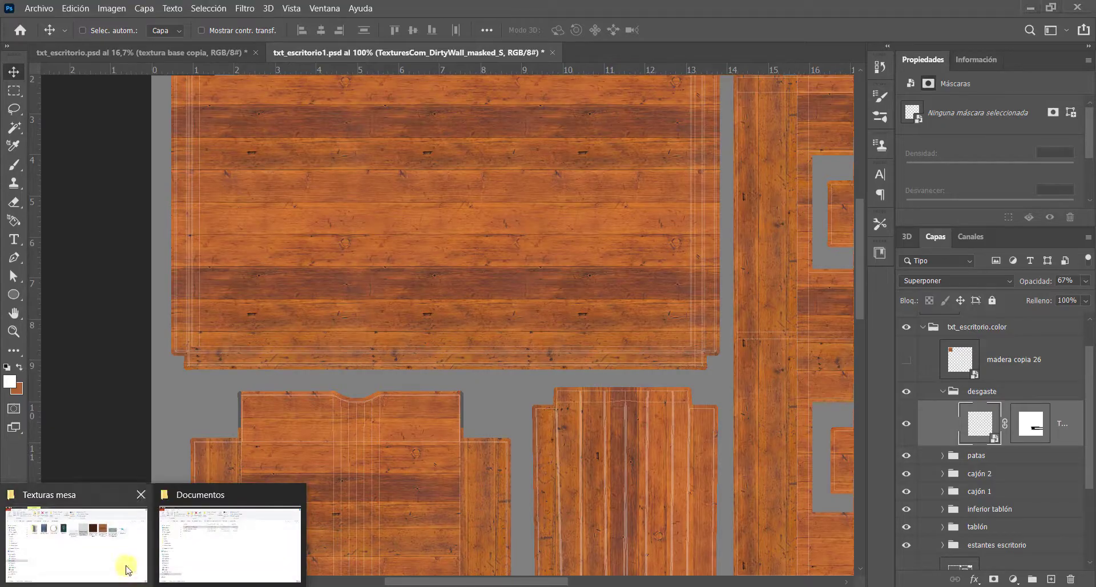
{"action": "left_click", "coordinate": [100, 551]}
{"action": "left_click_drag", "start_coordinate": [574, 211], "coordinate": [461, 271]}
{"action": "key", "text": "ctrl+z"}
{"action": "left_click_drag", "start_coordinate": [503, 300], "coordinate": [500, 209]}
{"action": "key", "text": "ctrl+z"}
{"action": "left_click_drag", "start_coordinate": [572, 300], "coordinate": [721, 190]}
{"action": "key", "text": "Return"}
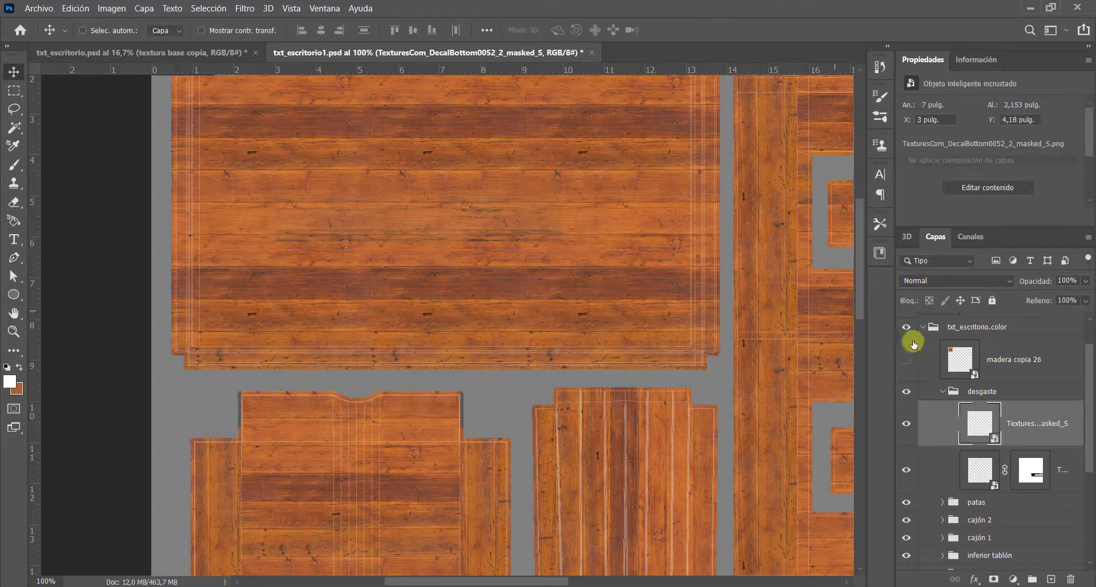
Invert the DecalBottom smart object's contents, raise their lightness with Hue/Saturation until nearly white, then save and close them.
{"action": "double_click", "coordinate": [995, 440]}
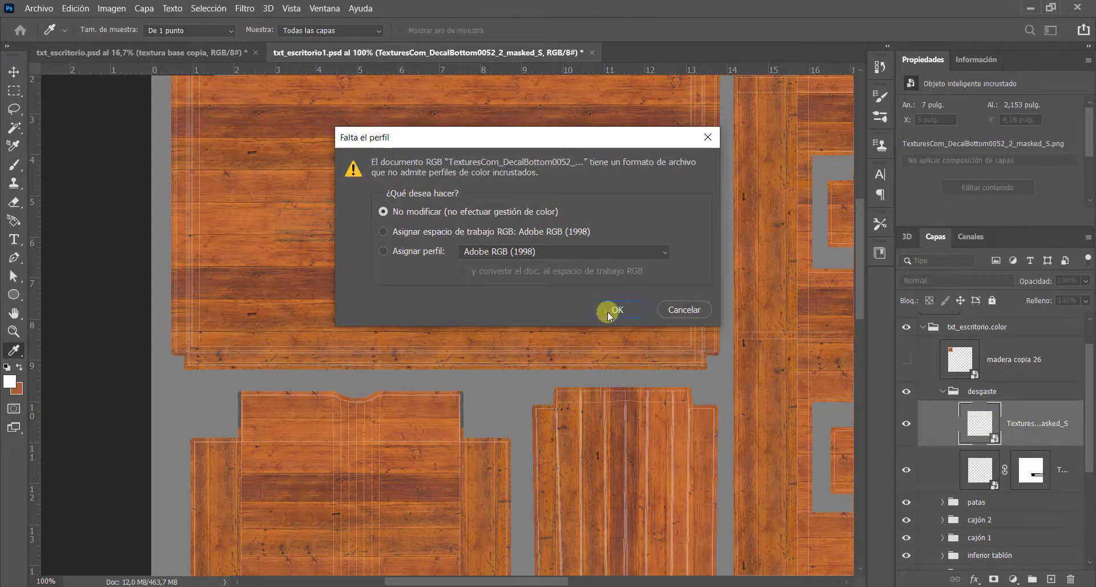
{"action": "left_click", "coordinate": [609, 313]}
{"action": "key", "text": "ctrl"}
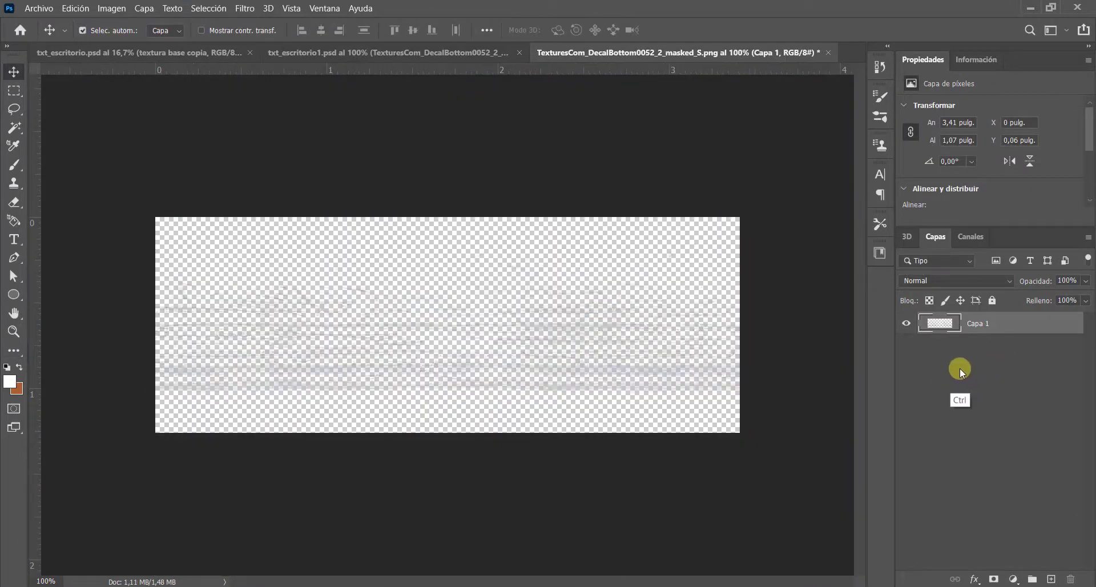
{"action": "key", "text": "ctrl+u"}
{"action": "left_click_drag", "start_coordinate": [854, 253], "coordinate": [866, 260]}
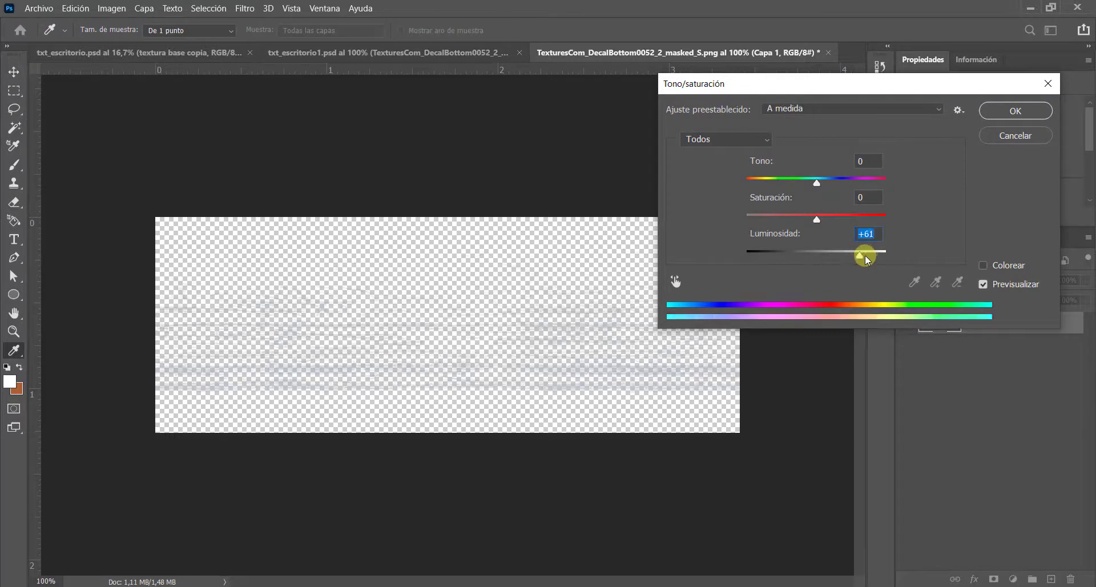
{"action": "left_click", "coordinate": [1014, 111]}
{"action": "key", "text": "ctrl"}
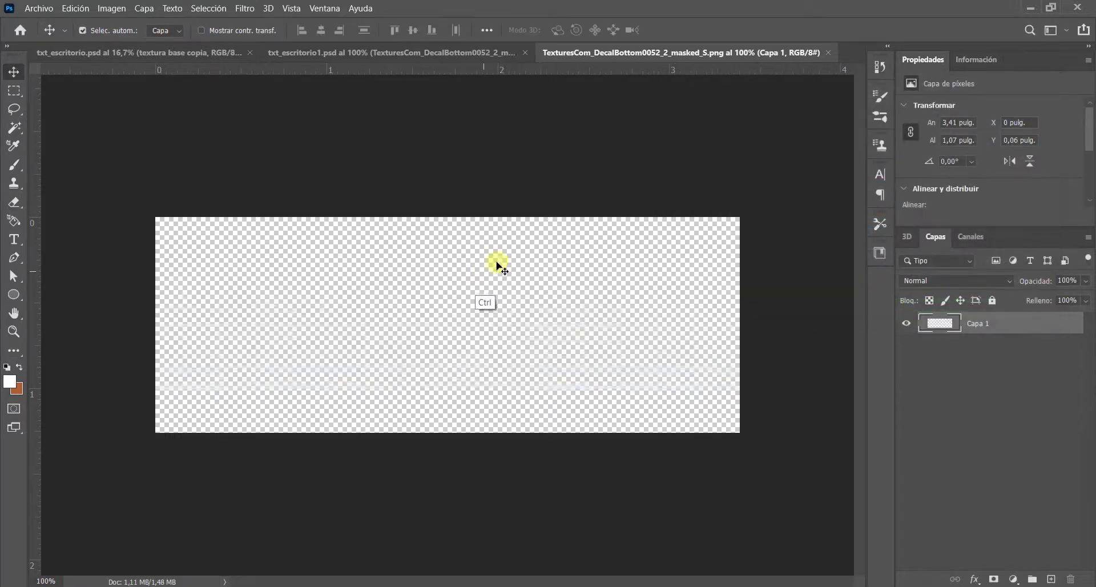
{"action": "key", "text": "ctrl+w"}
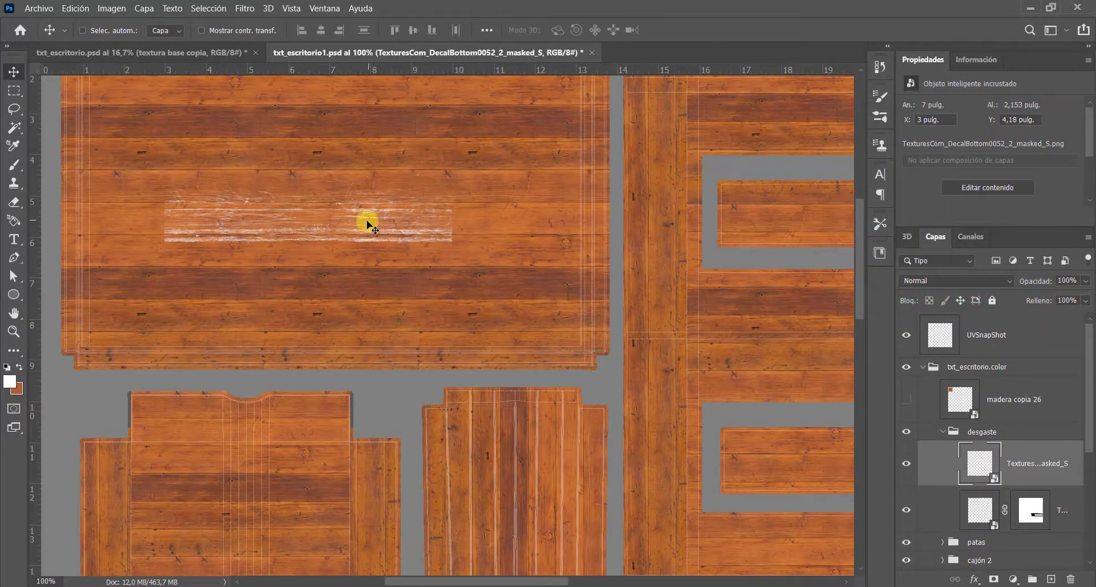
Add a mask to the DecalBottom layer and paint out all but a thin scratch strip, using a 66 px brush softened to 41% hardness.
{"action": "left_click_drag", "start_coordinate": [368, 225], "coordinate": [598, 292]}
{"action": "left_click", "coordinate": [367, 258], "text": "ctrl"}
{"action": "left_click", "coordinate": [994, 580]}
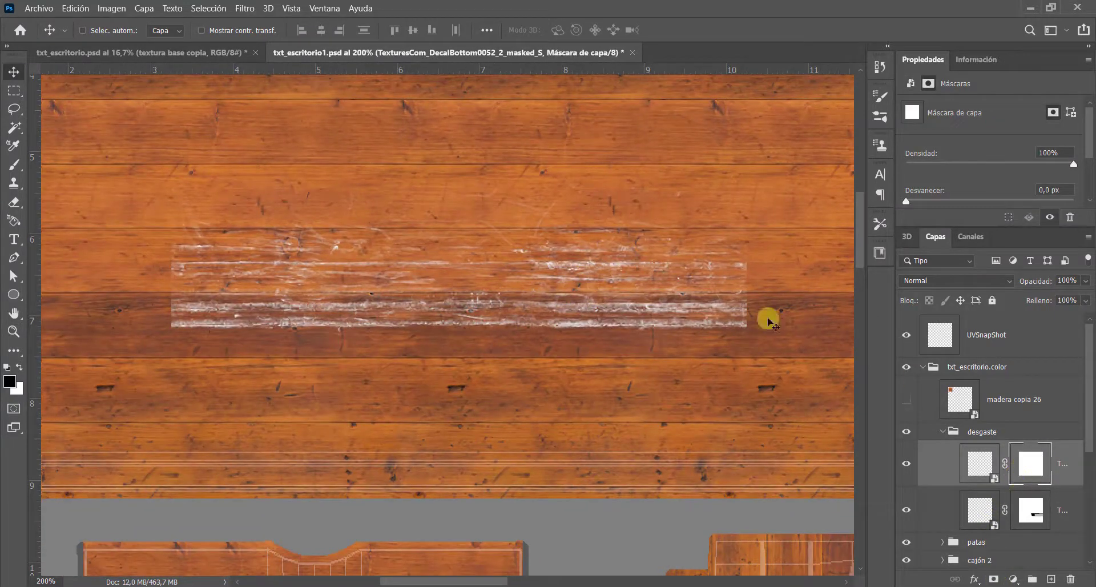
{"action": "key", "text": "b"}
{"action": "mouse_move", "coordinate": [221, 245]}
{"action": "left_mouse_down"}
{"action": "mouse_move", "coordinate": [246, 238]}
{"action": "mouse_move", "coordinate": [166, 259]}
{"action": "mouse_move", "coordinate": [561, 247]}
{"action": "mouse_move", "coordinate": [386, 249]}
{"action": "mouse_move", "coordinate": [766, 254]}
{"action": "left_mouse_up"}
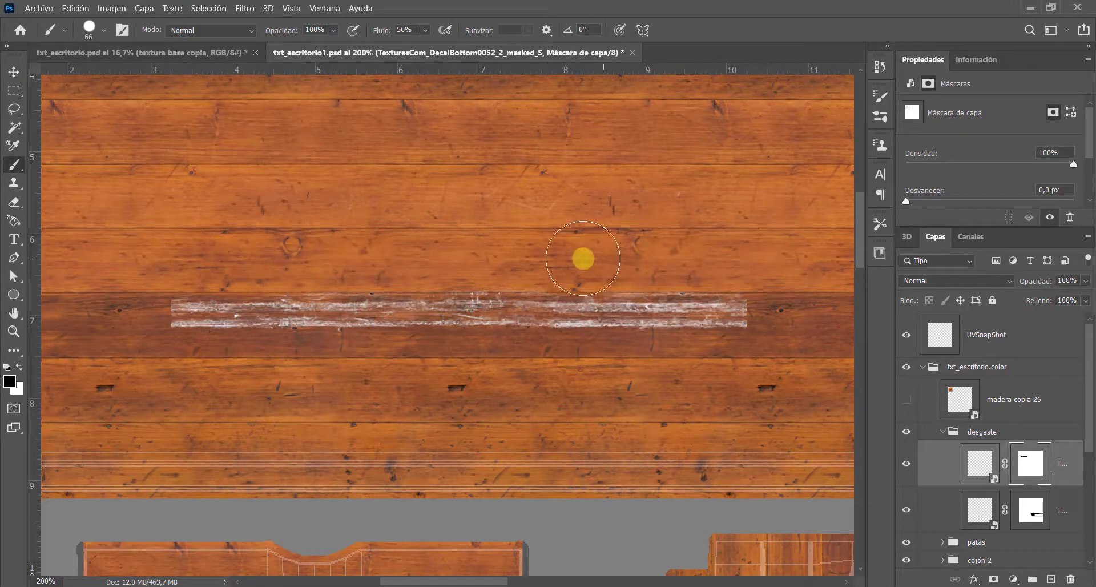
{"action": "right_click", "coordinate": [530, 264]}
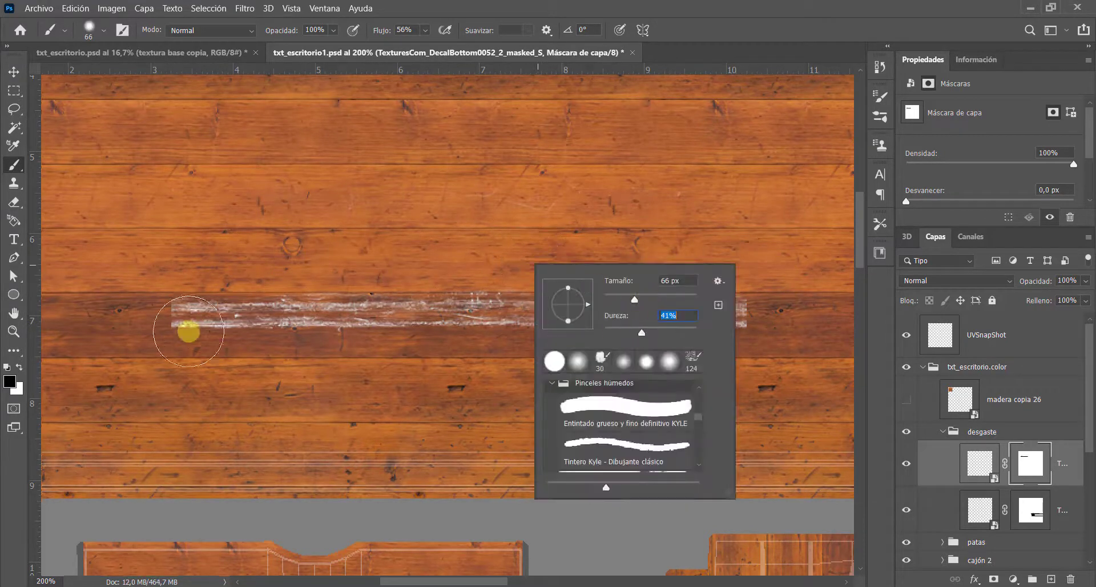
{"action": "mouse_move", "coordinate": [189, 331]}
{"action": "left_mouse_down"}
{"action": "mouse_move", "coordinate": [240, 355]}
{"action": "mouse_move", "coordinate": [818, 363]}
{"action": "left_mouse_up"}
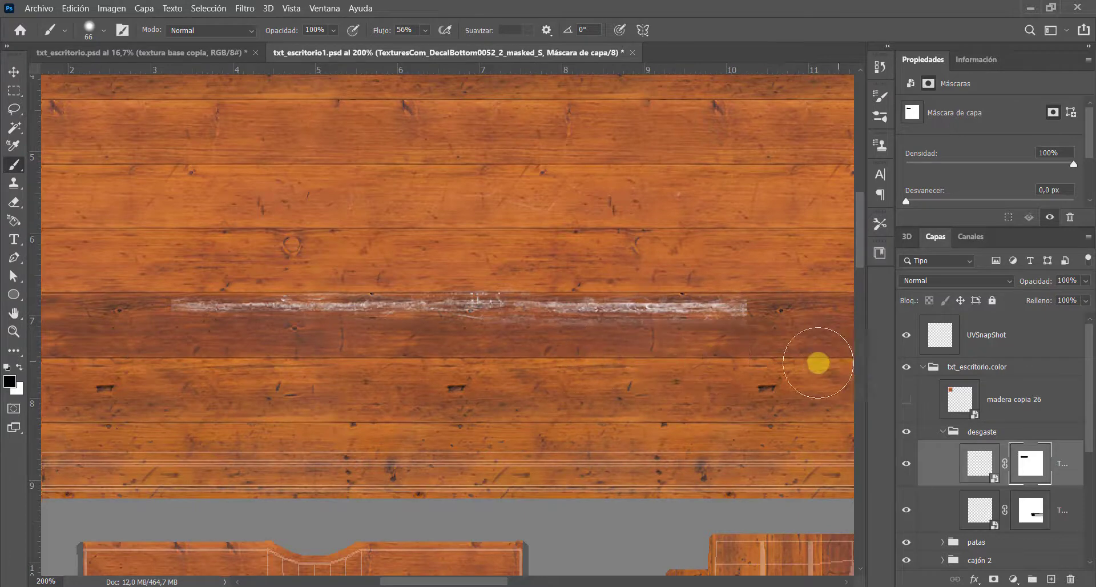
Move the masked scratch strip to the tabletop piece's lower edge and hide the UVSnapShot layer.
{"action": "key", "text": "v"}
{"action": "scroll", "coordinate": [572, 288], "scroll_direction": "down", "scroll_amount": 1}
{"action": "left_click_drag", "start_coordinate": [528, 291], "coordinate": [429, 367]}
{"action": "left_click", "coordinate": [907, 335]}
Set the scratch strip layer's blending mode to Superponer and its opacity to 68%.
{"action": "left_click", "coordinate": [957, 281]}
{"action": "left_click", "coordinate": [931, 402]}
{"action": "left_click", "coordinate": [1086, 281]}
{"action": "left_click_drag", "start_coordinate": [1087, 298], "coordinate": [1065, 301]}
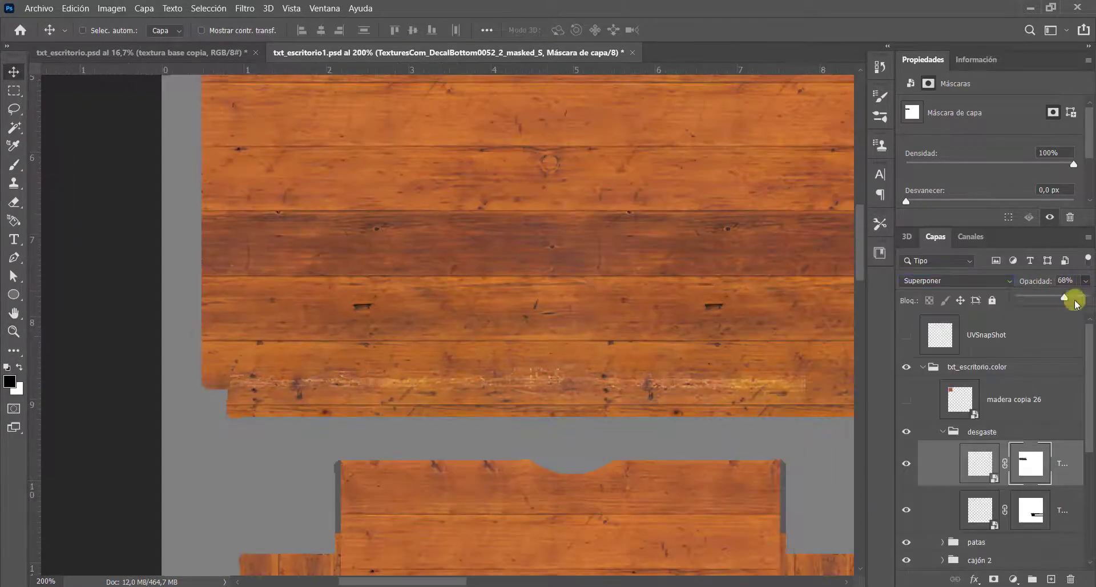
Stamp the visible artwork into a new merged layer at the top of the txt_escritorio.color group and save the document.
{"action": "left_click", "coordinate": [1007, 396]}
{"action": "left_click", "coordinate": [999, 367]}
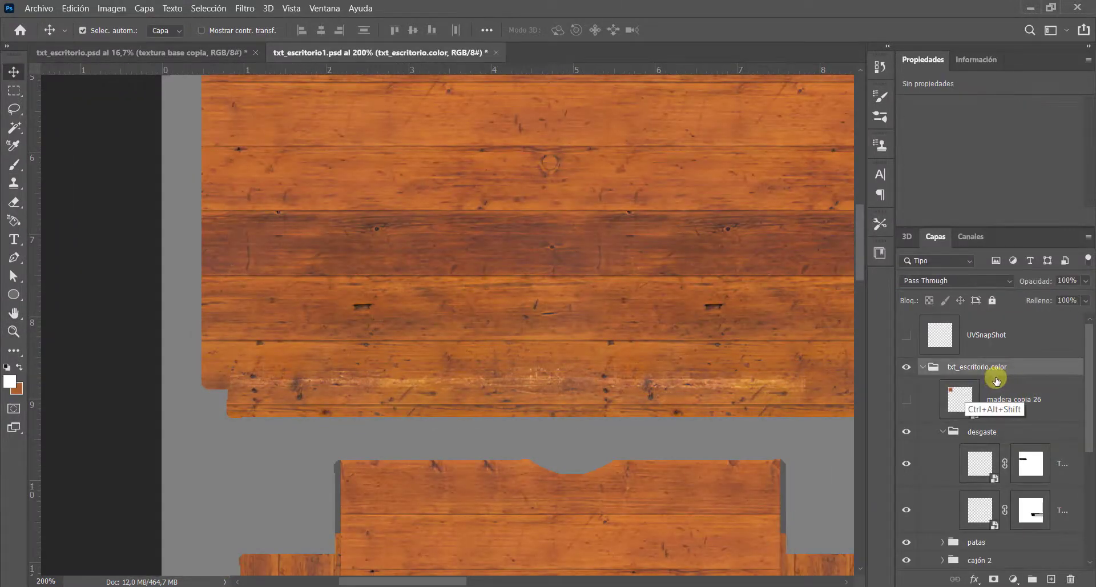
{"action": "key", "text": "ctrl+alt+shift+e"}
{"action": "left_click_drag", "start_coordinate": [991, 379], "coordinate": [983, 425]}
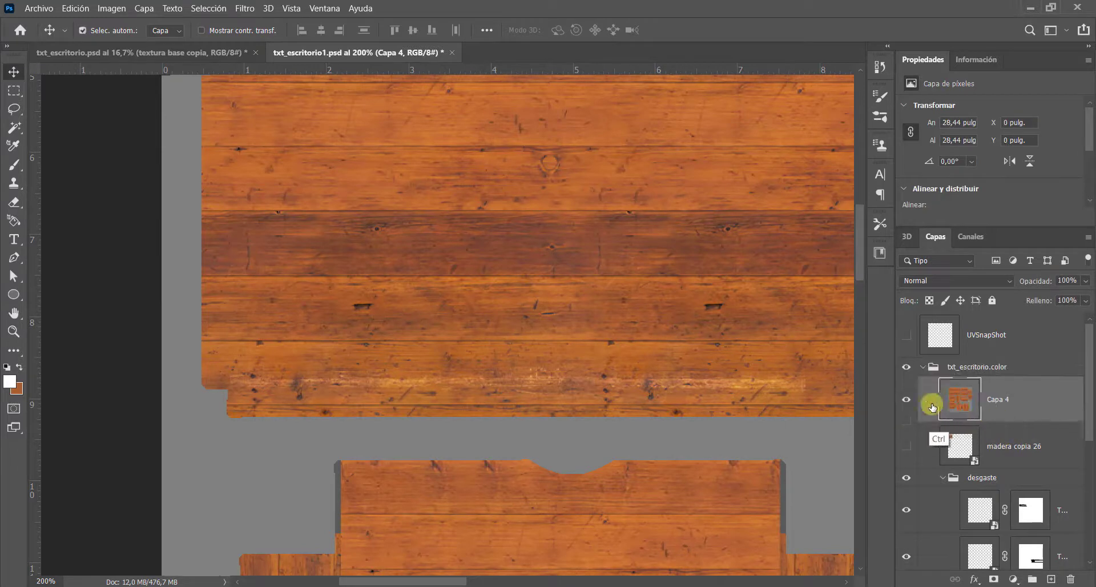
{"action": "key", "text": "ctrl+s"}
Switch to Maya, update the PSD texture nodes, and view the desk's worn drawer from the other side.
{"action": "mouse_move", "coordinate": [384, 583]}
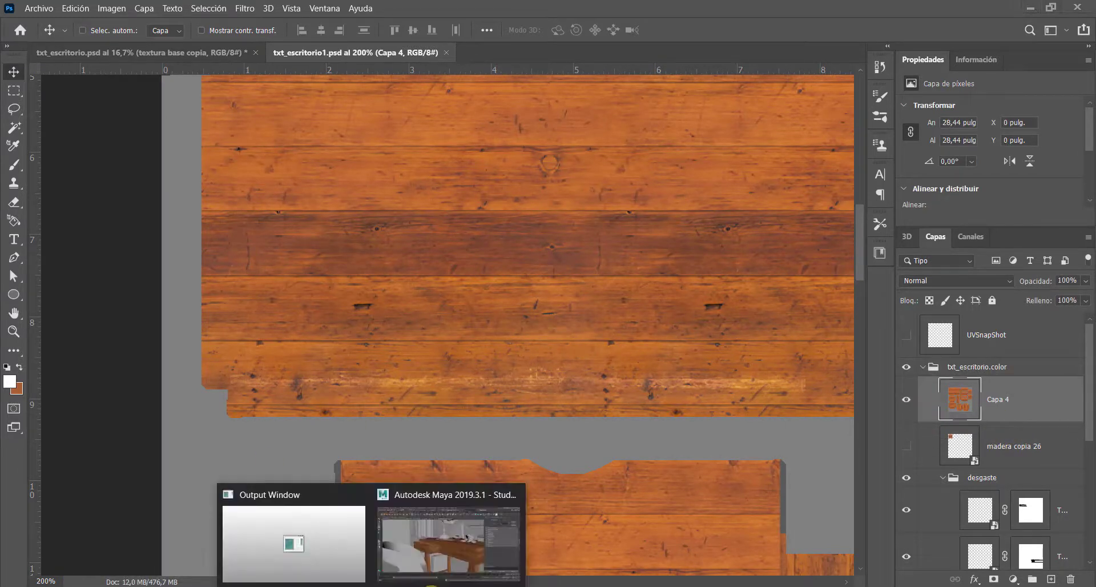
{"action": "left_click", "coordinate": [457, 532]}
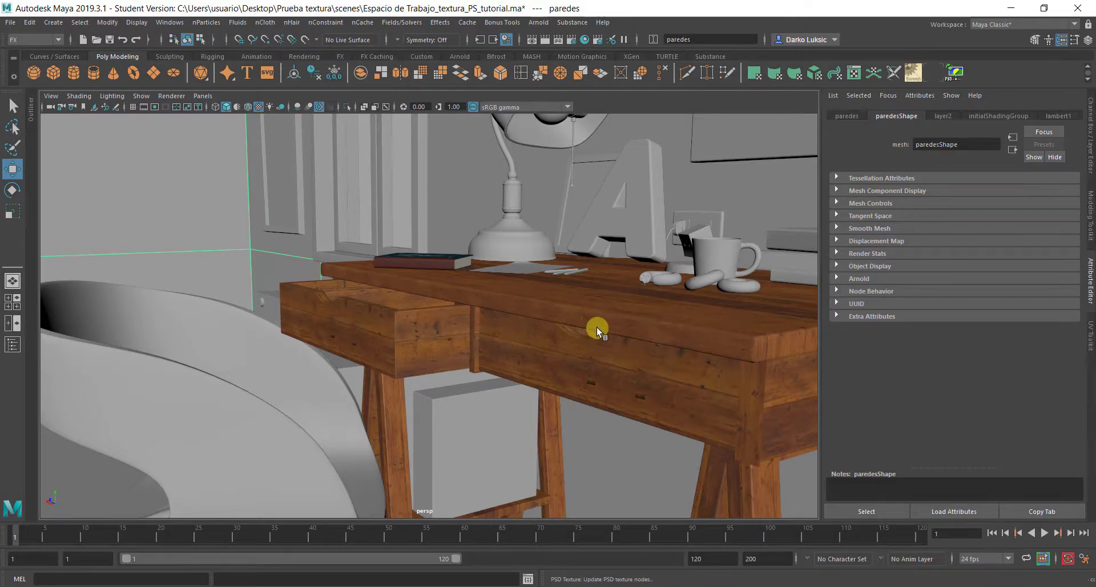
{"action": "key", "text": "bracketleft"}
{"action": "key", "text": "bracketleft"}
{"action": "key", "text": "bracketleft"}
{"action": "key", "text": "bracketleft"}
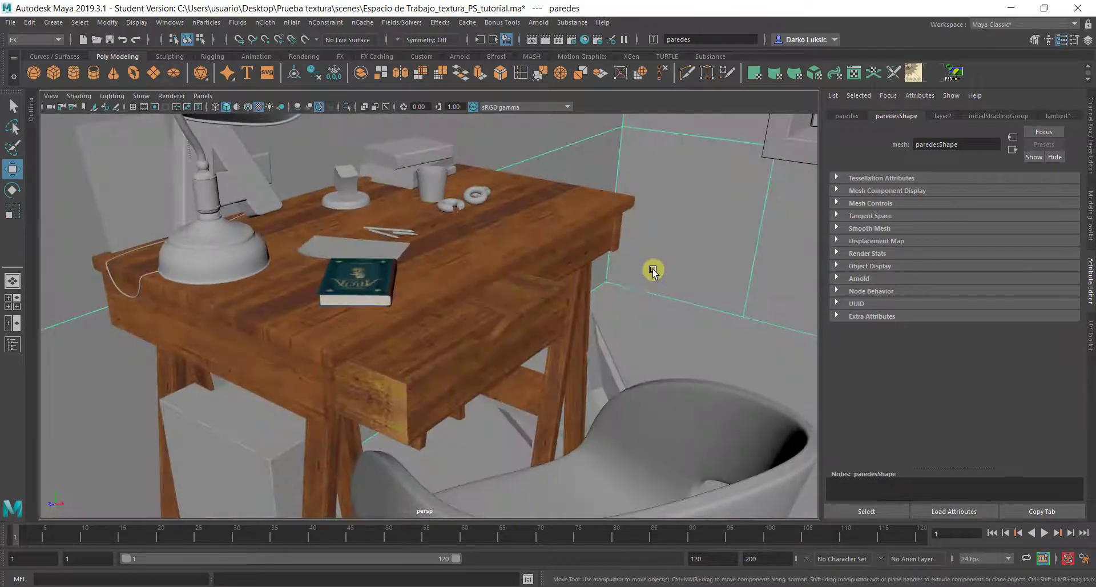
Isolate the desk in the viewport and examine the scratch wear along the tabletop's edge and its surface.
{"action": "left_click", "coordinate": [306, 343]}
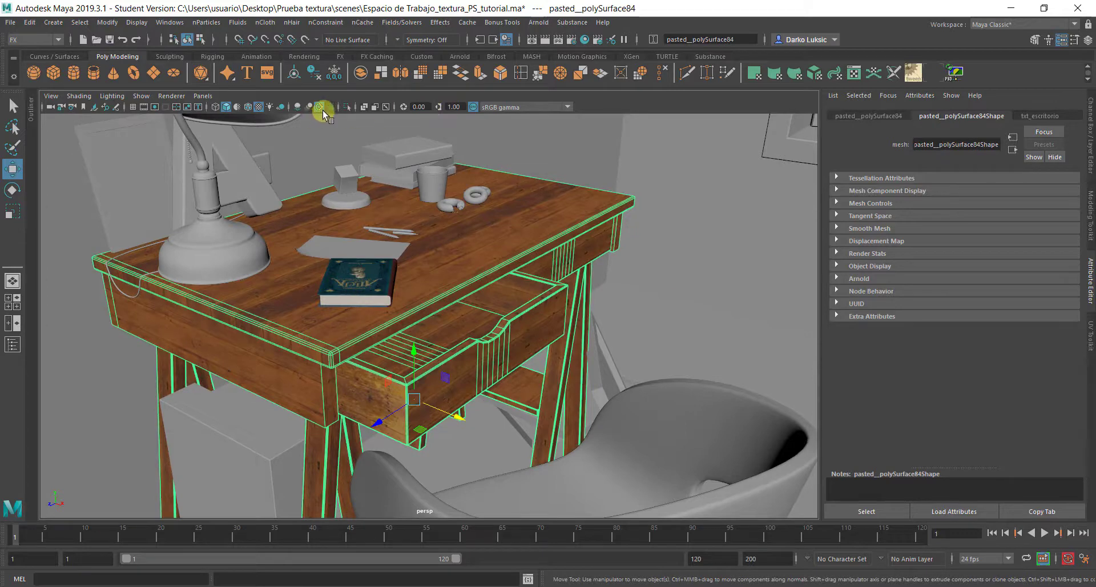
{"action": "left_click", "coordinate": [346, 106]}
{"action": "left_click", "coordinate": [227, 183]}
{"action": "scroll", "coordinate": [306, 203], "scroll_direction": "up", "scroll_amount": 5}
{"action": "left_click_drag", "start_coordinate": [306, 203], "coordinate": [742, 260]}
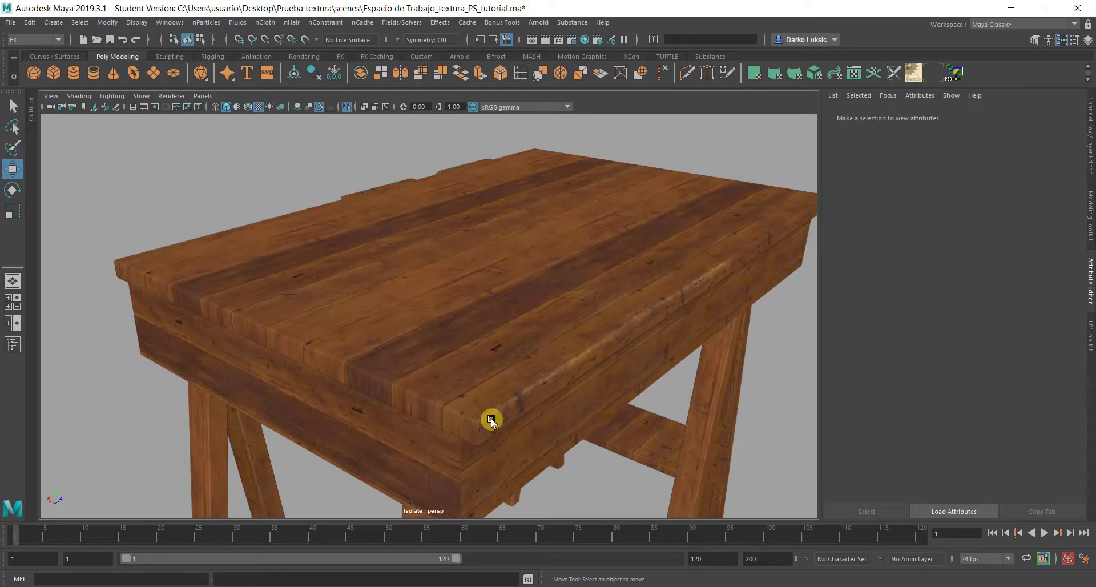
{"action": "left_click_drag", "start_coordinate": [492, 420], "coordinate": [468, 303]}
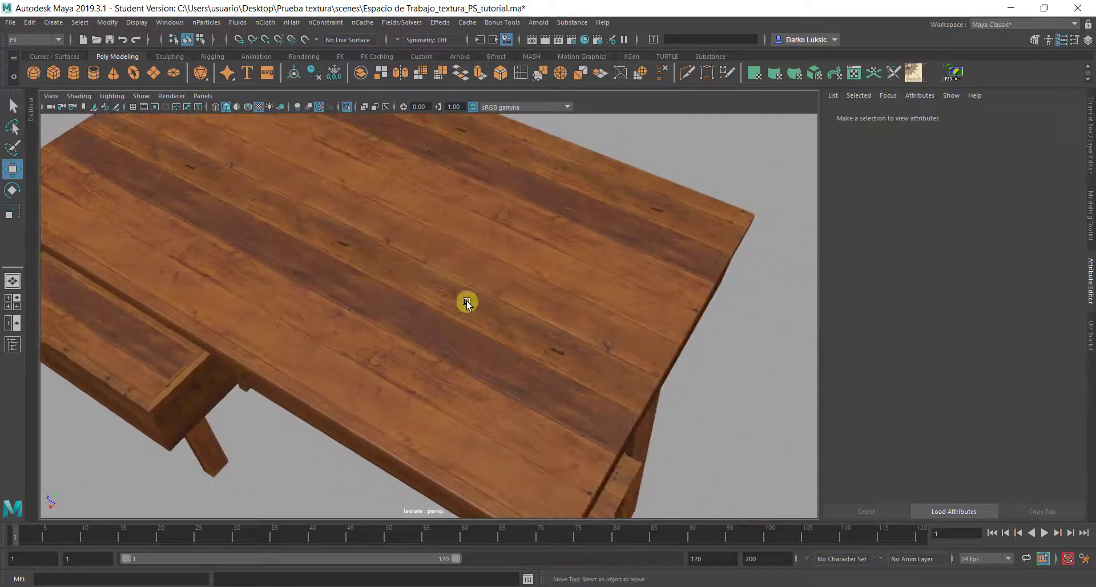
Place mancha café.png from the Texturas mesa folder onto the tabletop piece in Photoshop's txt_escritorio1.psd, at 100.03% scale.
{"action": "mouse_move", "coordinate": [133, 583]}
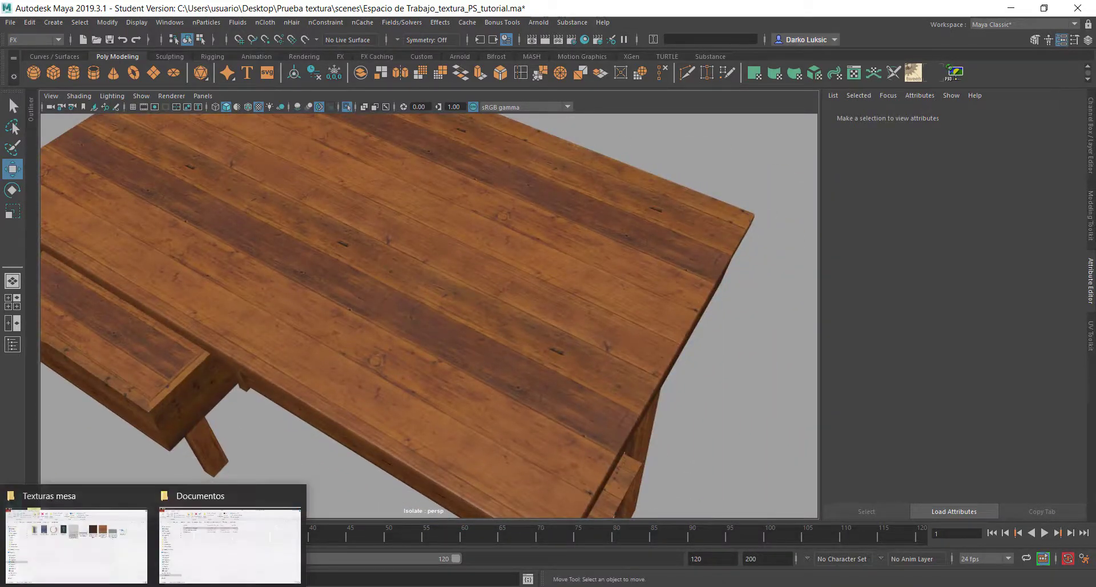
{"action": "left_click", "coordinate": [123, 509]}
{"action": "left_click", "coordinate": [352, 183]}
{"action": "left_click_drag", "start_coordinate": [353, 182], "coordinate": [515, 215]}
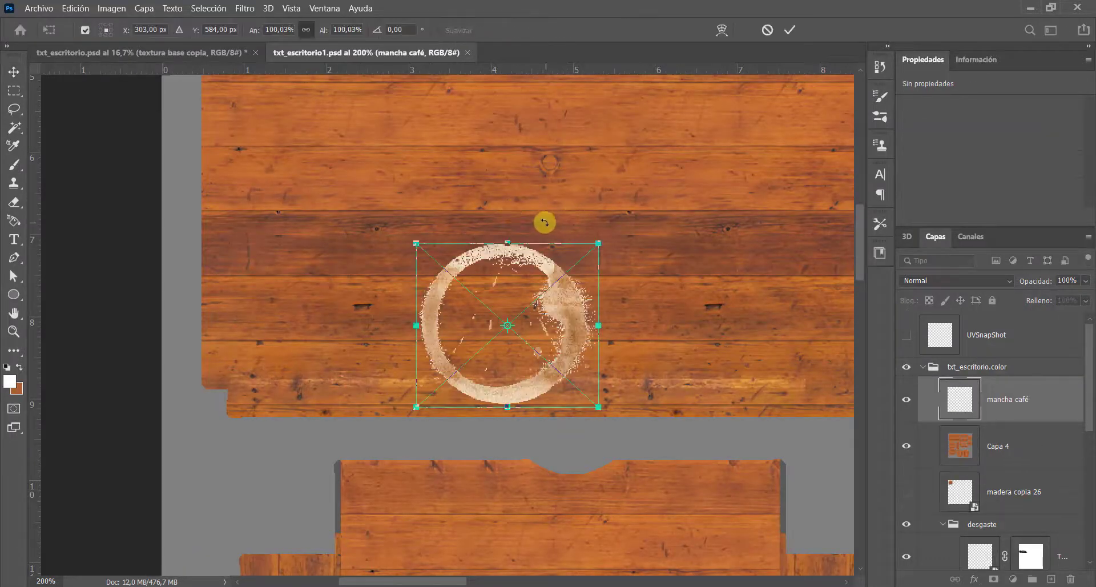
{"action": "key", "text": "Return"}
{"action": "key", "text": "z"}
{"action": "scroll", "coordinate": [624, 257], "scroll_direction": "down", "scroll_amount": 5}
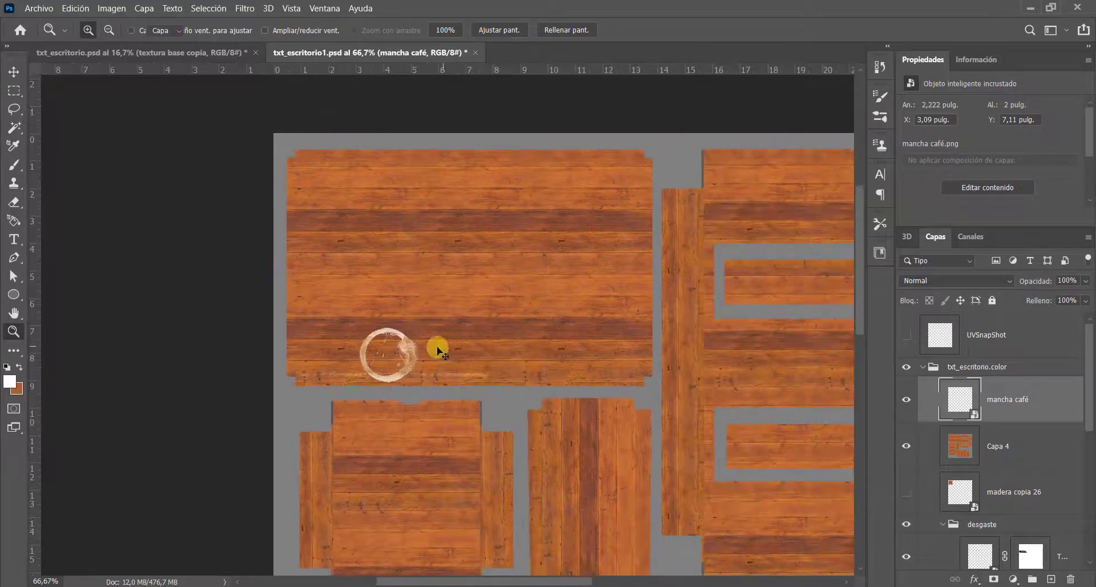
Scale the coffee stain down to about 0.93 by 0.83 inches and place it on the tabletop's lower dark plank at X 10.69, Y 6.63.
{"action": "left_click_drag", "start_coordinate": [438, 350], "coordinate": [610, 316]}
{"action": "scroll", "coordinate": [588, 320], "scroll_direction": "up", "scroll_amount": 2}
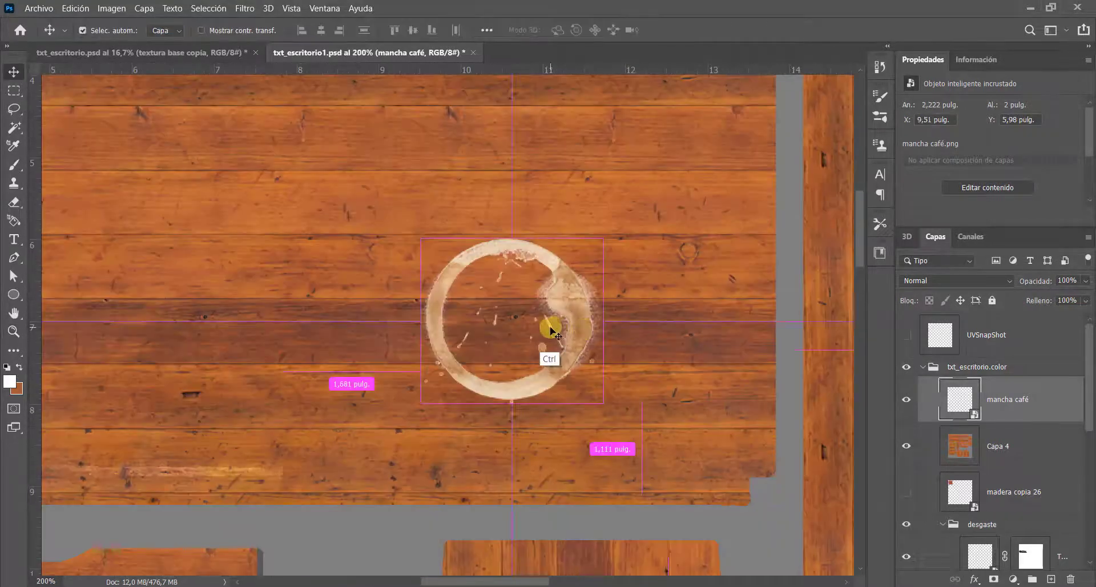
{"action": "key", "text": "ctrl+t"}
{"action": "left_click_drag", "start_coordinate": [513, 238], "coordinate": [513, 320]}
{"action": "key", "text": "ctrl+z"}
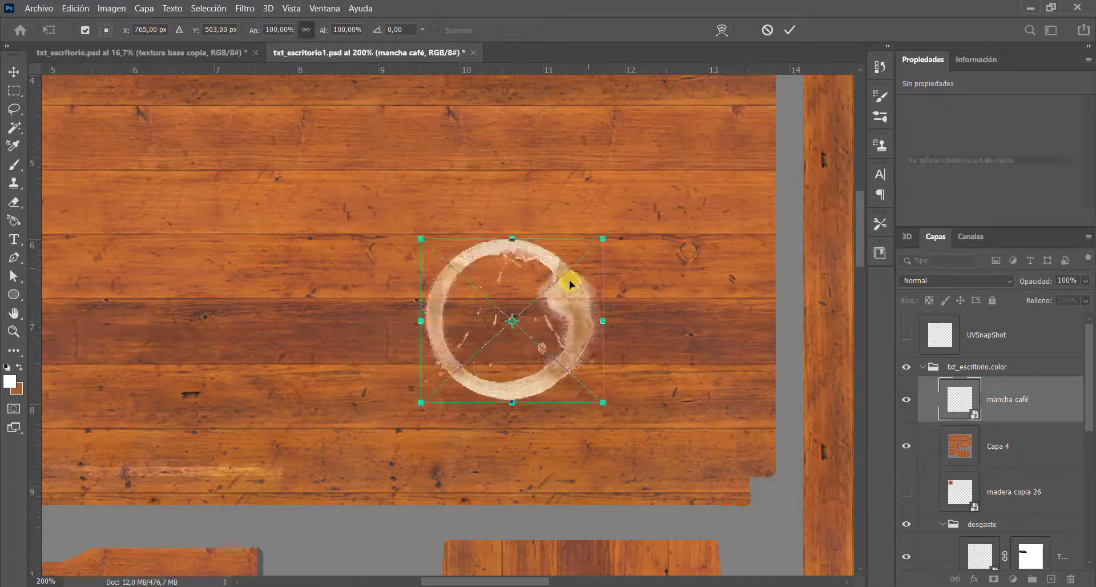
{"action": "left_click_drag", "start_coordinate": [602, 239], "coordinate": [490, 334]}
{"action": "key", "text": "Return"}
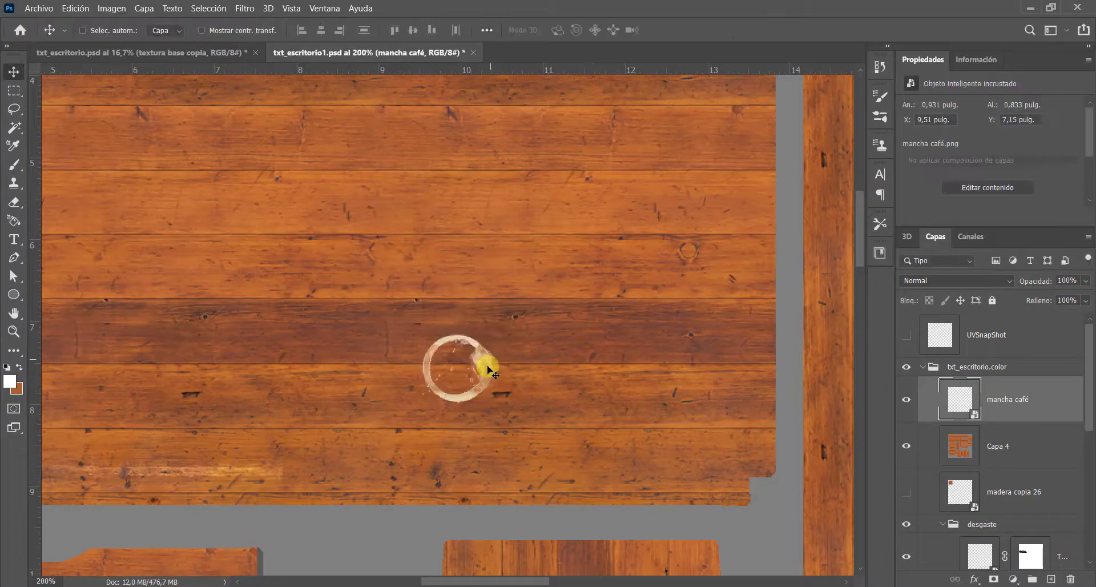
{"action": "left_click_drag", "start_coordinate": [489, 369], "coordinate": [587, 327]}
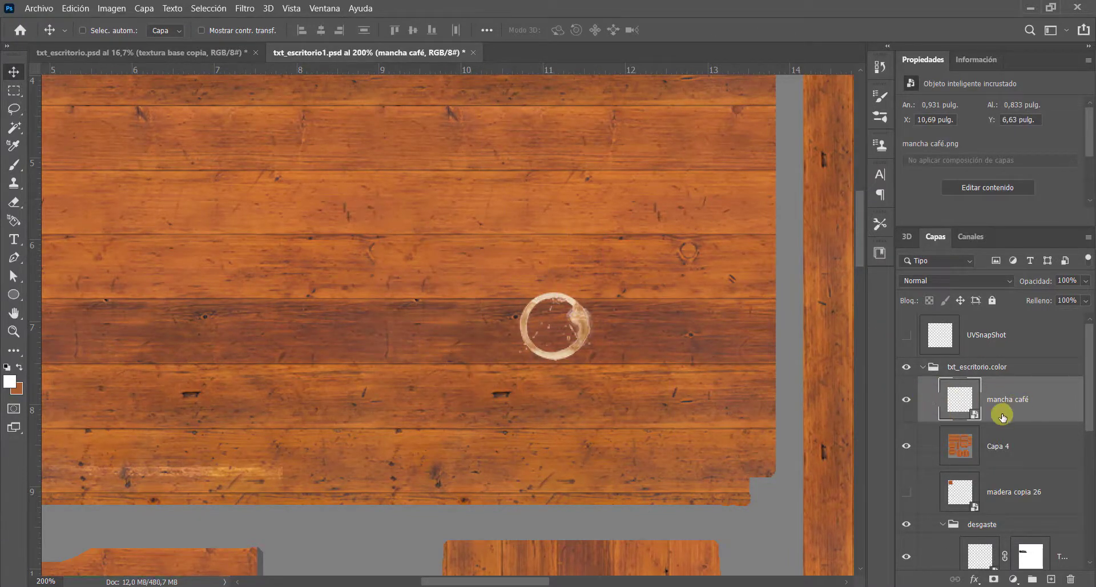
Delete the old merged layer Capa 4 and set the mancha café layer's blend mode to Subexposición lineal.
{"action": "left_click_drag", "start_coordinate": [1001, 460], "coordinate": [839, 379]}
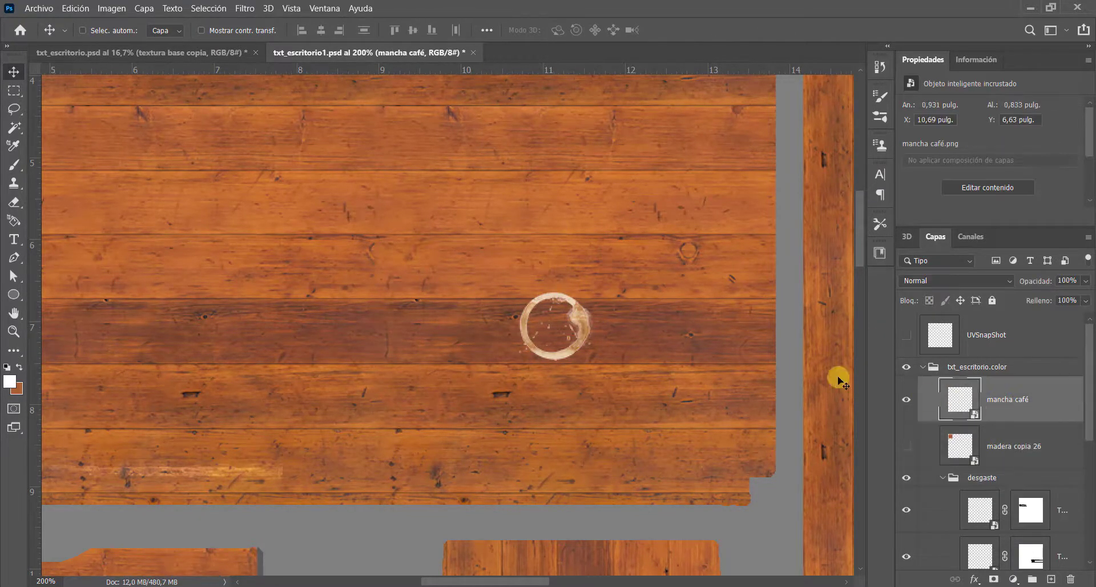
{"action": "left_click", "coordinate": [952, 280]}
{"action": "key", "text": "Down"}
{"action": "key", "text": "Down"}
{"action": "key", "text": "Down"}
{"action": "key", "text": "Down"}
{"action": "key", "text": "Down"}
{"action": "key", "text": "Return"}
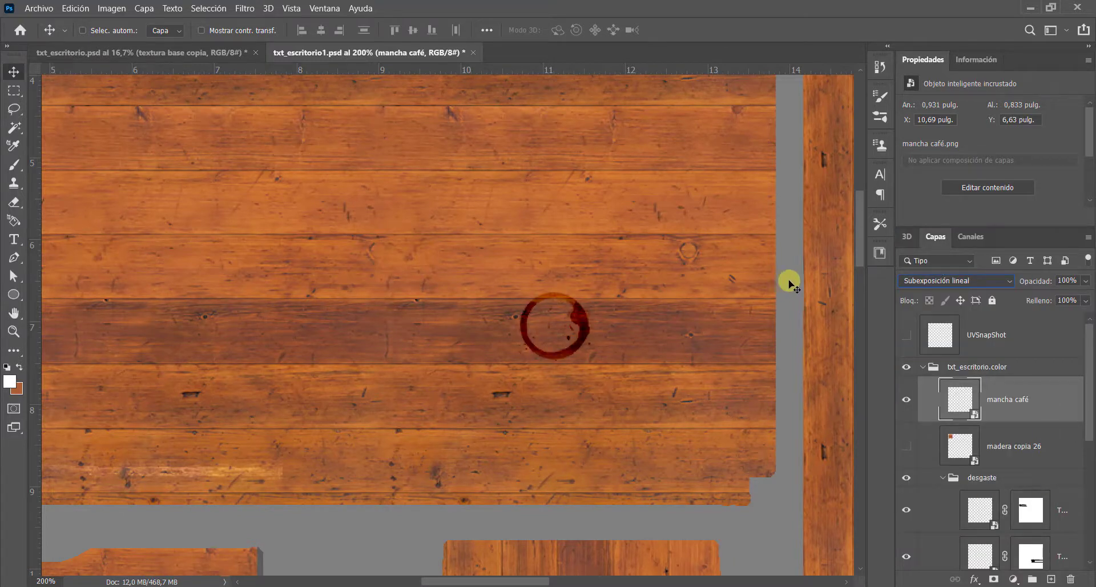
Lower the mancha café layer's opacity to 42%, stamp the visible artwork into a new merged layer above it, and save.
{"action": "left_click_drag", "start_coordinate": [1057, 297], "coordinate": [1051, 301]}
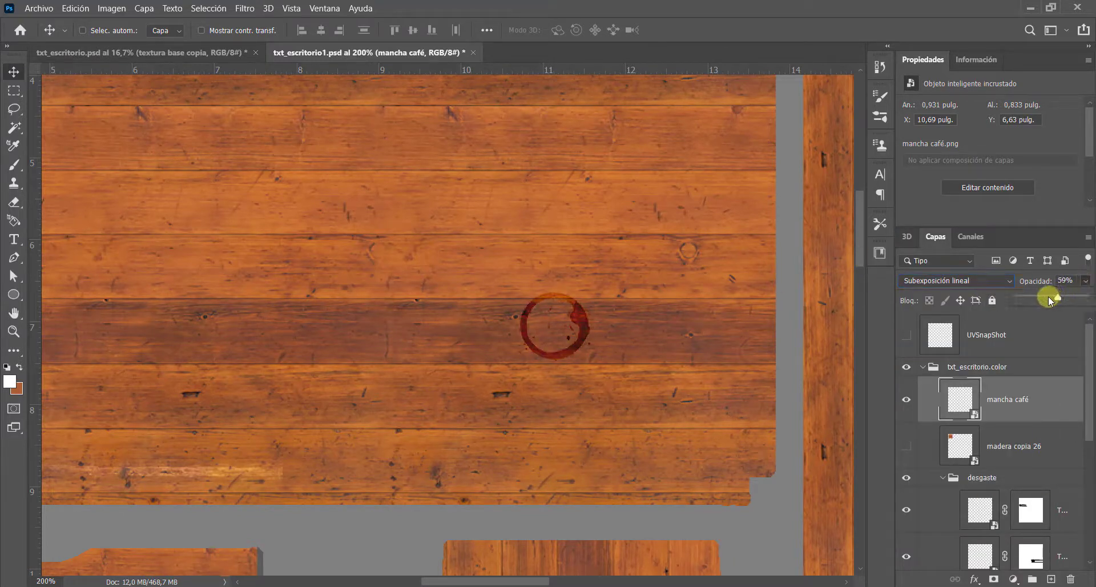
{"action": "key", "text": "ctrl+shift+alt+e"}
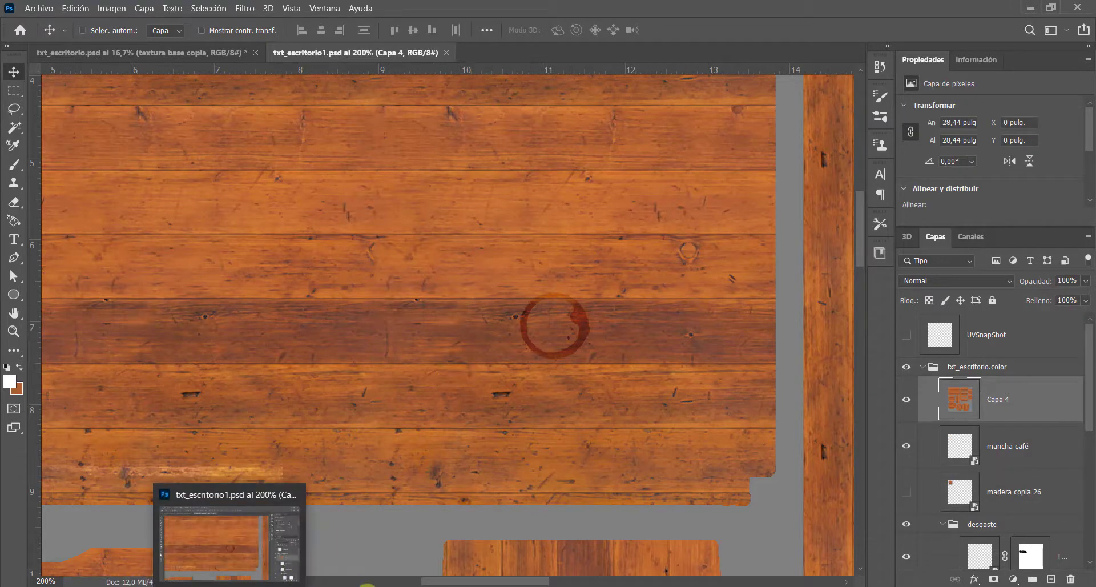
Switch to Maya, update the PSD texture nodes, and examine the coffee stain on the tabletop and the desk's legs.
{"action": "left_click", "coordinate": [231, 583]}
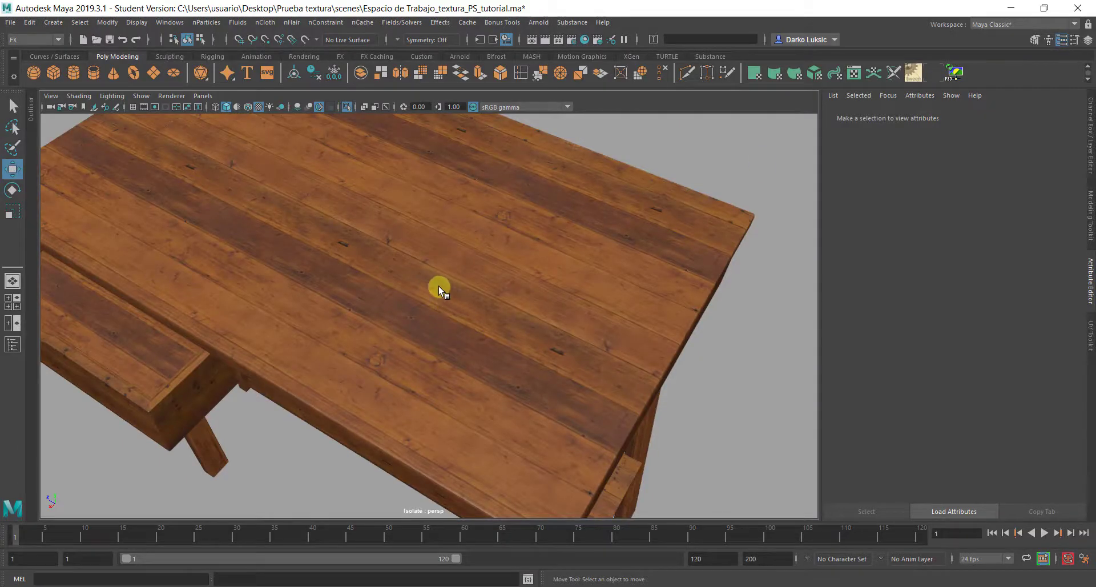
{"action": "left_click_drag", "start_coordinate": [440, 248], "coordinate": [392, 343]}
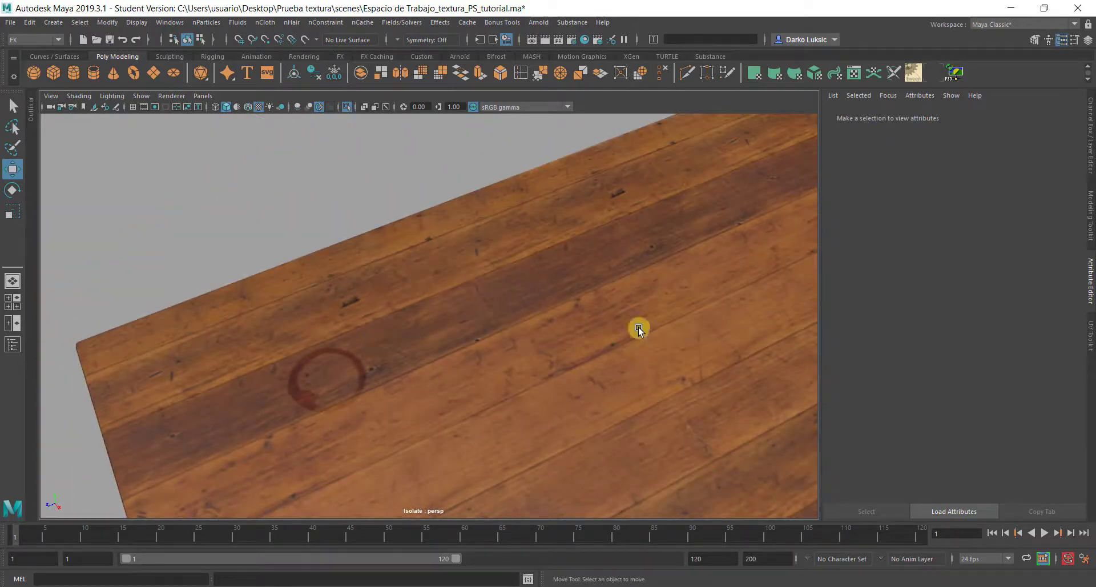
{"action": "left_click_drag", "start_coordinate": [639, 326], "coordinate": [520, 261]}
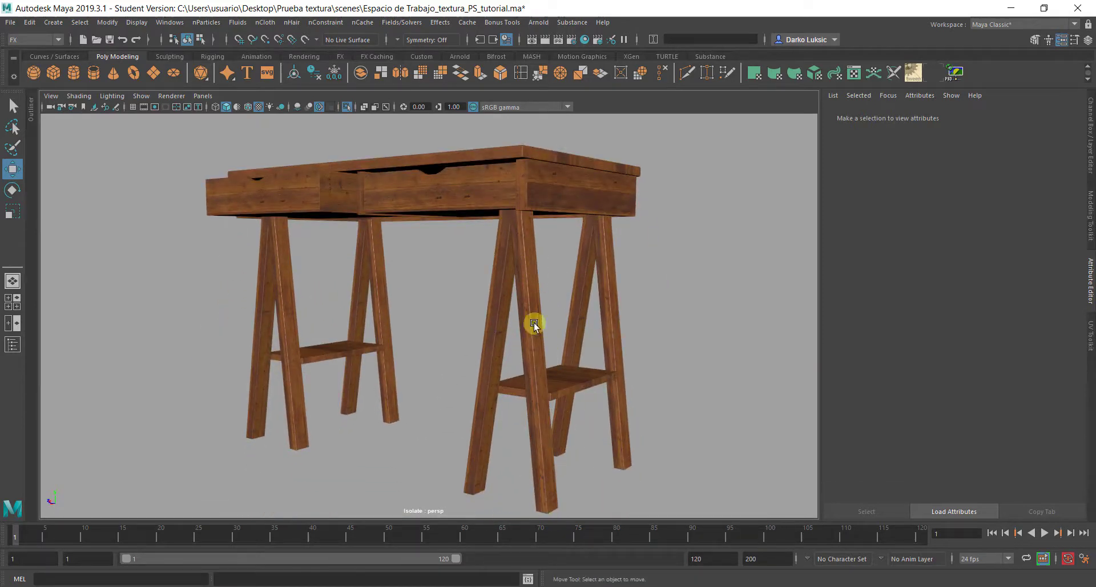
Return to Photoshop, delete the merged layer Capa 4, and collapse the desgaste group.
{"action": "left_click", "coordinate": [232, 577]}
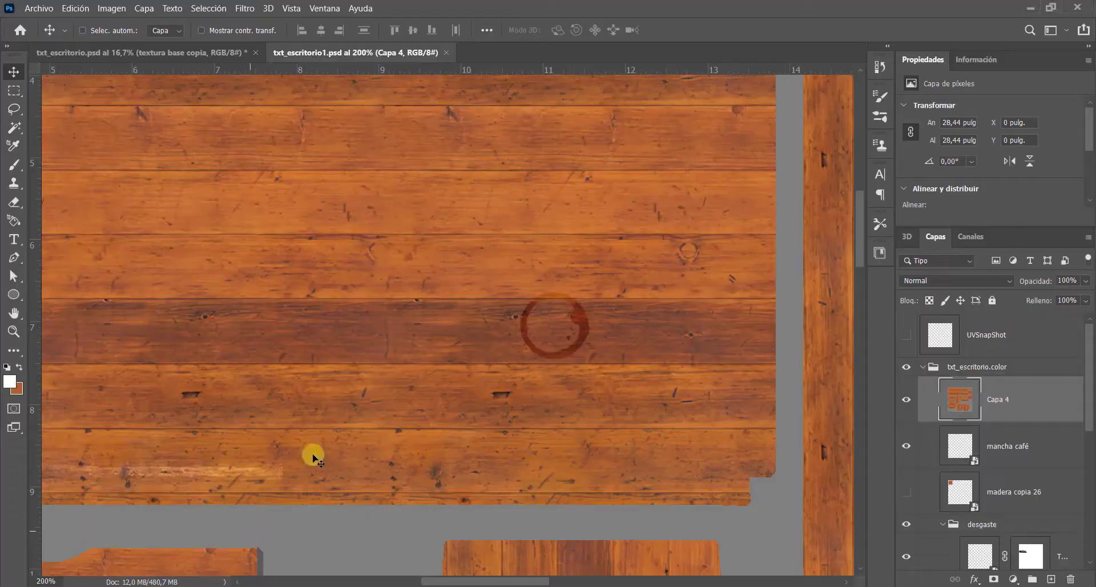
{"action": "key", "text": "ctrl+minus"}
{"action": "key", "text": "ctrl+minus"}
{"action": "key", "text": "Delete"}
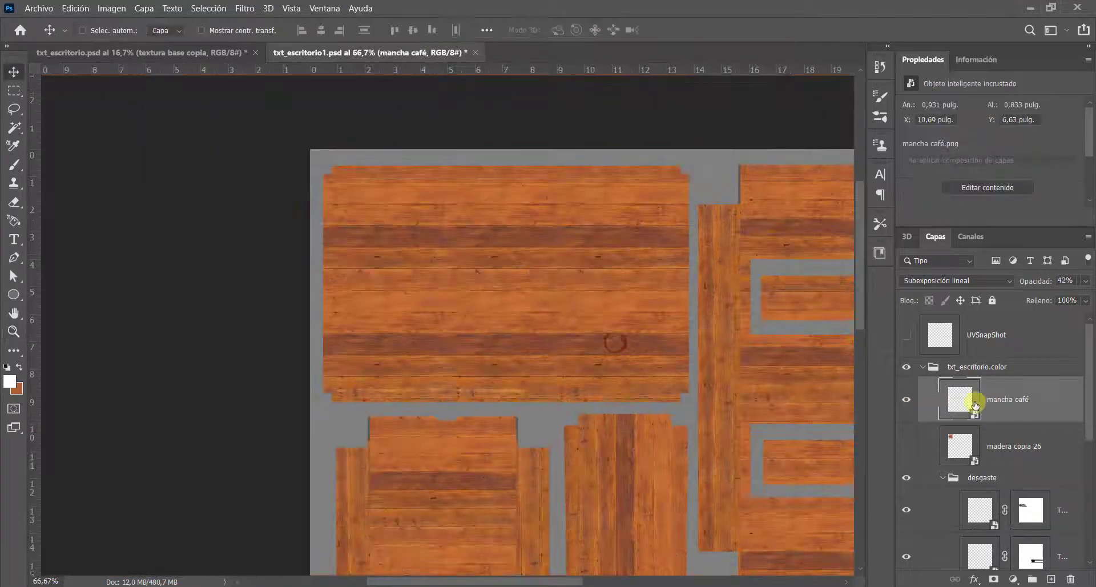
{"action": "left_click_drag", "start_coordinate": [505, 381], "coordinate": [441, 197]}
{"action": "left_click", "coordinate": [943, 479]}
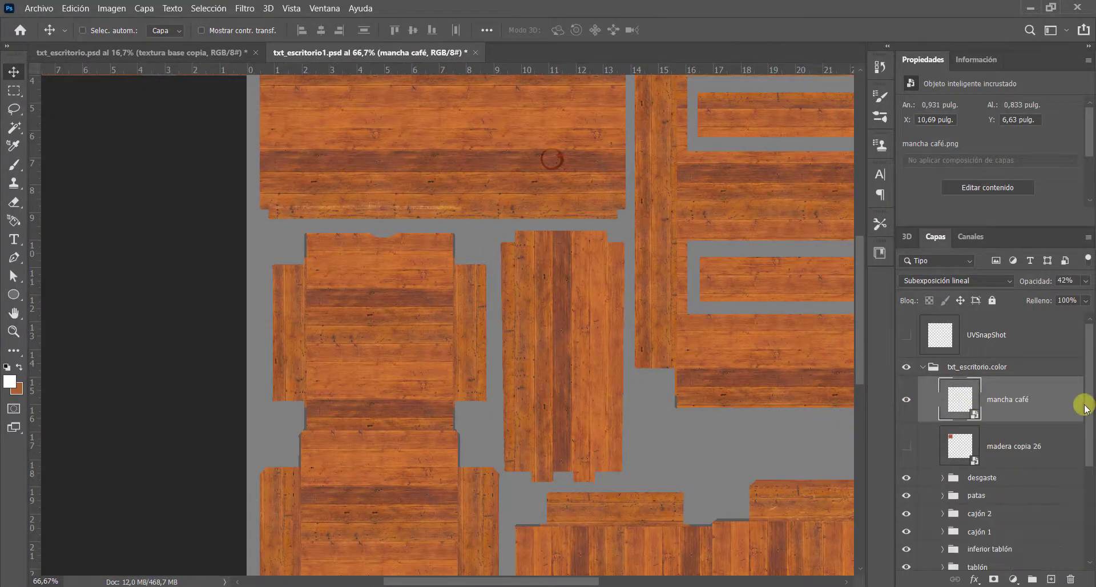
Add a Tono/saturación adjustment above the top madera layer in the patas group and make it a clipping mask.
{"action": "scroll", "coordinate": [1087, 422], "scroll_direction": "down", "scroll_amount": 3}
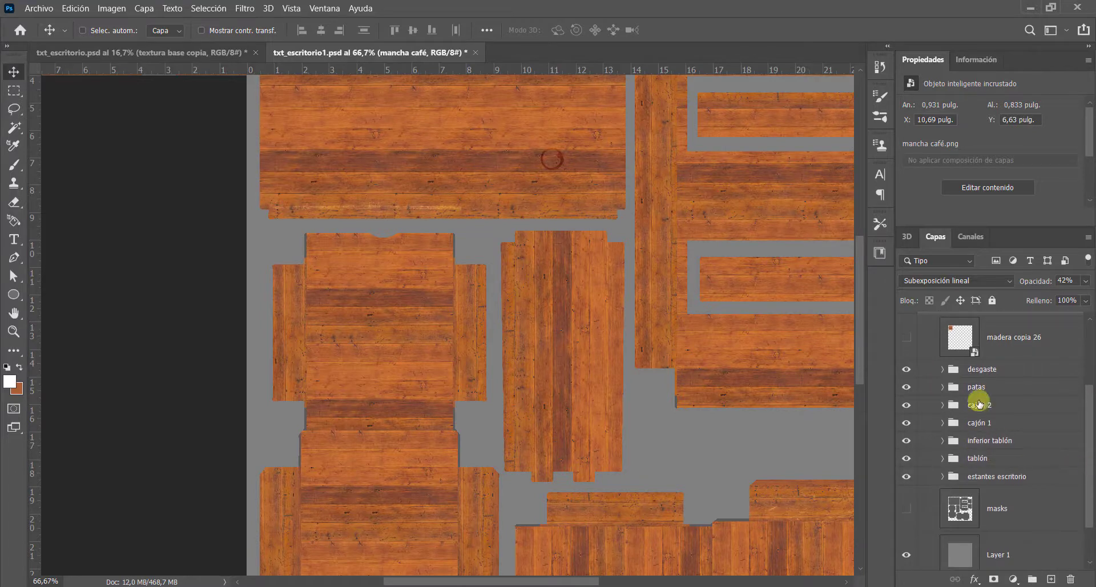
{"action": "left_click", "coordinate": [969, 387]}
{"action": "left_click", "coordinate": [943, 386]}
{"action": "left_click", "coordinate": [1065, 420]}
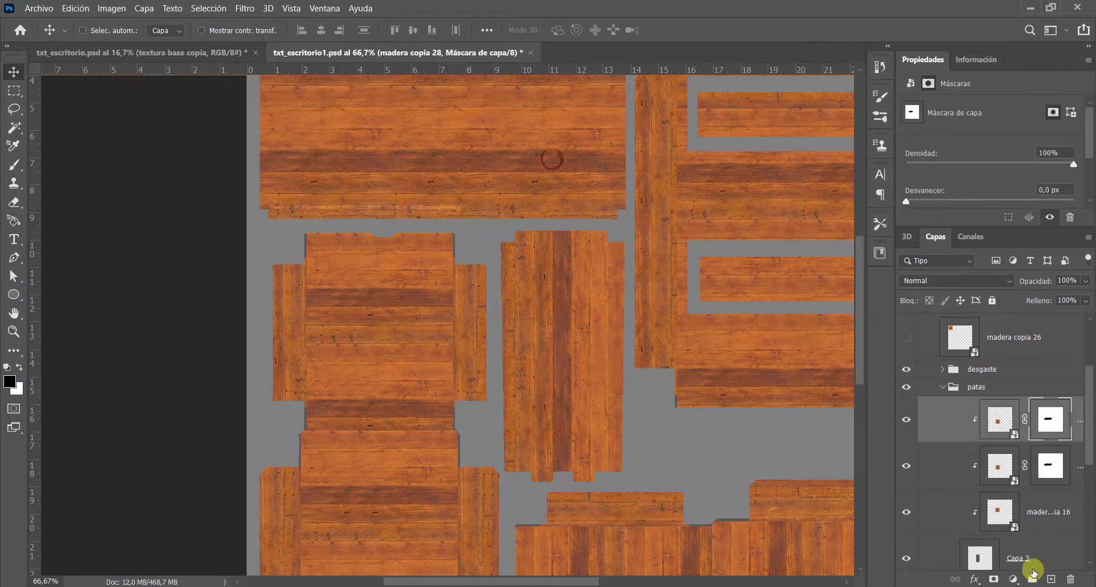
{"action": "left_click", "coordinate": [1013, 580]}
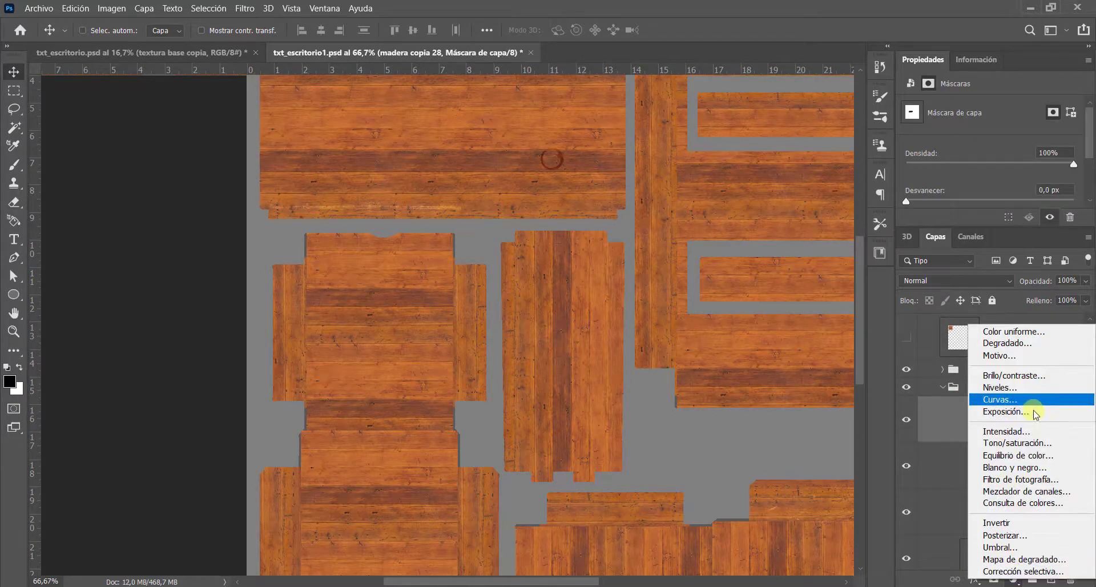
{"action": "left_click", "coordinate": [1022, 450]}
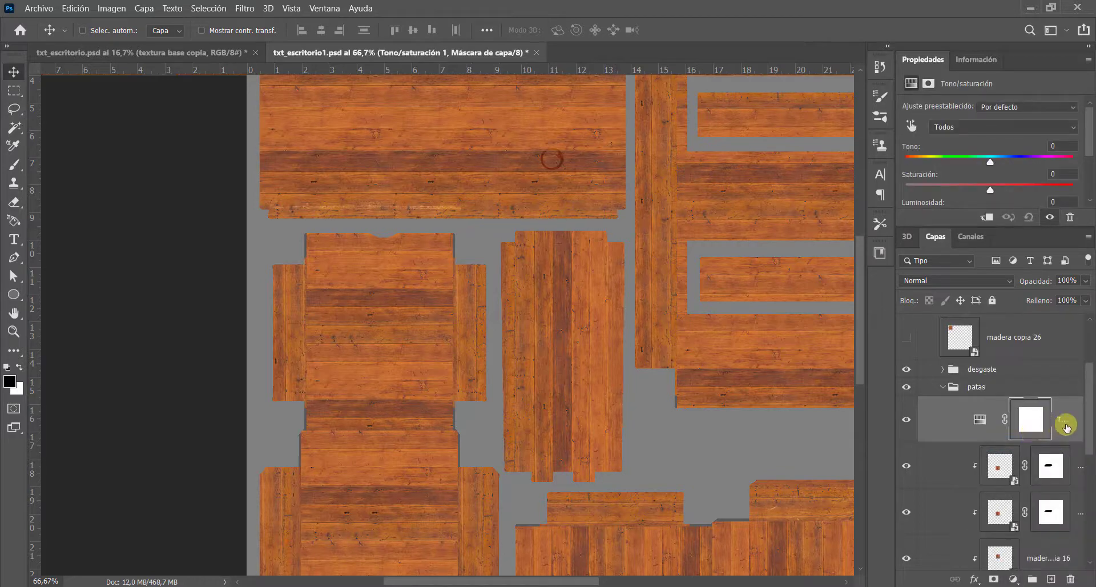
{"action": "right_click", "coordinate": [1067, 427]}
{"action": "left_click", "coordinate": [929, 263]}
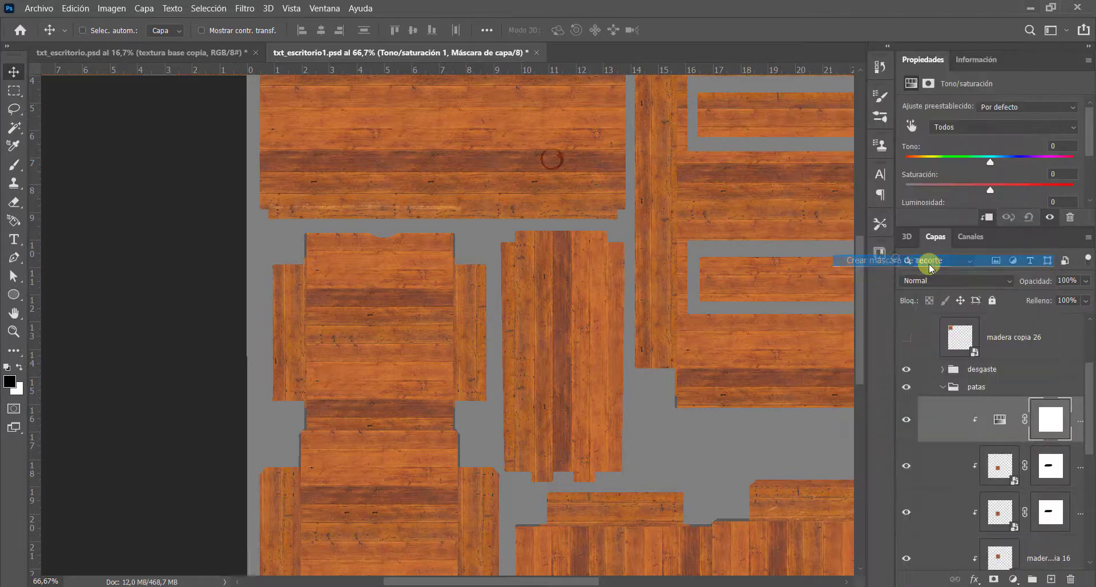
Set the leg adjustment's hue to -111 and its saturation to -23.
{"action": "left_click", "coordinate": [1000, 423]}
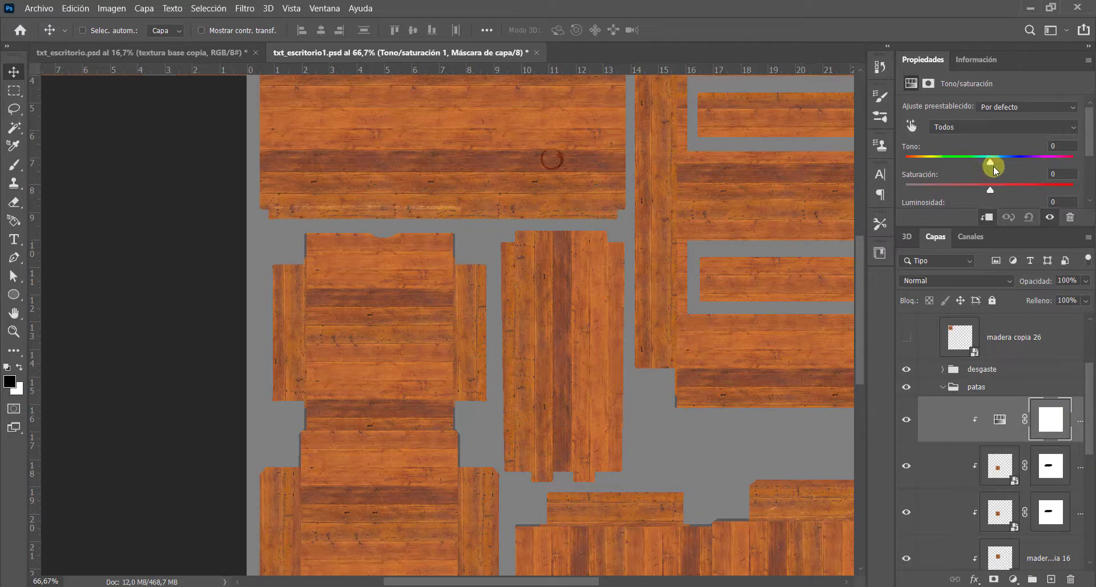
{"action": "left_click_drag", "start_coordinate": [992, 161], "coordinate": [930, 162]}
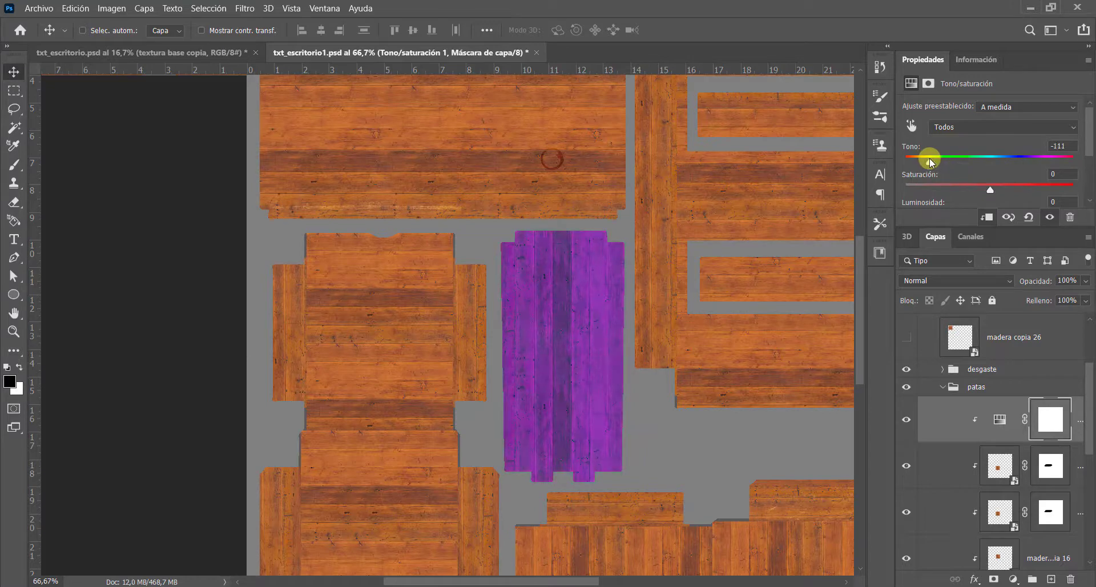
{"action": "left_click_drag", "start_coordinate": [989, 187], "coordinate": [972, 189]}
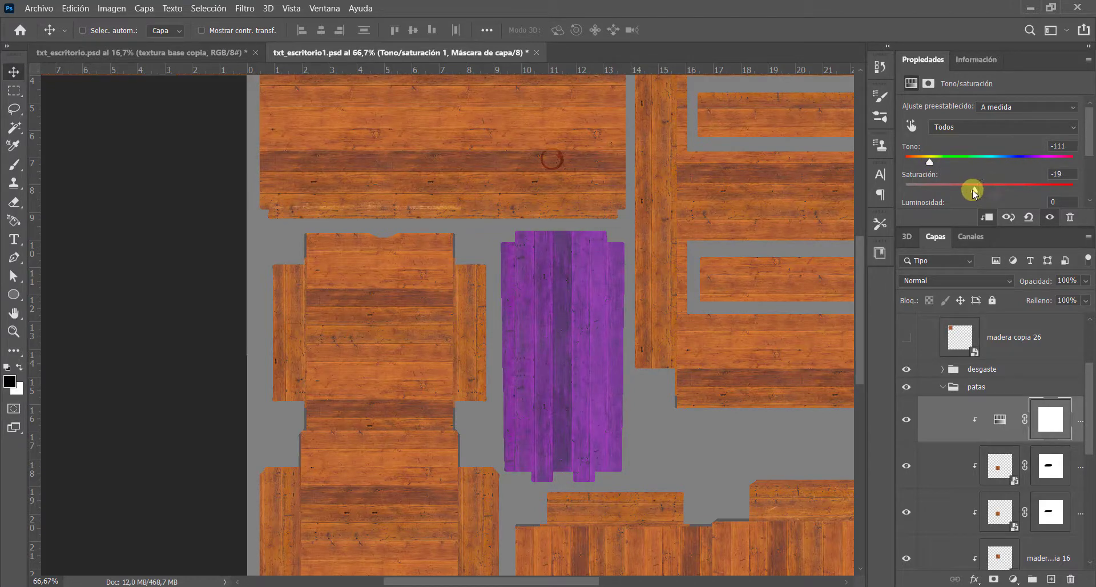
Merge a copy of the txt_escritorio.color group into a combined layer, place it first inside that group, and save the document.
{"action": "scroll", "coordinate": [1089, 388], "scroll_direction": "up", "scroll_amount": 3}
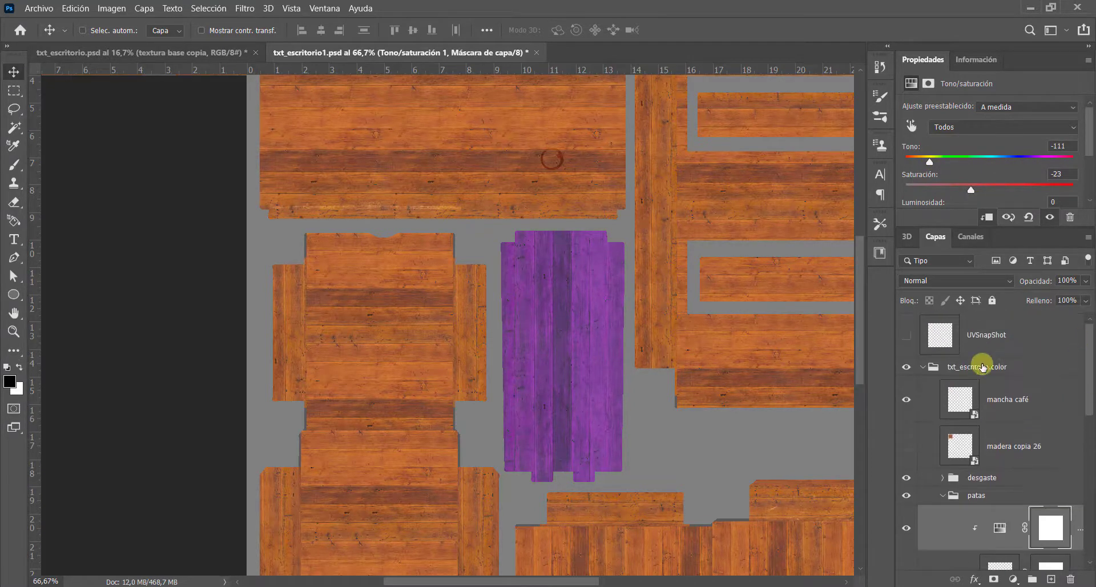
{"action": "left_click", "coordinate": [990, 370]}
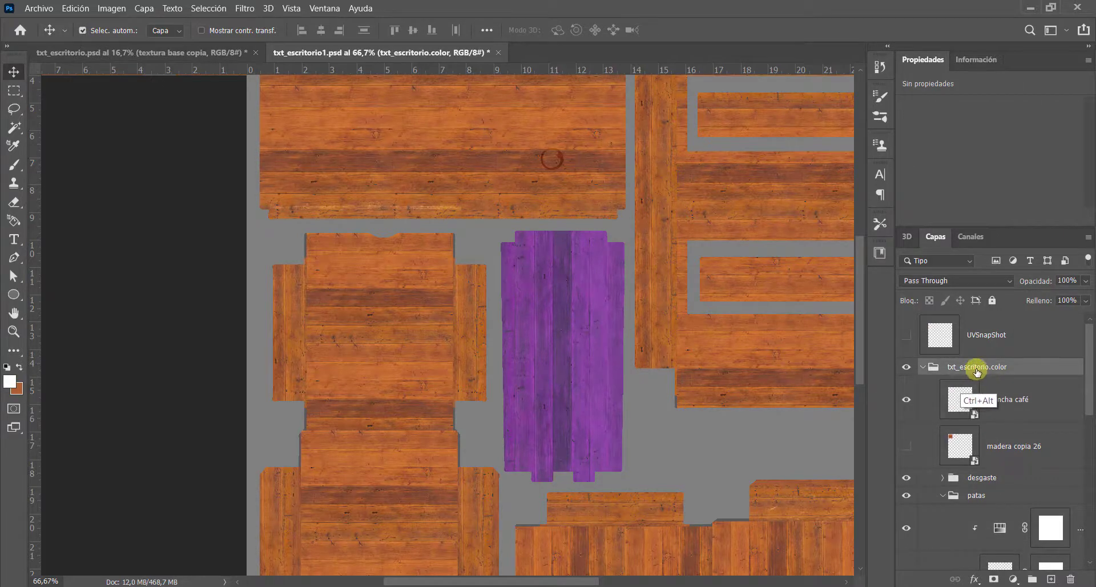
{"action": "key", "text": "ctrl+alt+e"}
{"action": "left_click_drag", "start_coordinate": [970, 378], "coordinate": [997, 426]}
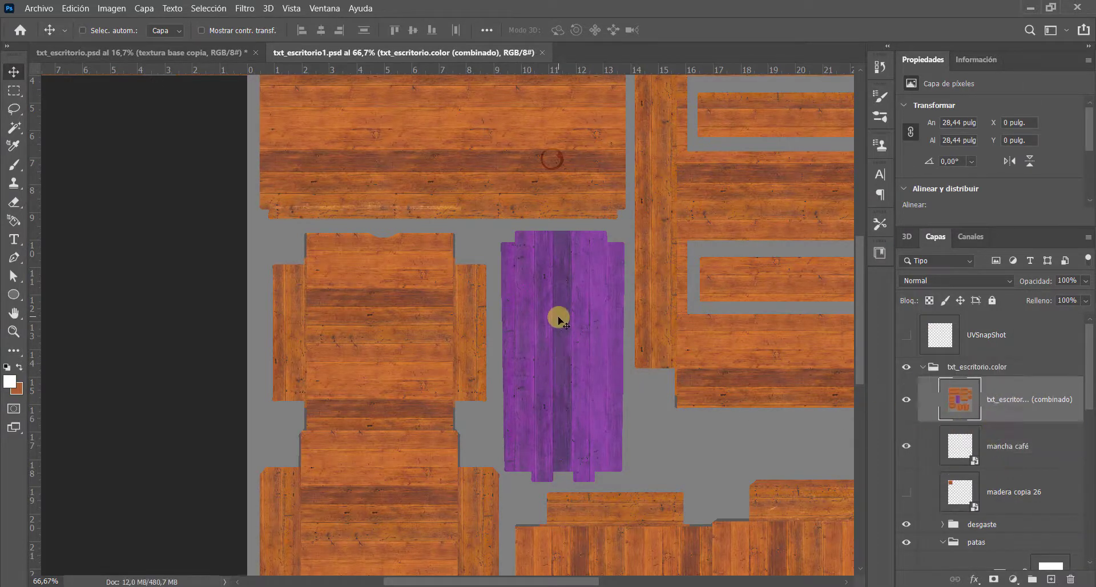
Switch to Maya, update the PSD texture nodes, and view the whole desk with its recolored legs.
{"action": "key", "text": "alt+Tab"}
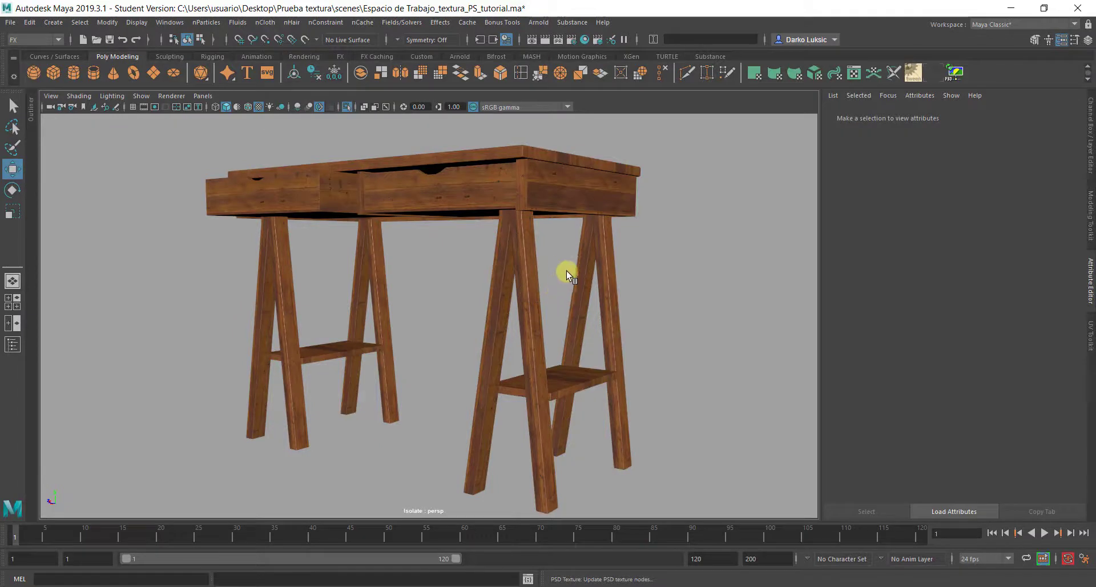
{"action": "left_click_drag", "start_coordinate": [540, 256], "coordinate": [537, 176]}
{"action": "scroll", "coordinate": [486, 285], "scroll_direction": "down", "scroll_amount": 5}
Open the scene Espacio de Trabajo_textura_PS.ma, saving the current scene and accepting the student version notice.
{"action": "key", "text": "ctrl+o"}
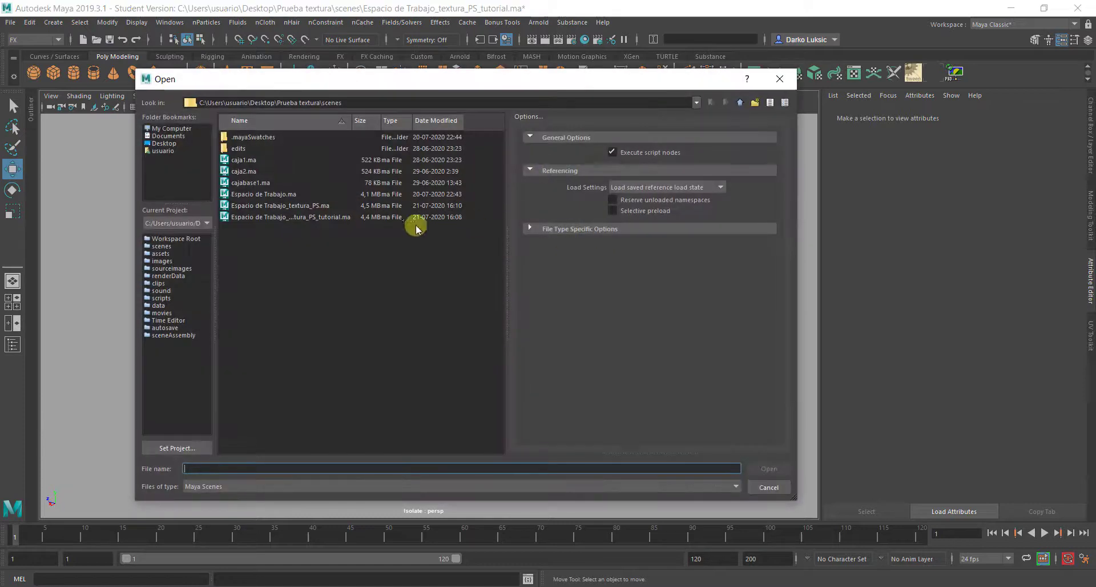
{"action": "double_click", "coordinate": [317, 209]}
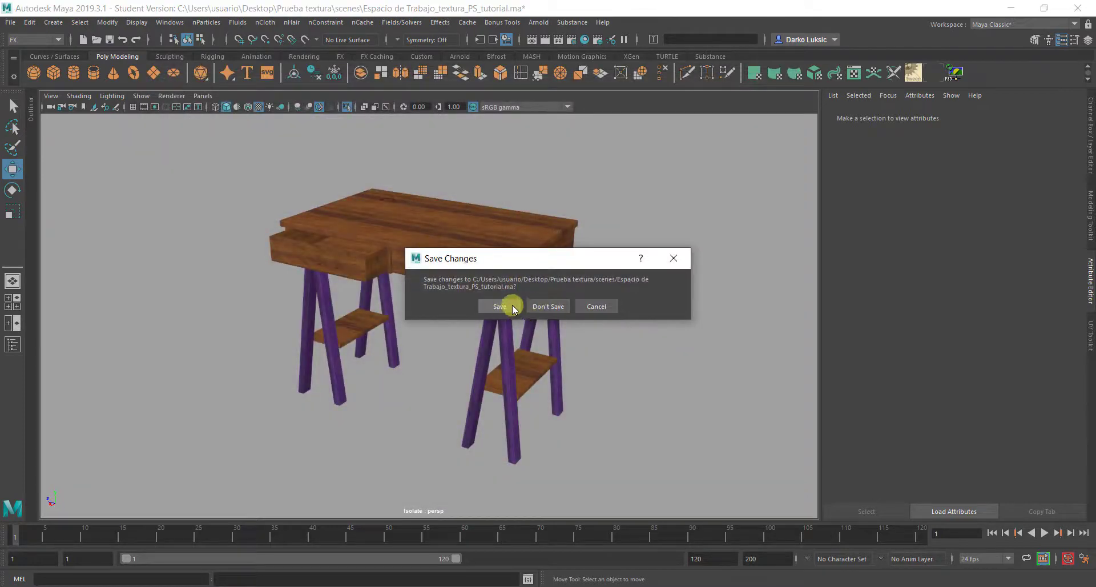
{"action": "left_click", "coordinate": [514, 308]}
{"action": "left_click", "coordinate": [453, 310]}
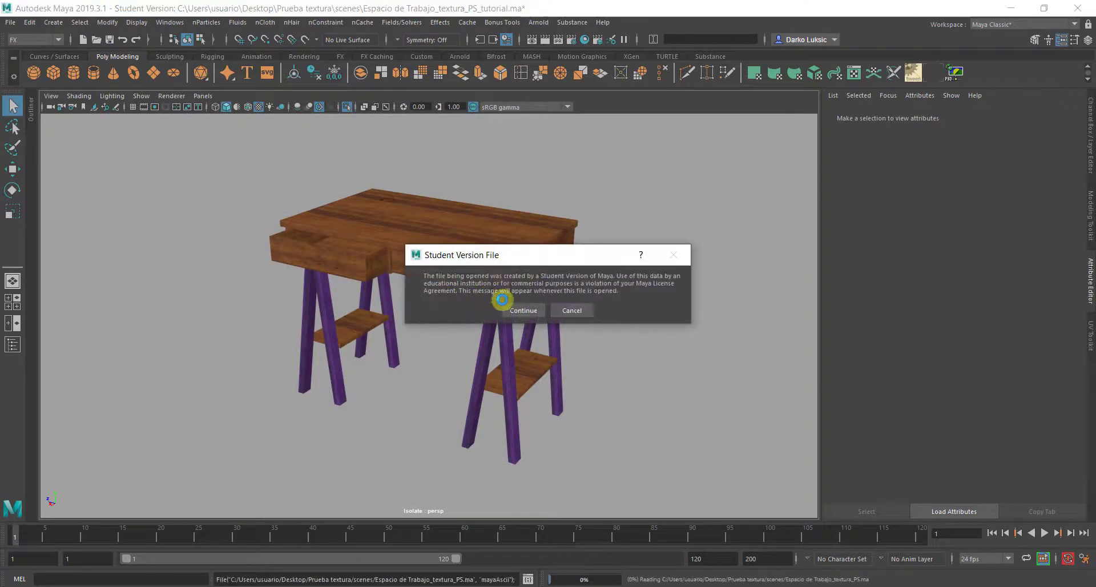
{"action": "left_click", "coordinate": [499, 309]}
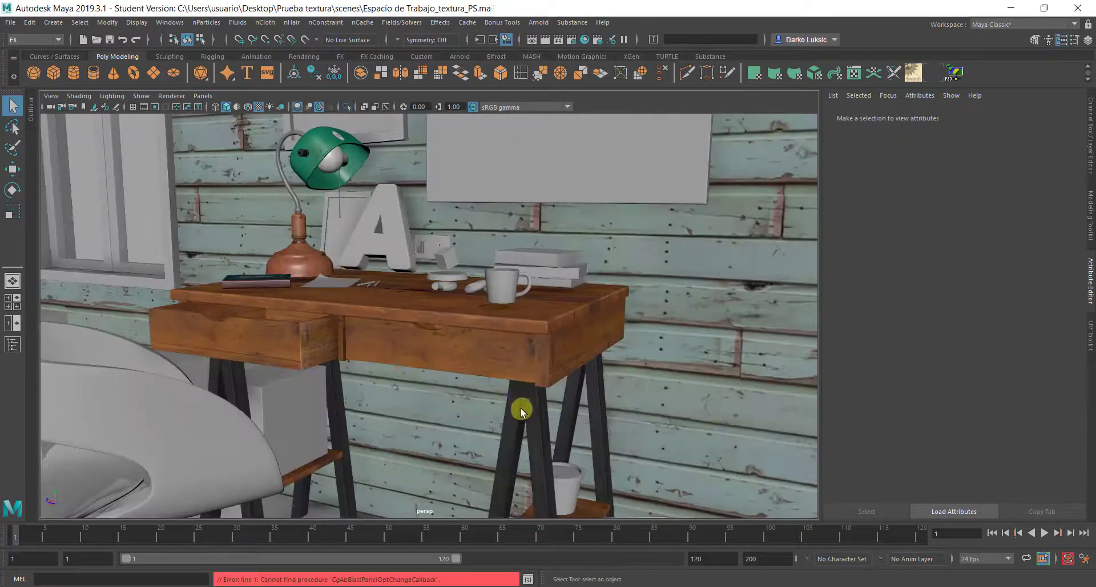
Examine the finished desk's worn drawer edges, dark legs, and tabletop around the coffee mug.
{"action": "scroll", "coordinate": [479, 286], "scroll_direction": "up", "scroll_amount": 5}
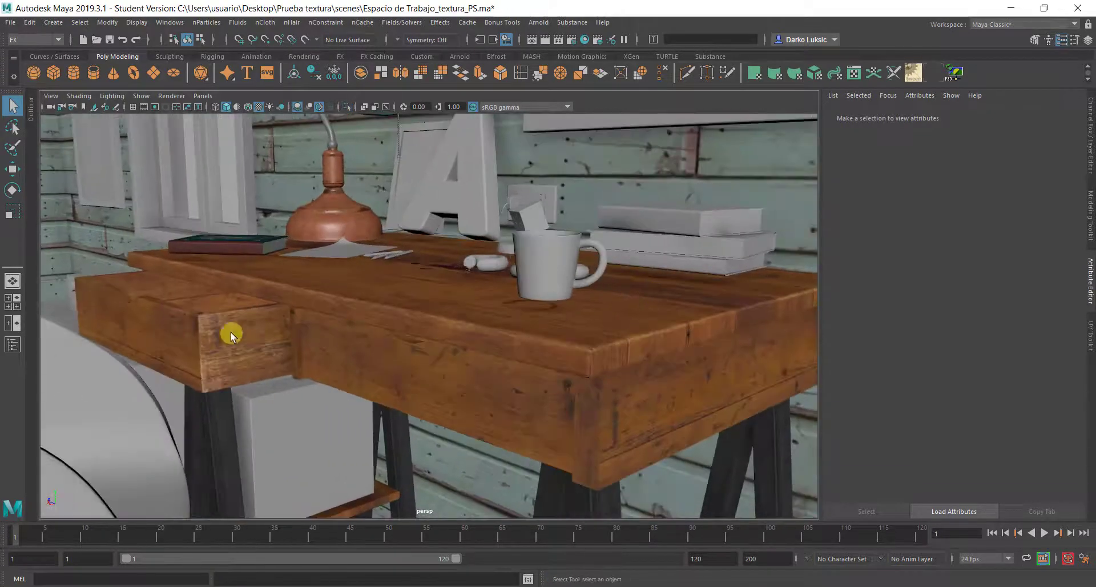
{"action": "left_click_drag", "start_coordinate": [231, 336], "coordinate": [392, 311]}
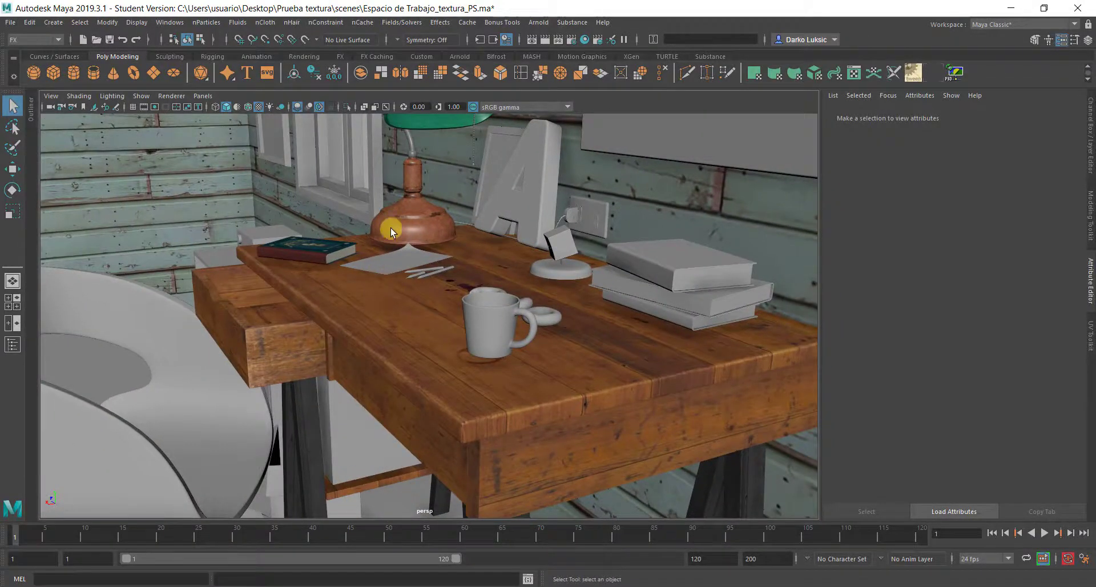